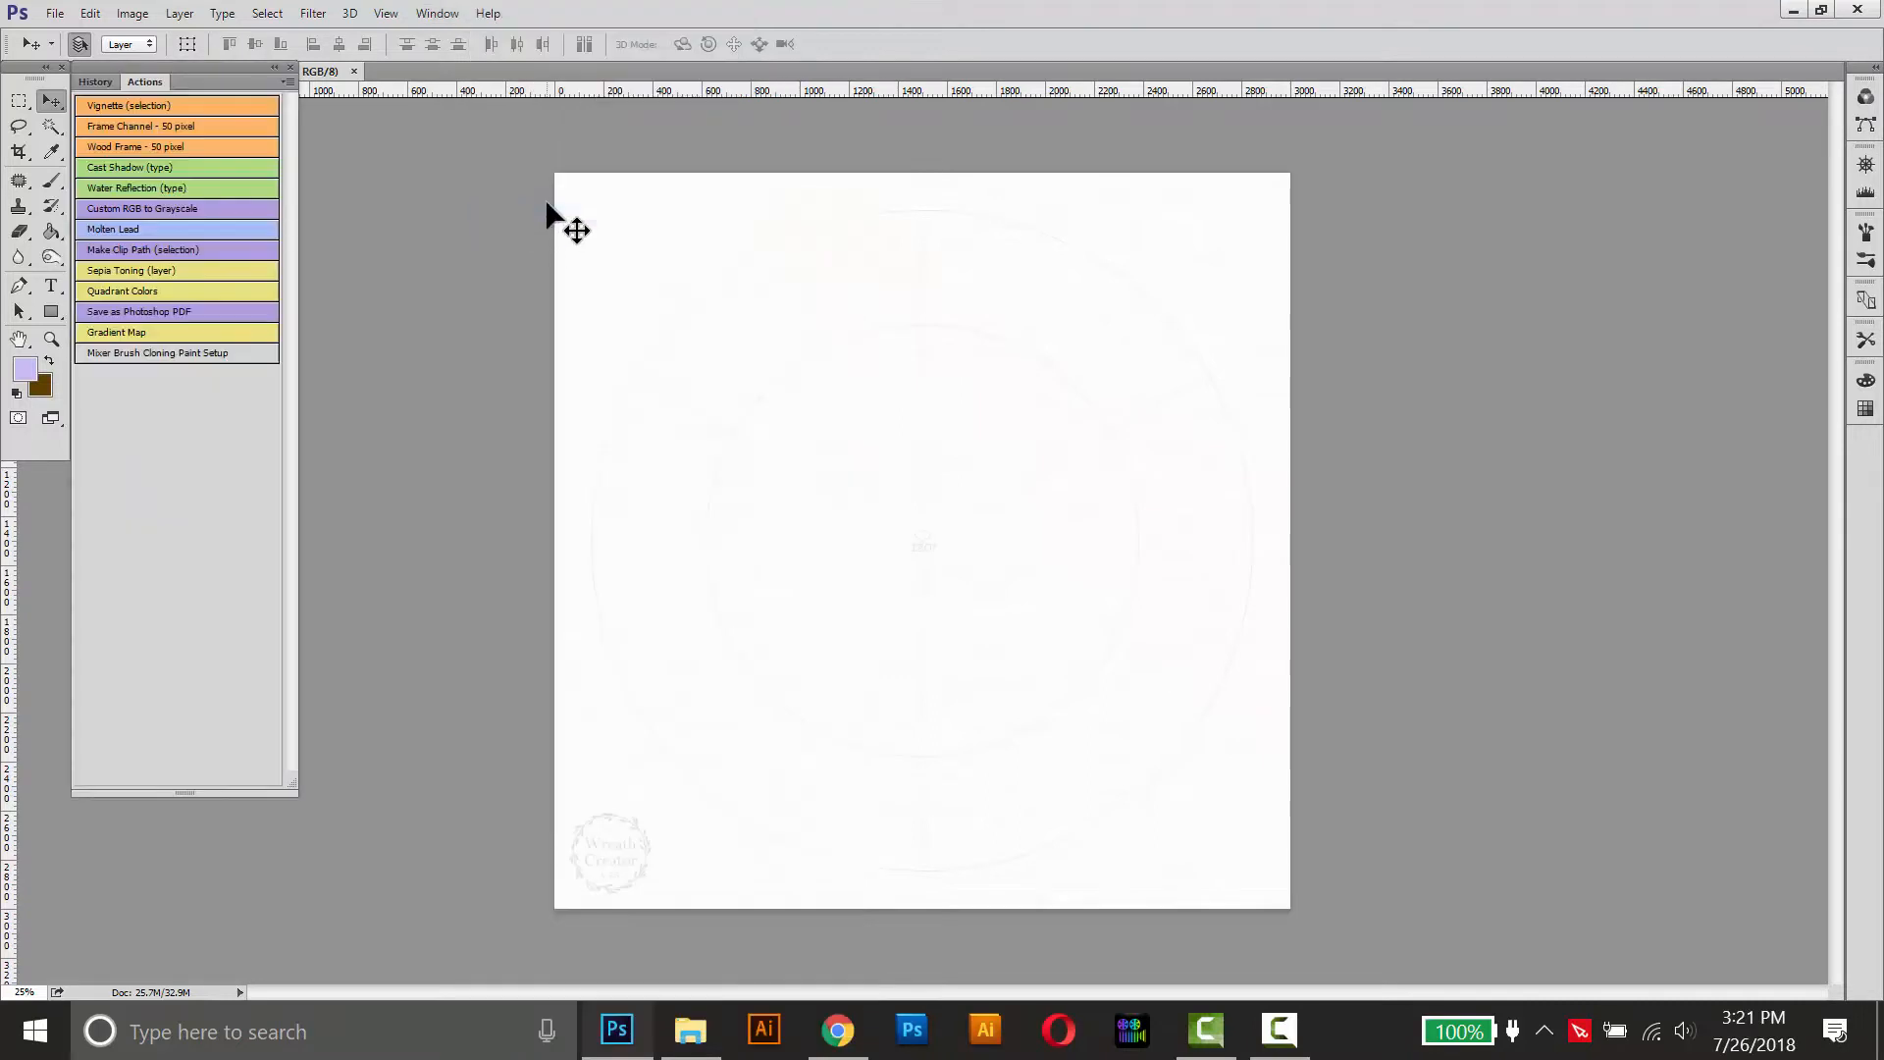
Step: Clear all existing actions from the Actions list
click(288, 83)
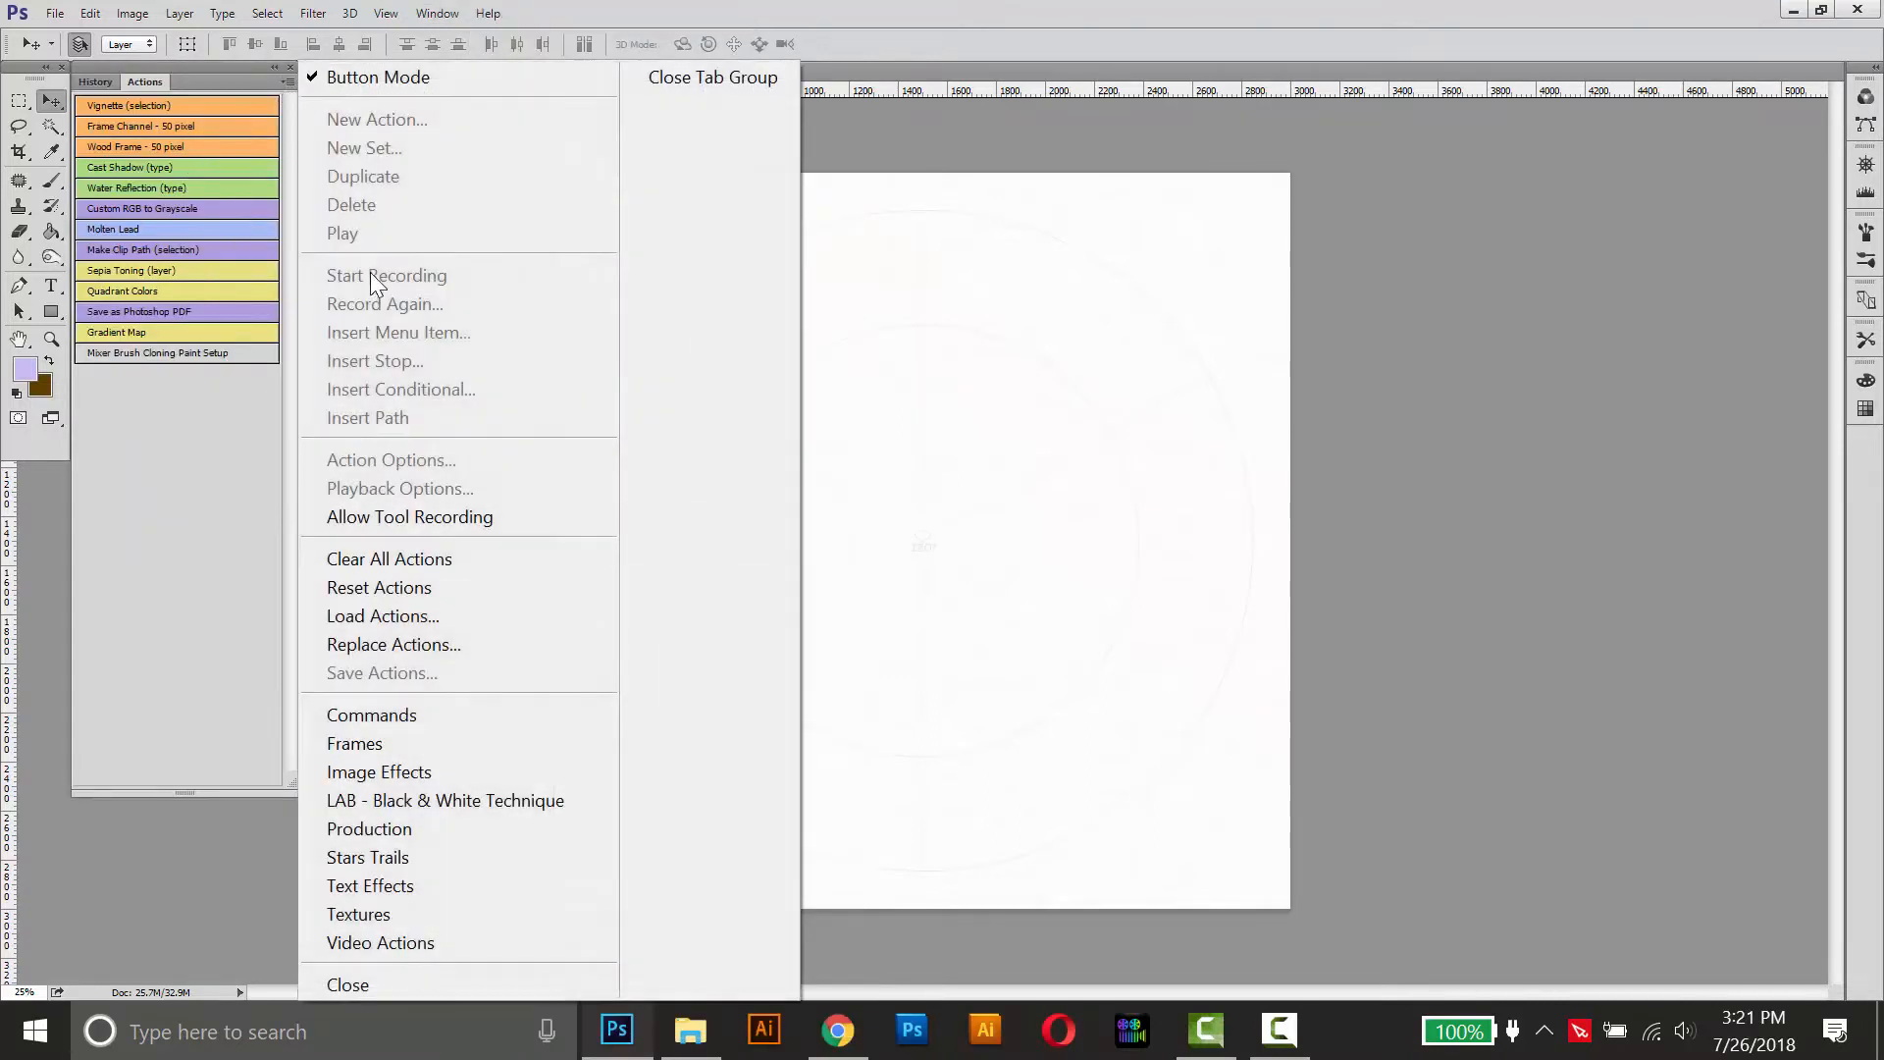
click(363, 559)
click(853, 392)
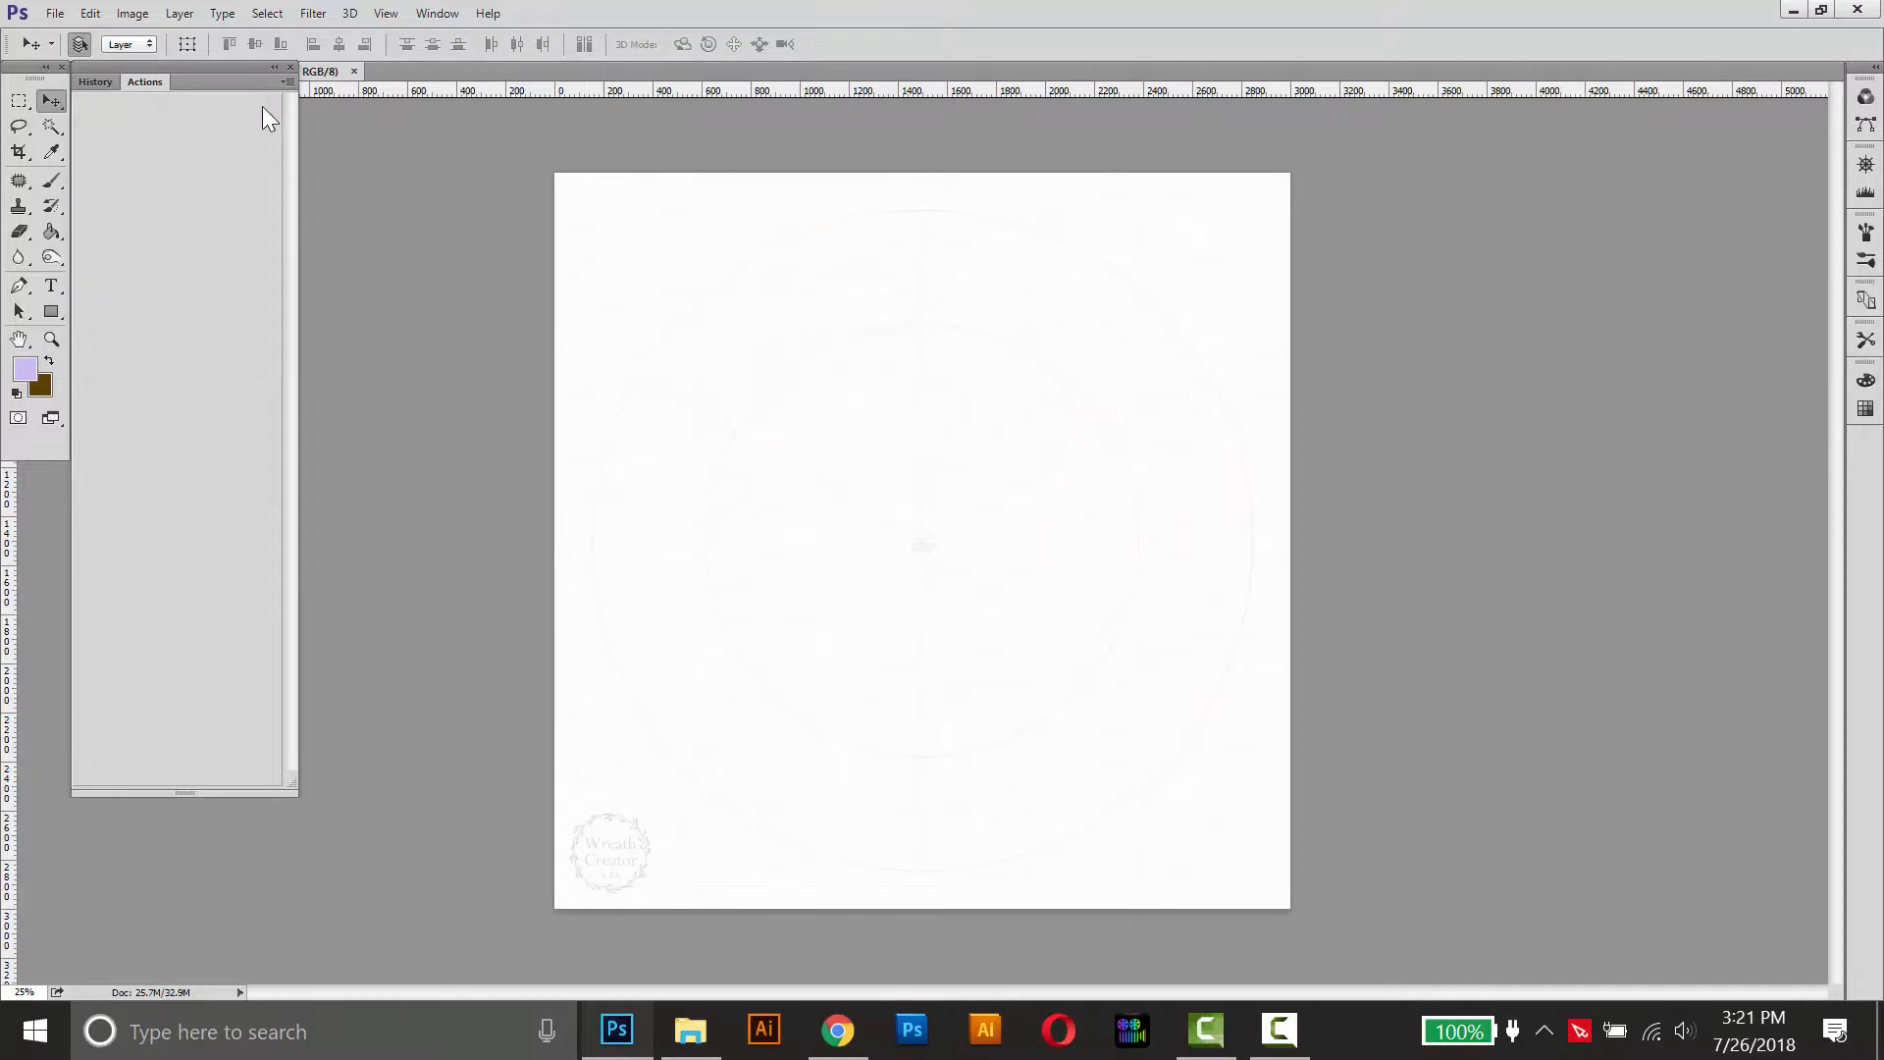
Step: Load the action file Wreath_Creator_Toolkit_(V2.5).atn from the Wreath Creator folder inside Universal-Wreath-Creator_(Pastel-Summer-Edition_v2.5)
click(287, 85)
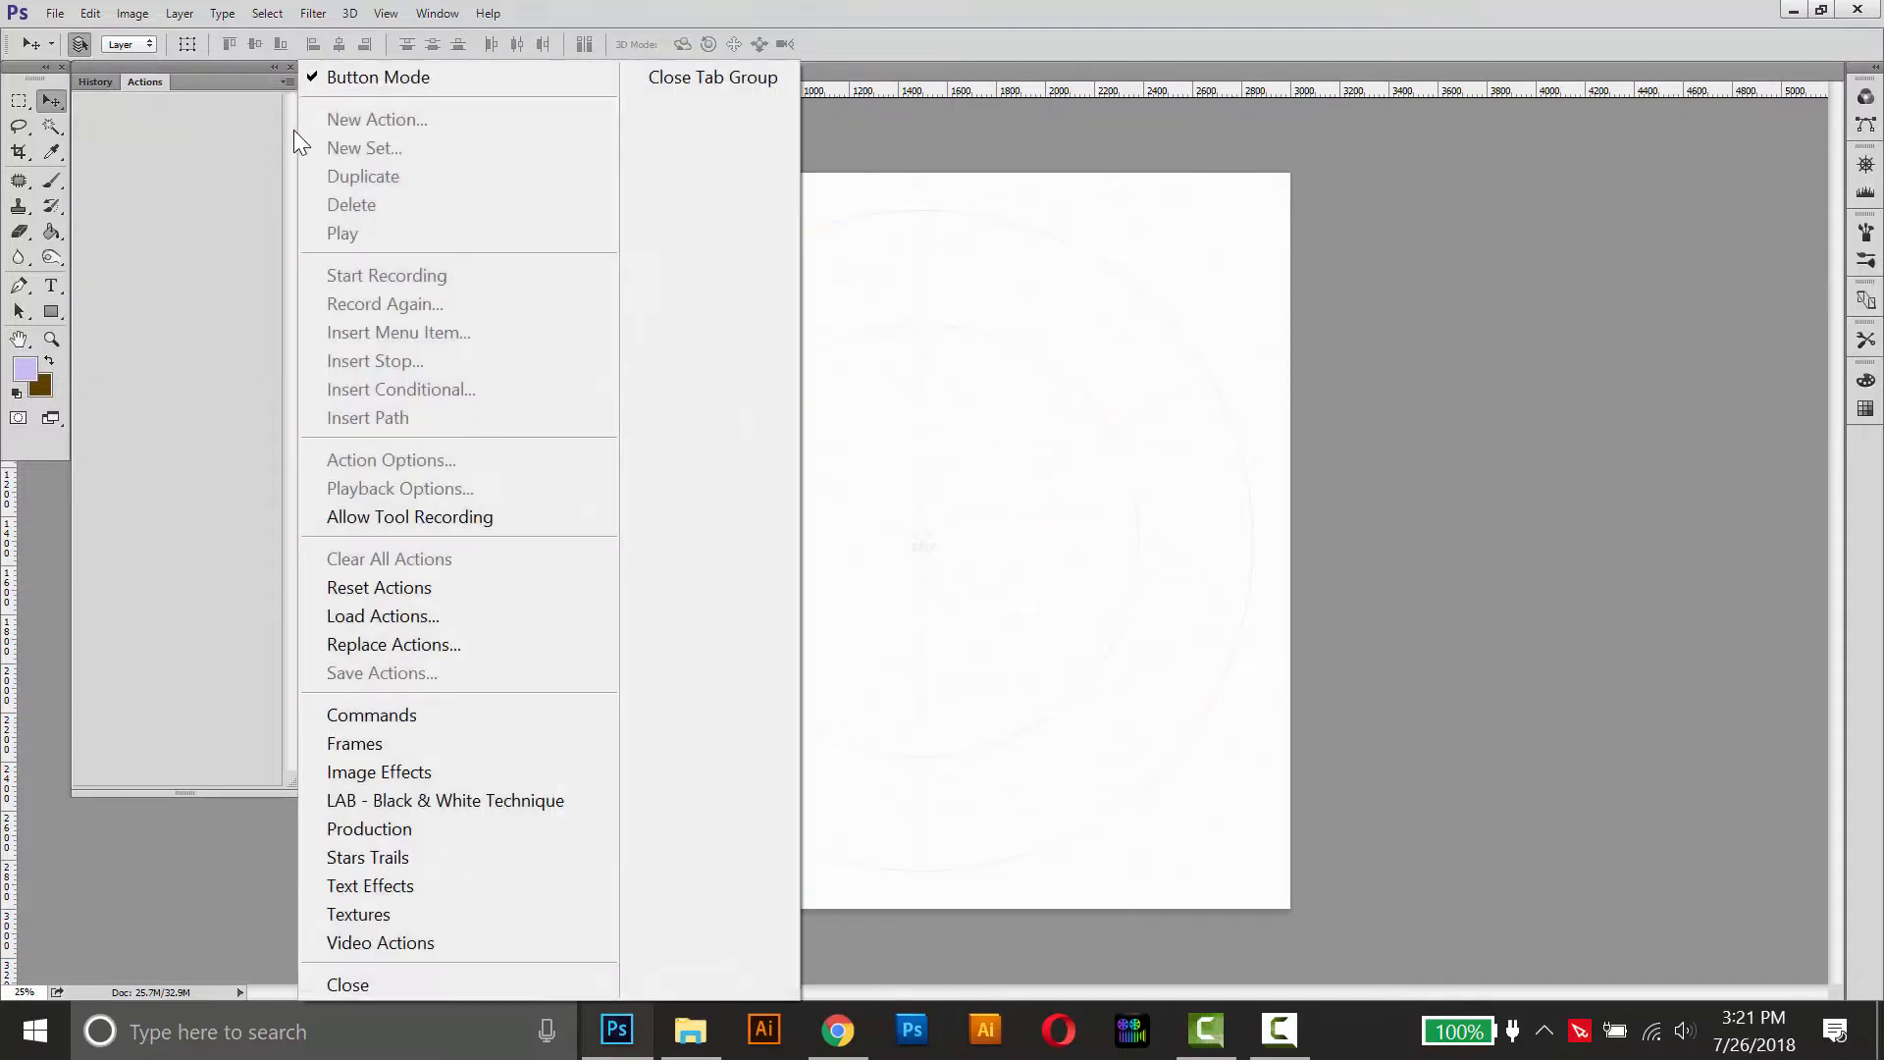
click(349, 615)
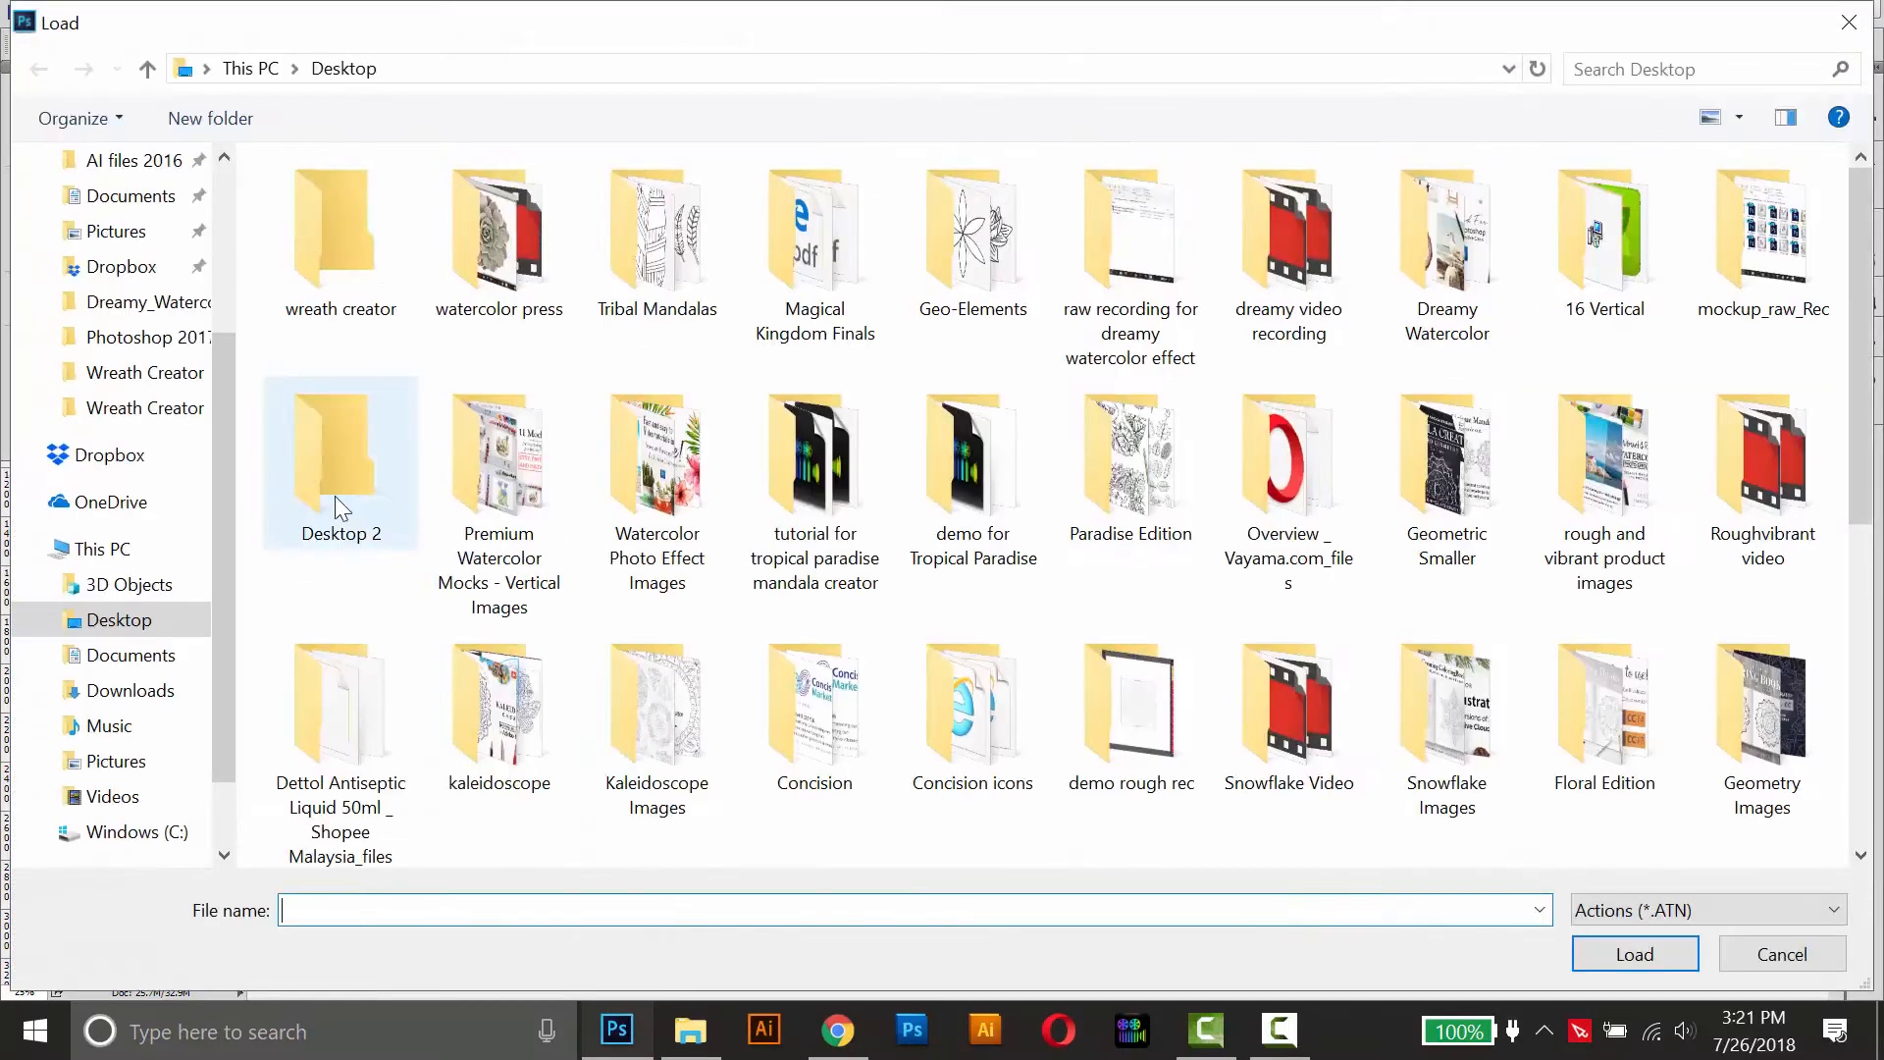
scroll(220, 326, up, 3)
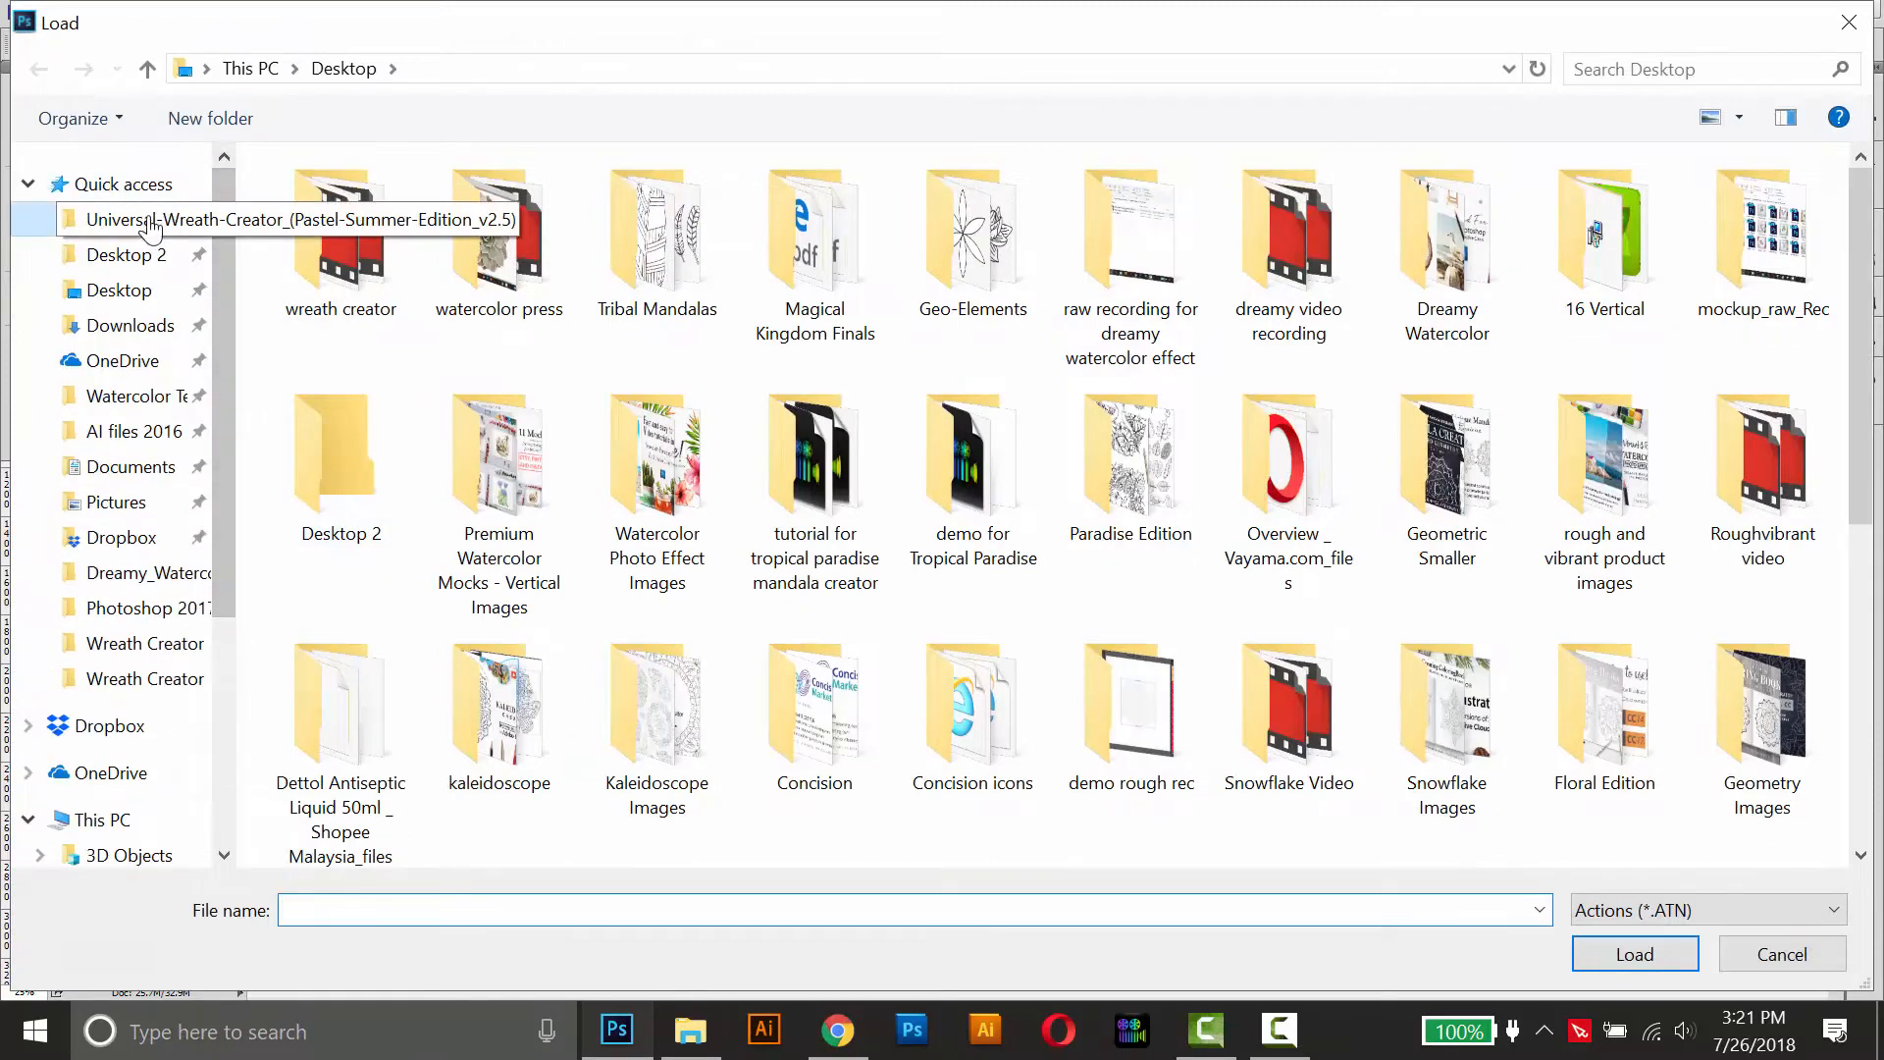
click(138, 219)
double_click(320, 244)
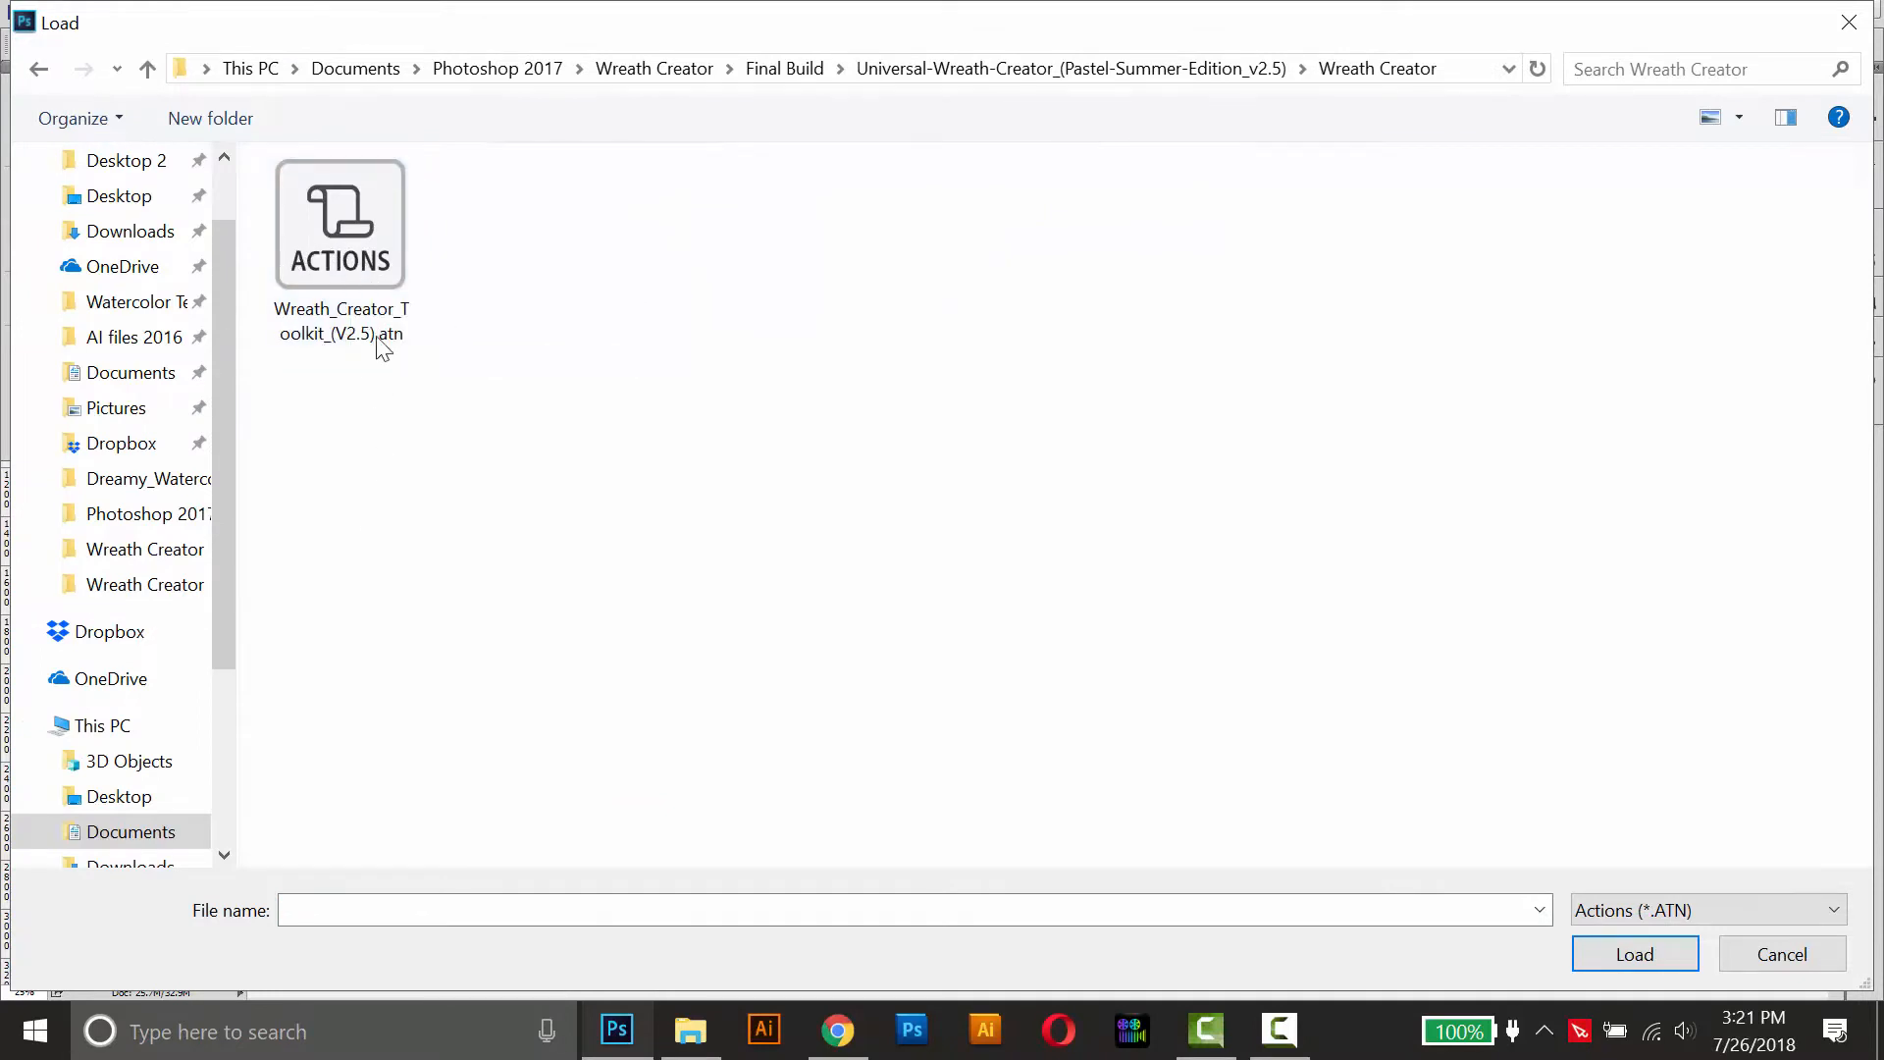
double_click(346, 252)
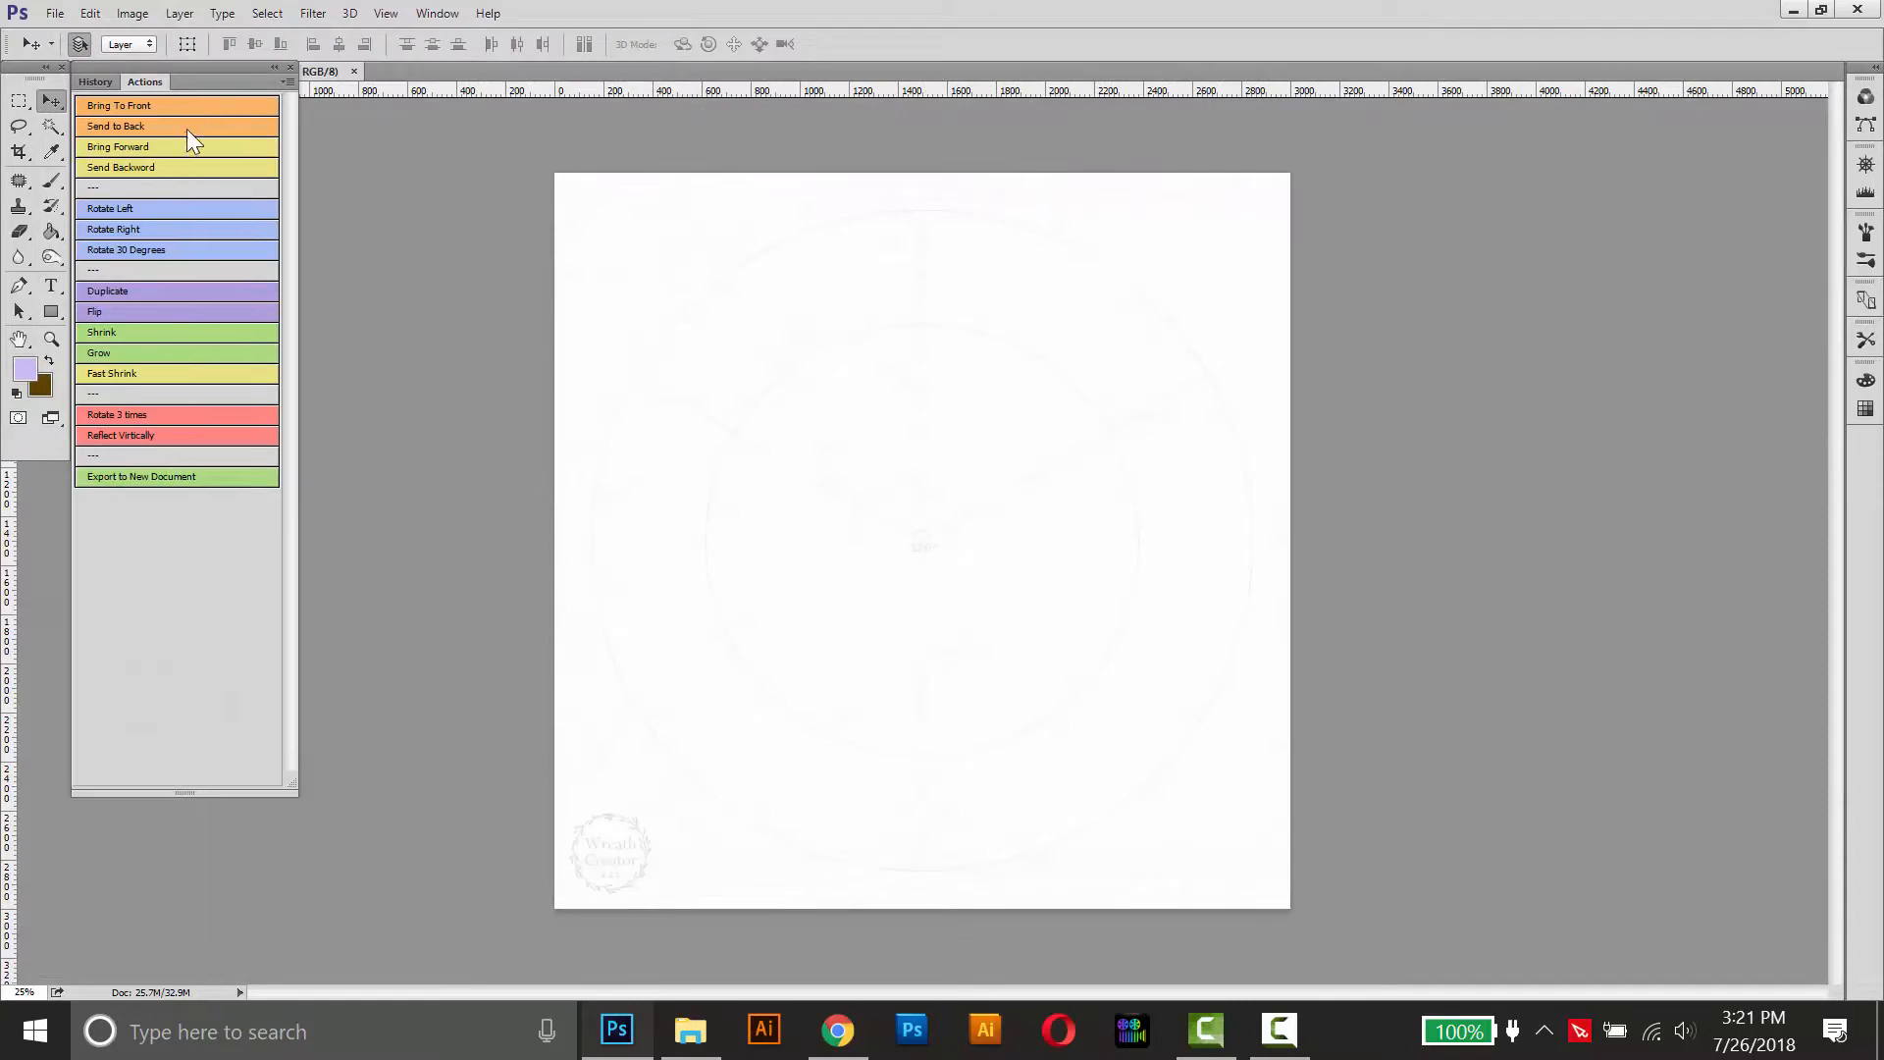
Step: Turn the Actions display's Button Mode off and back on
click(289, 82)
click(316, 85)
click(287, 81)
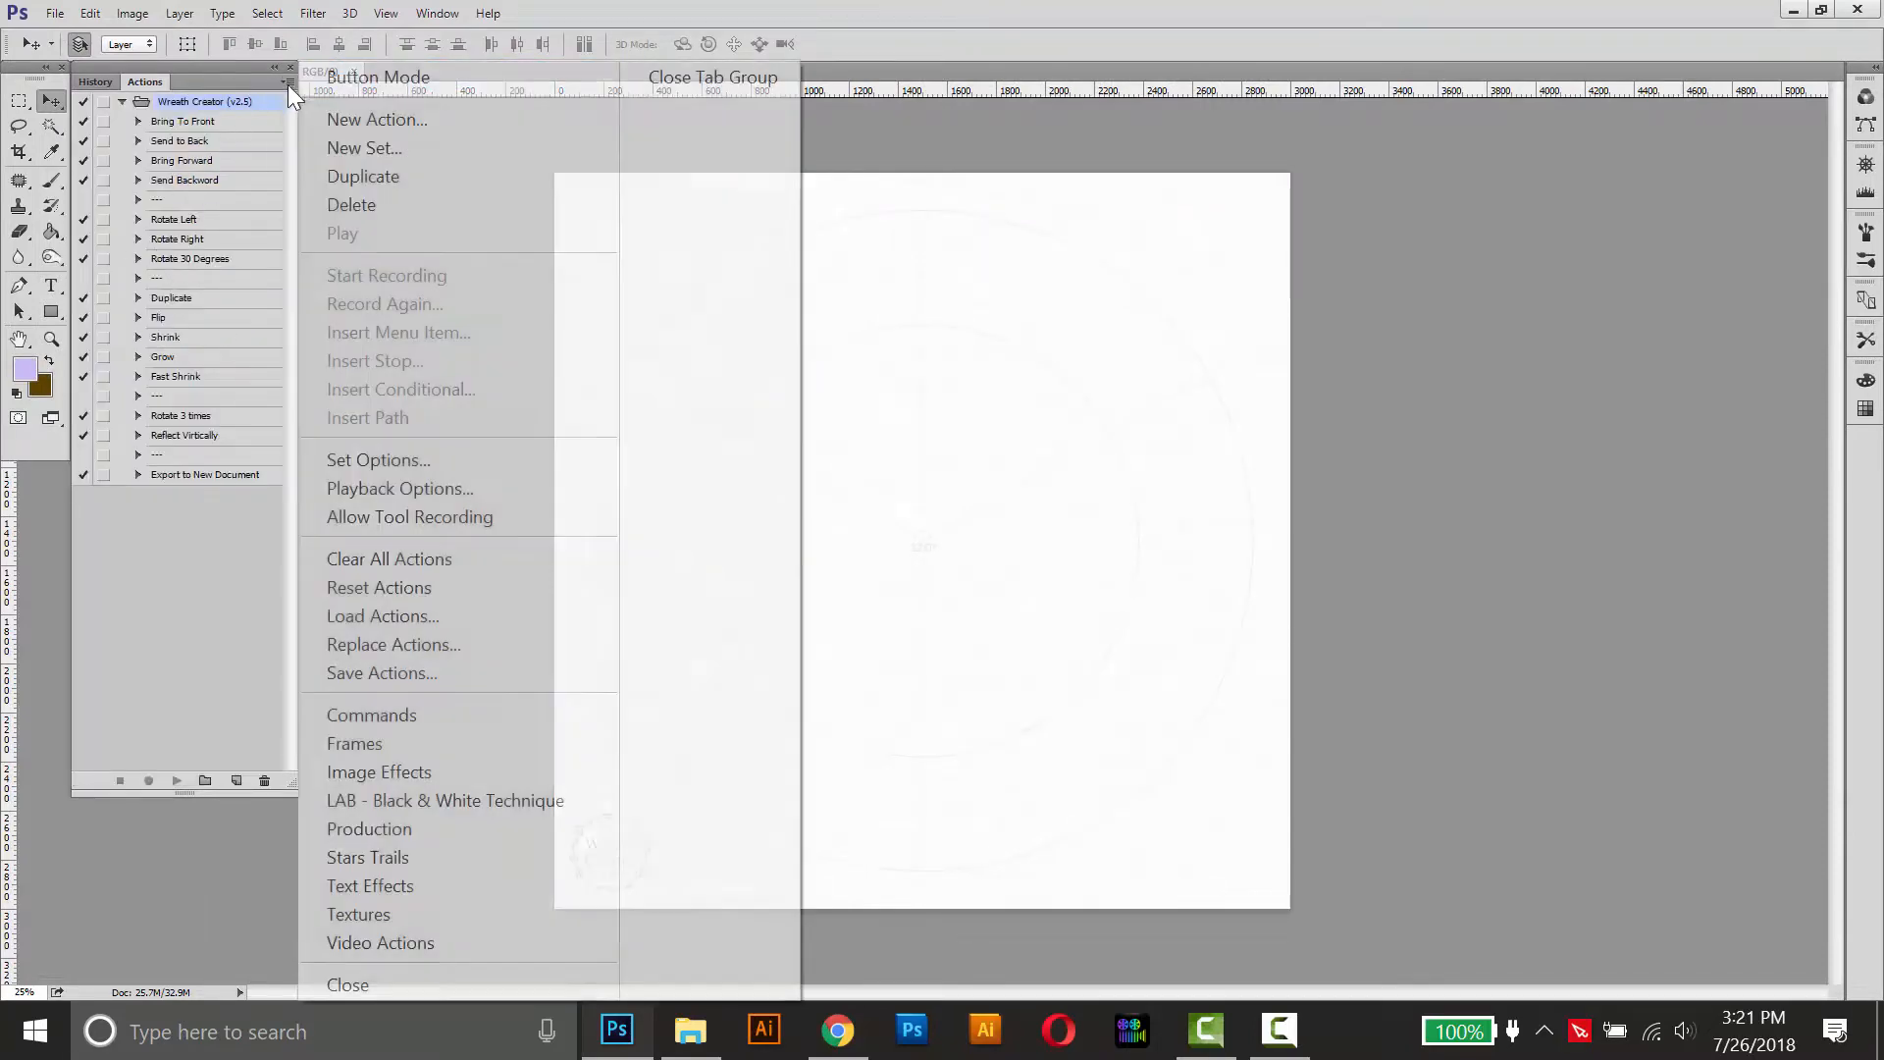
click(345, 75)
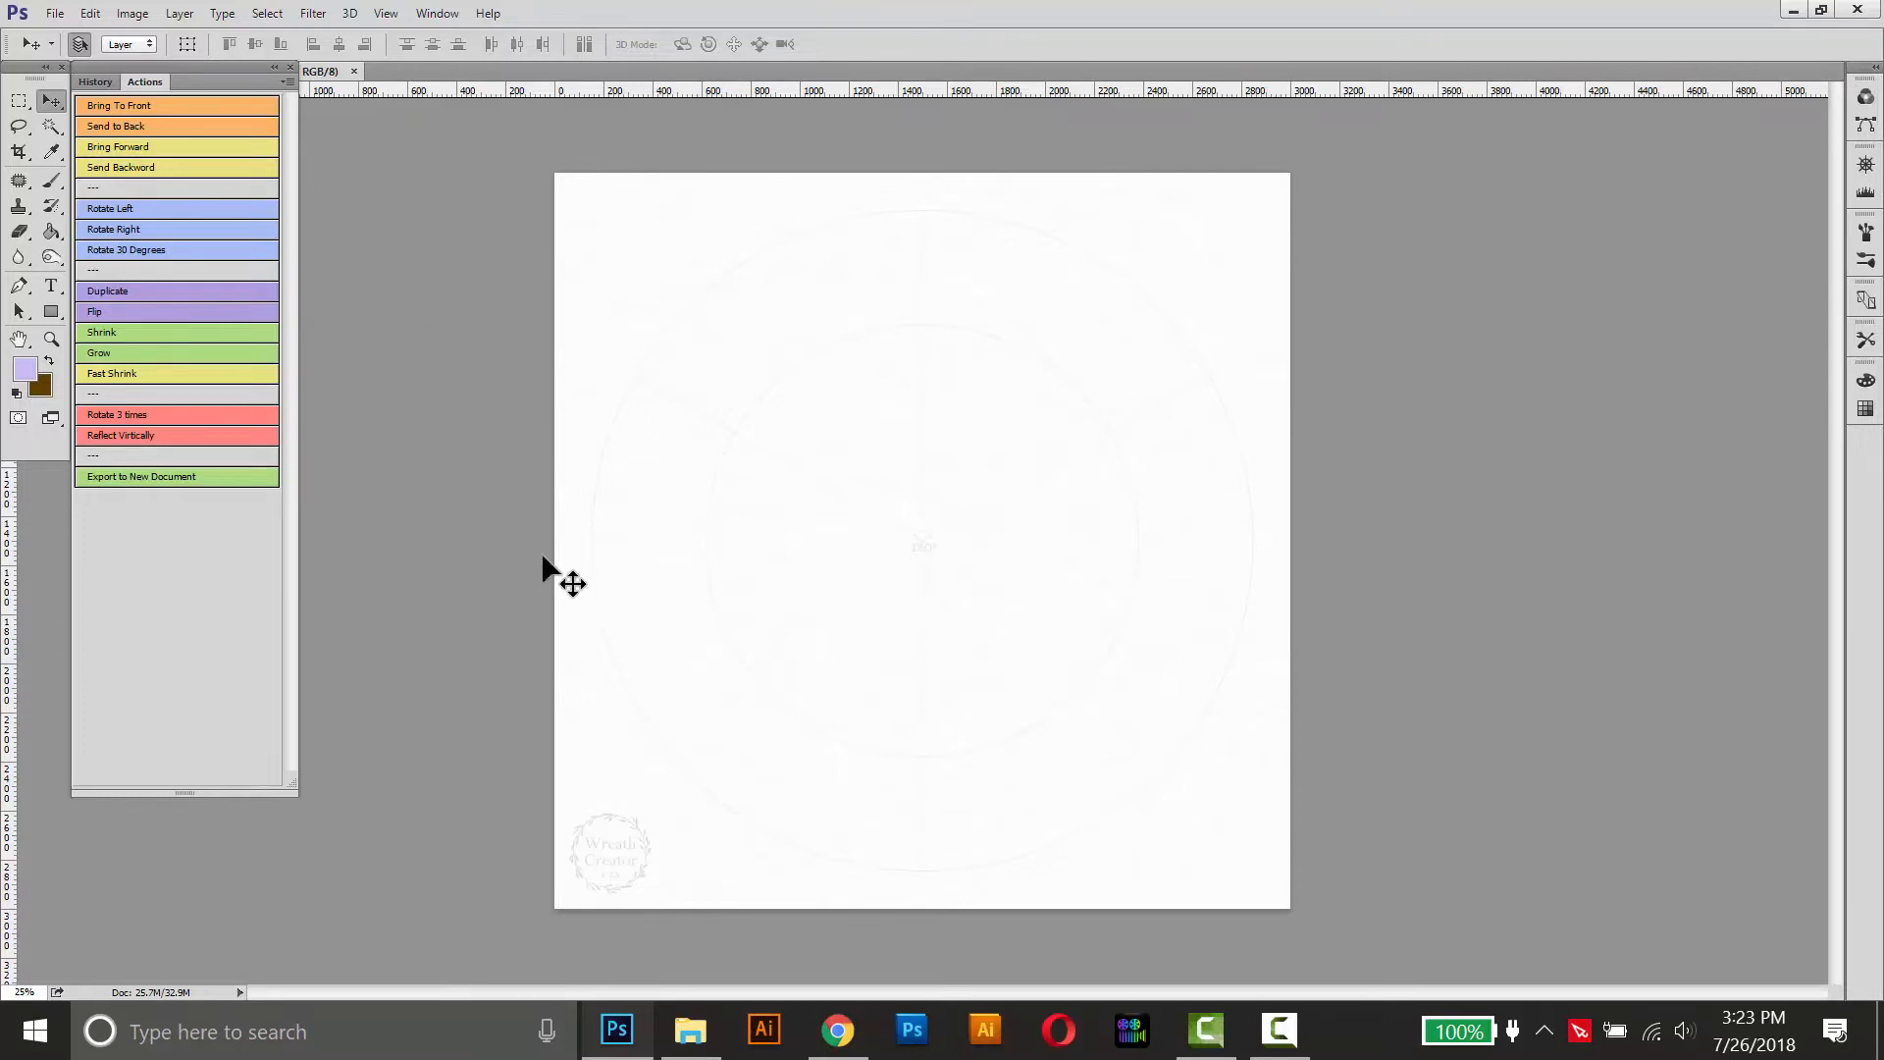
Step: Switch to File Explorer and open 55+_Pastel Summer Watercolor Elements.psd from the Watercolor Elements (Pastel Summer Theme) folder in Photoshop
click(705, 1015)
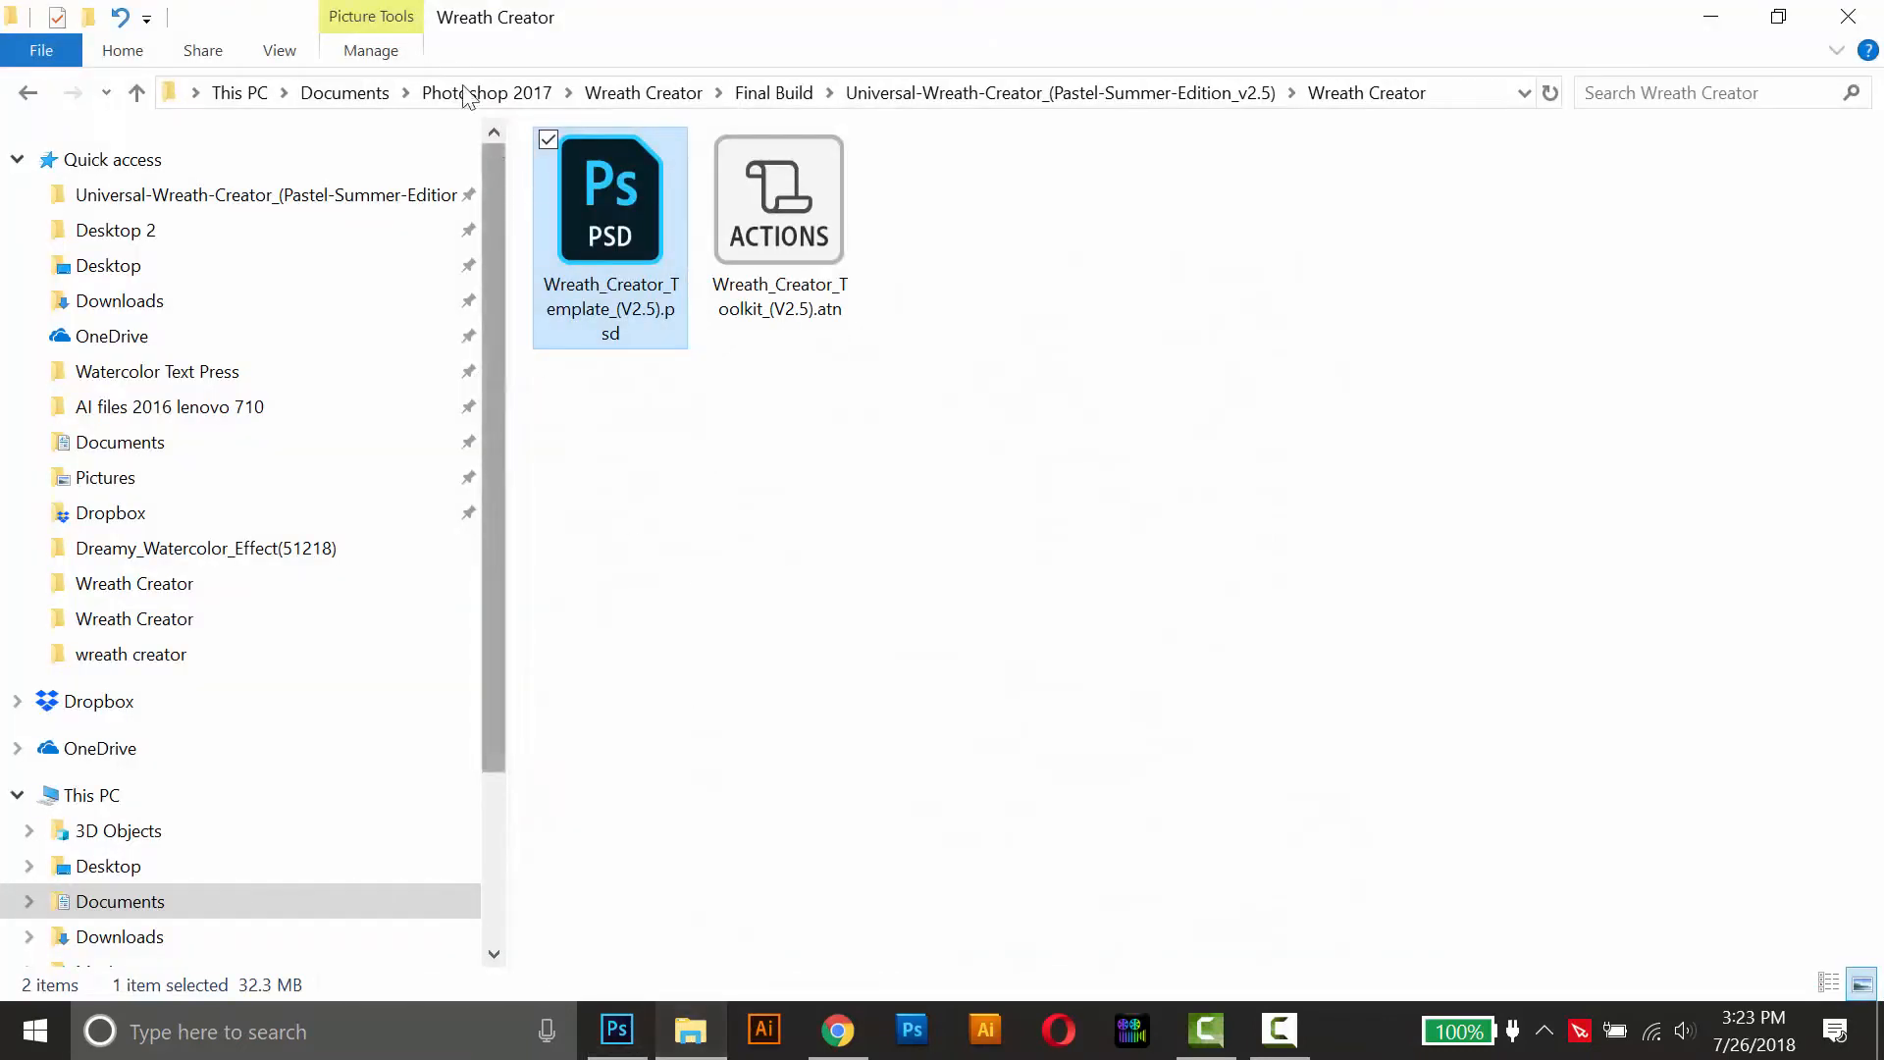
click(224, 207)
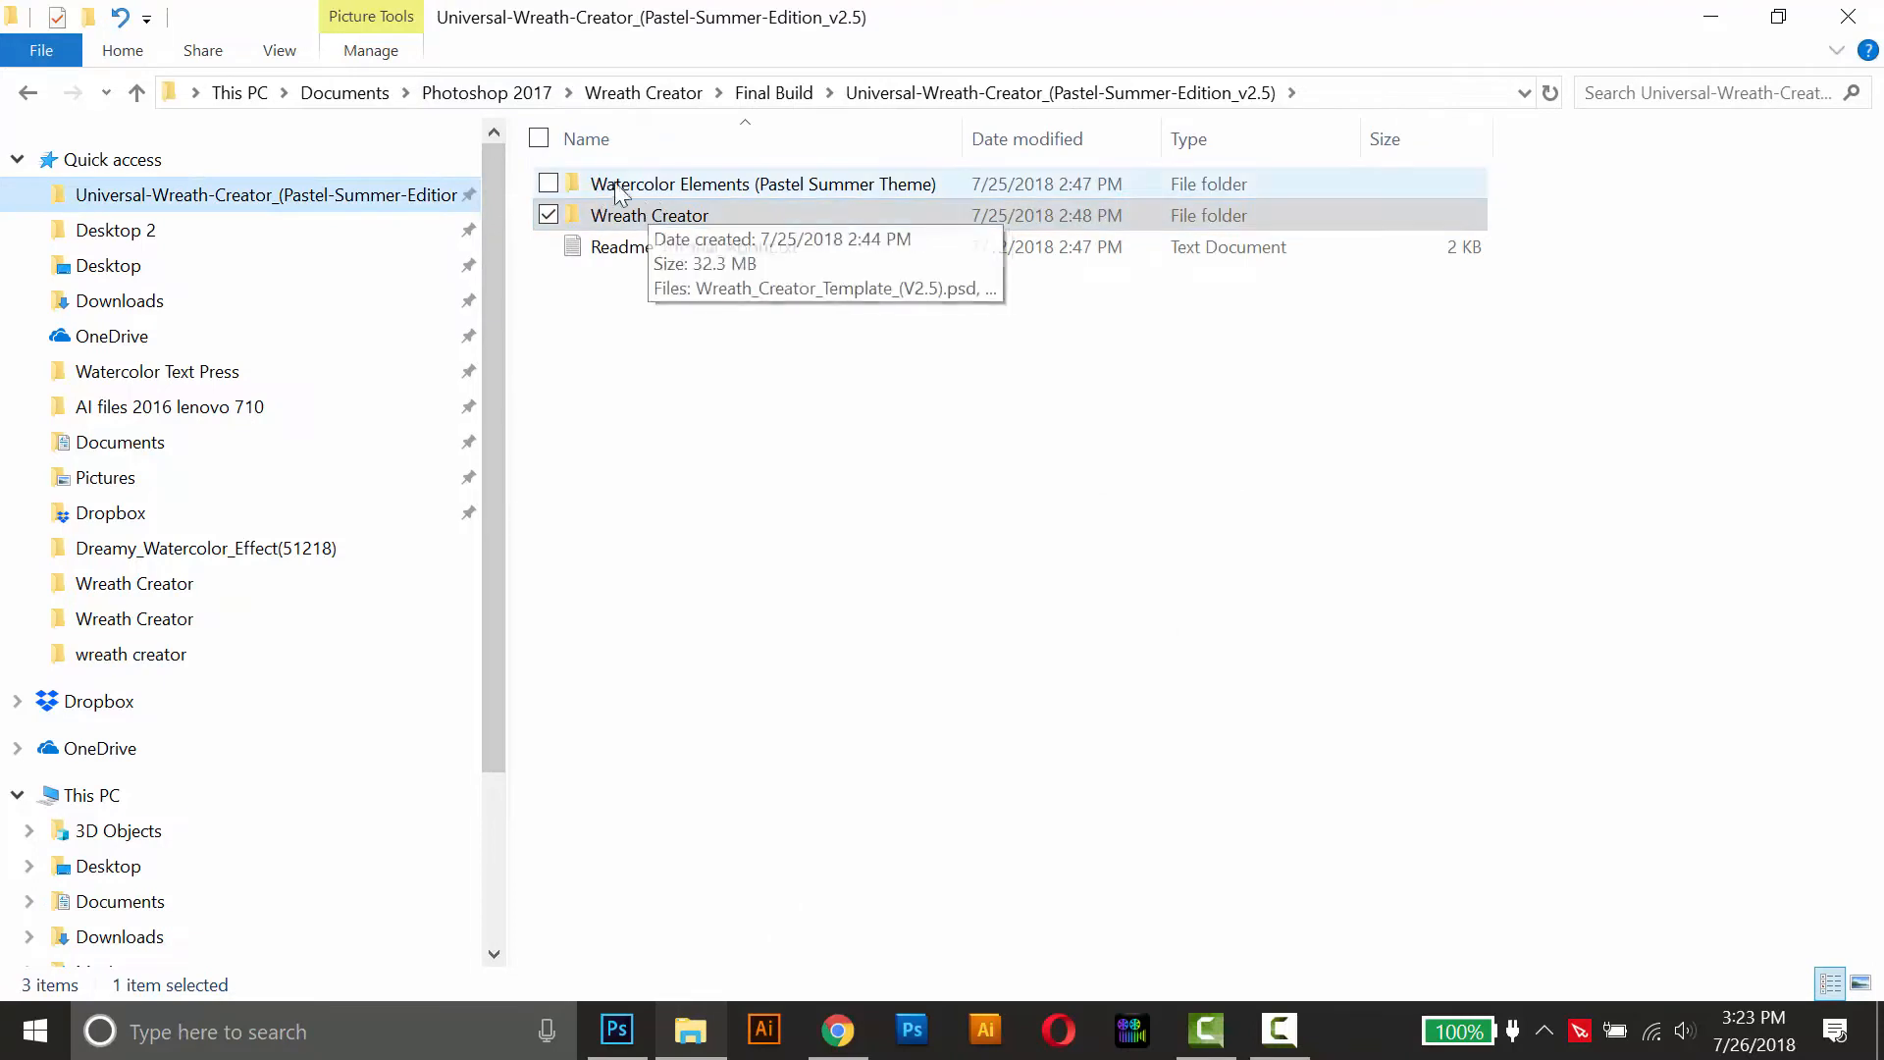
double_click(611, 194)
drag(611, 206, 934, 202)
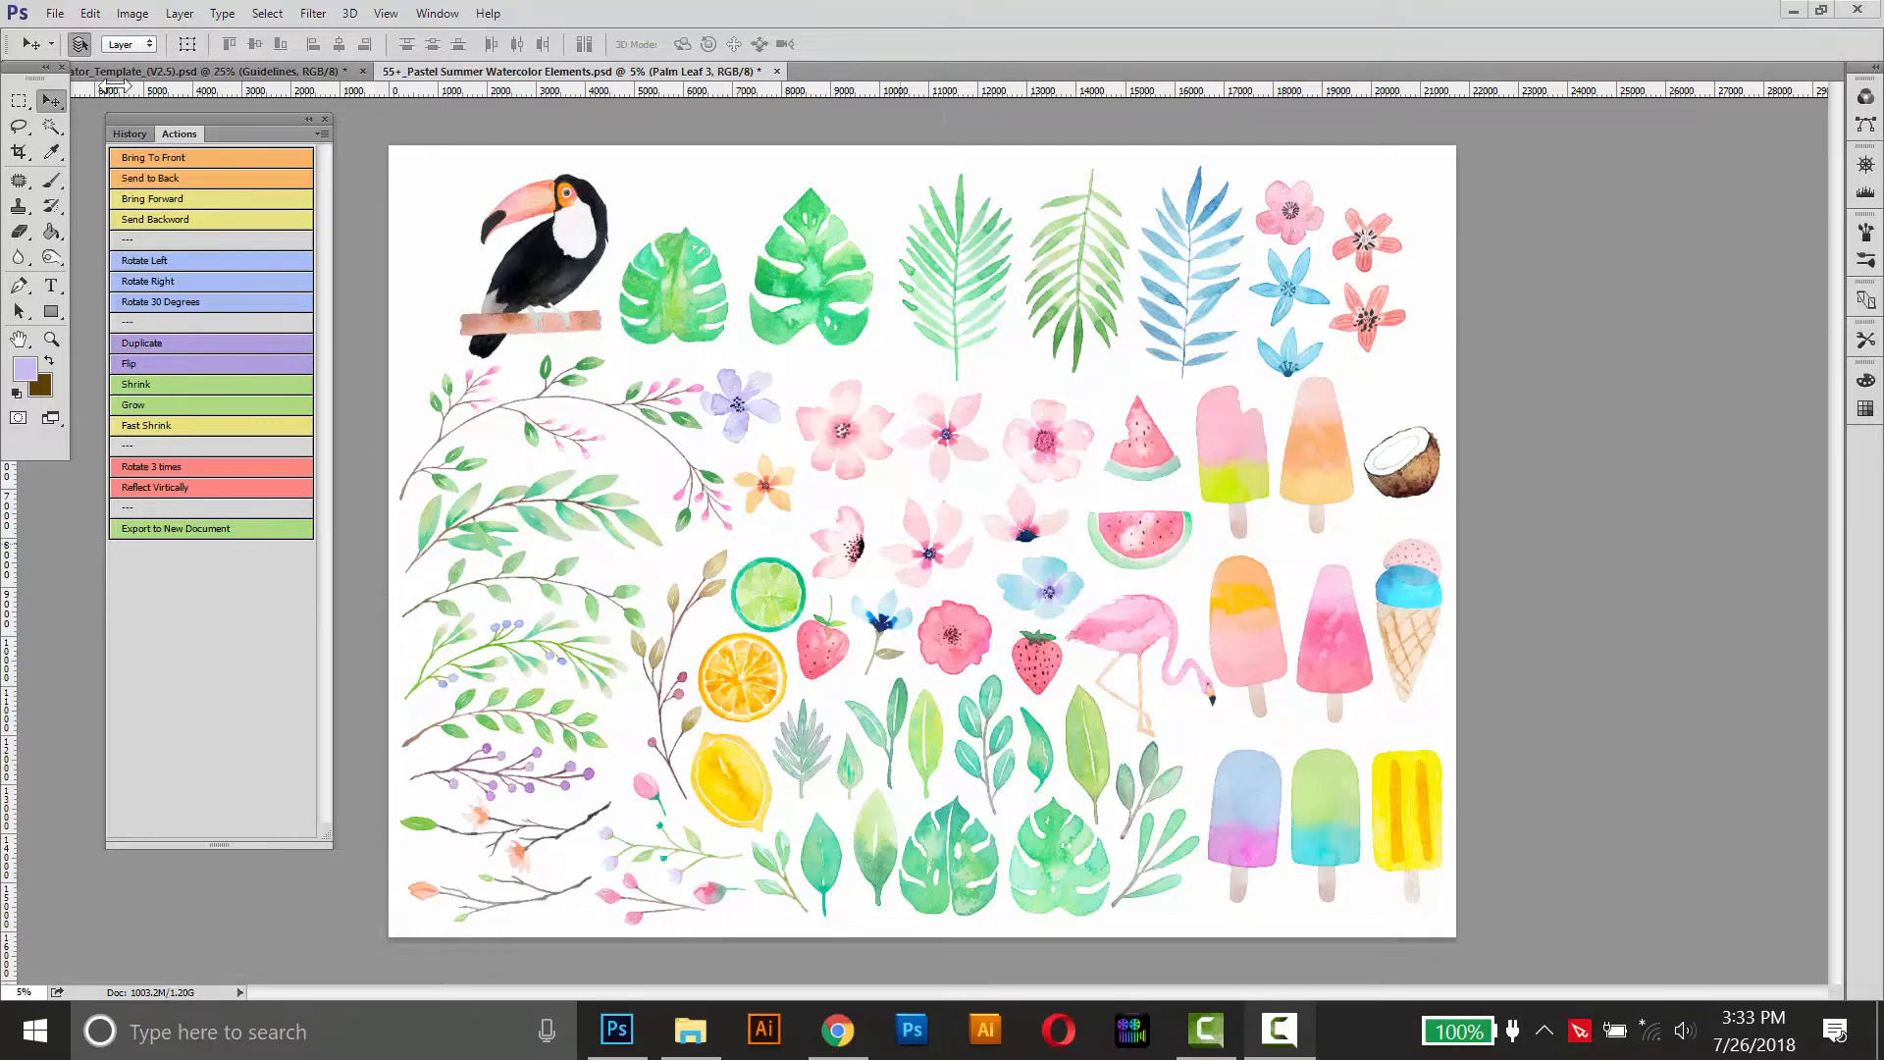
Step: Activate the Move tool with Auto-Select enabled for layers
click(76, 44)
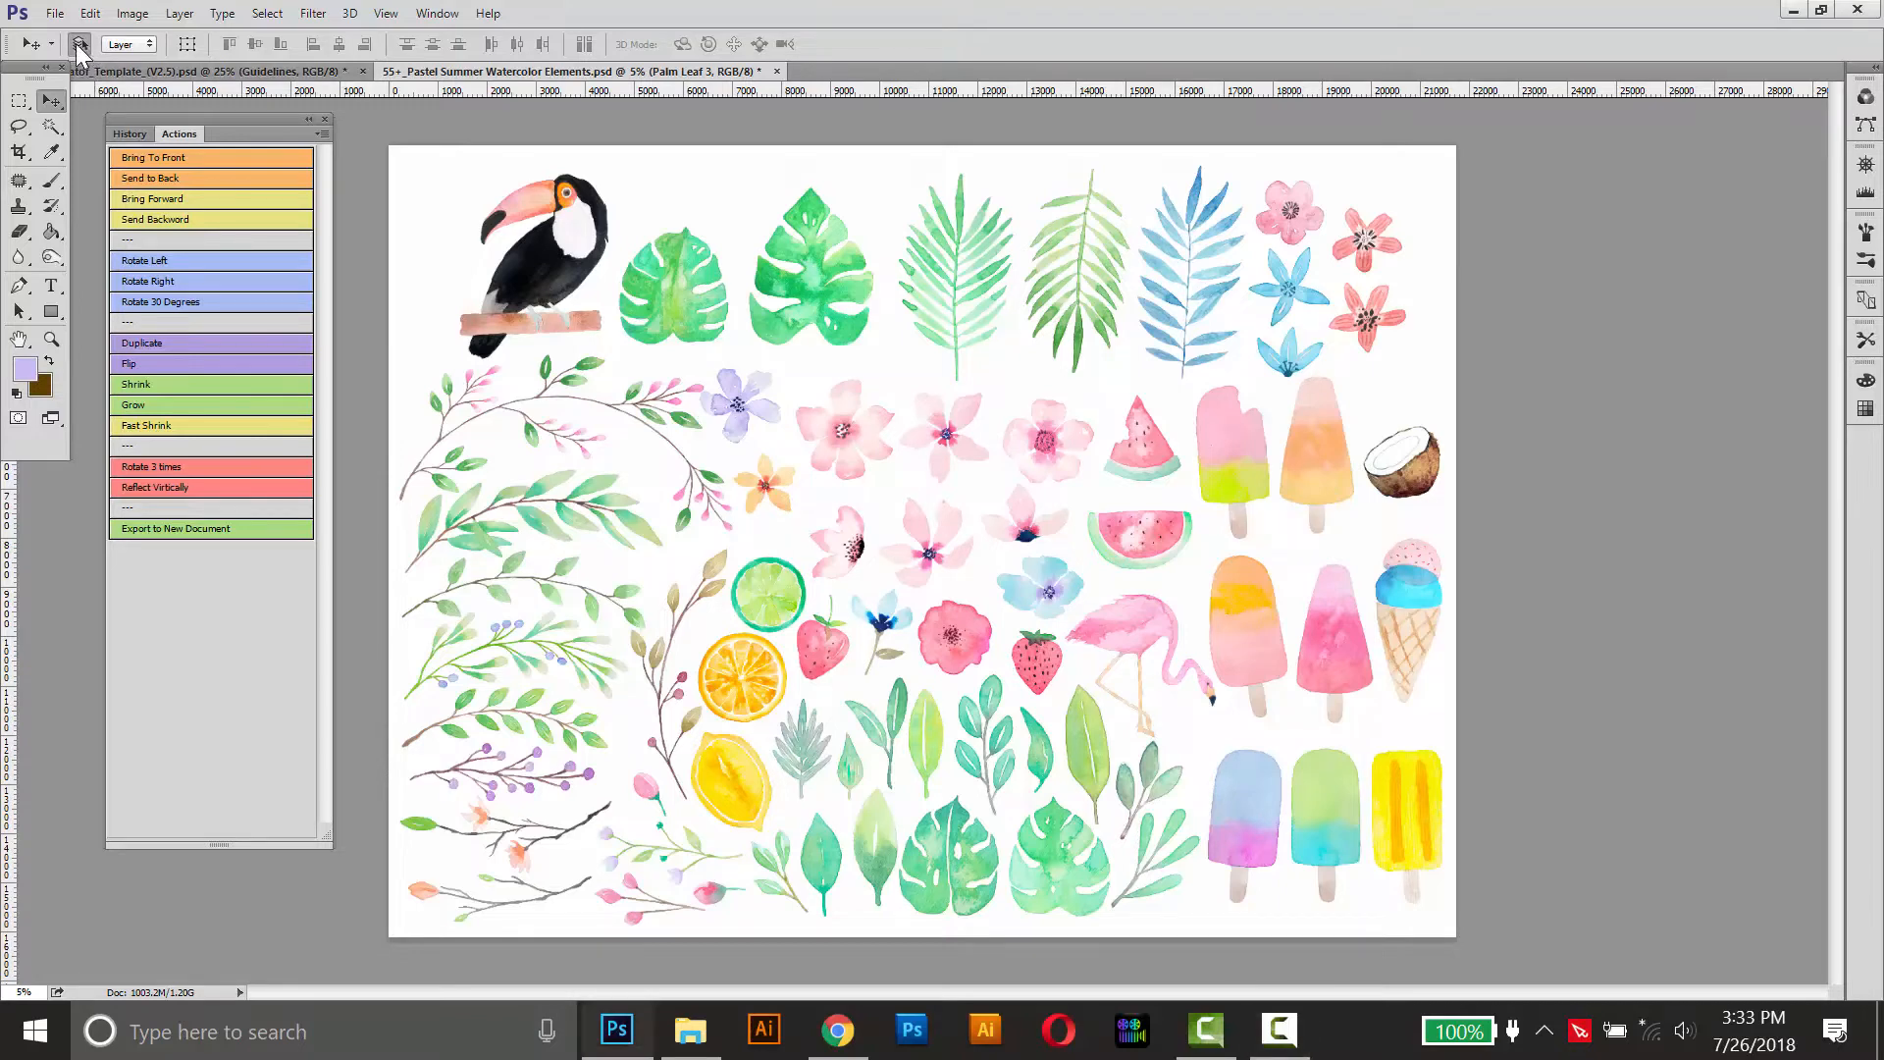
key(m)
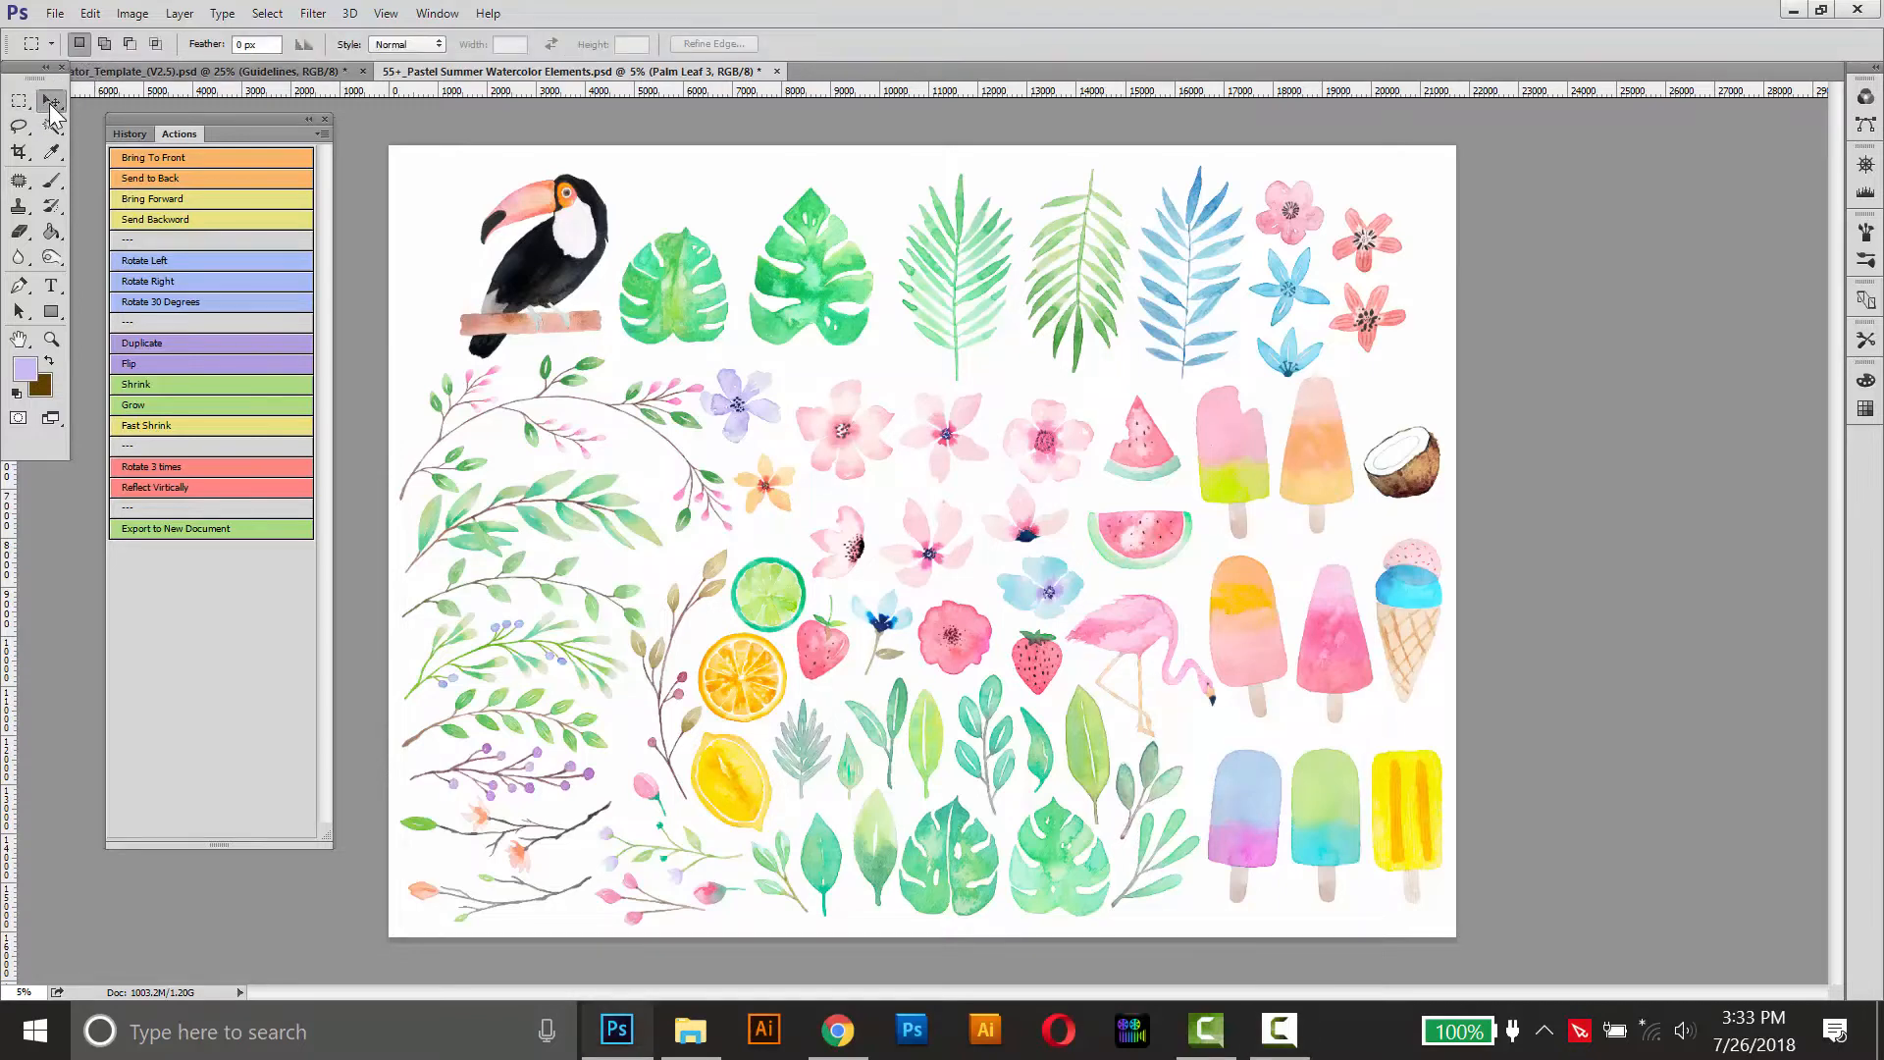
click(50, 102)
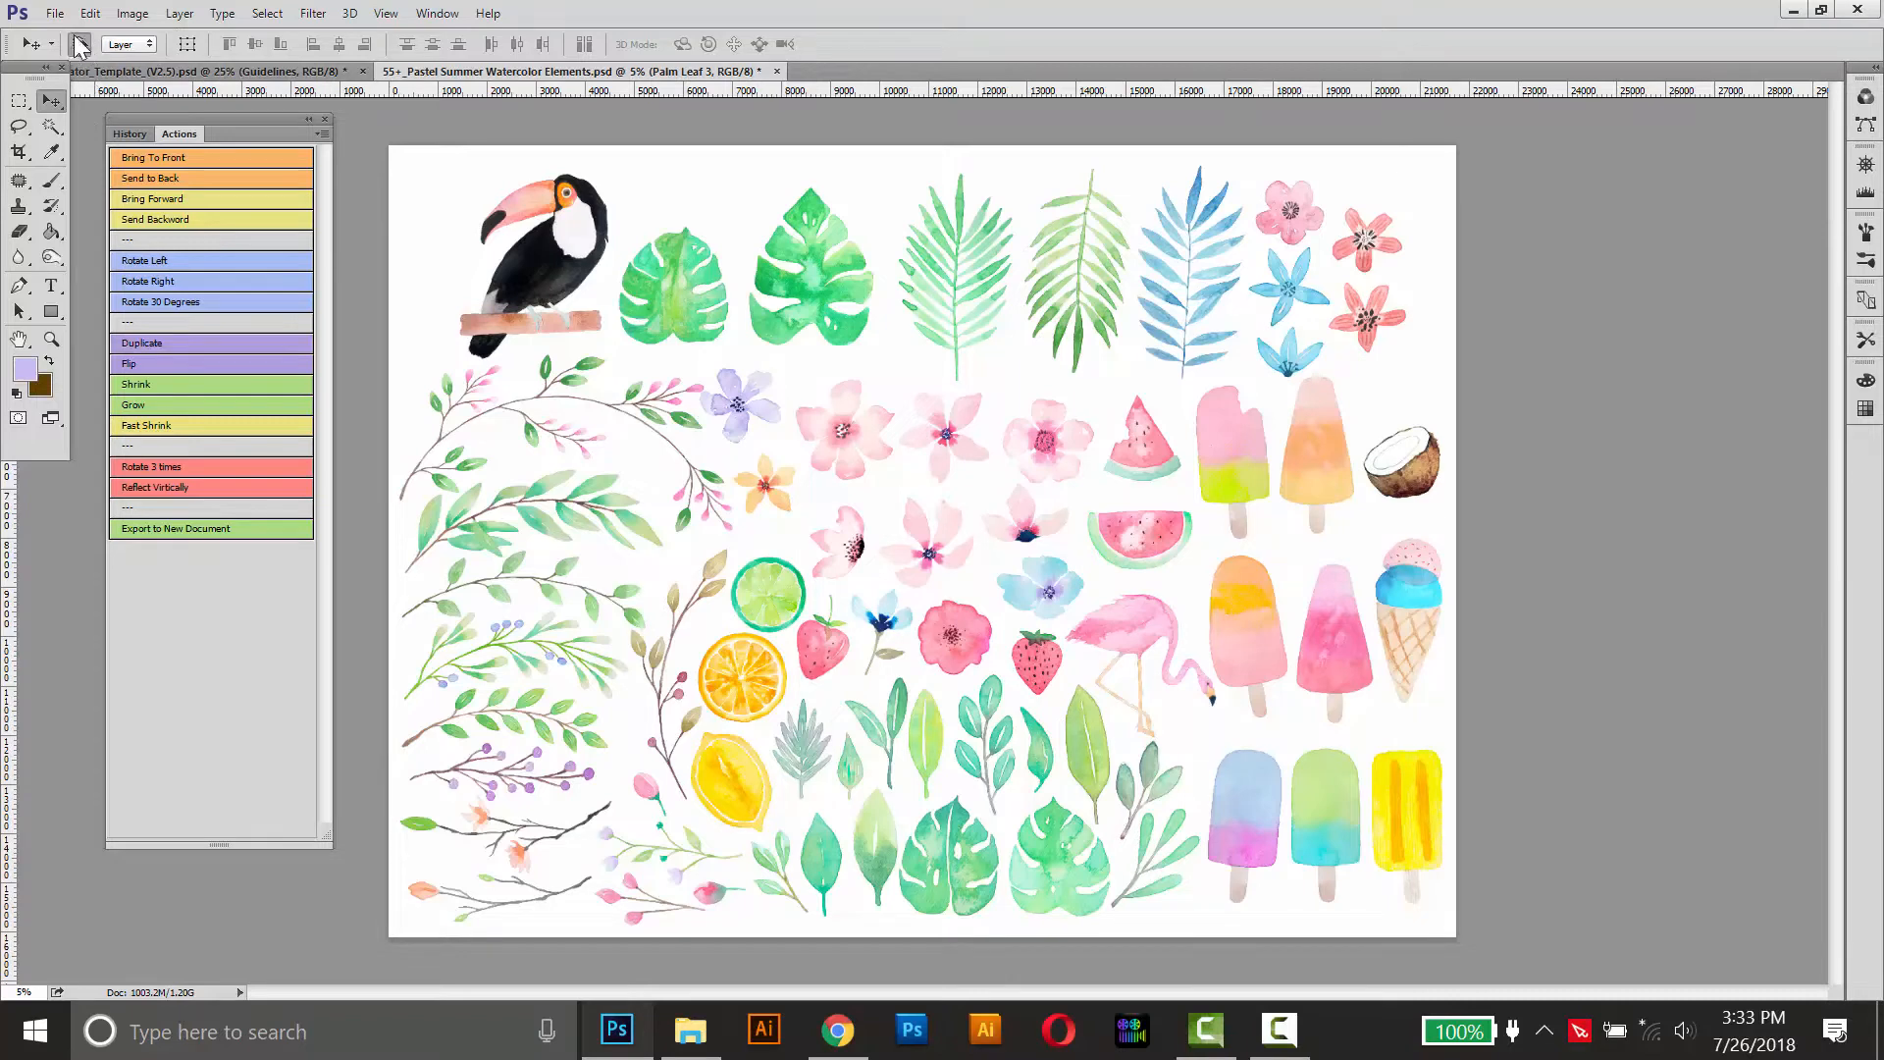
Step: Nudge the two upper monstera leaves and two of the pink flowers slightly to try out layer auto-selection
drag(818, 277, 822, 281)
drag(851, 430, 852, 426)
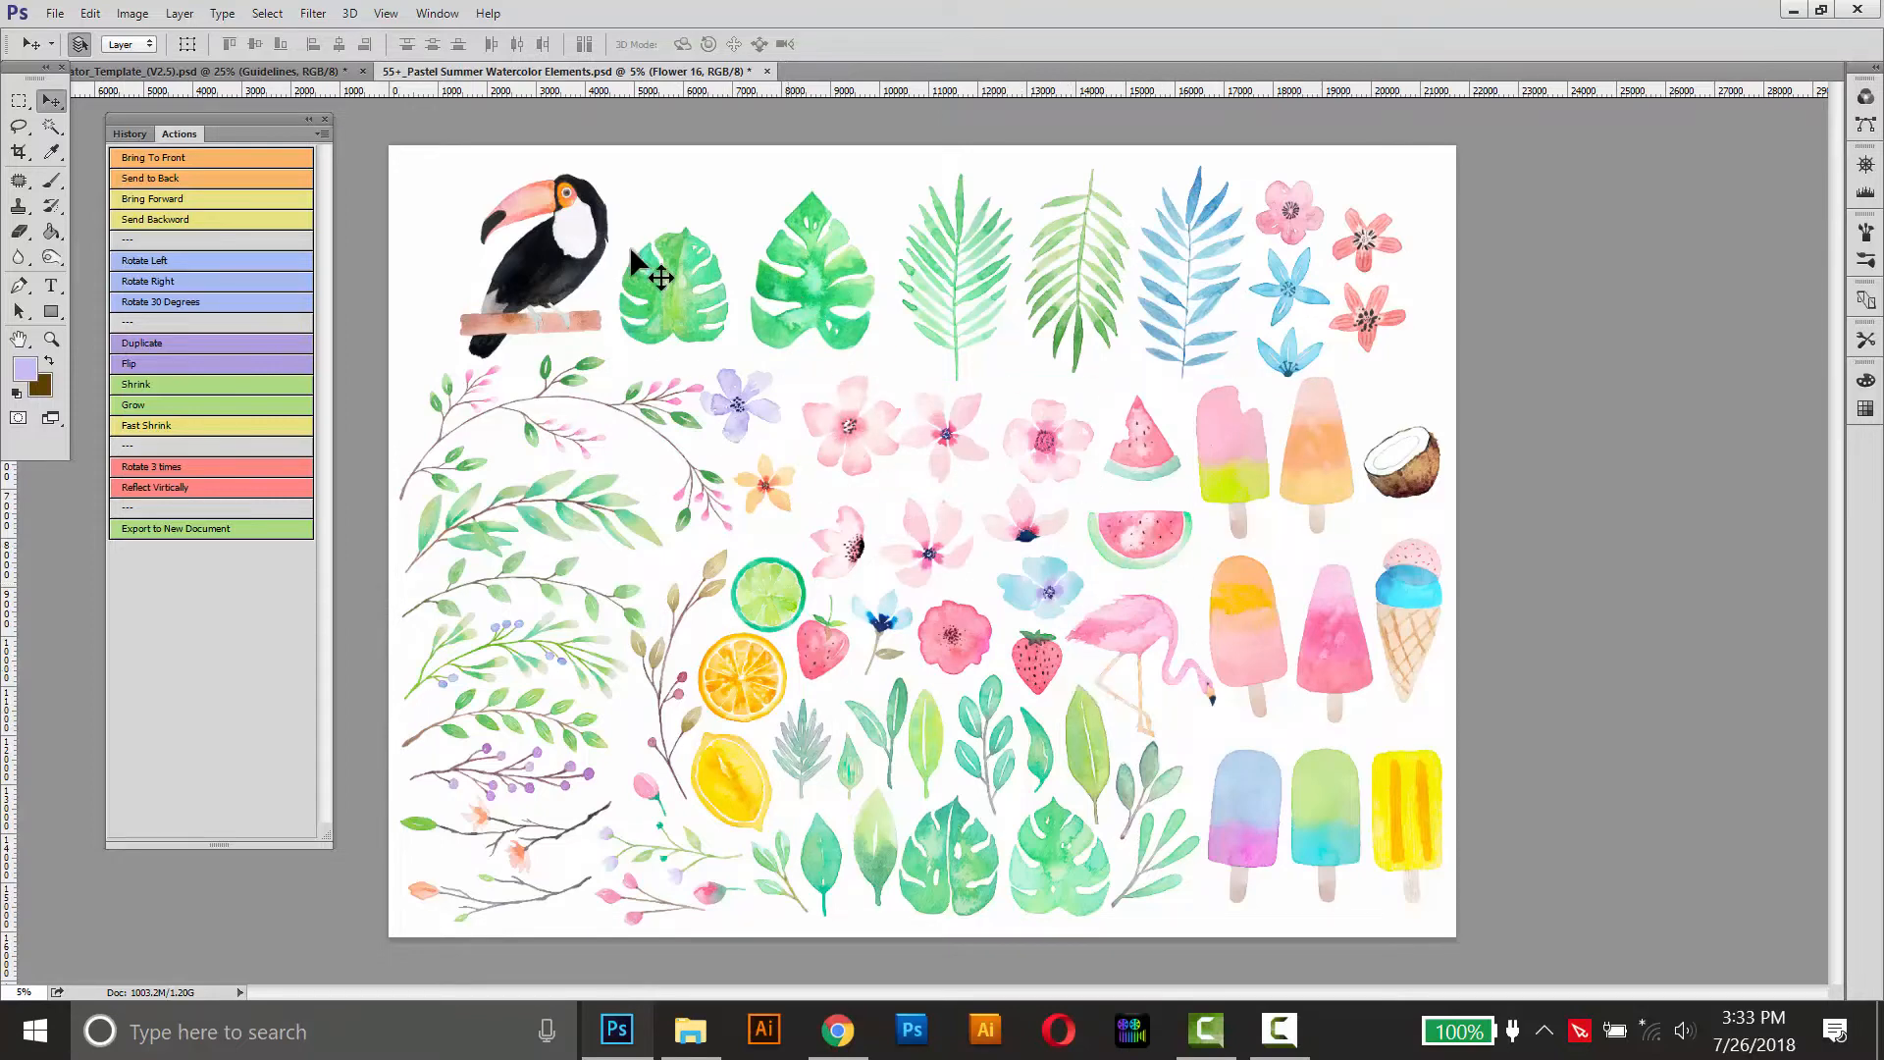
drag(678, 284, 680, 286)
drag(913, 526, 911, 525)
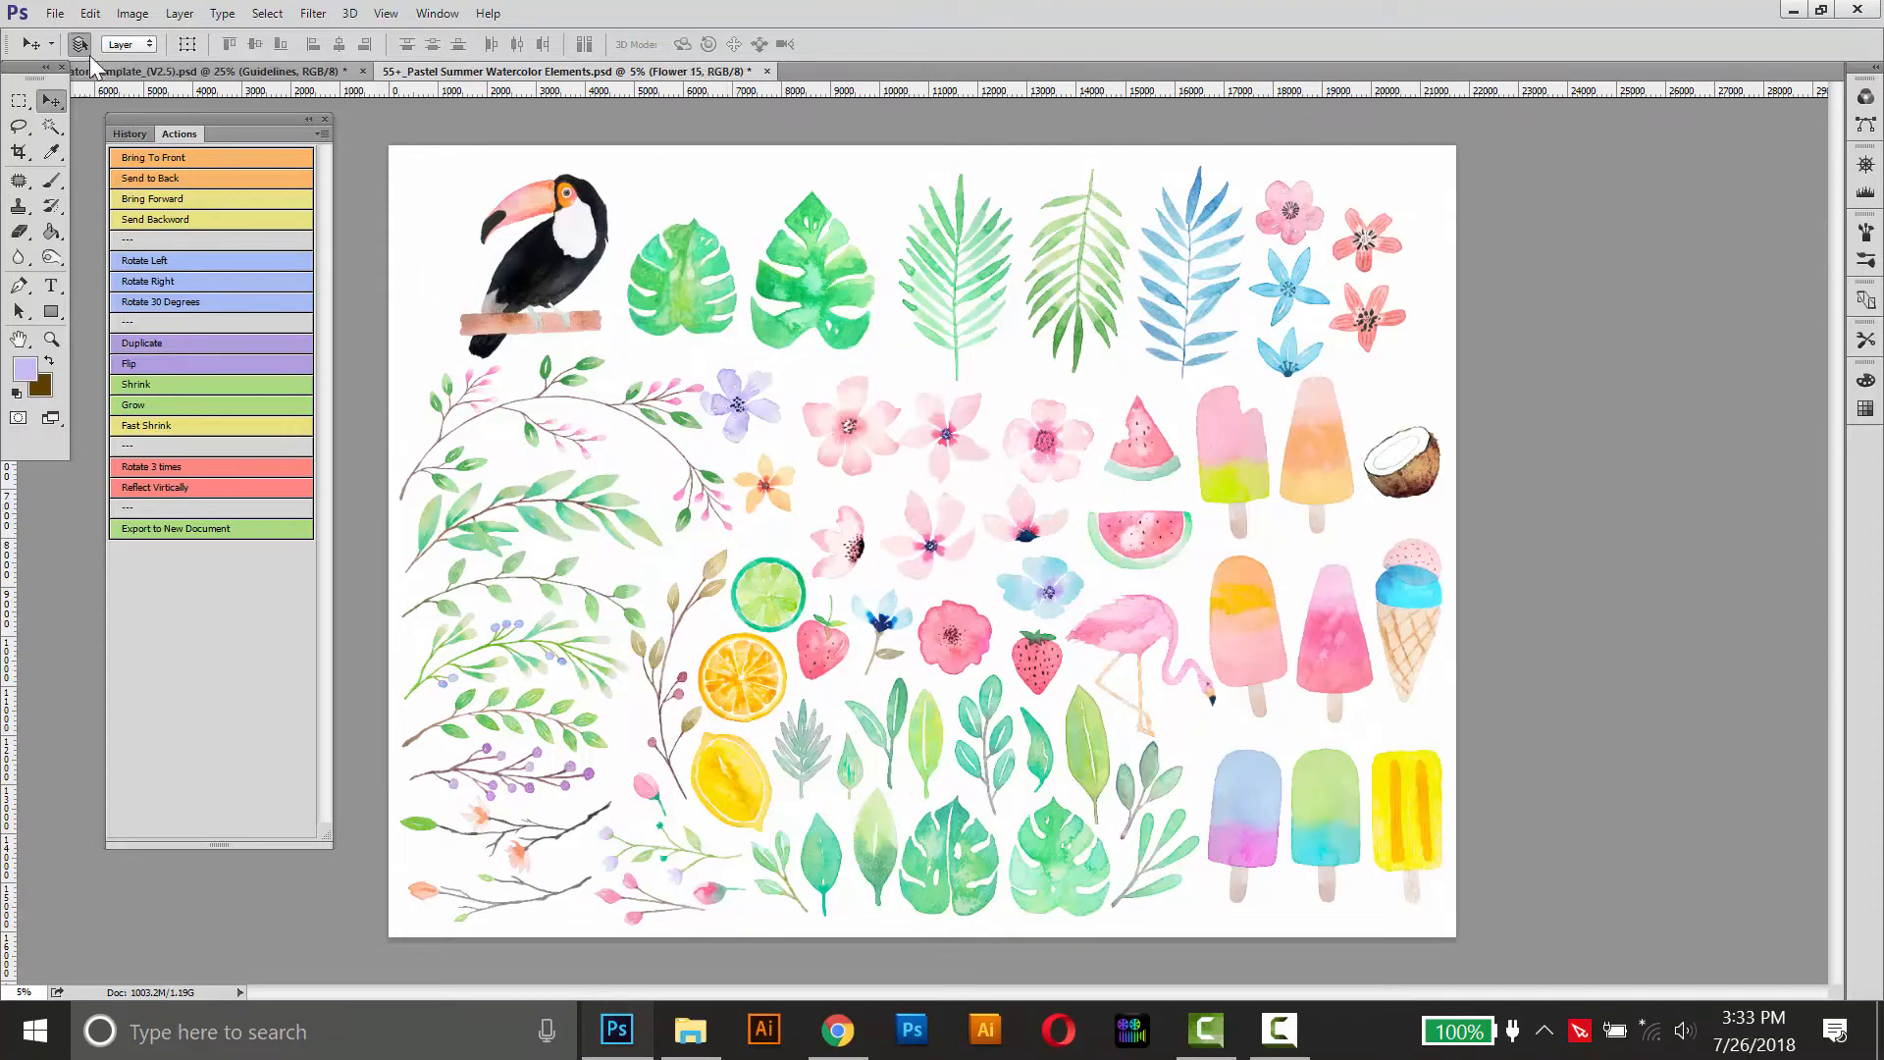
Step: Try moving elements with Auto-Select off, re-enable it, and nudge the large monstera leaf, blue palm leaf and orange slice
drag(970, 655, 991, 657)
mouse_move(583, 347)
mouse_down()
mouse_move(571, 332)
mouse_move(556, 373)
mouse_up()
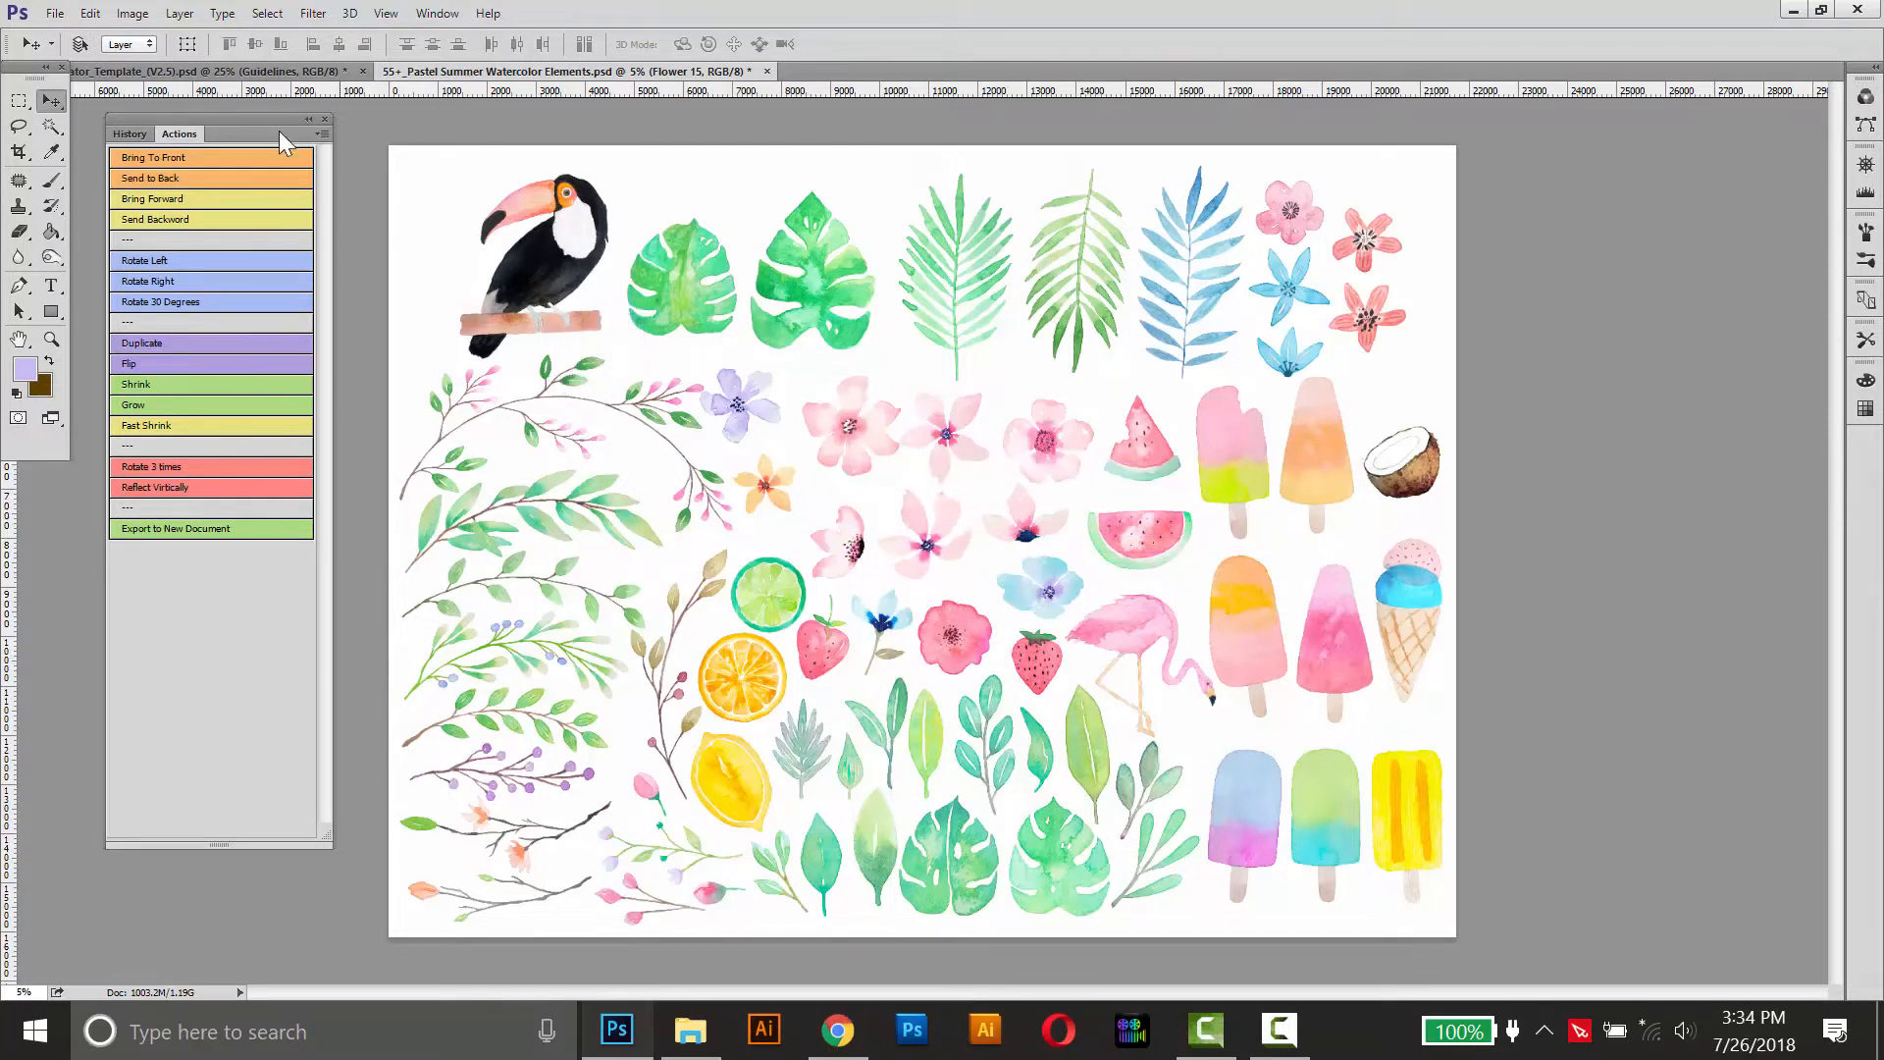
drag(829, 291, 827, 293)
drag(1183, 235, 1180, 239)
drag(733, 677, 727, 670)
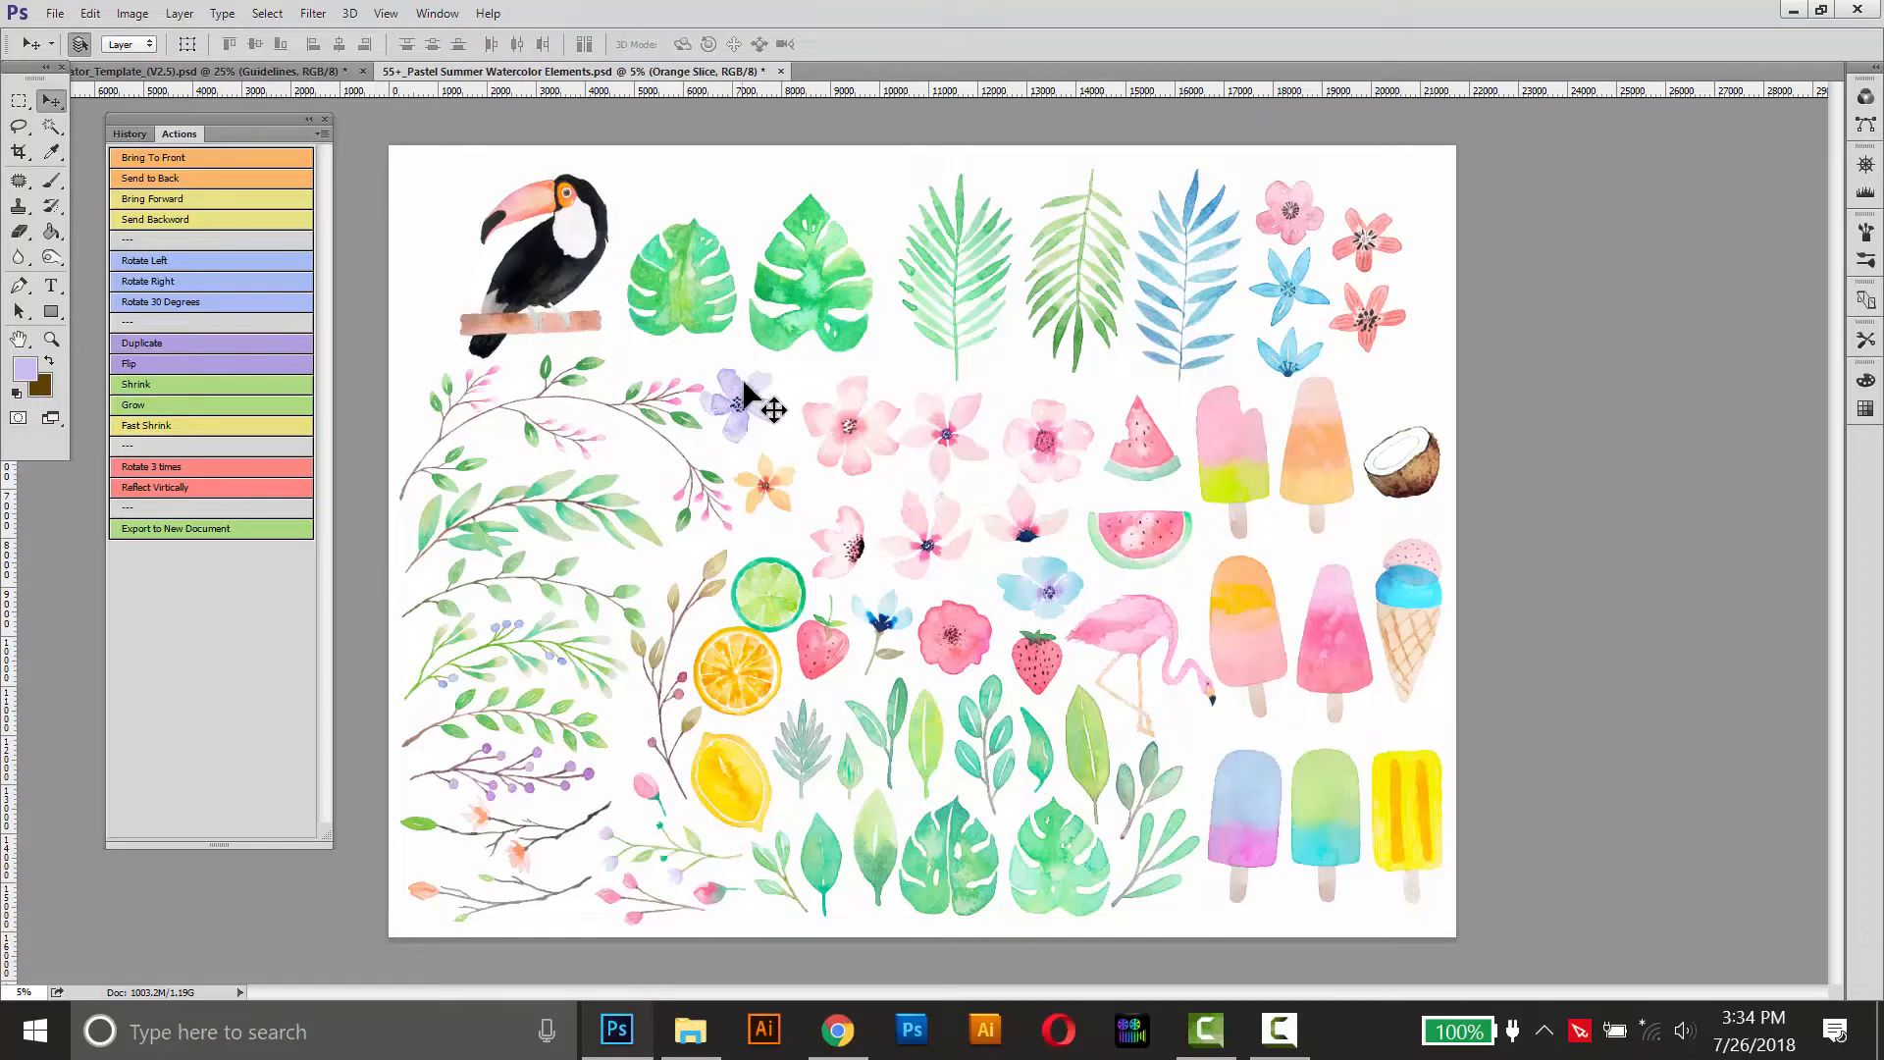
Step: Copy the pink Flower 16 into the wreath template, reduce it with Fast Shrink, and place it left of the canvas centre
drag(871, 432, 978, 619)
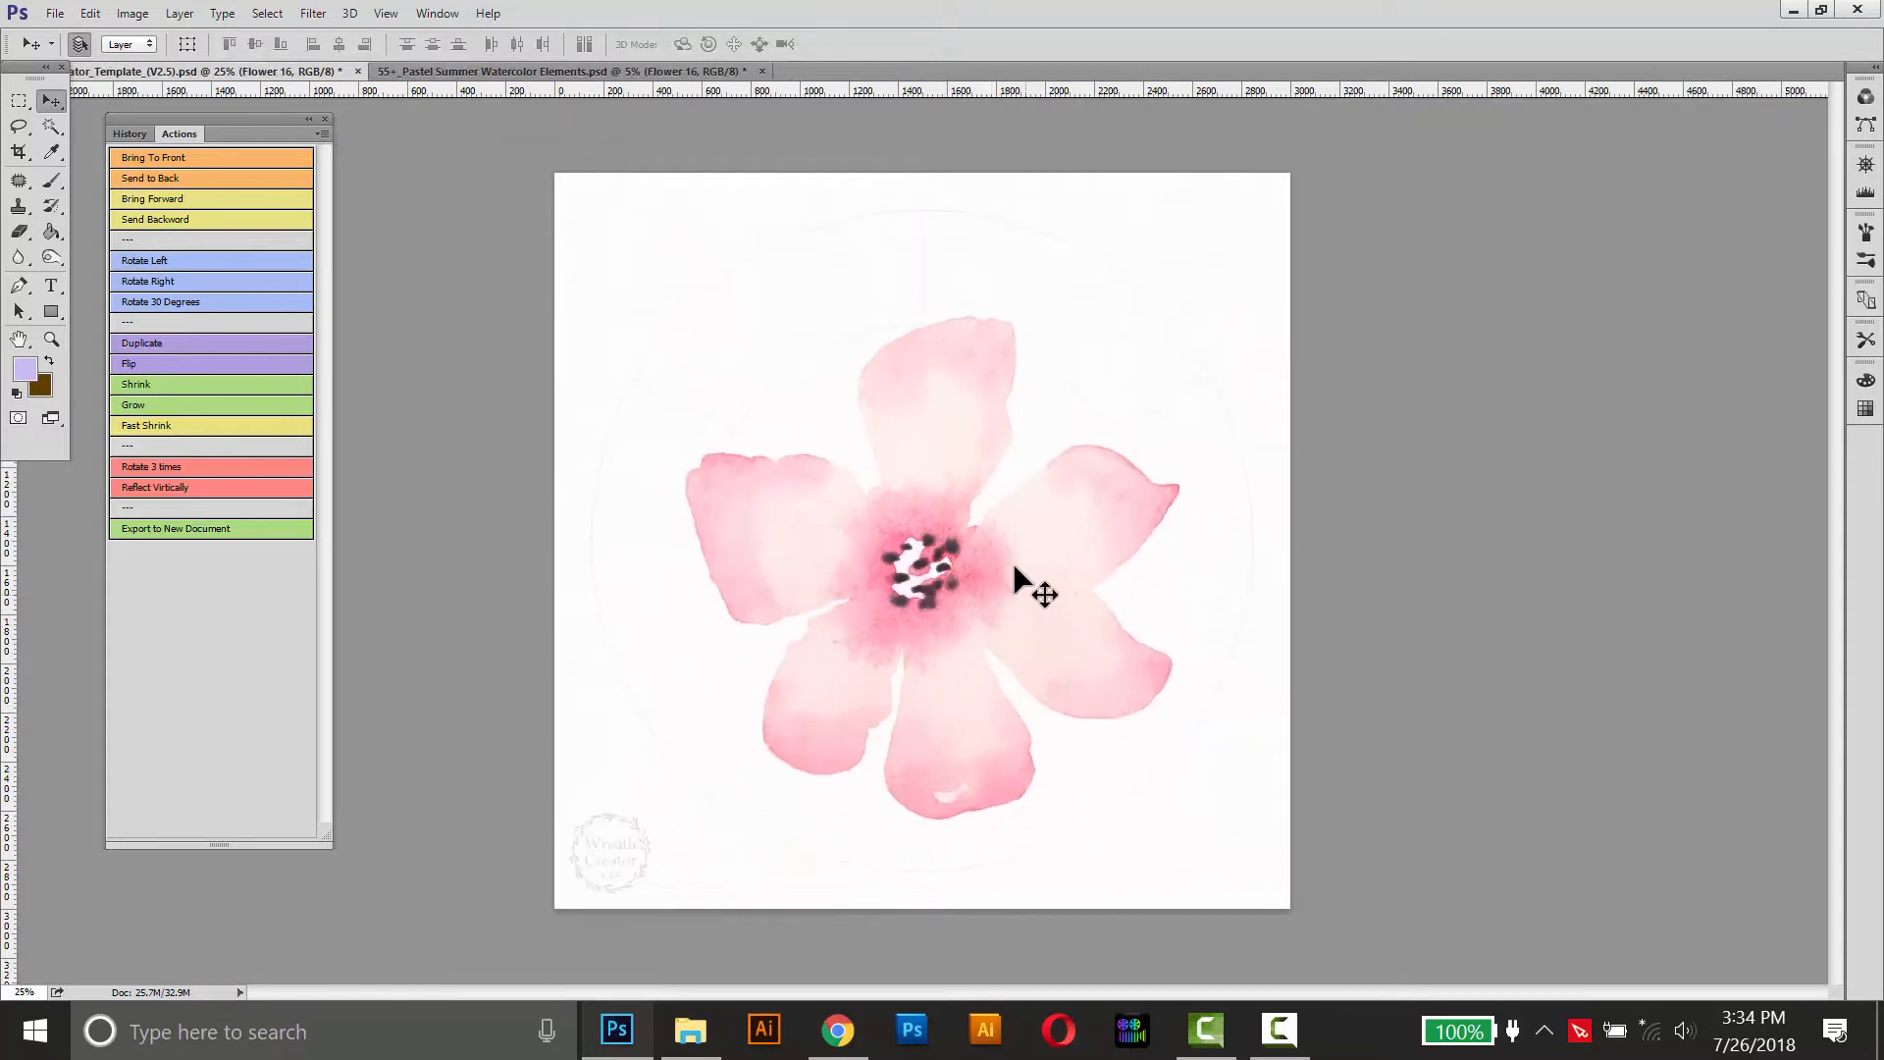
click(172, 435)
drag(1010, 593, 810, 528)
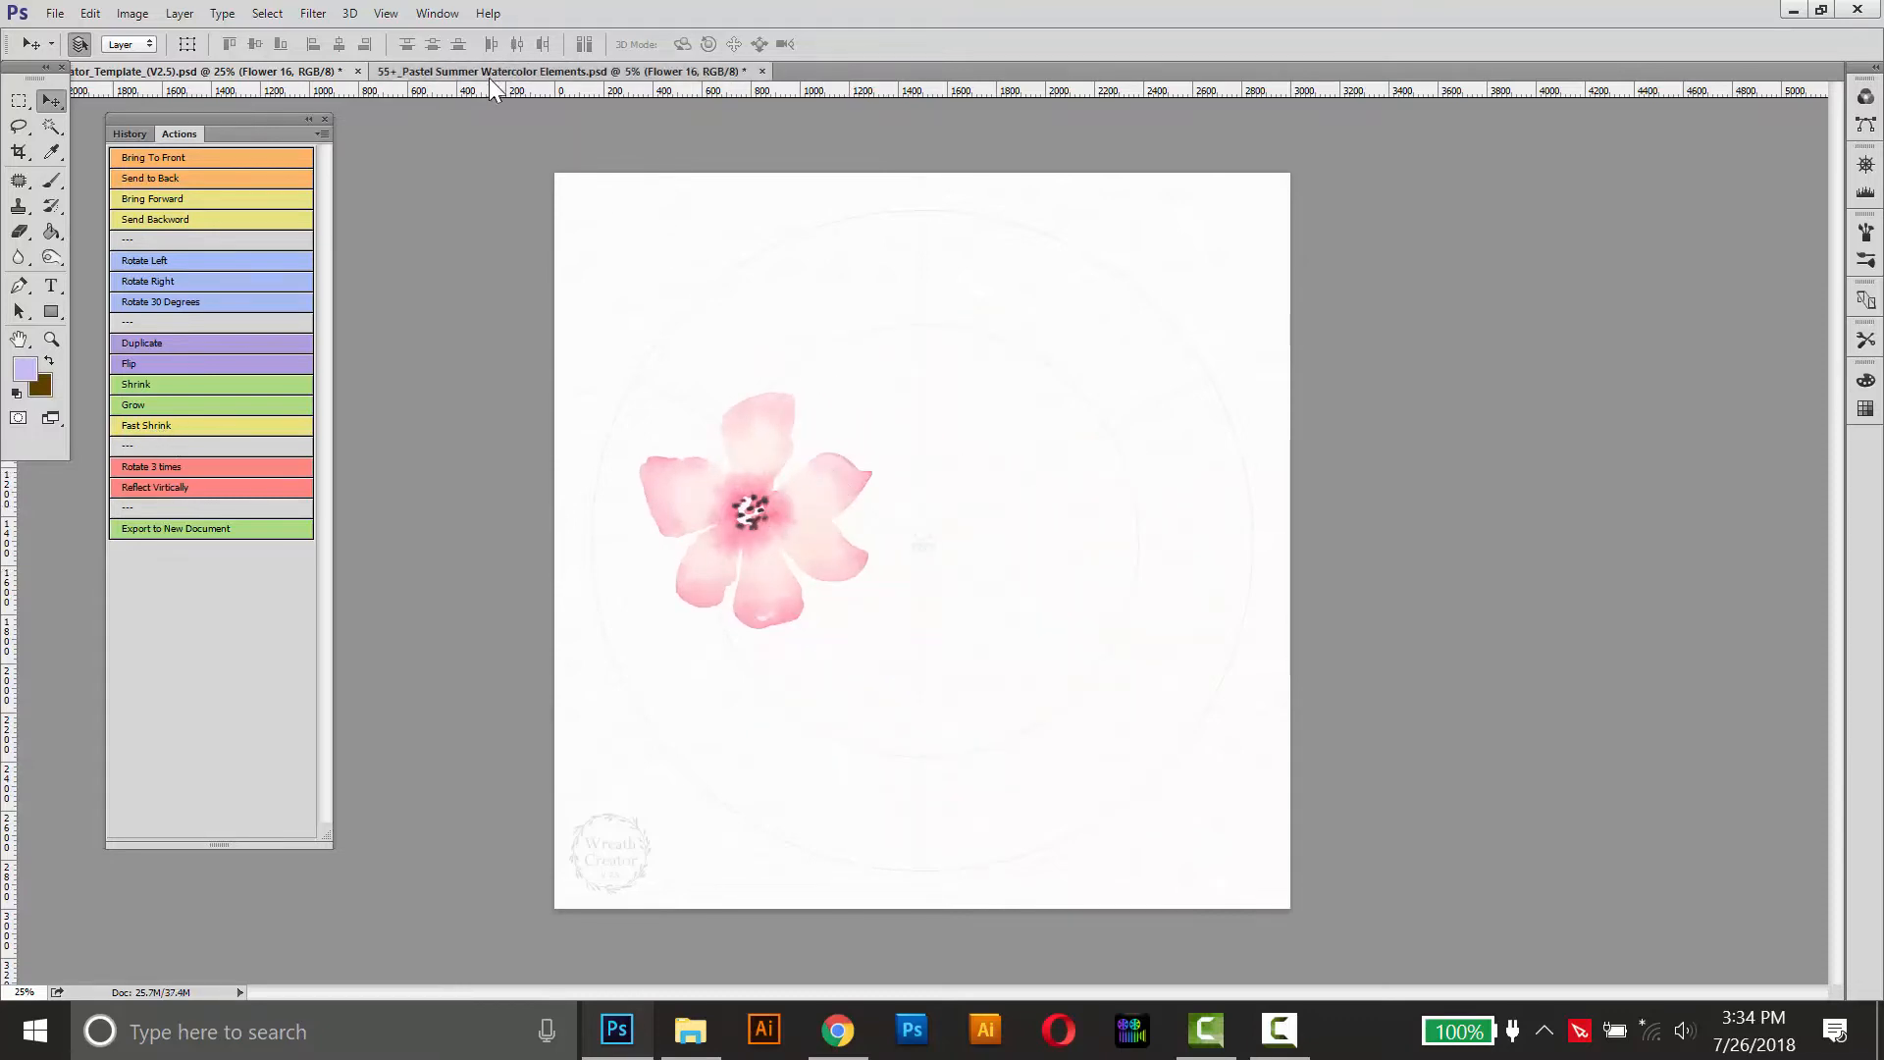
Step: Copy the green Palm Leaf 2 into the wreath template, reduce it with Fast Shrink, and move it to the canvas's upper middle
click(493, 75)
drag(982, 224, 1055, 510)
click(172, 427)
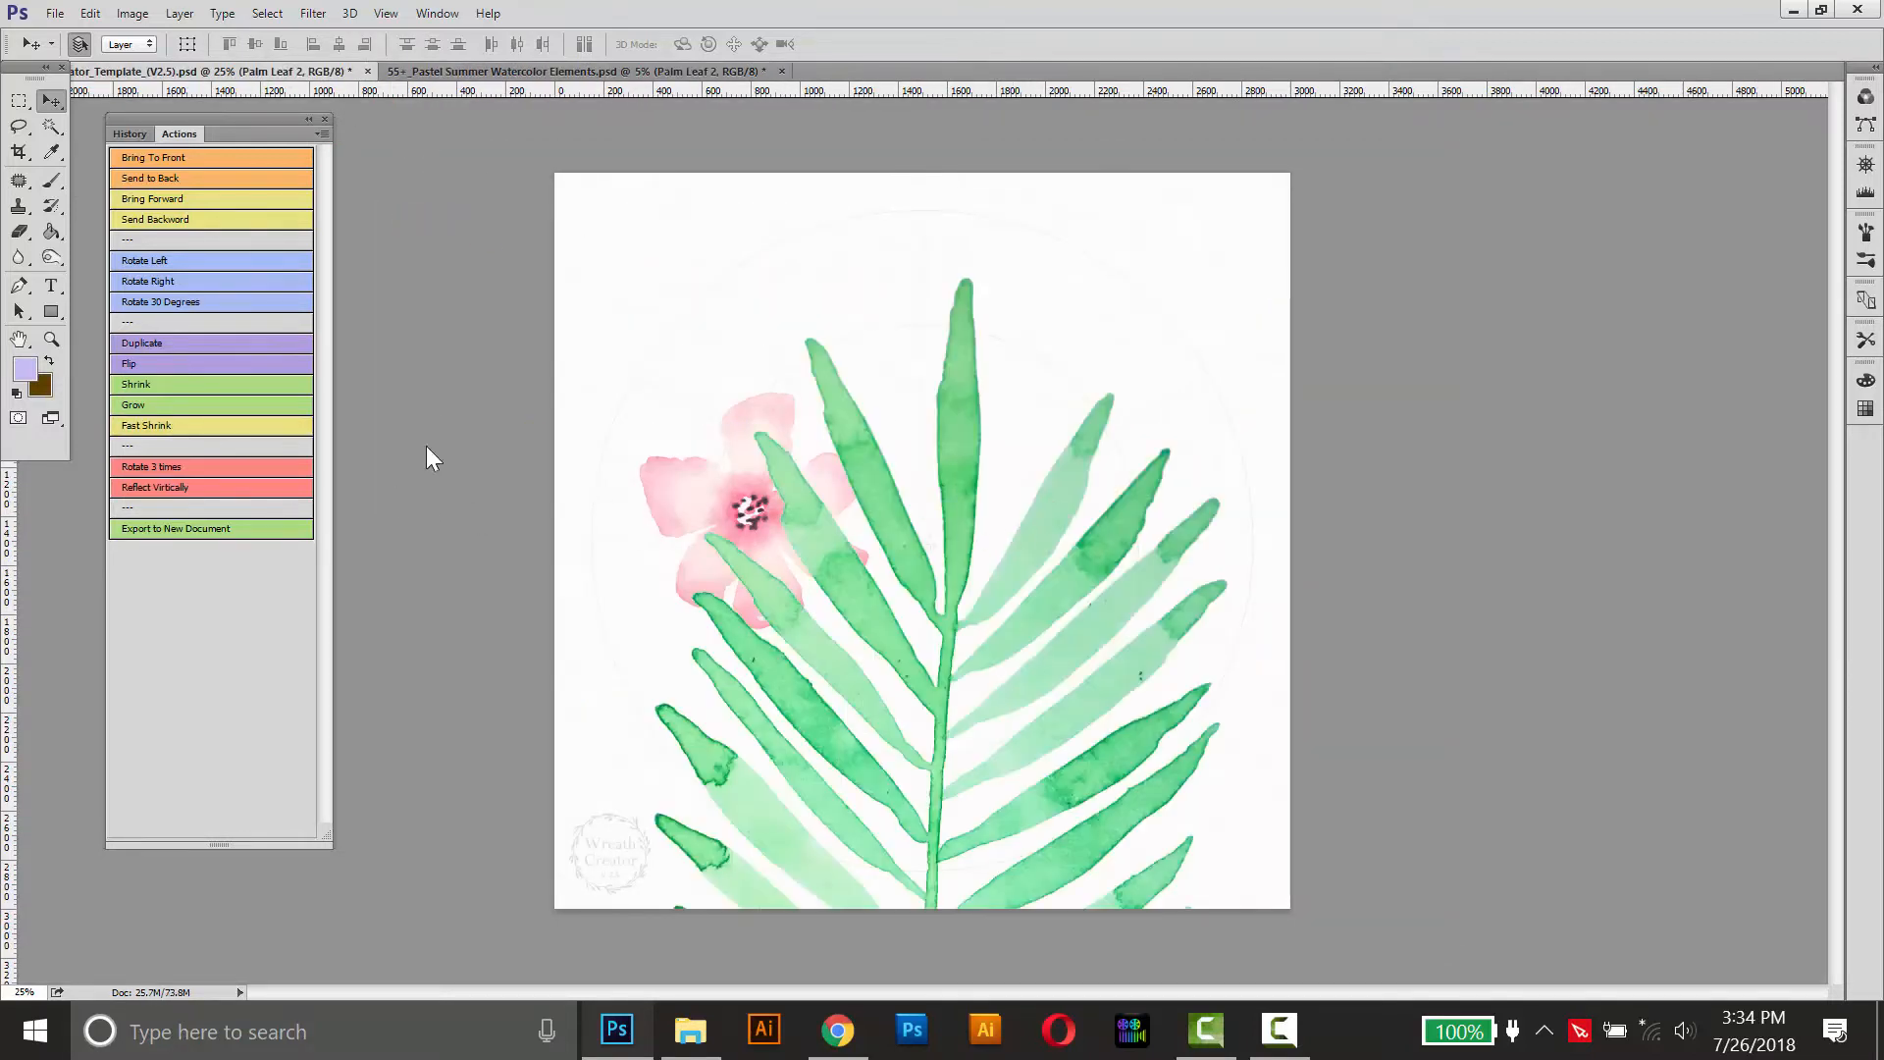
drag(964, 631, 965, 396)
Step: Copy the Monstera 2 leaf into the wreath template, reduce it with Fast Shrink, and move it toward the canvas's lower middle
click(455, 72)
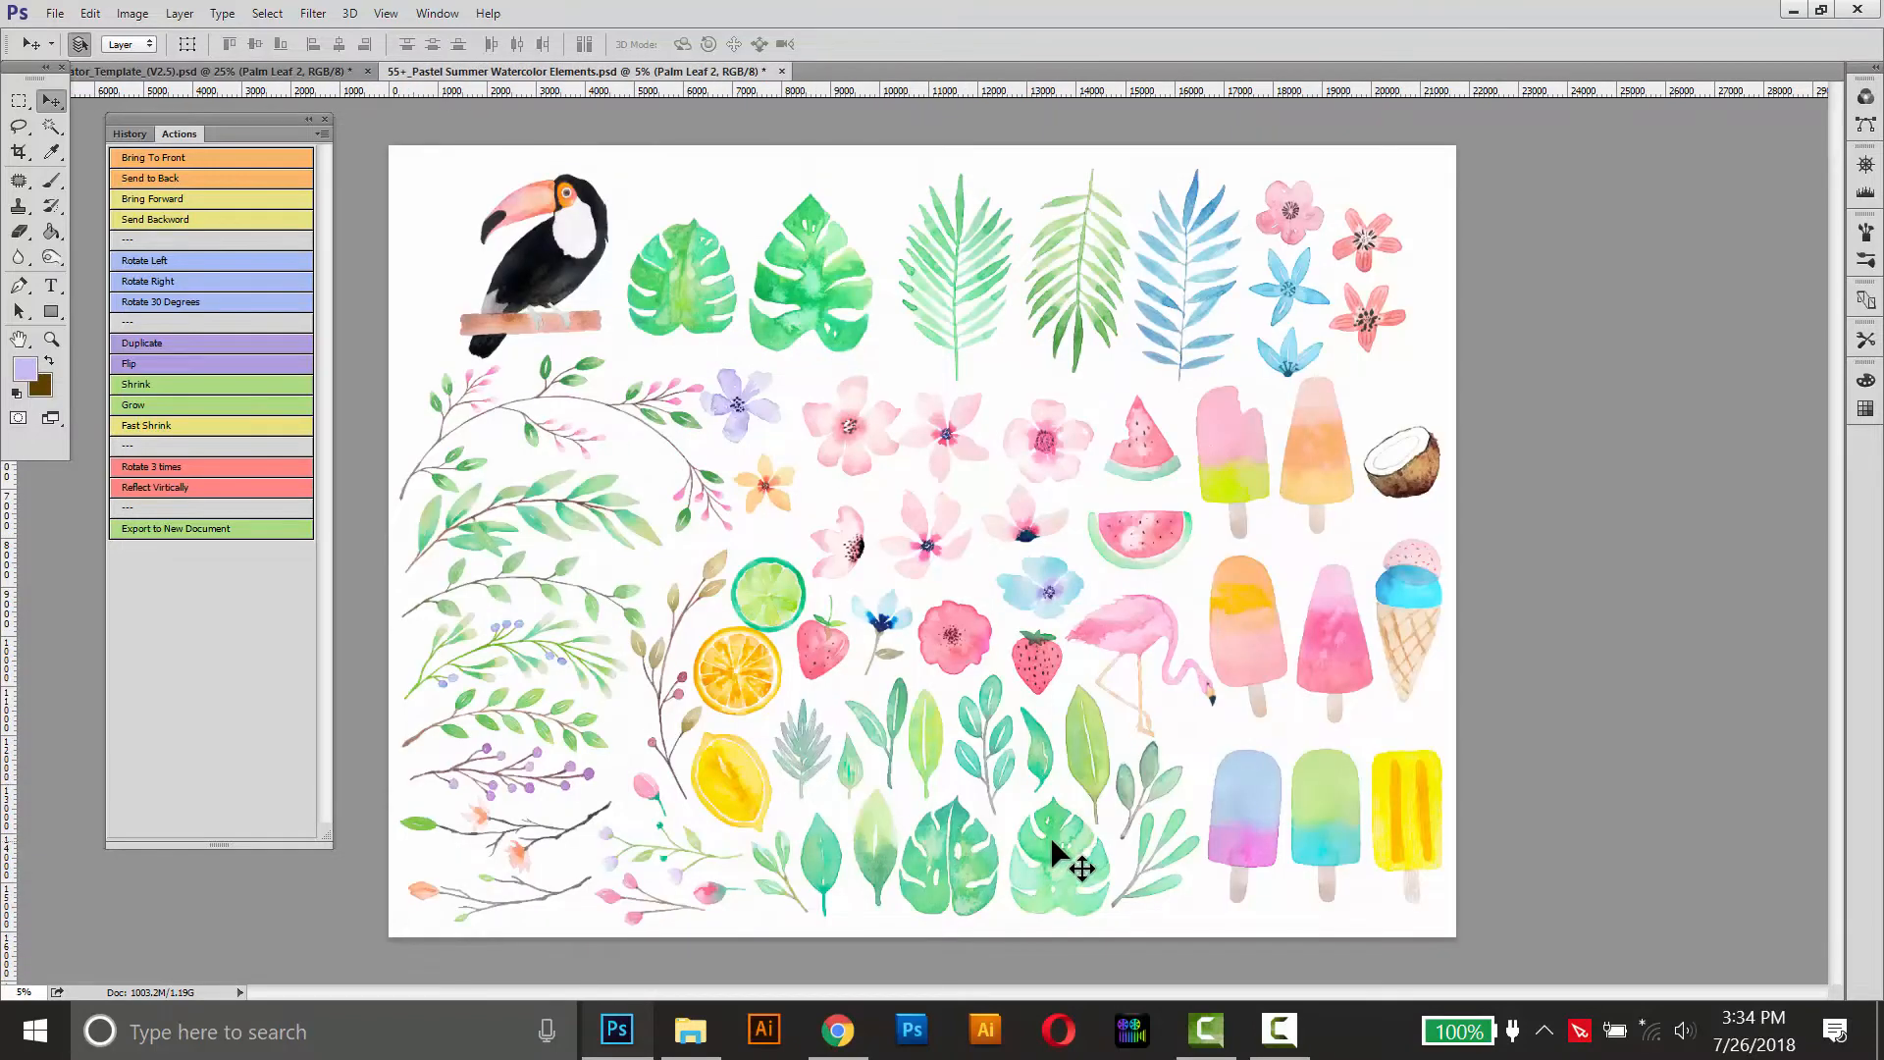
drag(1042, 836, 387, 509)
click(195, 425)
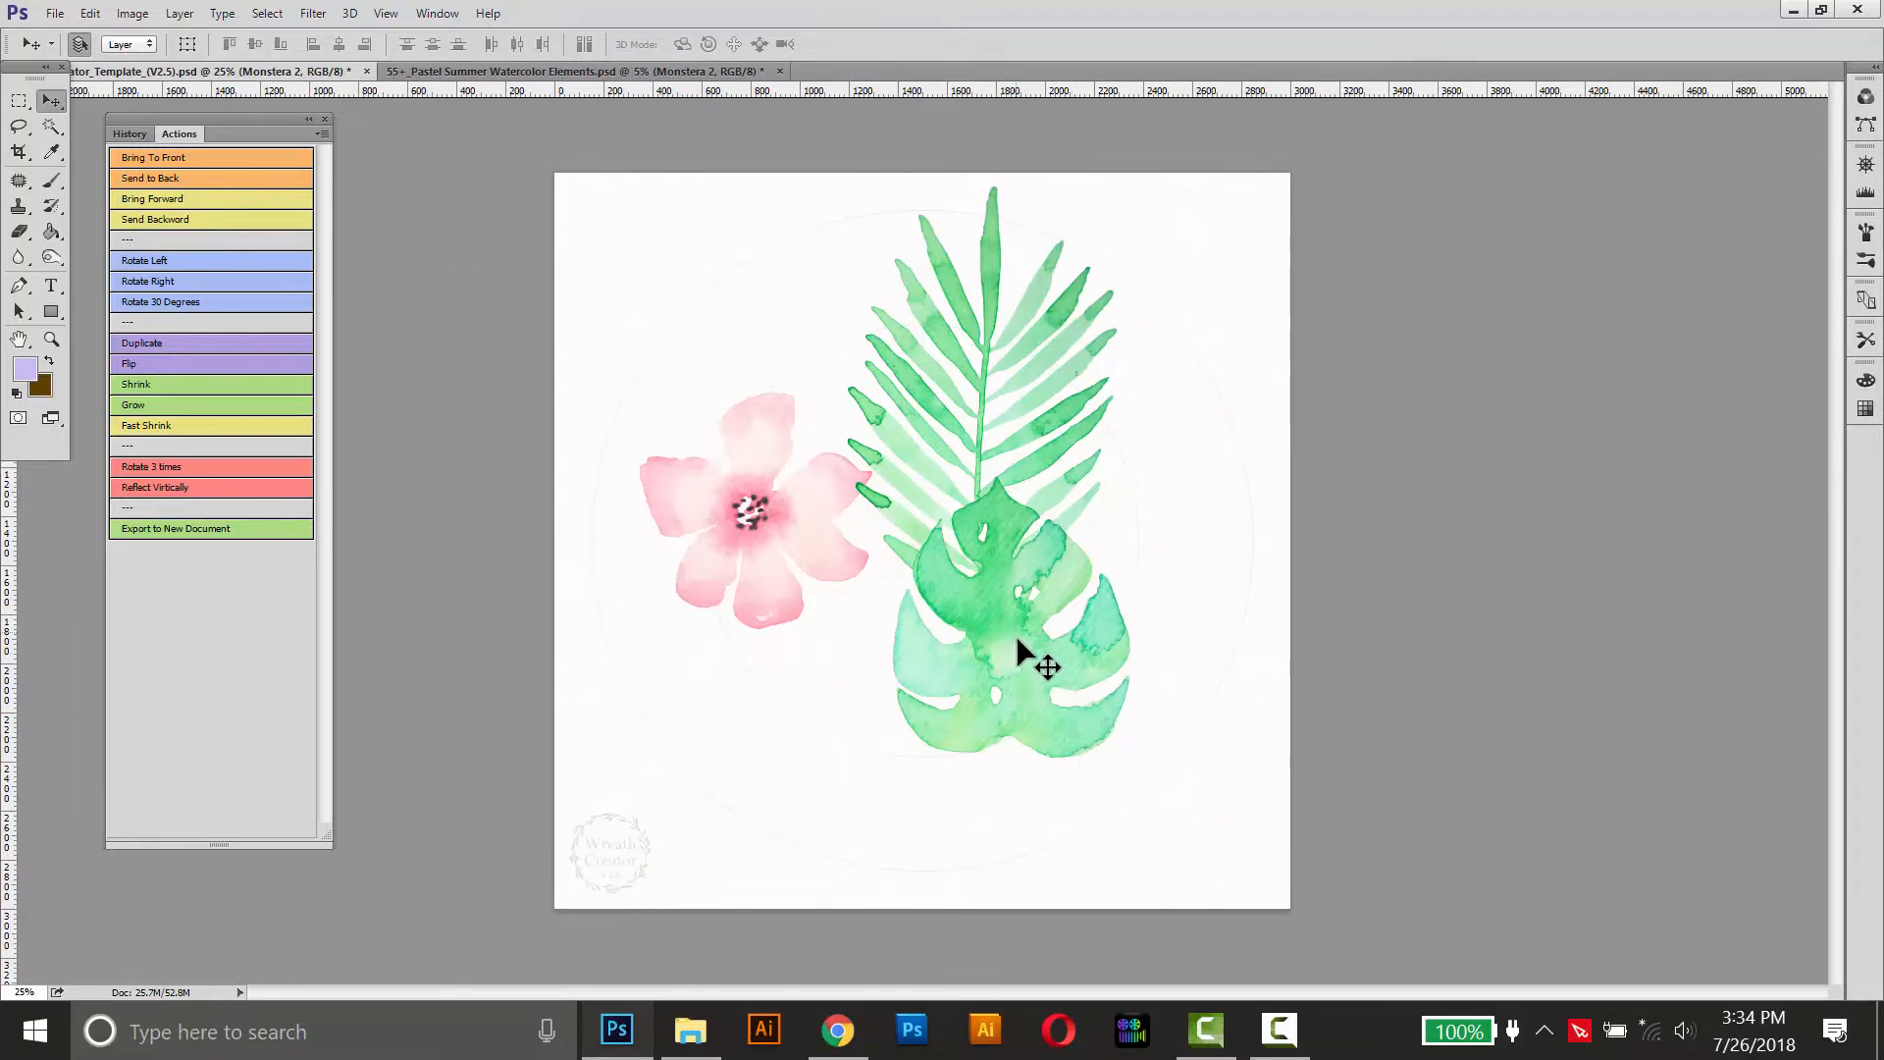
drag(1016, 647, 934, 758)
Step: Spread the three elements apart, with the flower at the upper left, palm leaf at the right and monstera leaf below
drag(800, 546, 743, 573)
drag(917, 475, 1006, 404)
drag(914, 648, 915, 642)
mouse_move(748, 514)
mouse_down()
mouse_move(766, 481)
mouse_move(746, 493)
mouse_up()
drag(889, 569, 880, 594)
drag(761, 513, 827, 361)
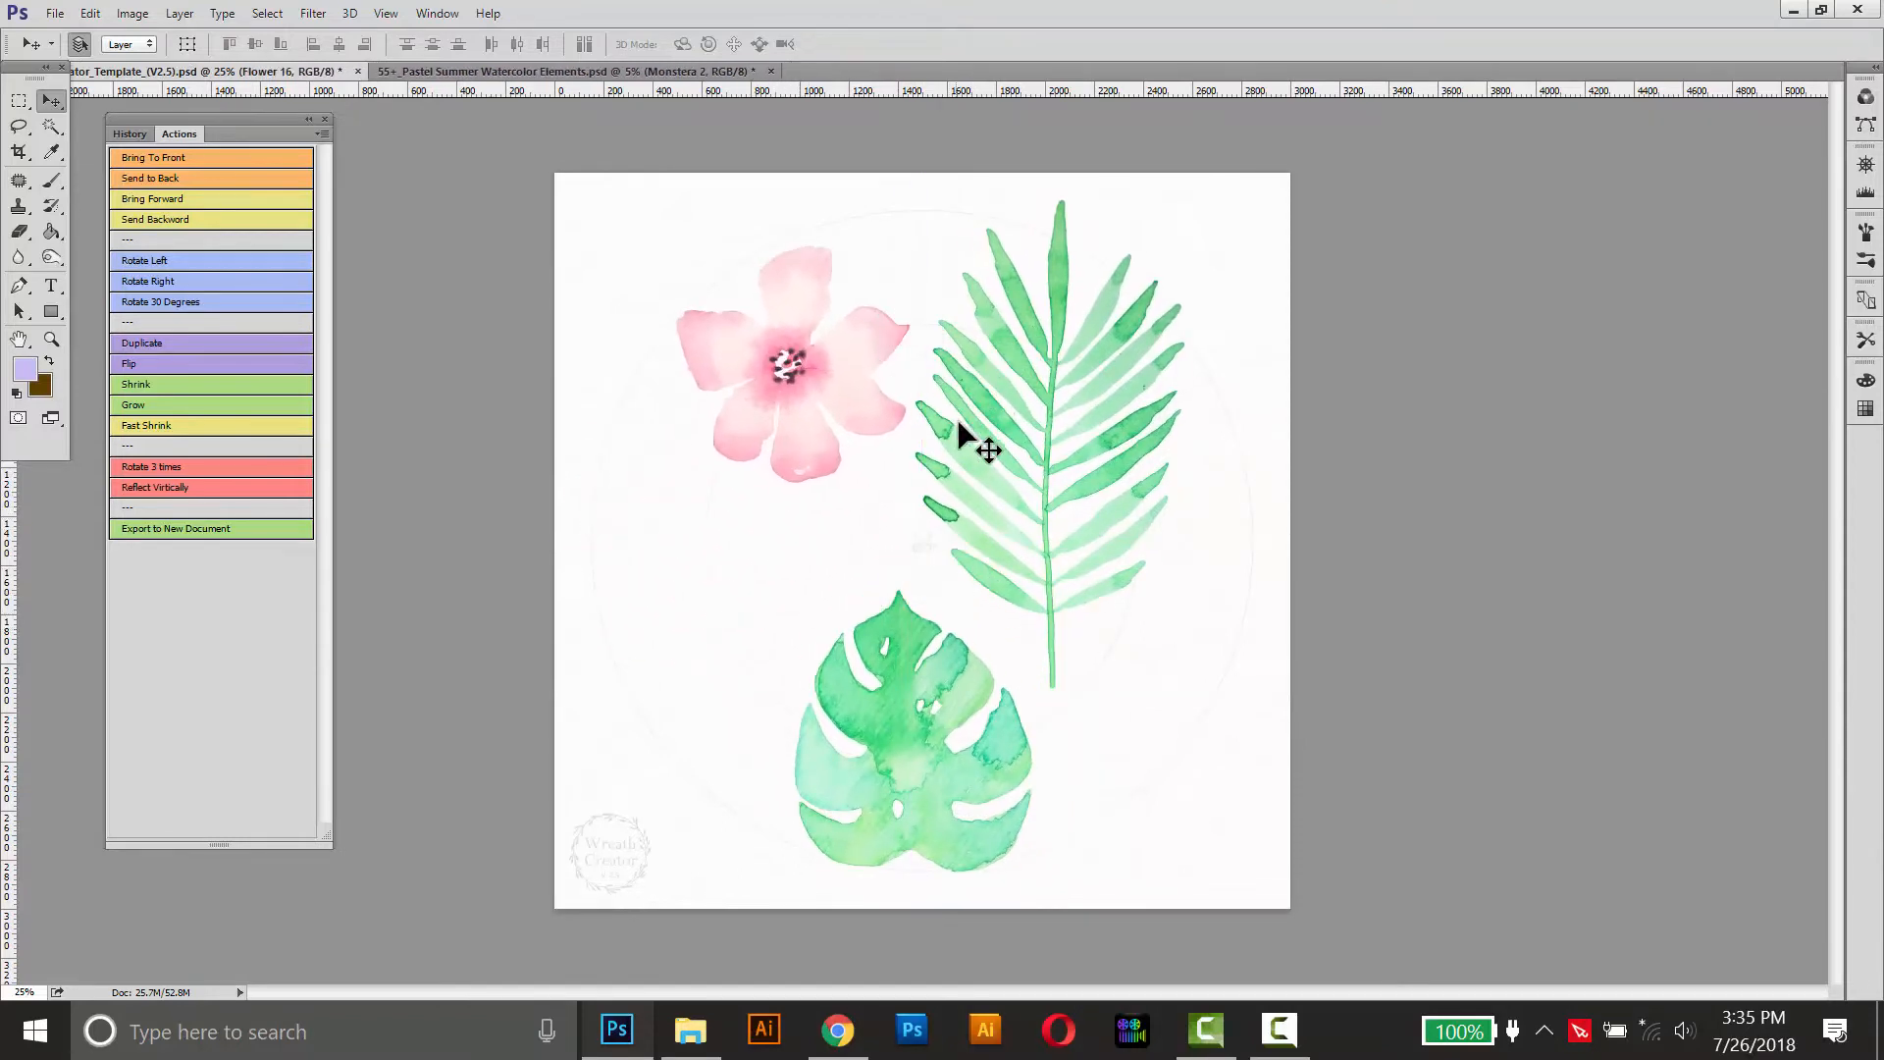
Step: Move the palm leaf near the canvas's right edge and stack the flower above the monstera leaf on the left half
drag(997, 409, 1053, 441)
drag(968, 681, 910, 666)
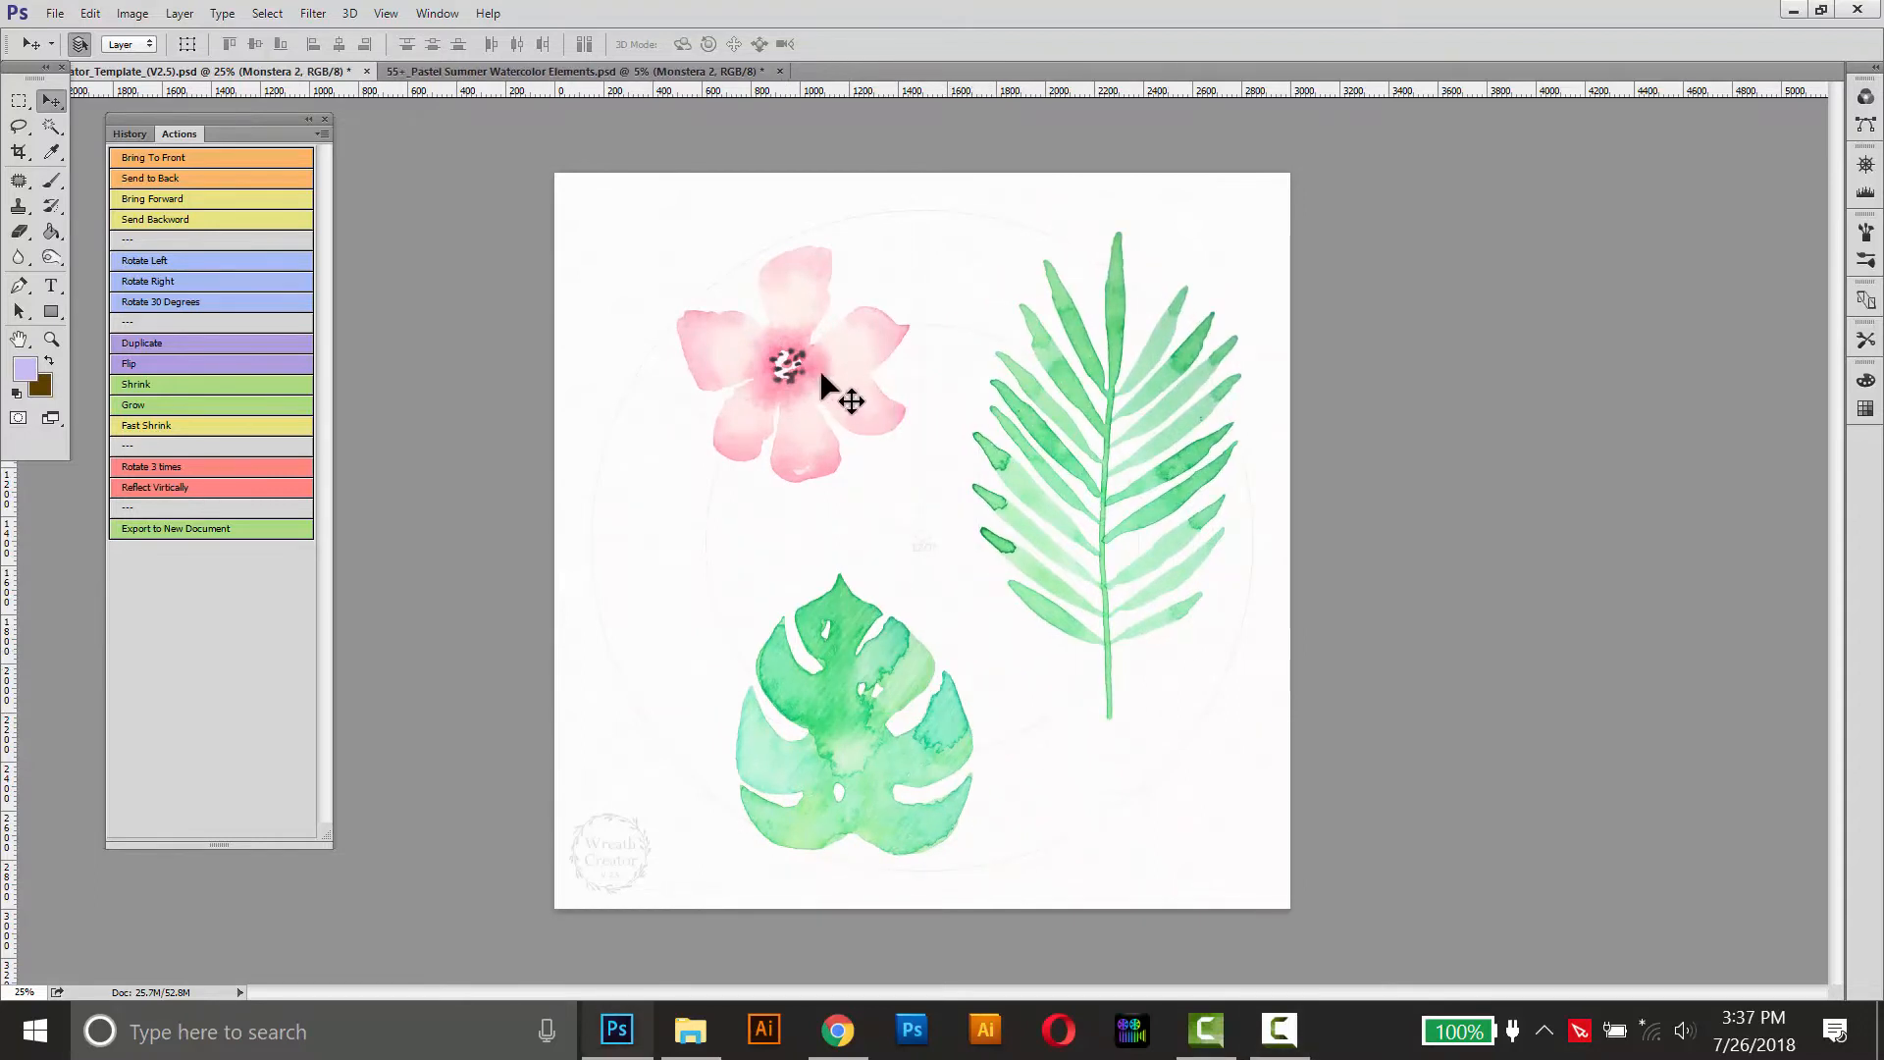
drag(842, 378, 804, 343)
drag(846, 624, 738, 529)
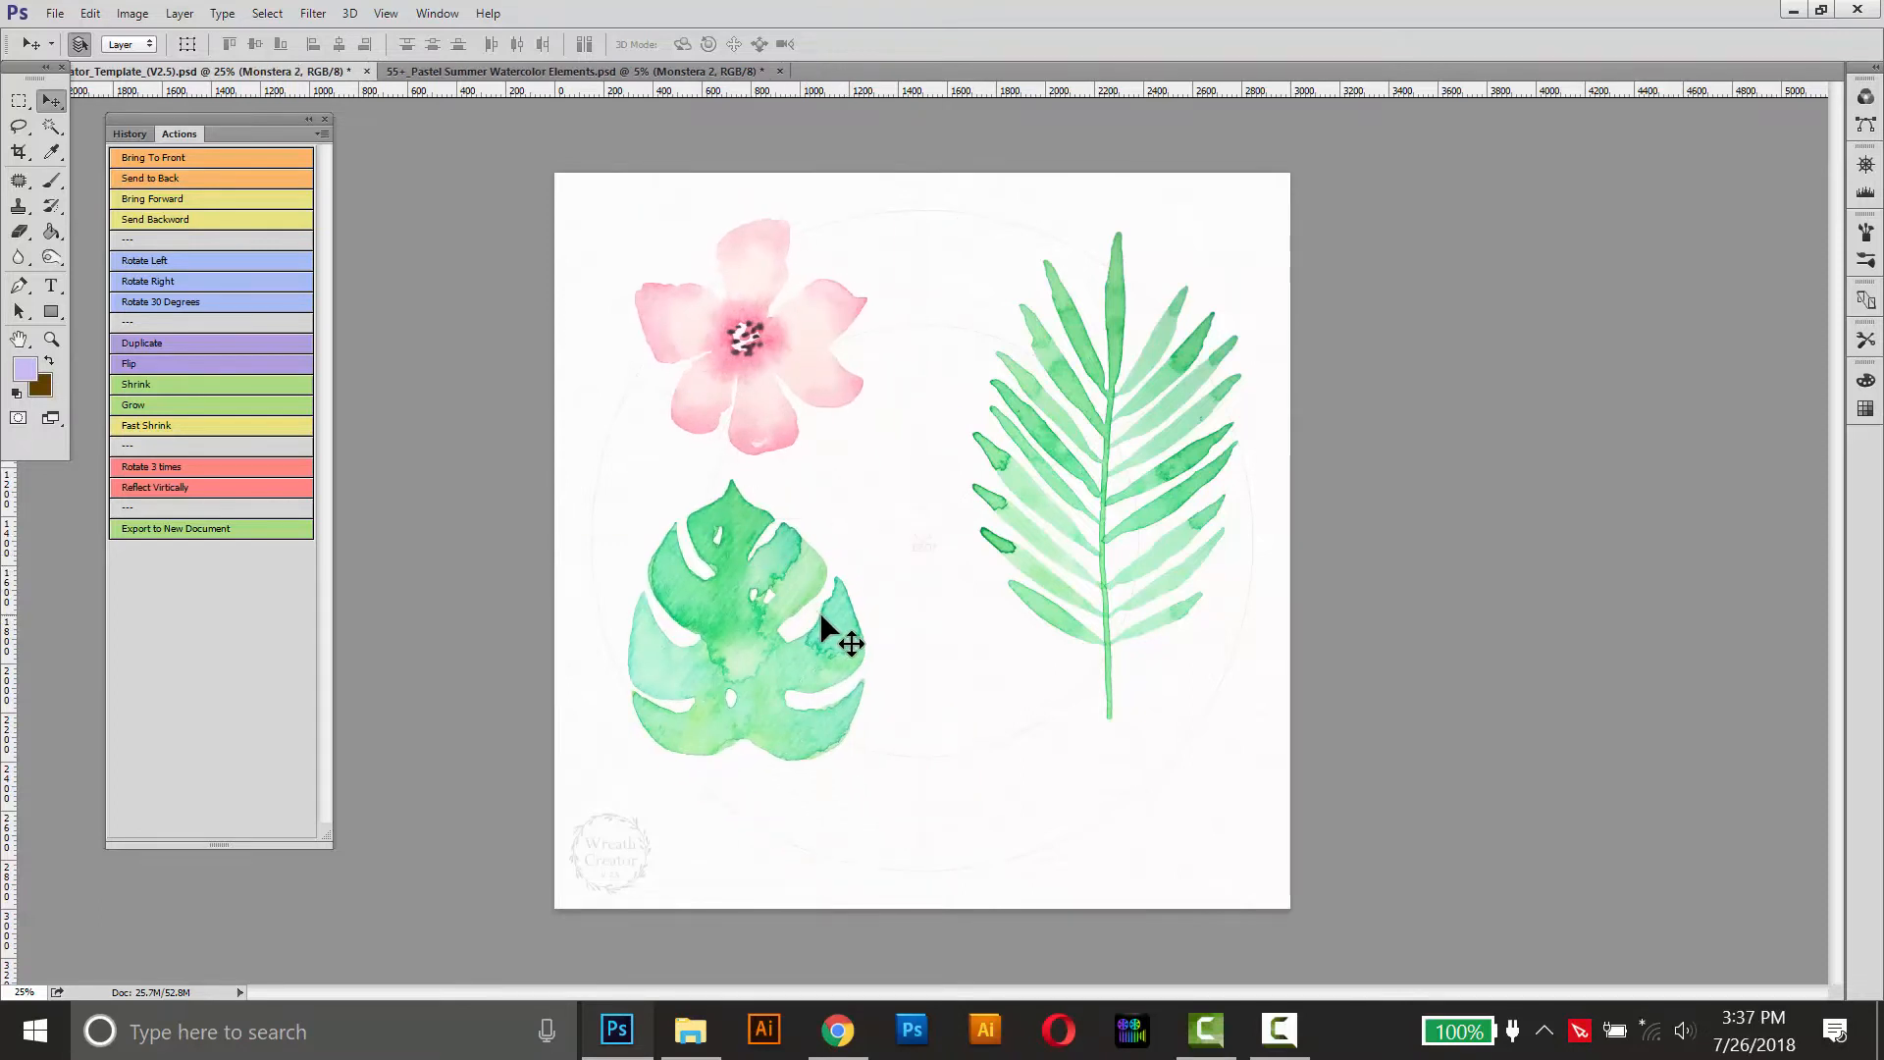
Step: Rotate the monstera leaf with the Rotate Left and Rotate 30 Degrees actions until its tip points toward the canvas's left edge
click(155, 262)
click(159, 259)
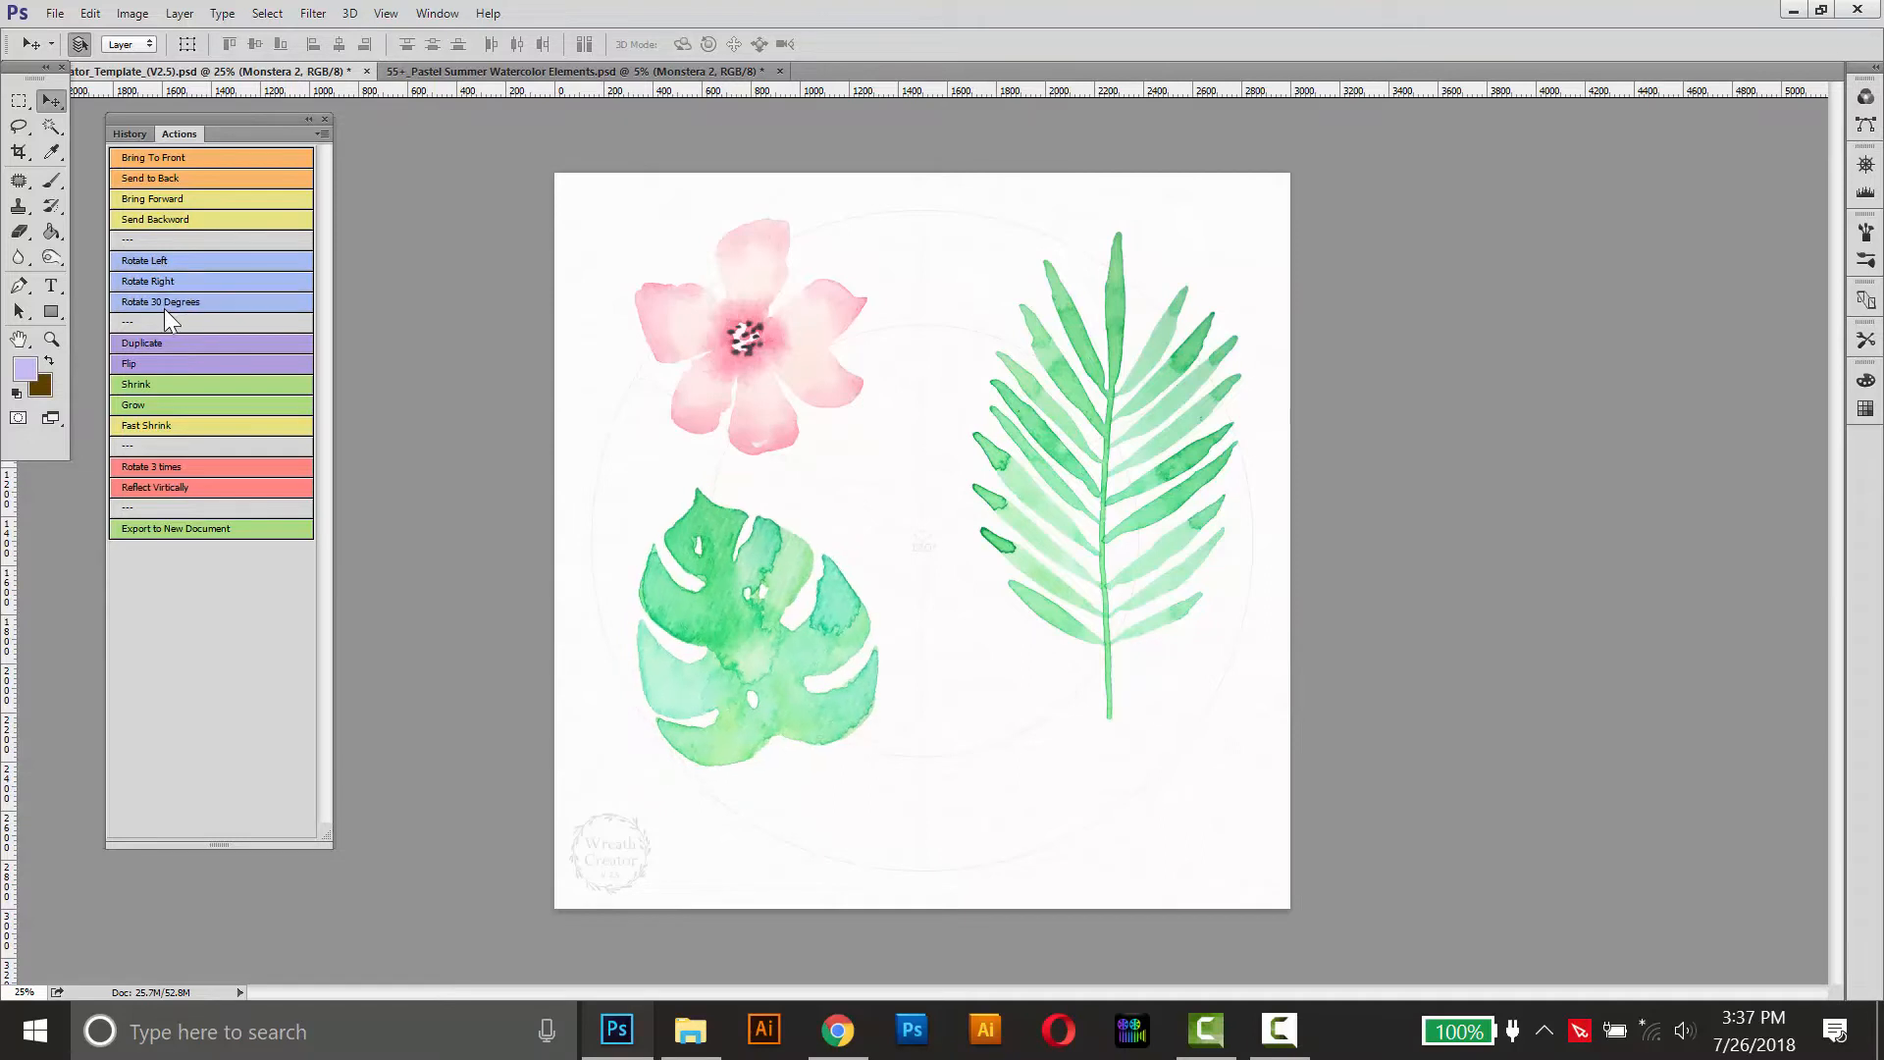
click(162, 306)
click(165, 303)
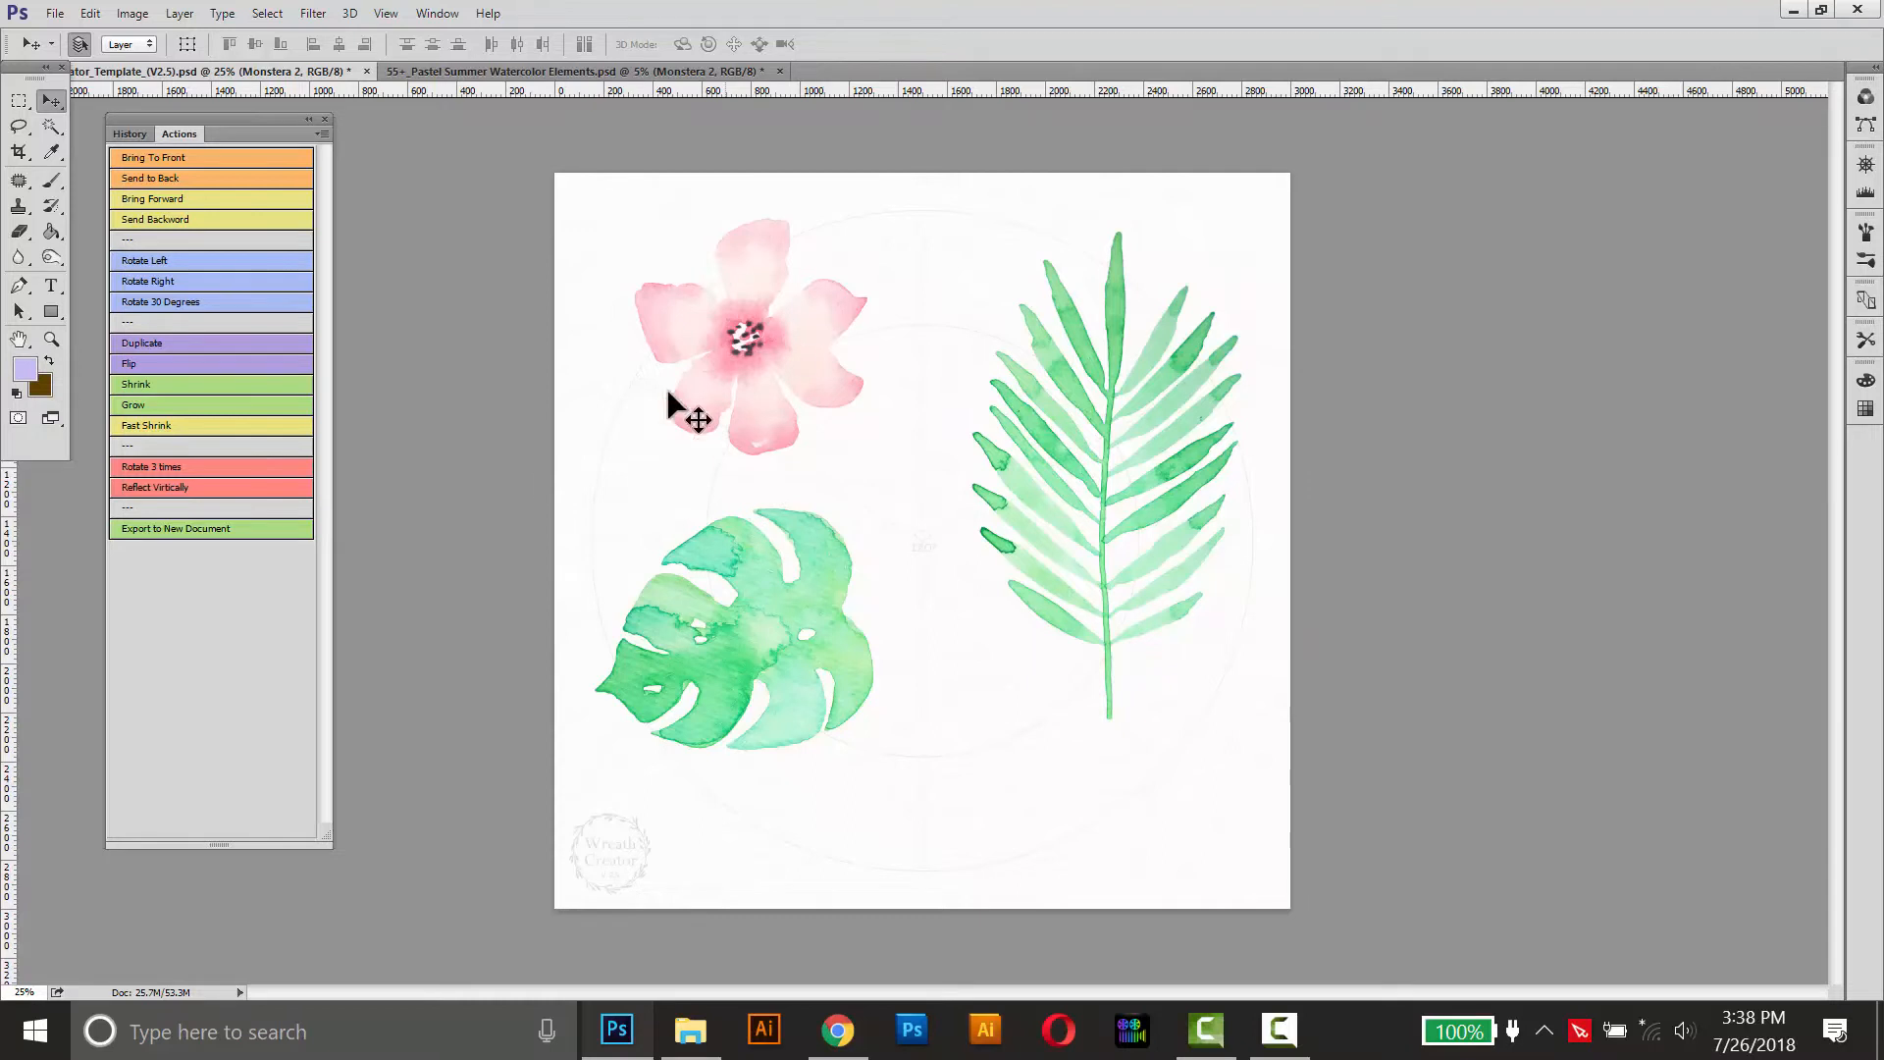
Step: Select the pink flower and rotate it about 51° clockwise with Free Transform
click(993, 329)
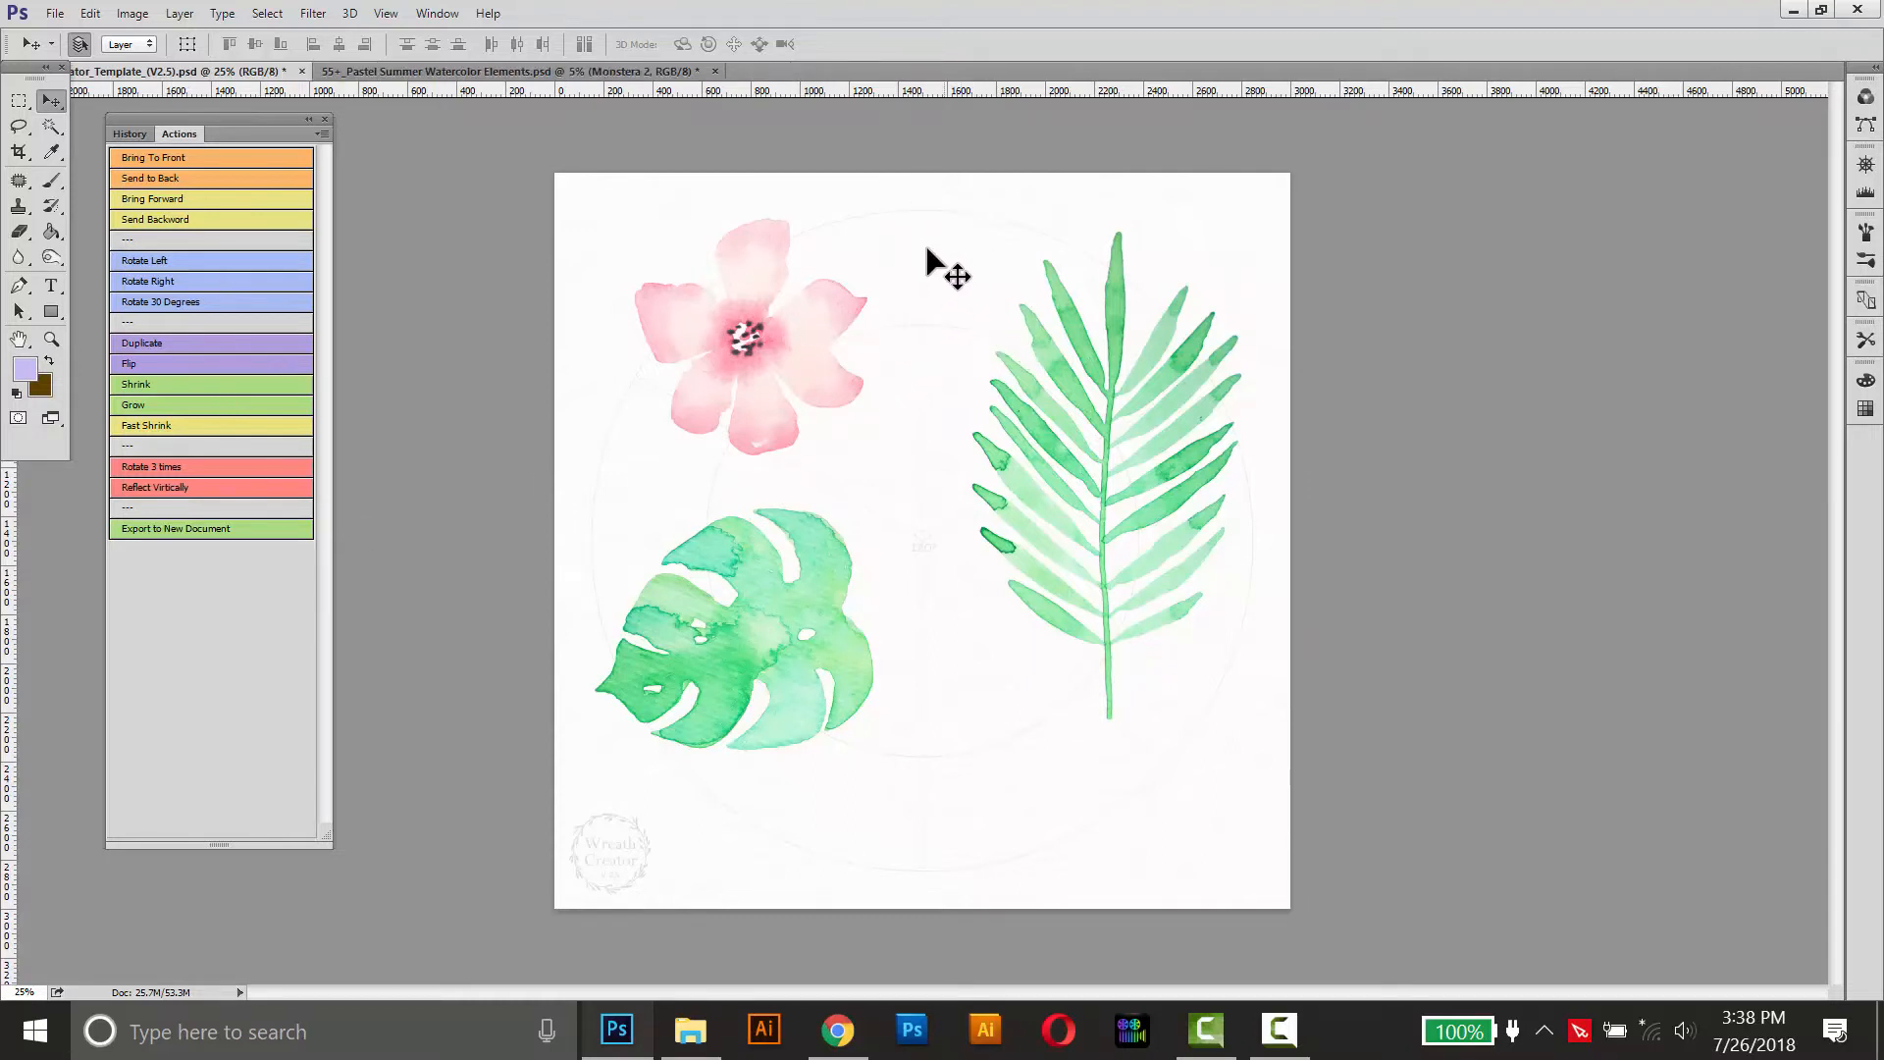
click(799, 371)
drag(800, 371, 795, 371)
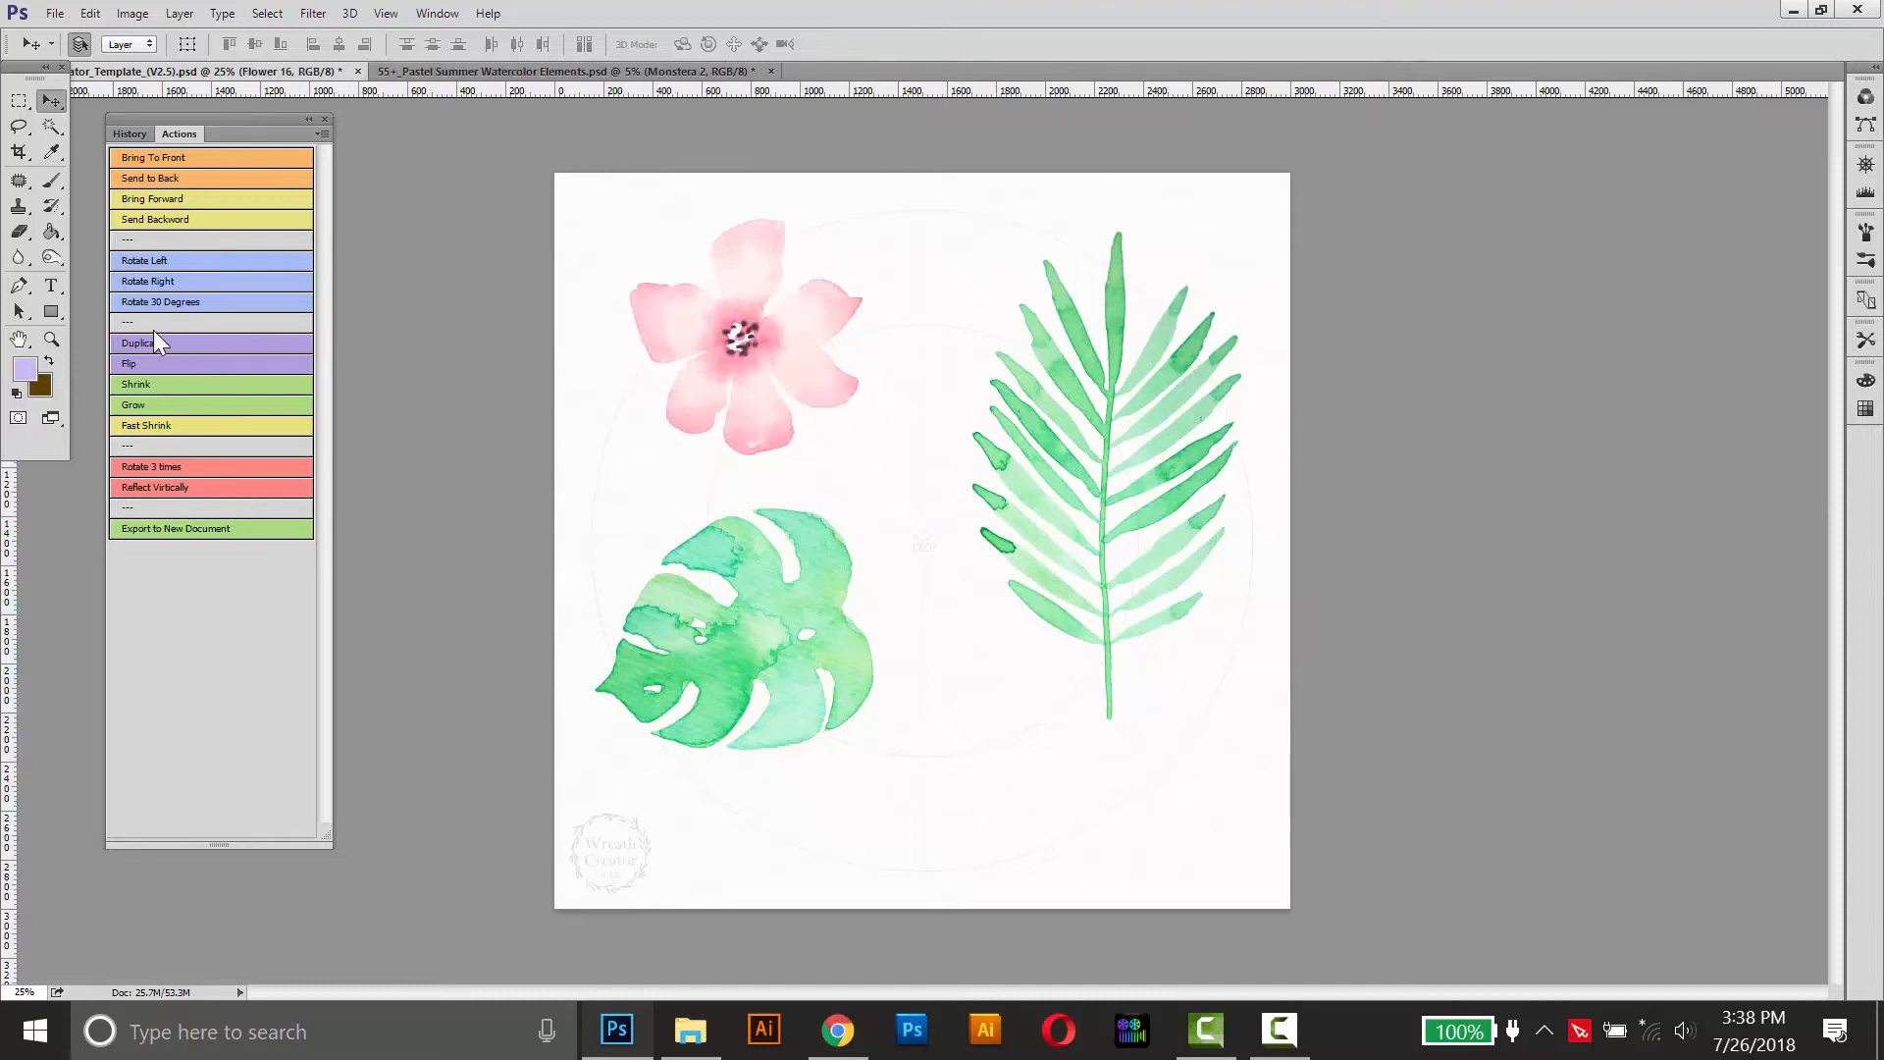
drag(748, 351, 824, 325)
key(ctrl+t)
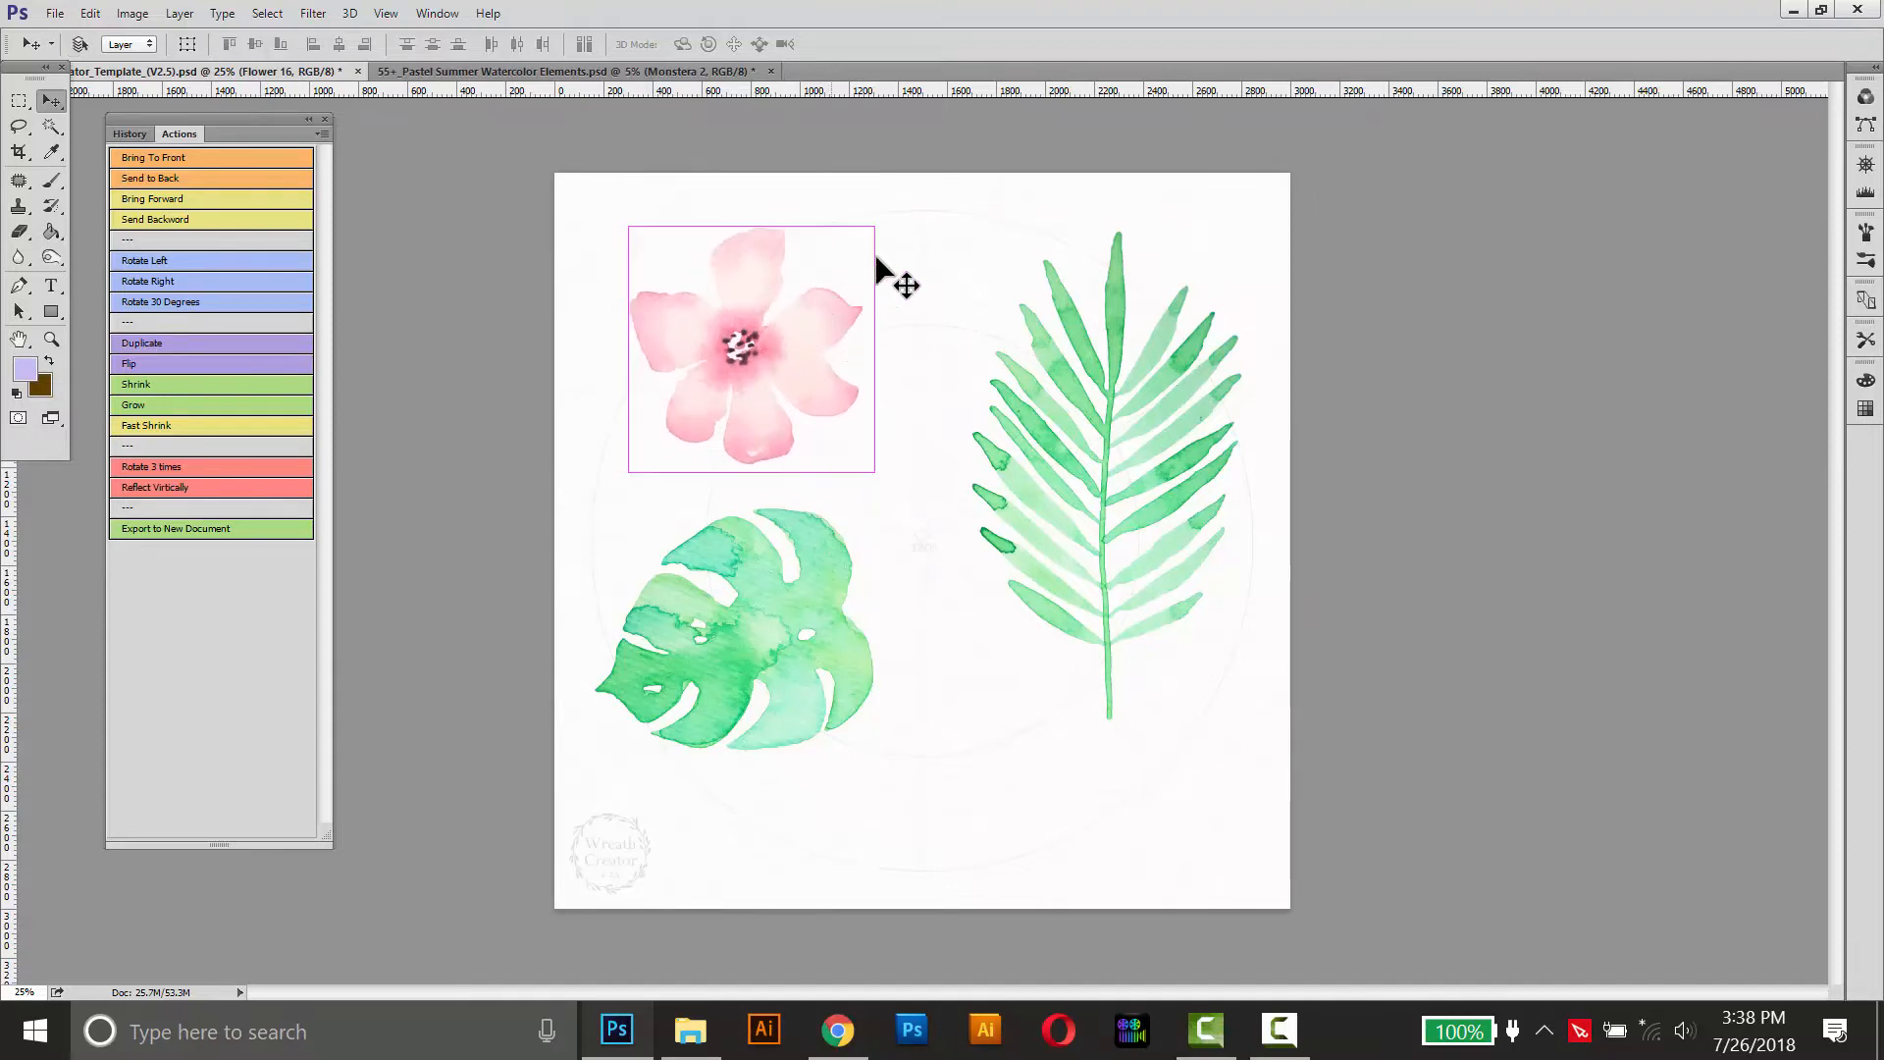
drag(893, 213, 888, 334)
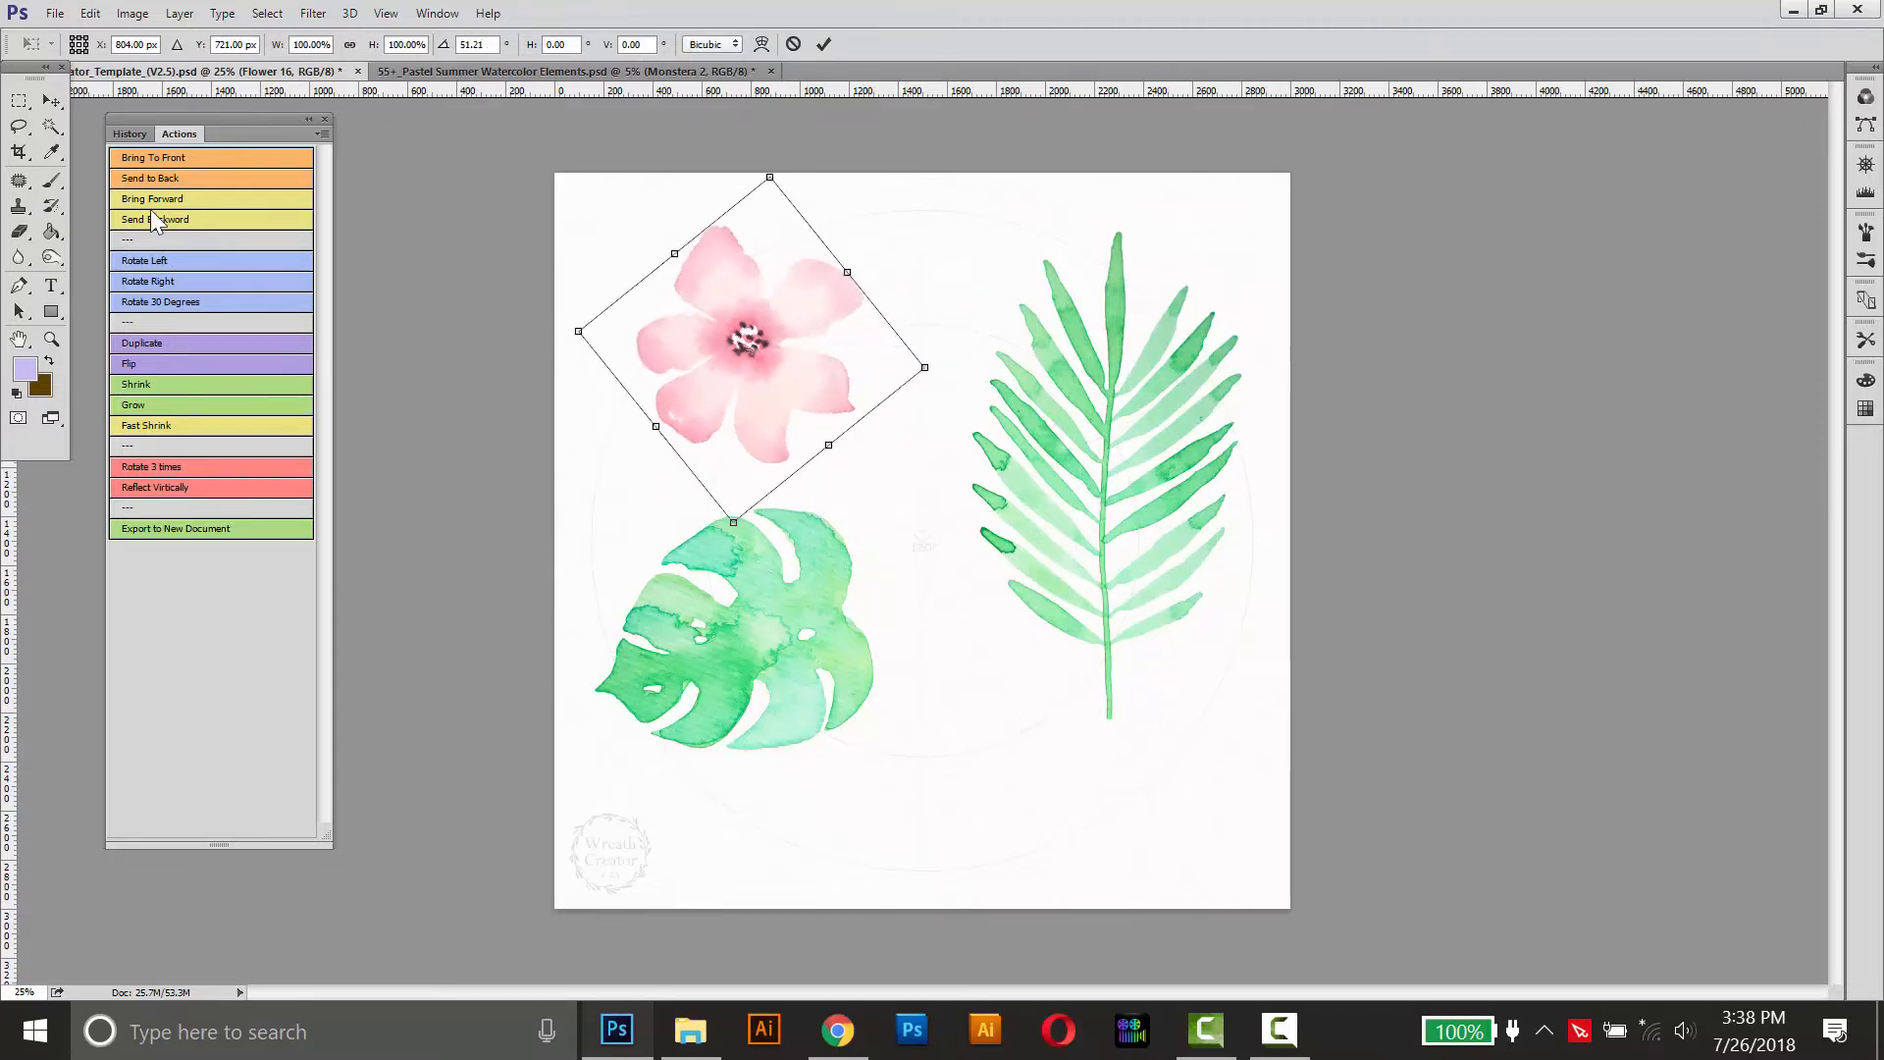
Step: Scale the flower down slightly, reposition it in the canvas's upper left area, and apply the transformation
drag(791, 312, 860, 301)
drag(836, 298, 837, 300)
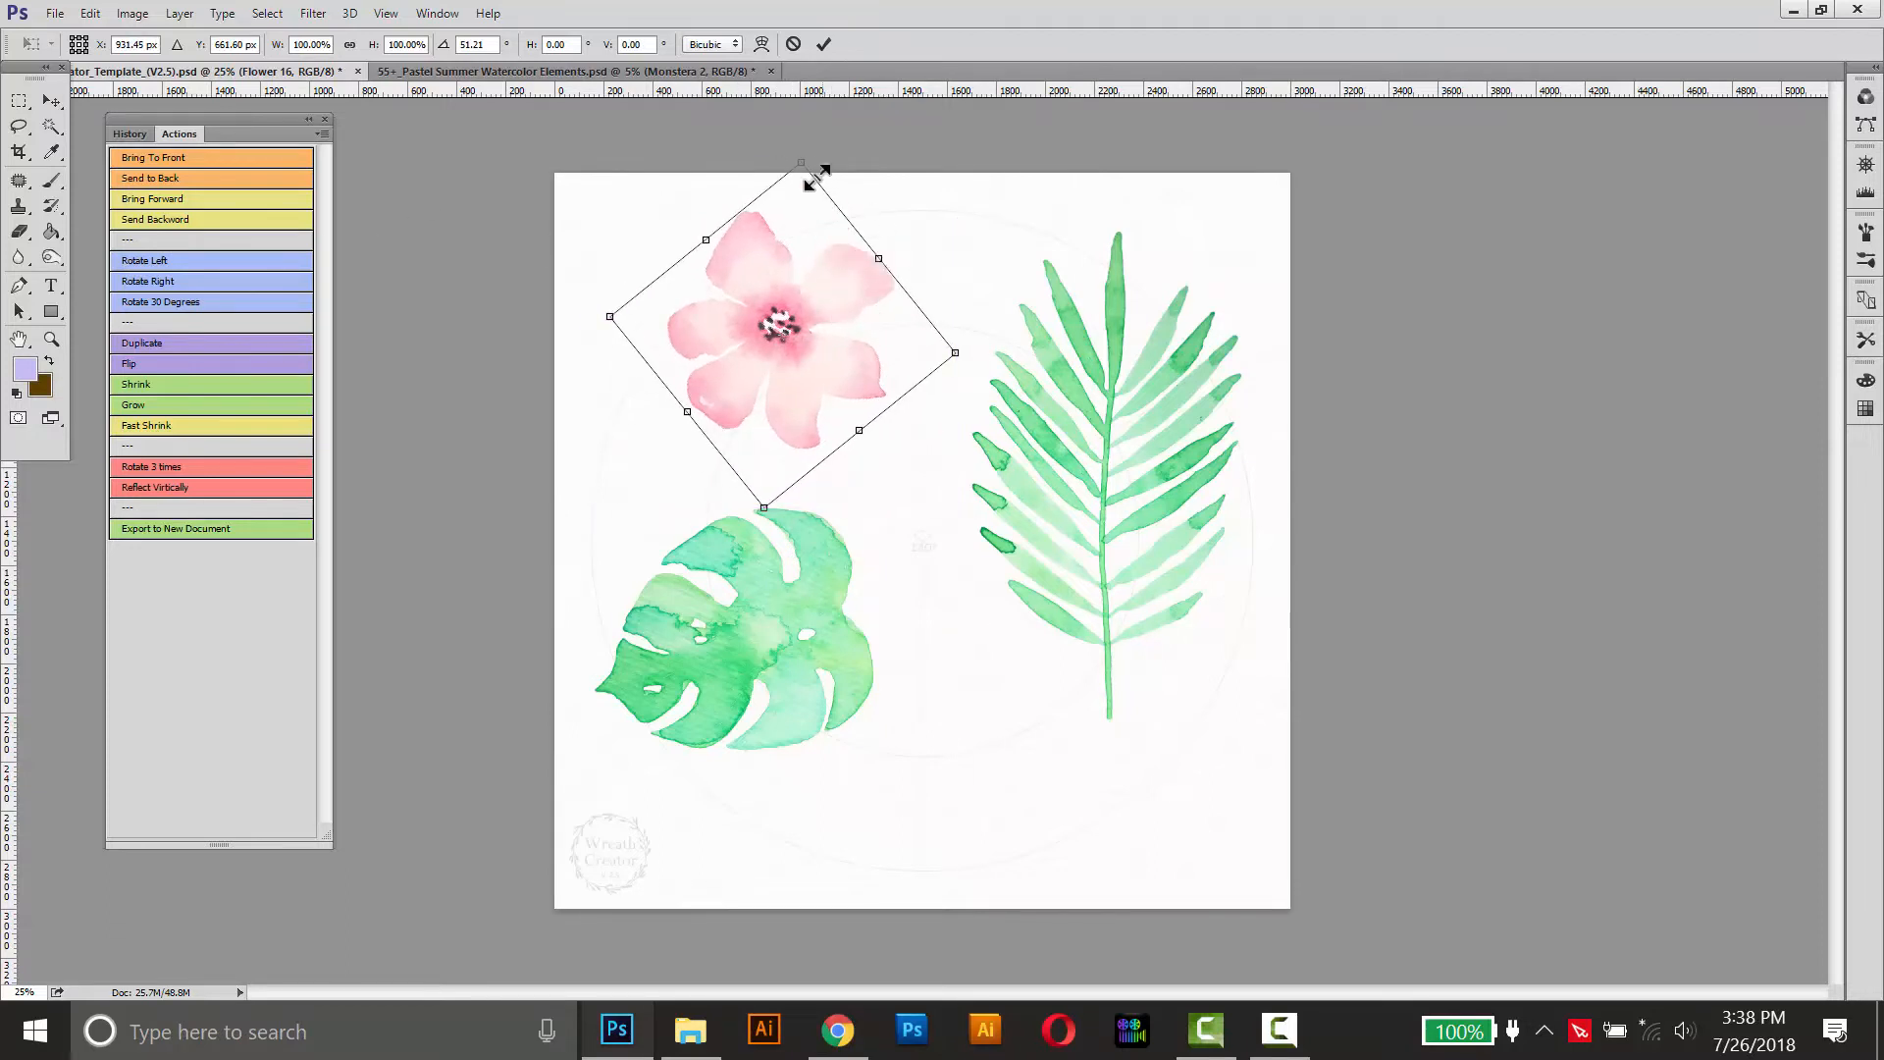
drag(804, 159, 803, 191)
drag(765, 296, 746, 265)
key(Return)
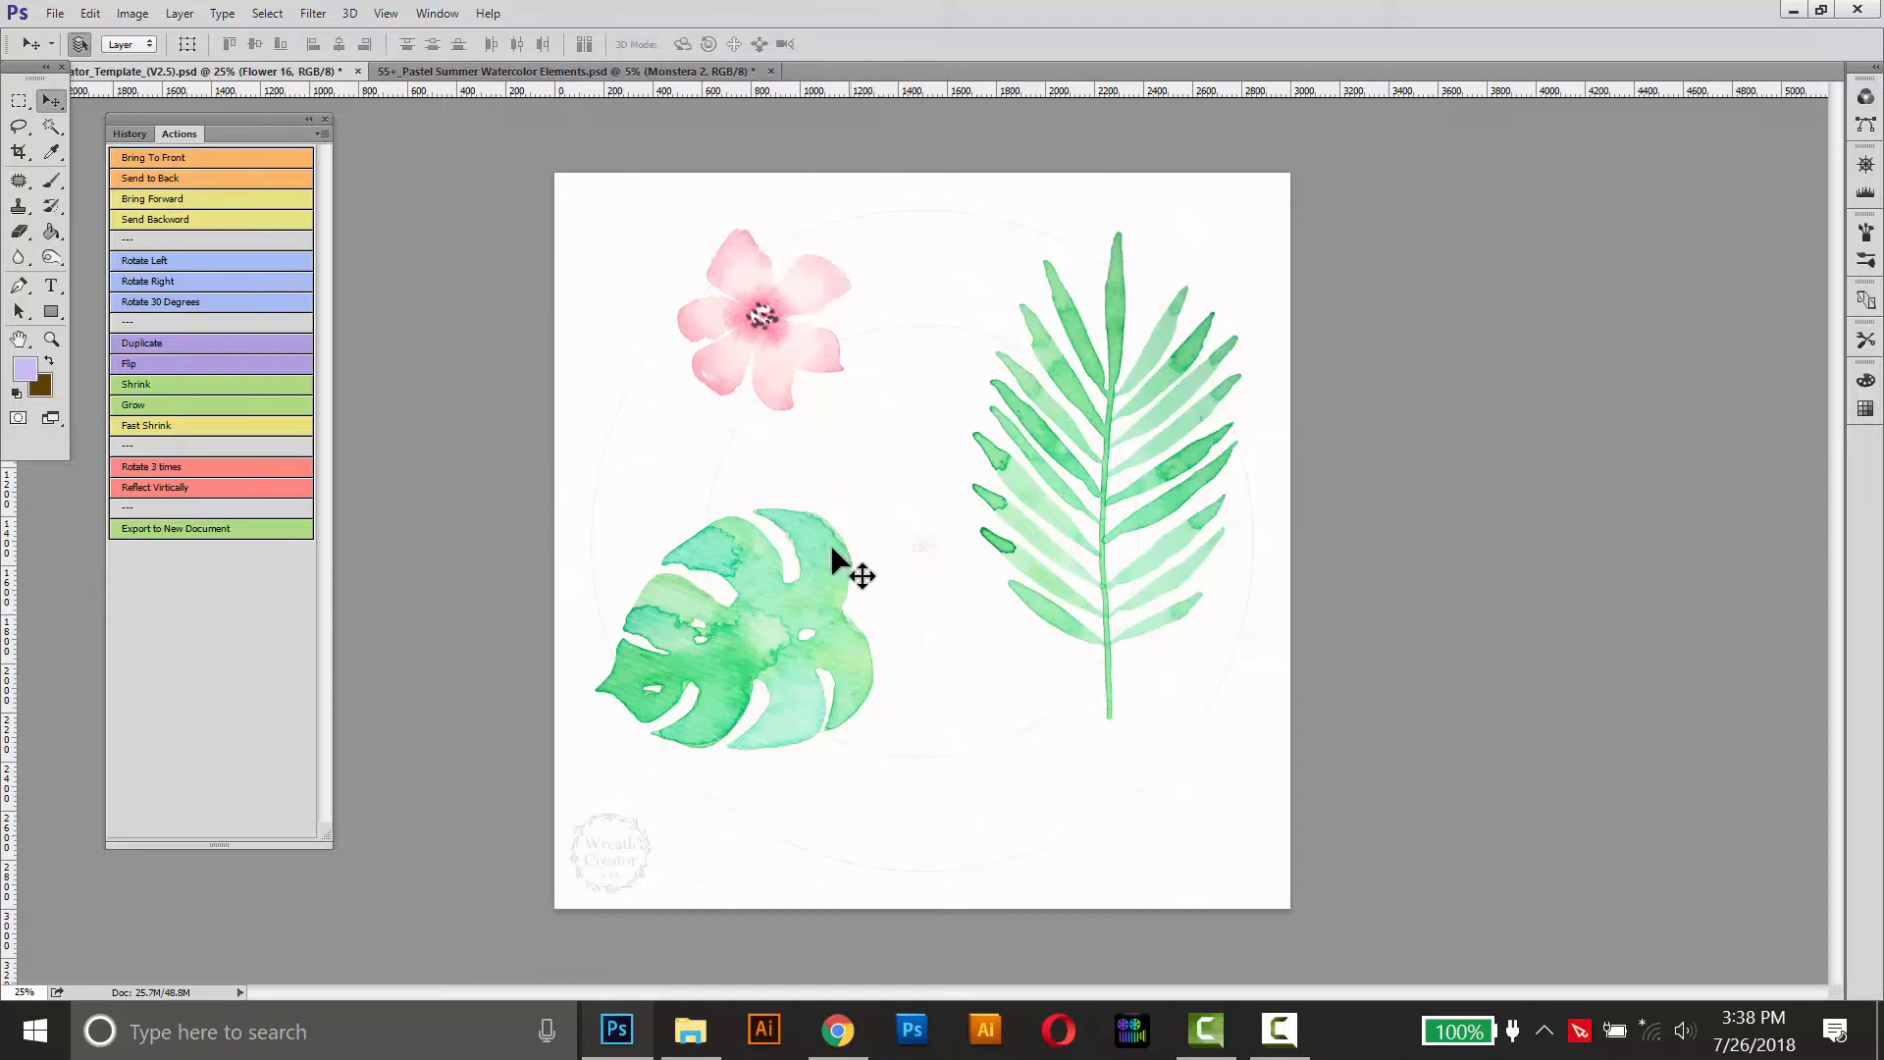
Step: Move the monstera leaf slightly up and rotate it counterclockwise with Free Transform
drag(807, 589, 815, 515)
key(ctrl+t)
drag(887, 425, 791, 437)
key(Return)
Step: Place the monstera leaf below the flower, rotate it about 15.7° counterclockwise and send it to the back
drag(782, 539, 763, 348)
key(ctrl+t)
drag(668, 404, 681, 377)
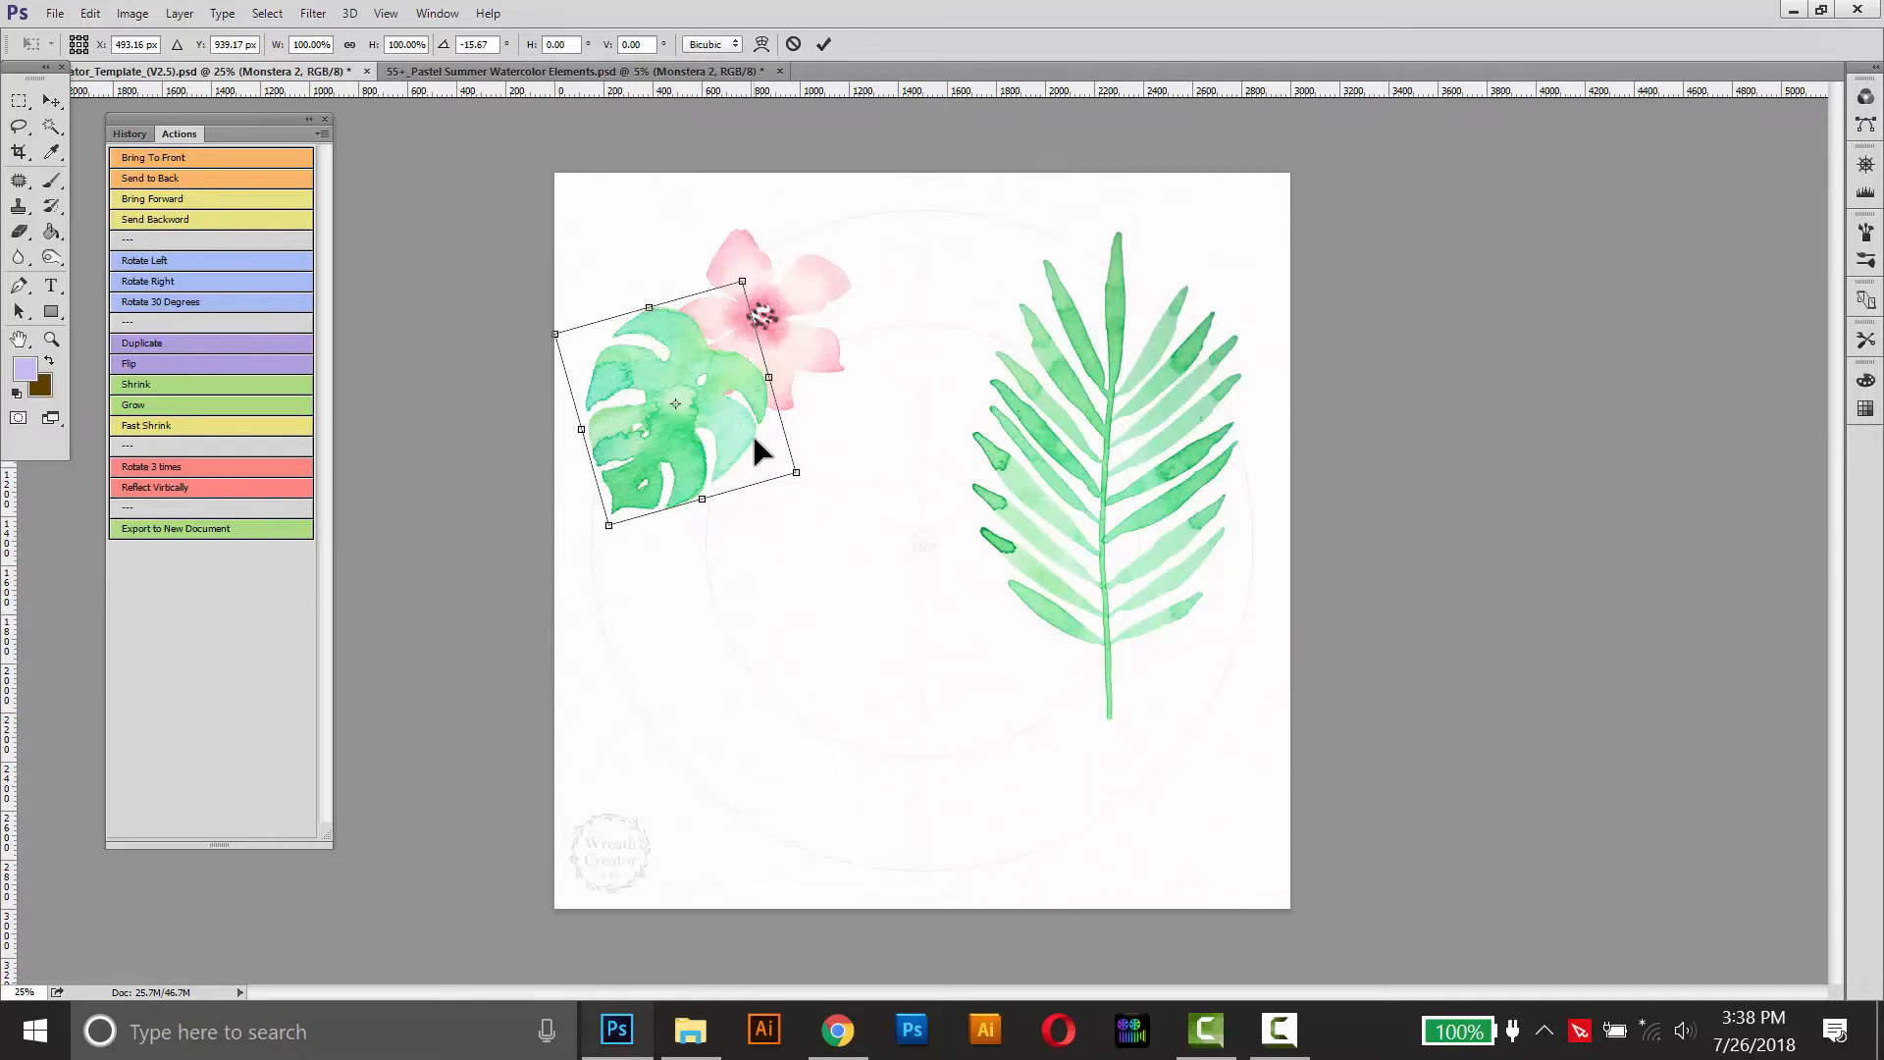
key(Return)
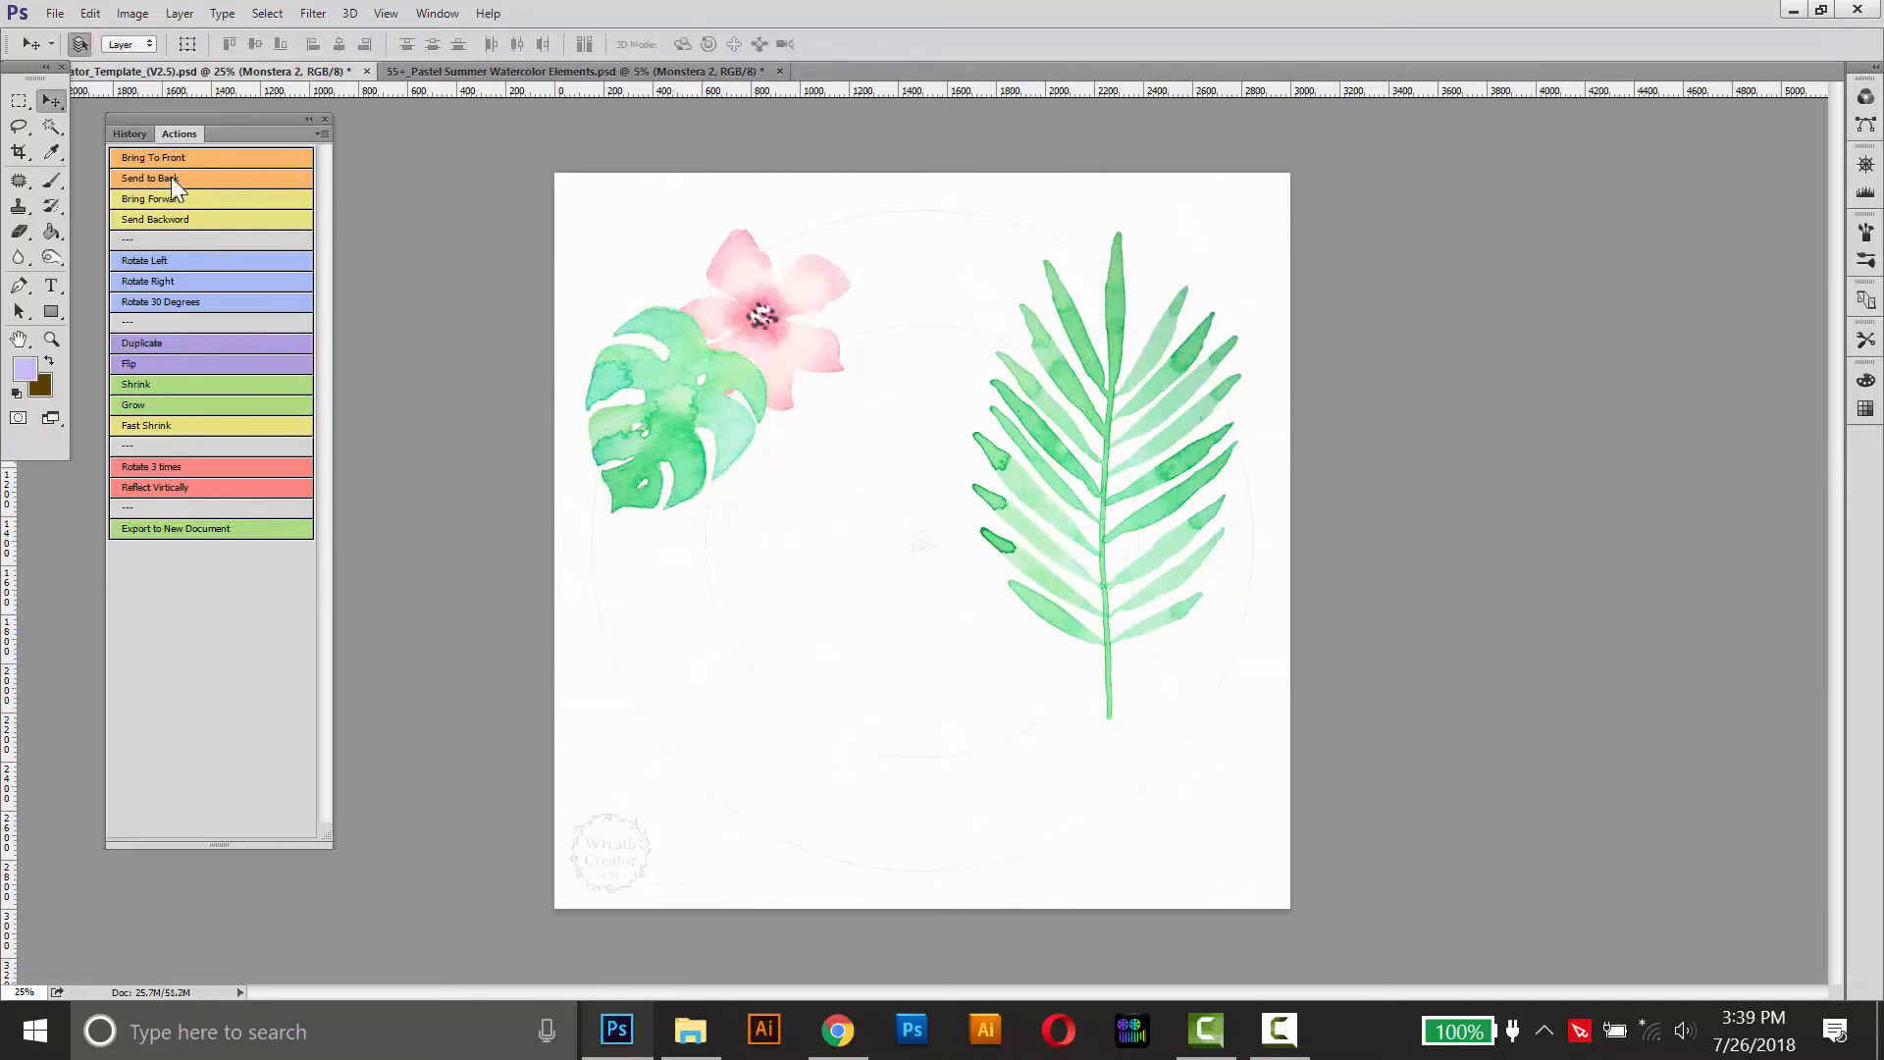
click(140, 178)
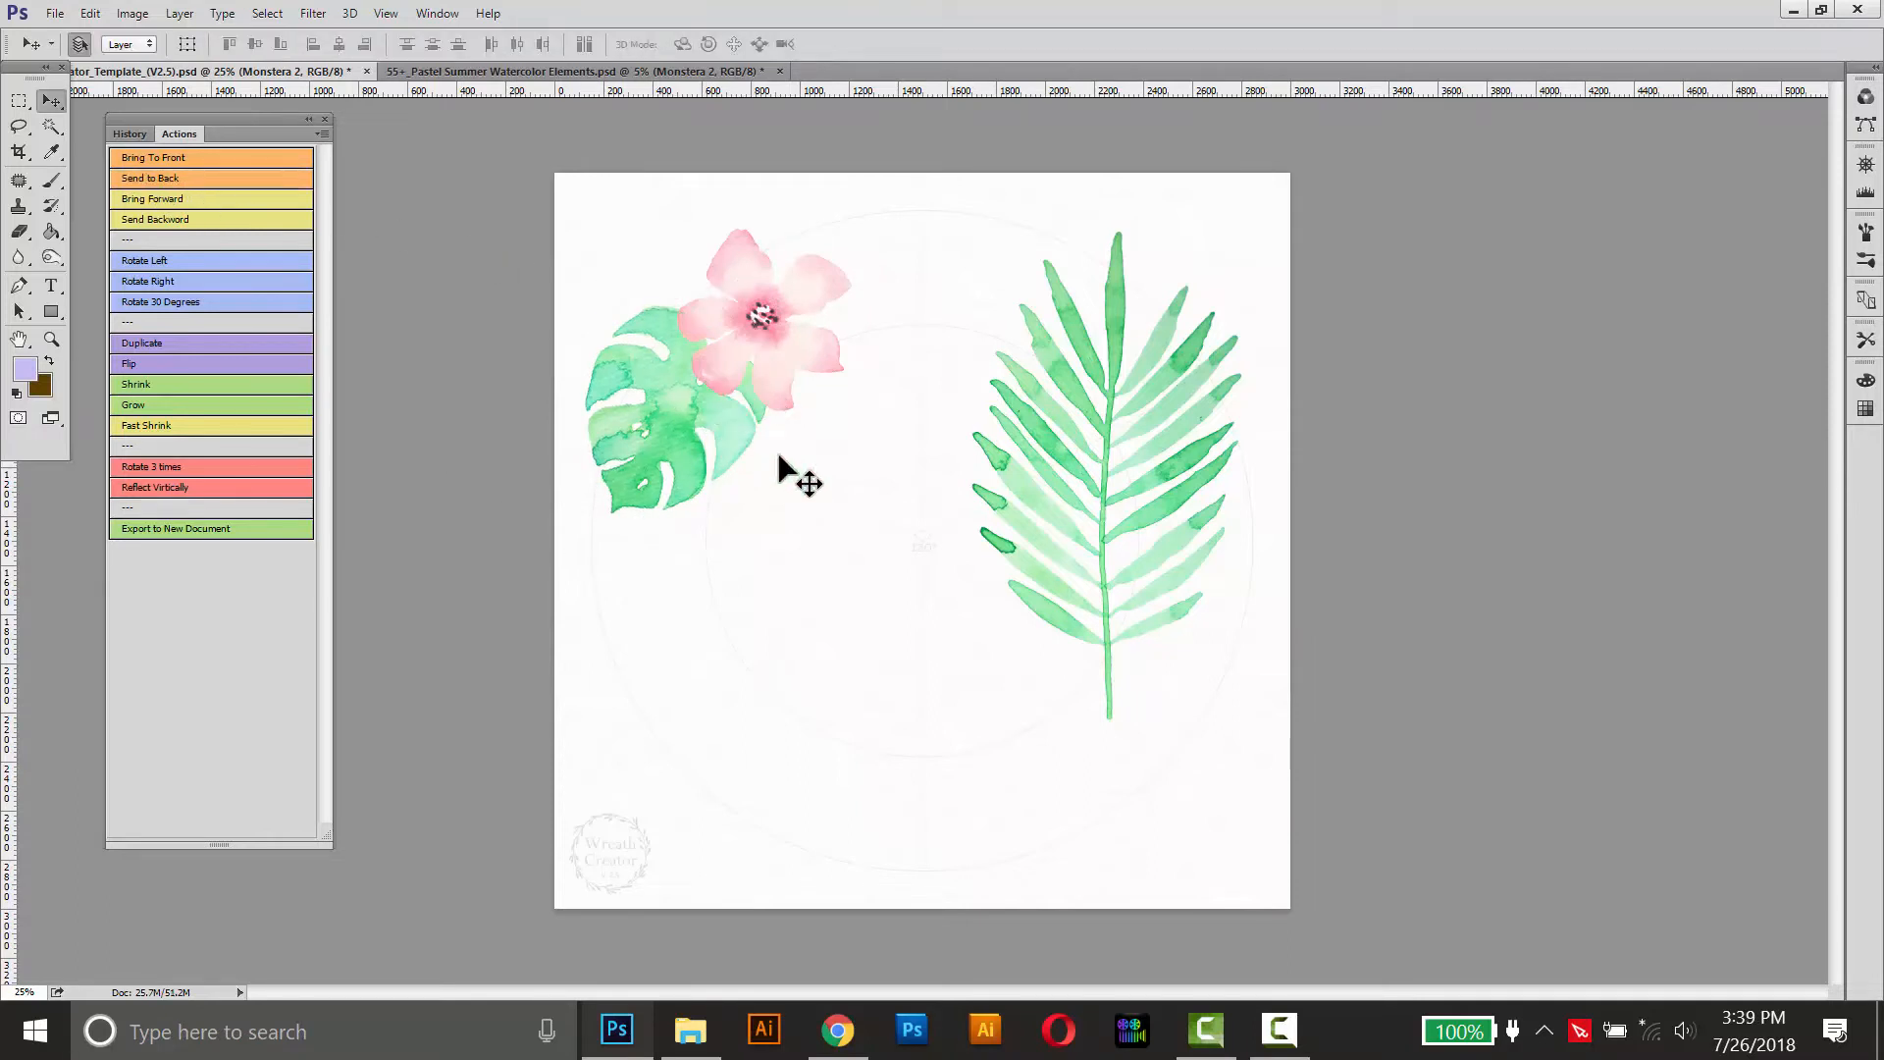
Step: Scale the palm leaf to about 75%, rotate it about 85° clockwise and place it along the top of the circle beside the flower
drag(1104, 318, 1078, 326)
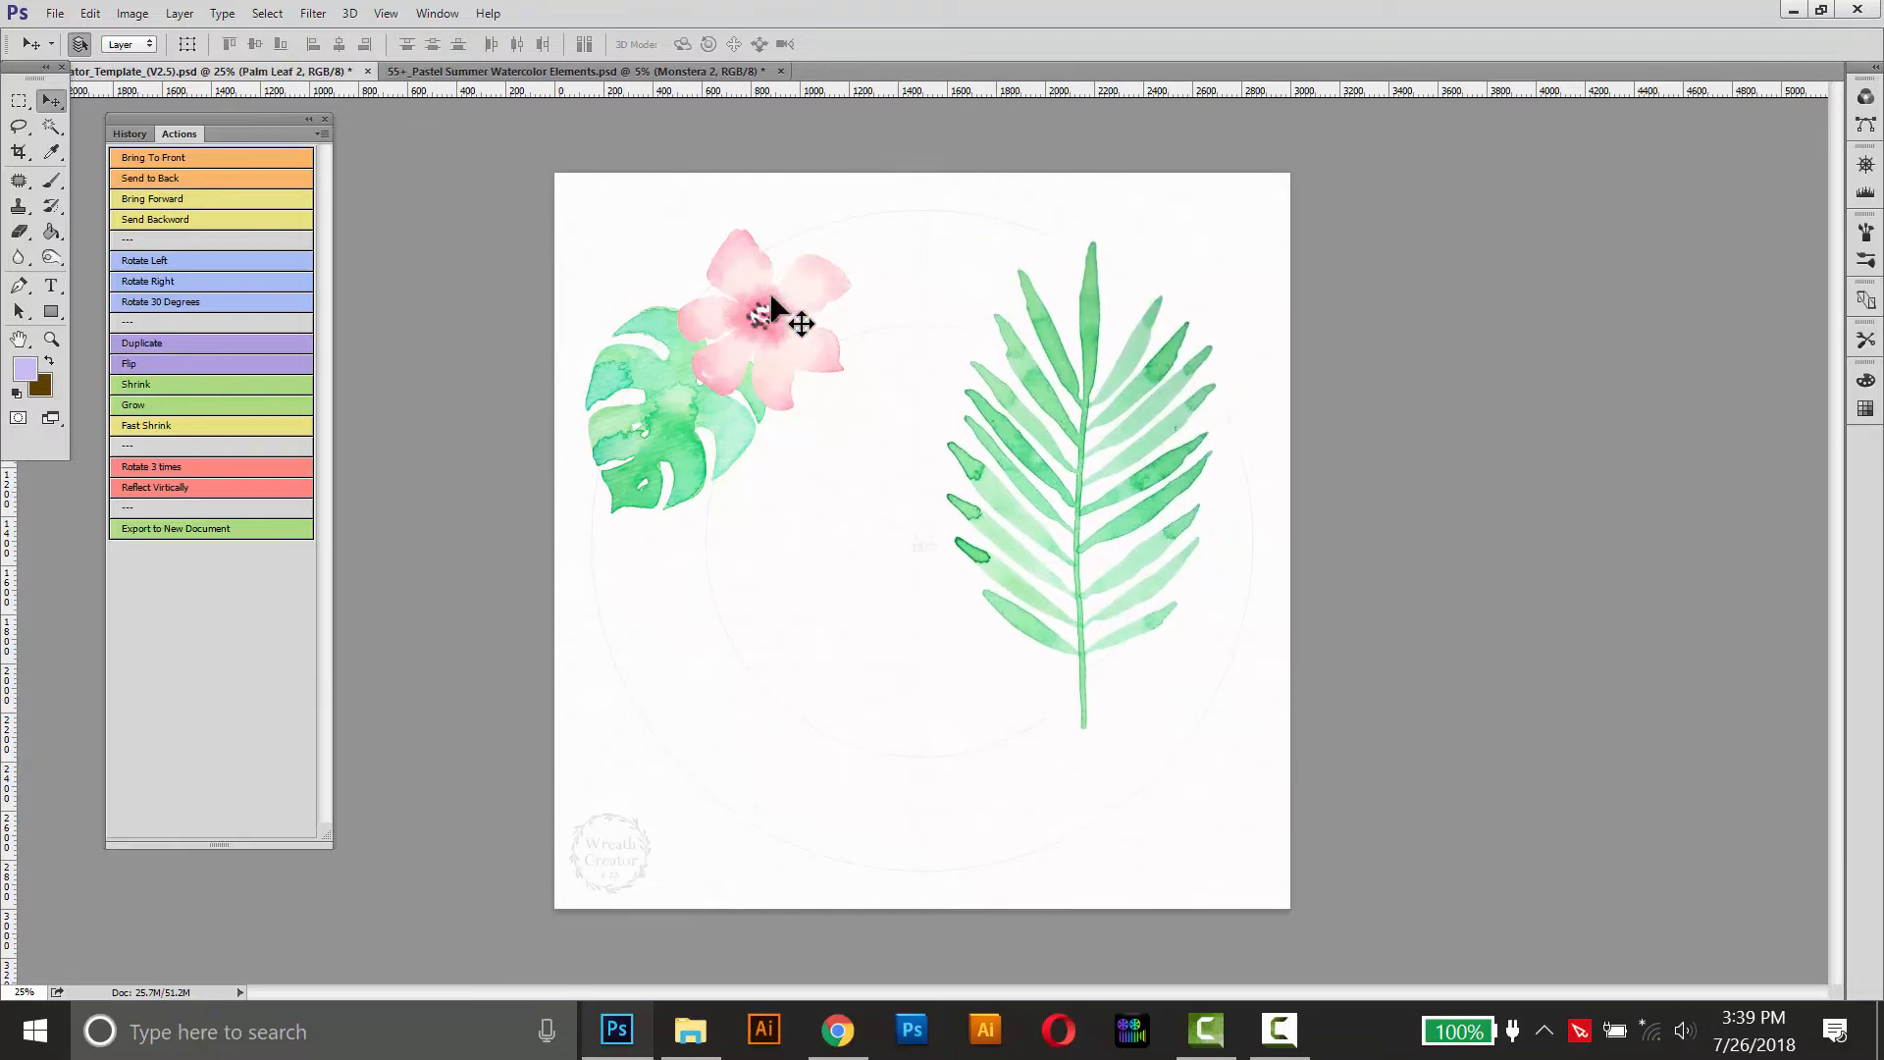
key(ctrl+t)
drag(1092, 199, 1286, 601)
drag(1388, 476, 1266, 480)
drag(1111, 447, 1030, 324)
drag(1181, 356, 1232, 261)
drag(1001, 269, 953, 225)
drag(1190, 236, 1162, 178)
drag(979, 263, 945, 251)
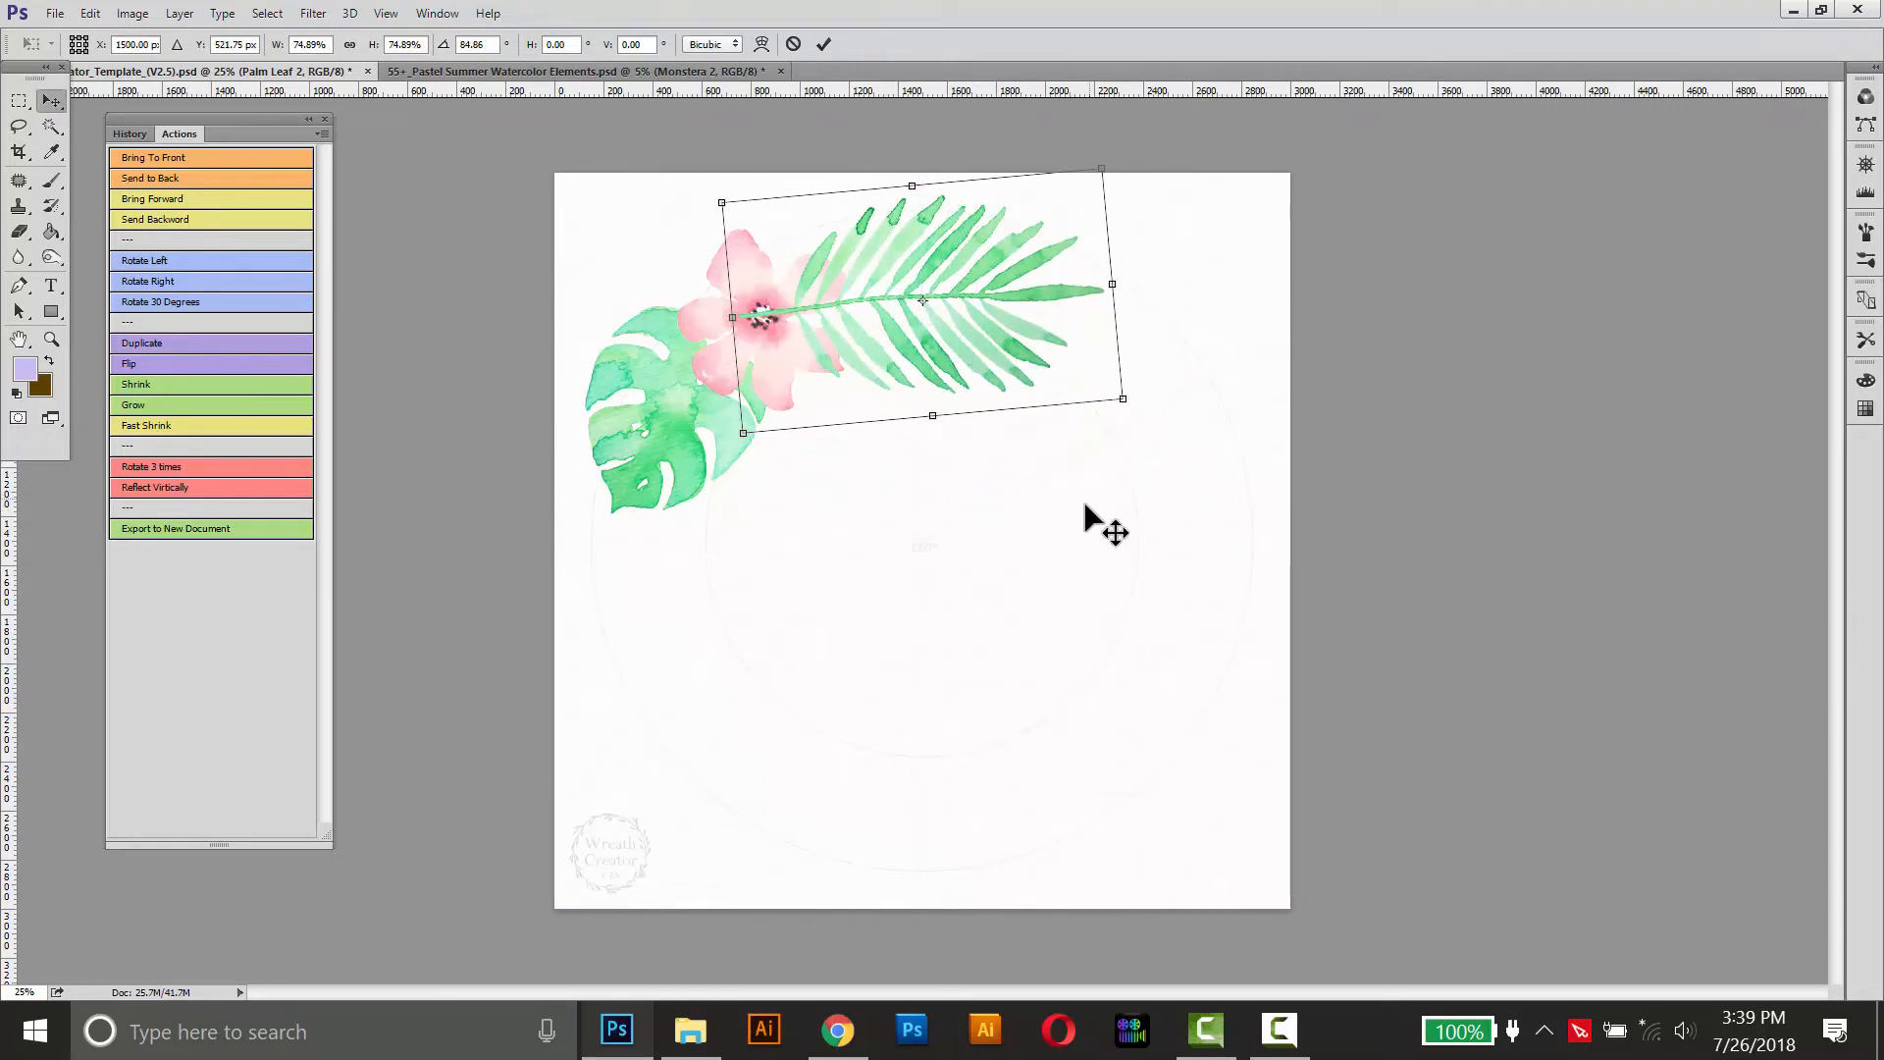
key(Return)
Step: Send the palm leaf to the back and nudge the flower over the end of its stem
click(139, 178)
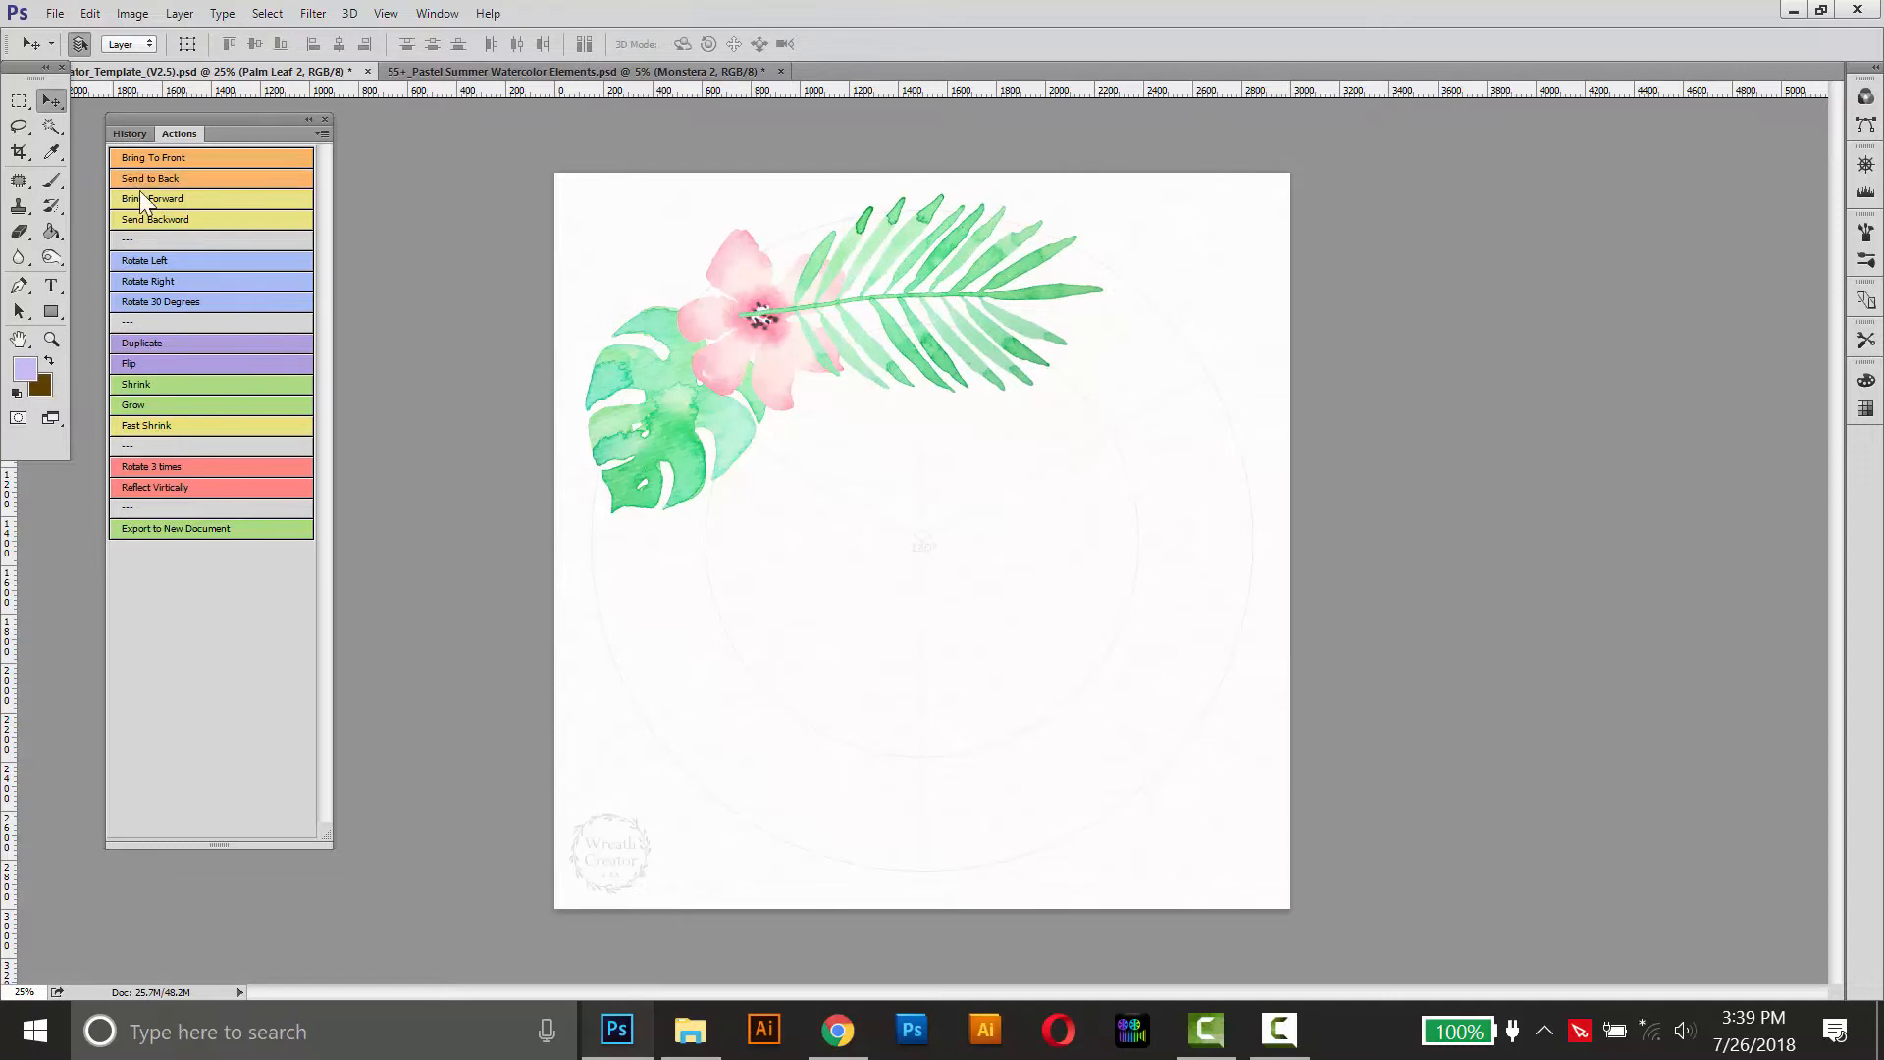
mouse_move(776, 312)
mouse_down()
mouse_move(769, 298)
mouse_move(792, 308)
mouse_up()
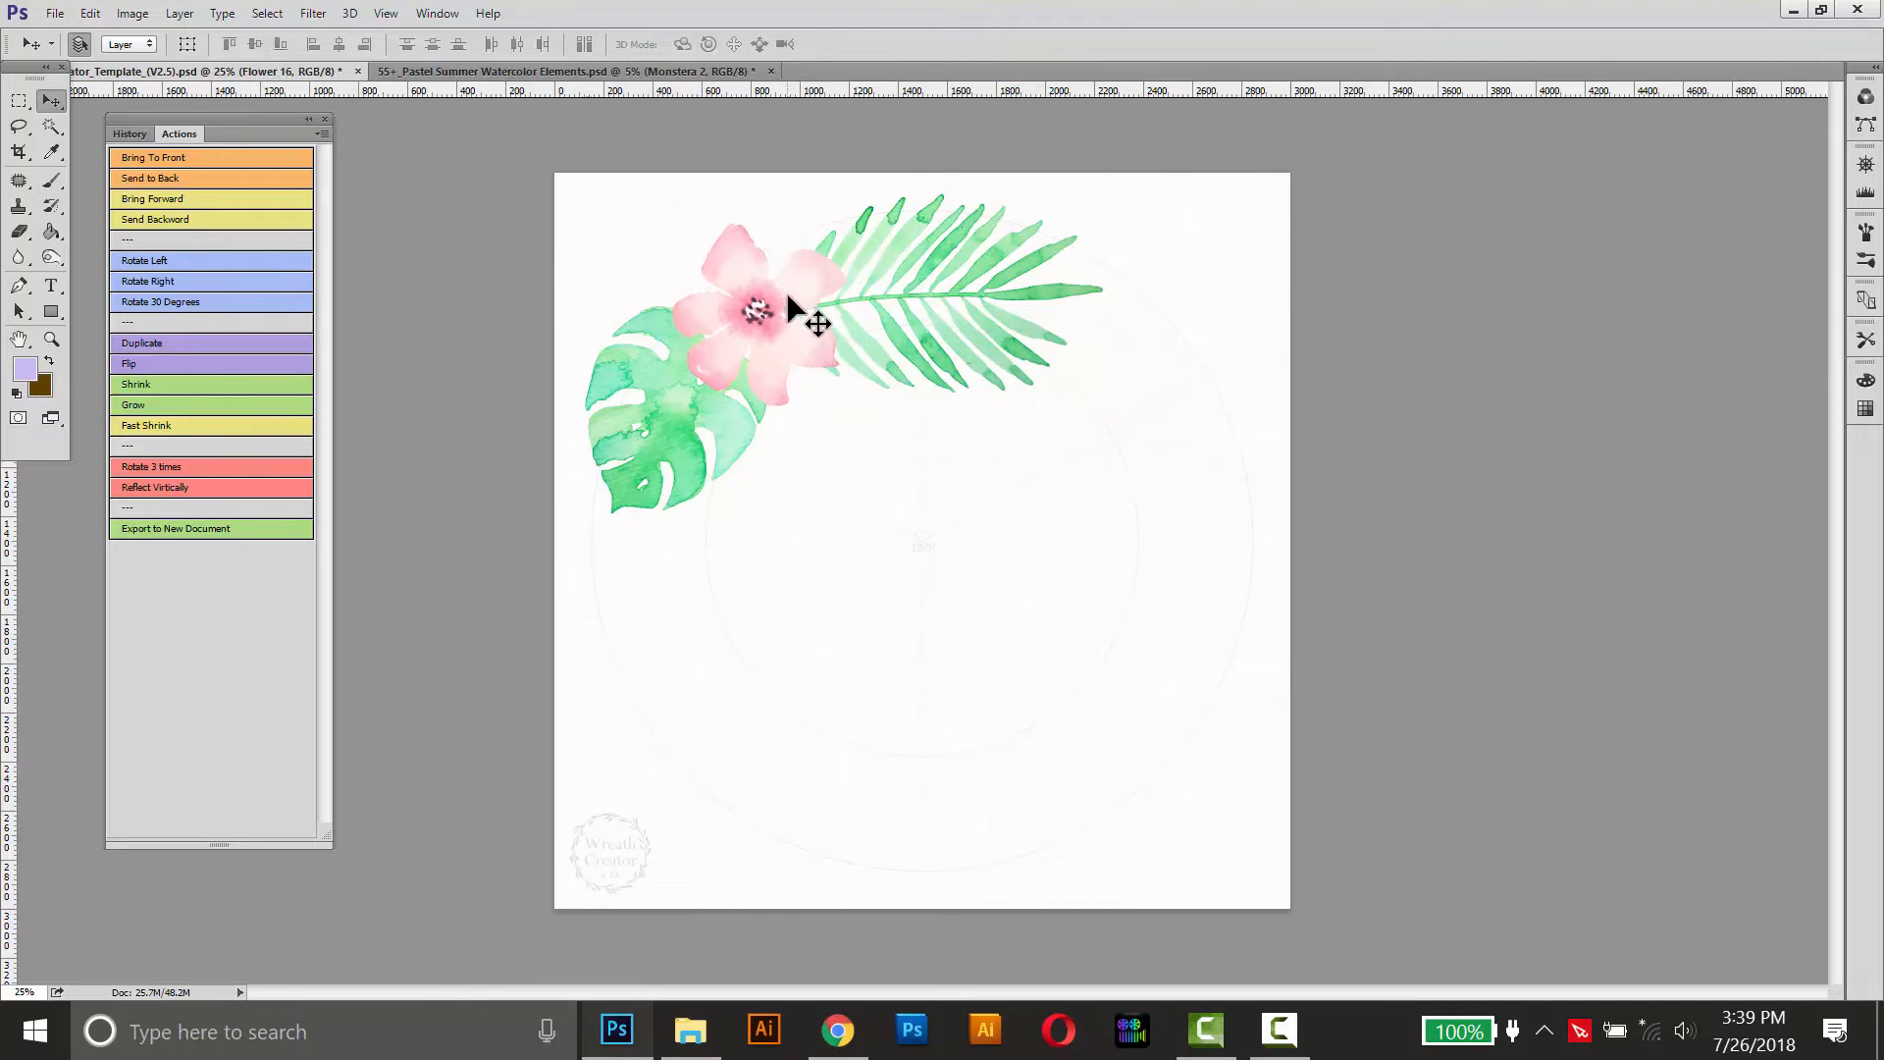
drag(784, 285, 782, 280)
Step: Shift the flower's hue slightly toward peach with a Hue/Saturation adjustment
click(132, 12)
mouse_move(196, 85)
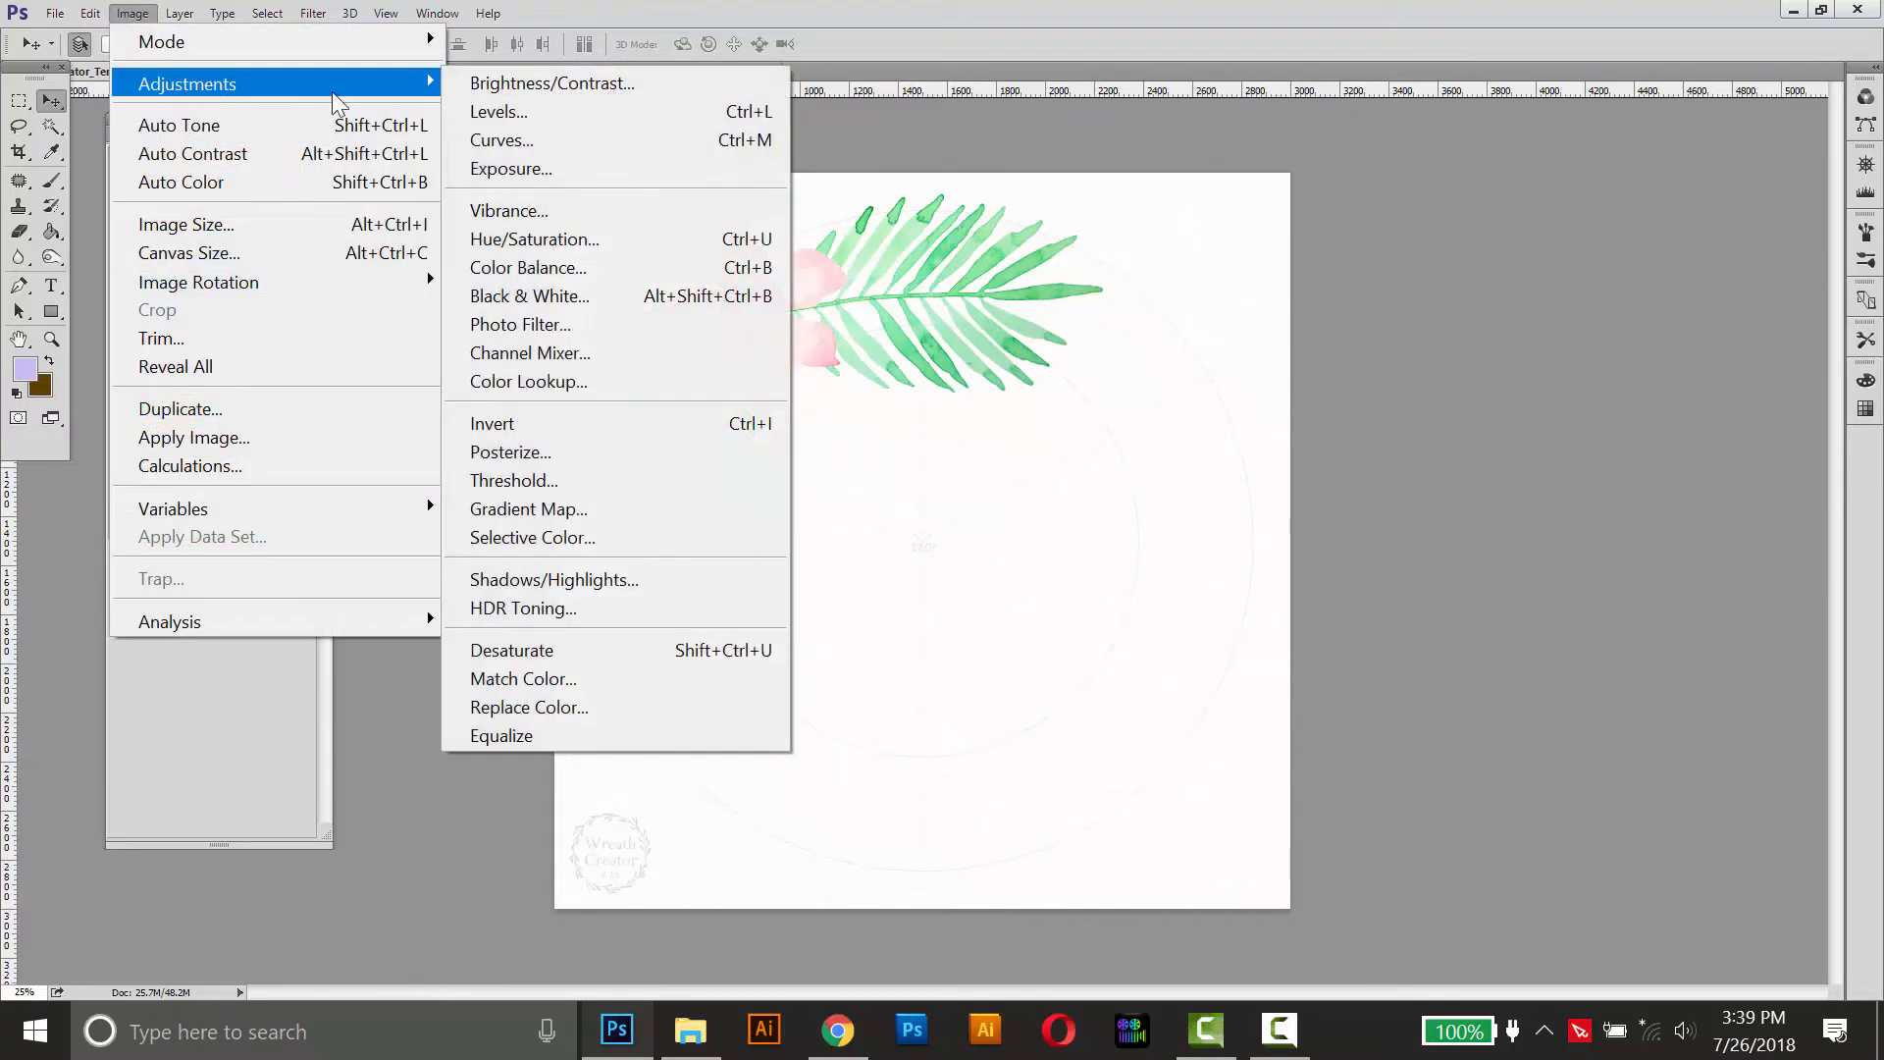
click(563, 237)
mouse_move(1127, 311)
mouse_down()
mouse_move(1080, 312)
mouse_move(1164, 309)
mouse_move(1119, 315)
mouse_move(1136, 321)
mouse_up()
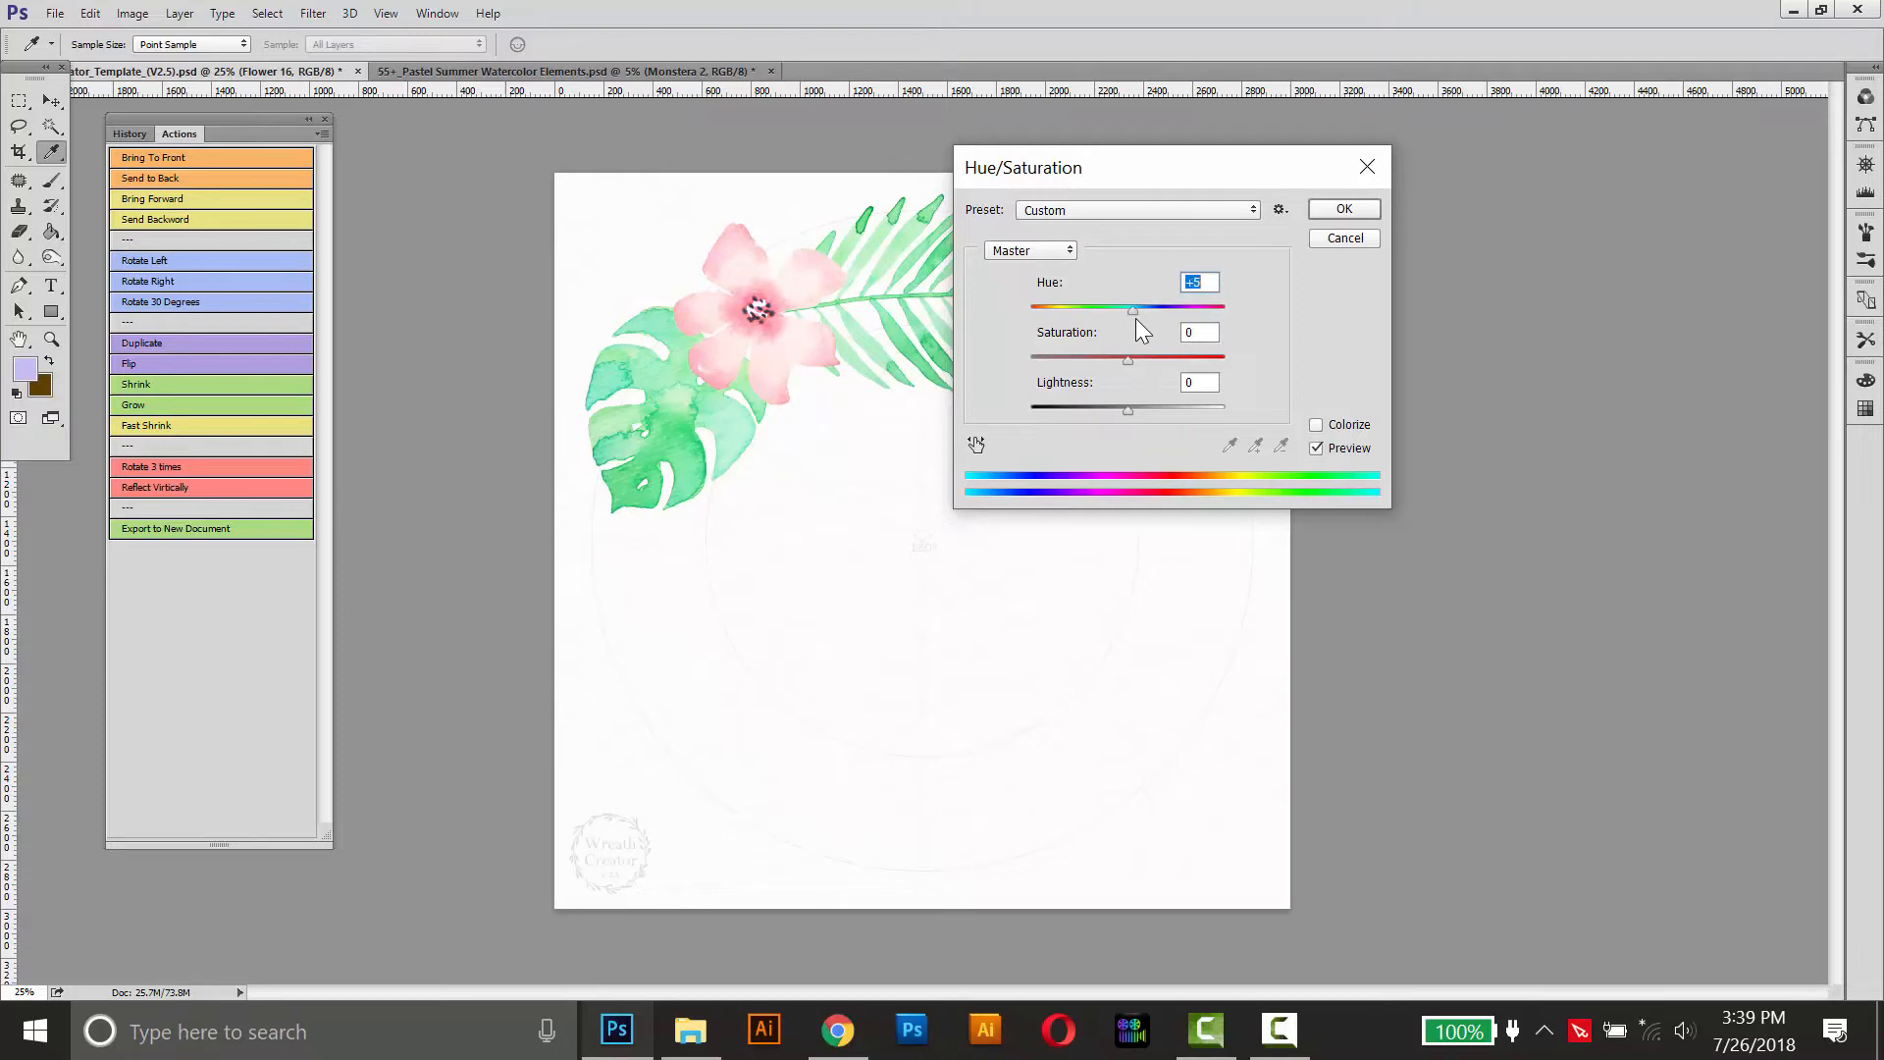
click(1343, 208)
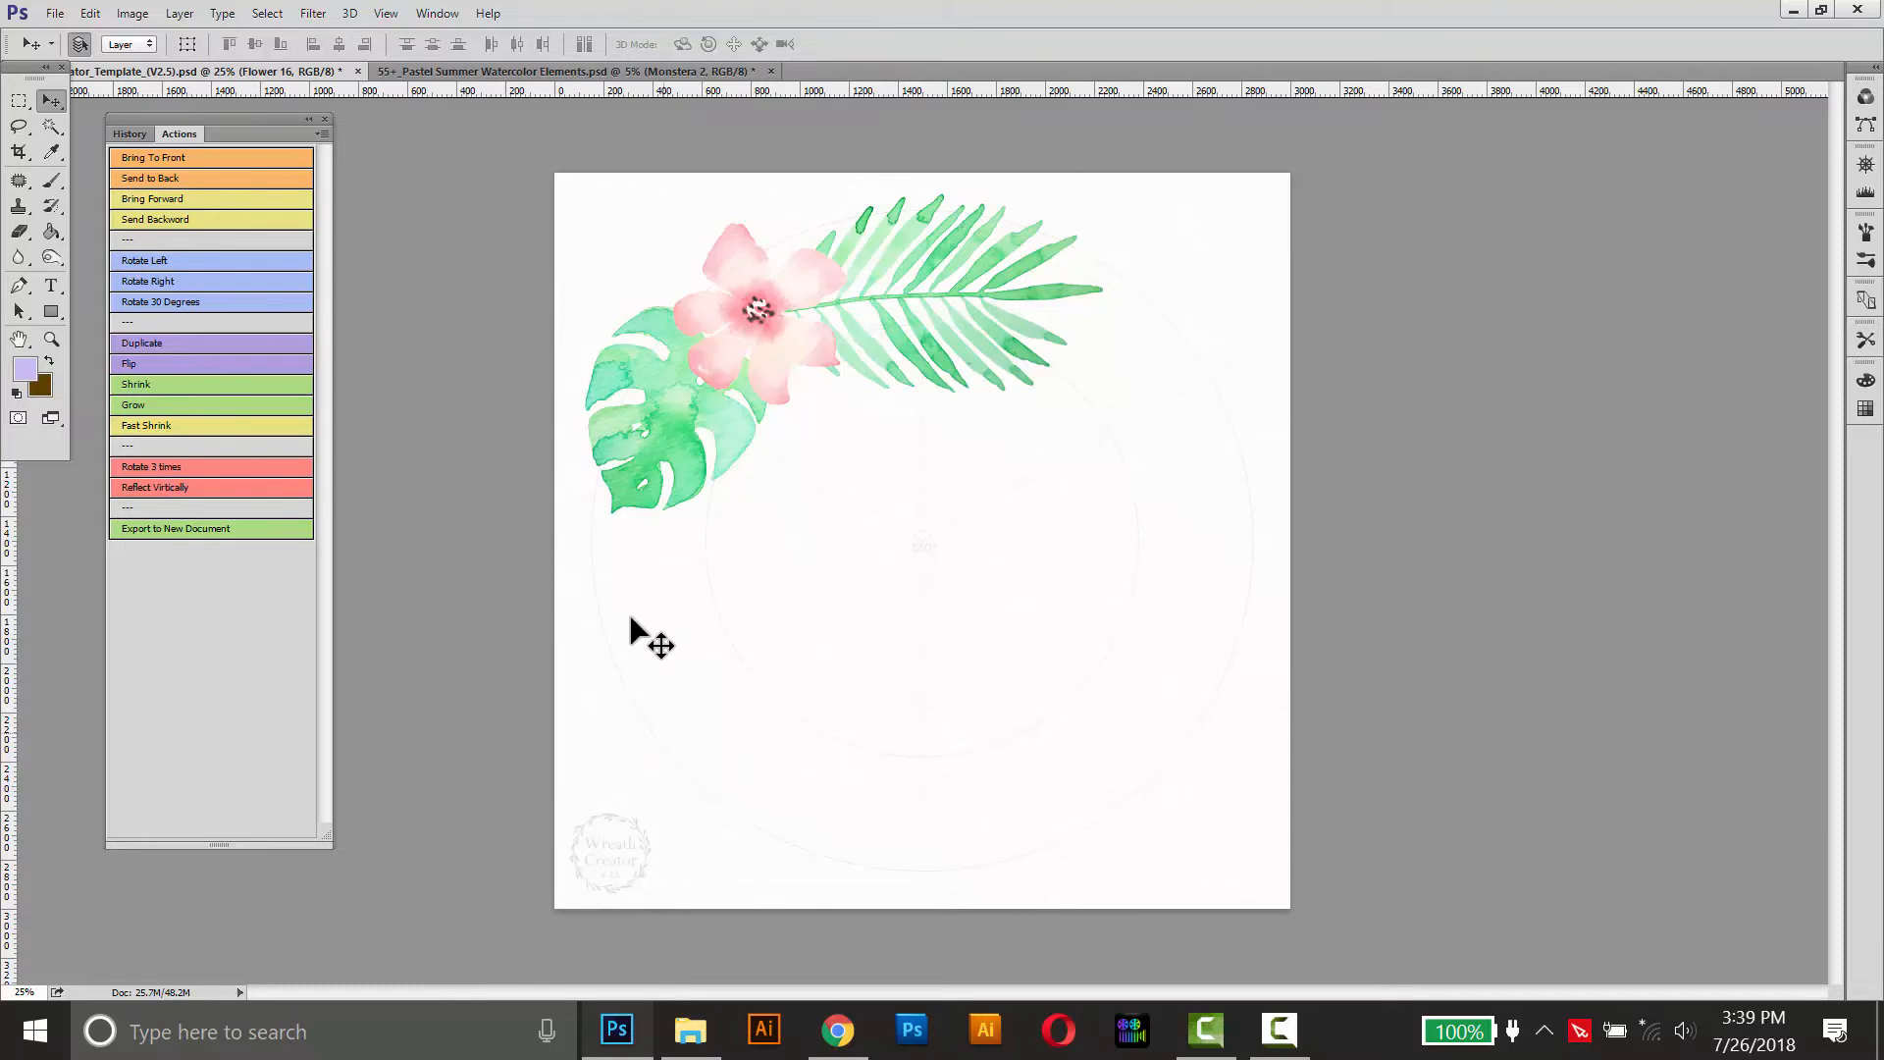
Step: Repeat the flower, the monstera leaf and the palm leaf around the circle with the Rotate 3 times action
drag(1192, 260, 553, 666)
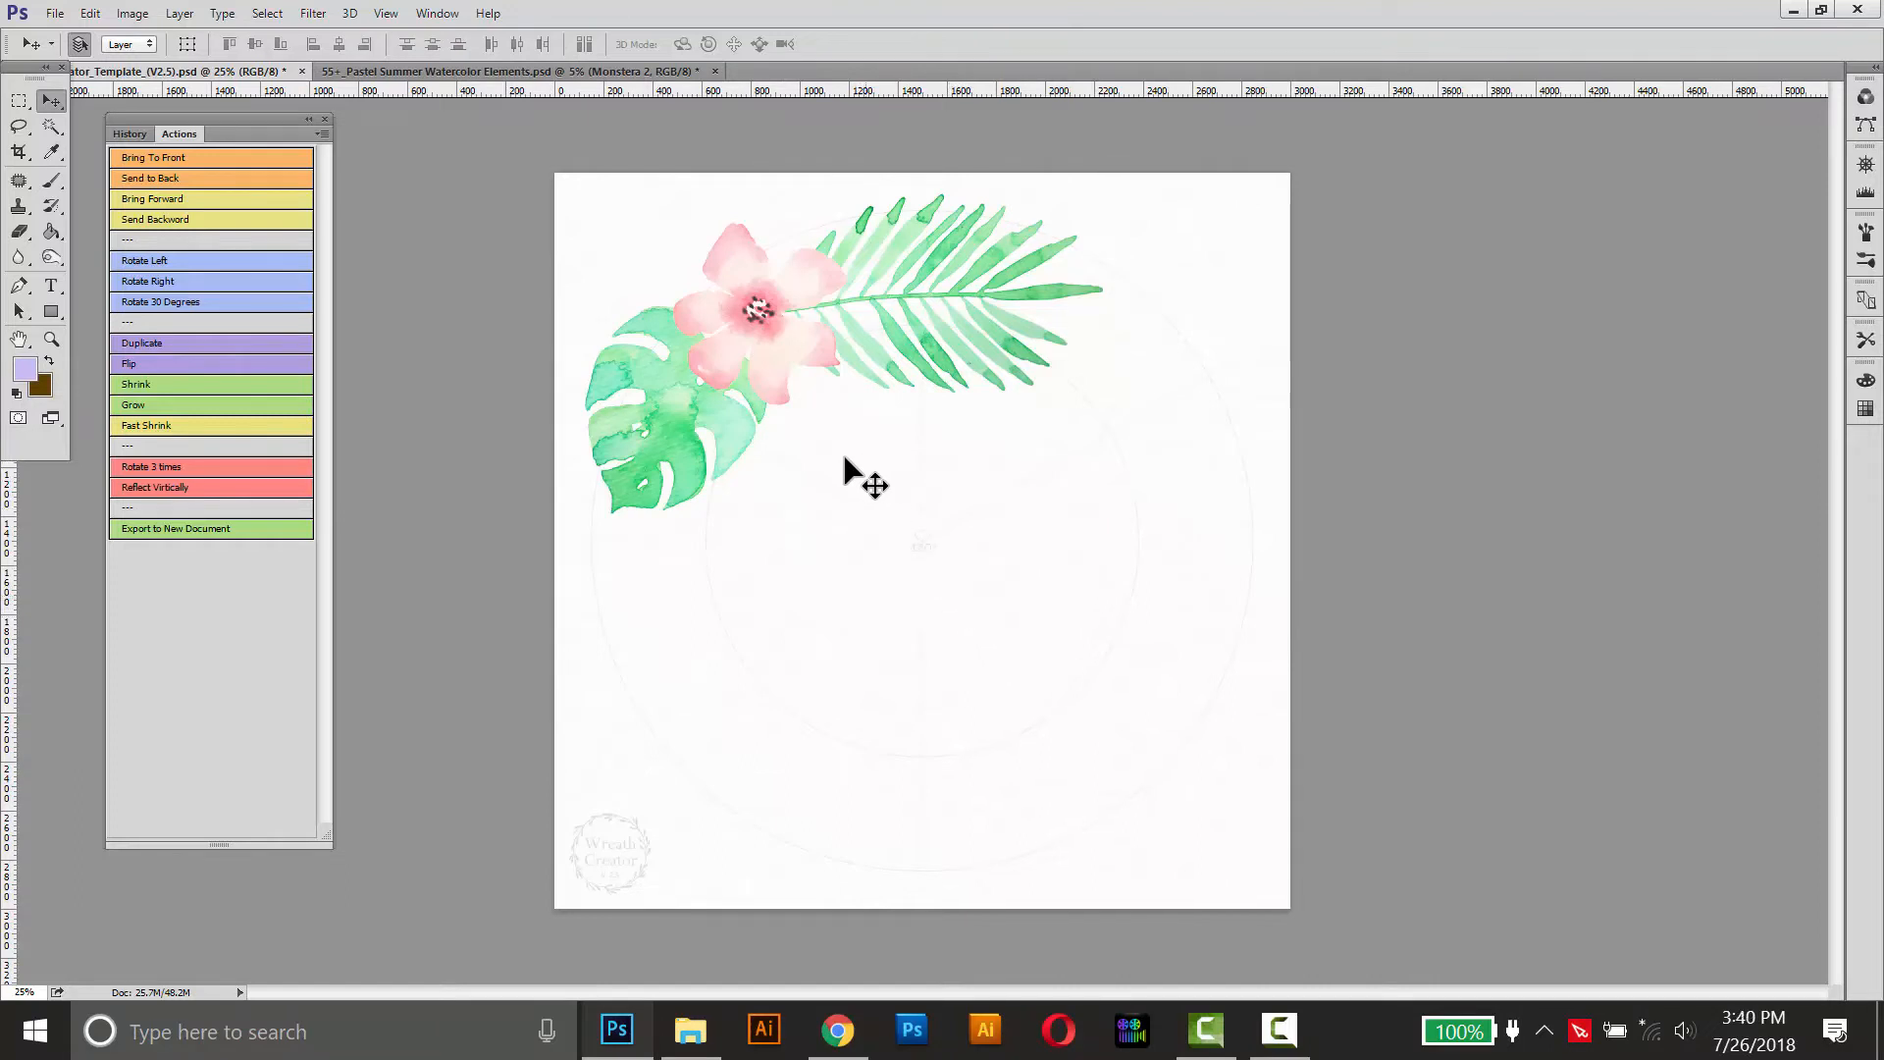
drag(776, 334, 785, 339)
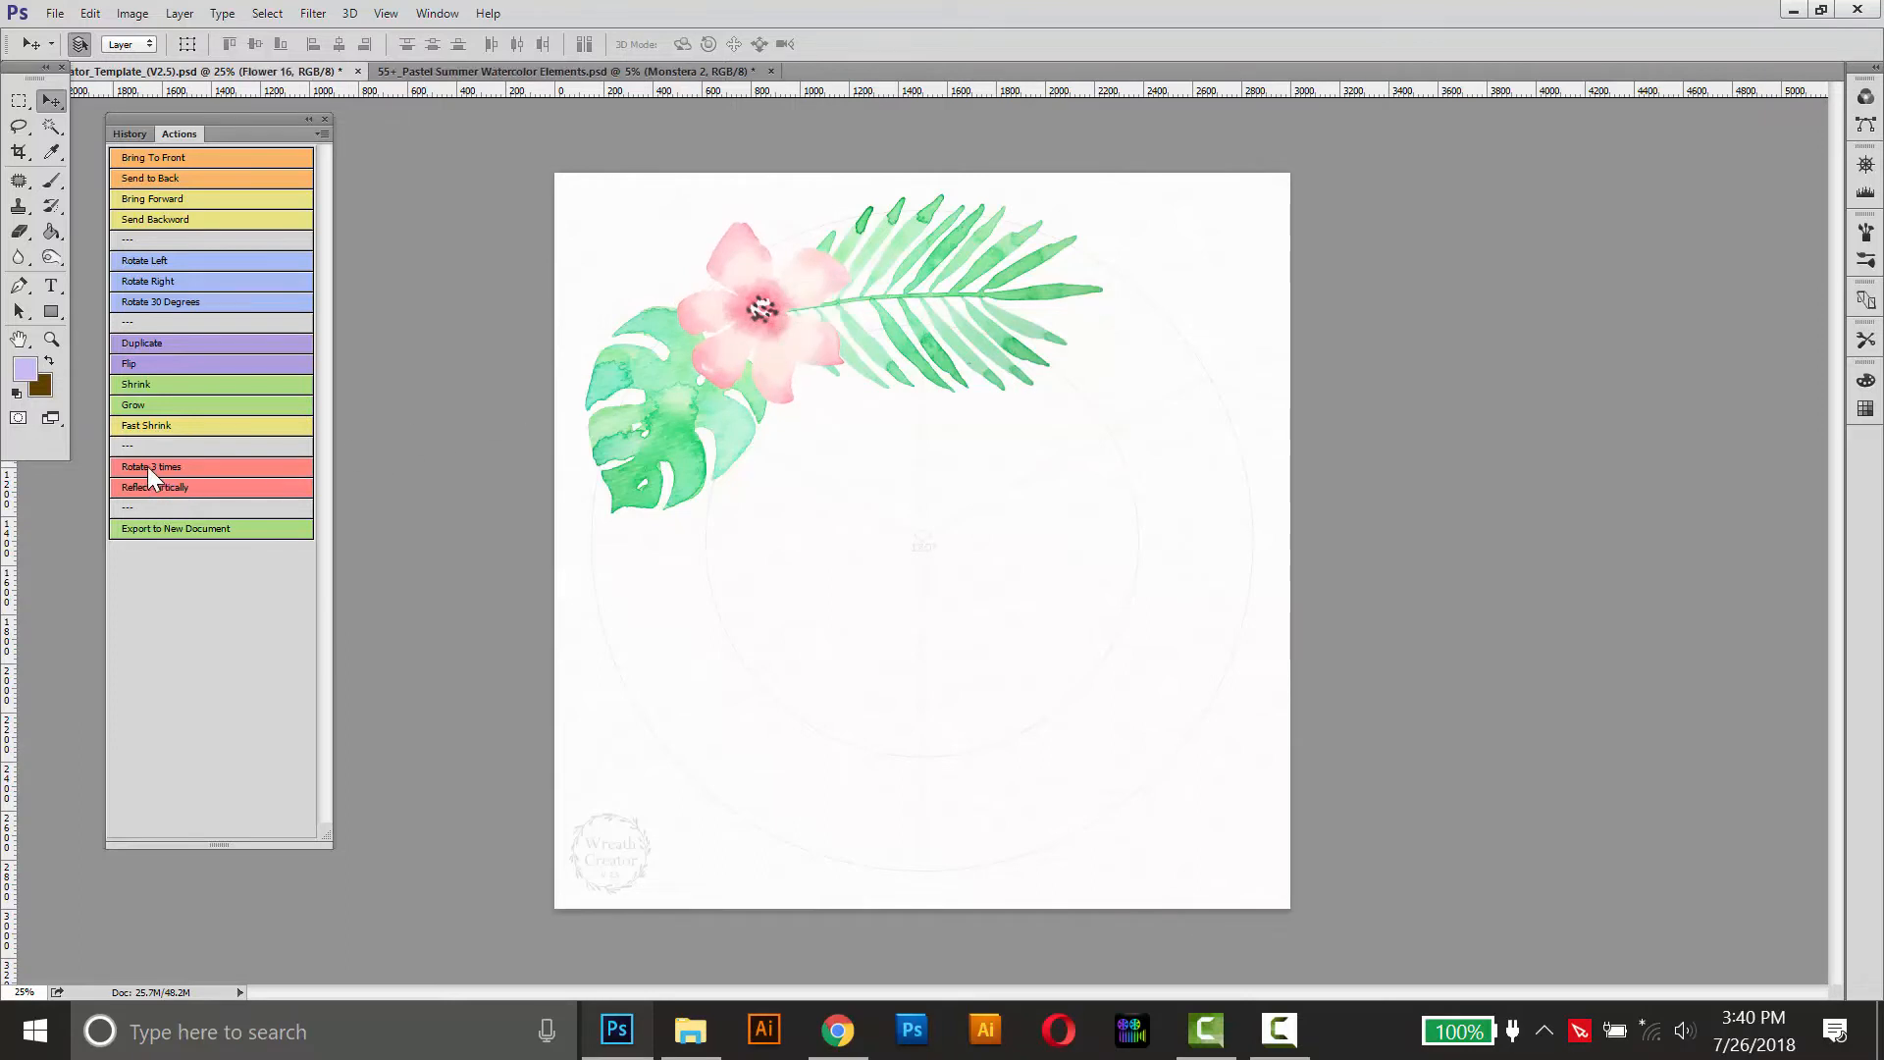
click(204, 530)
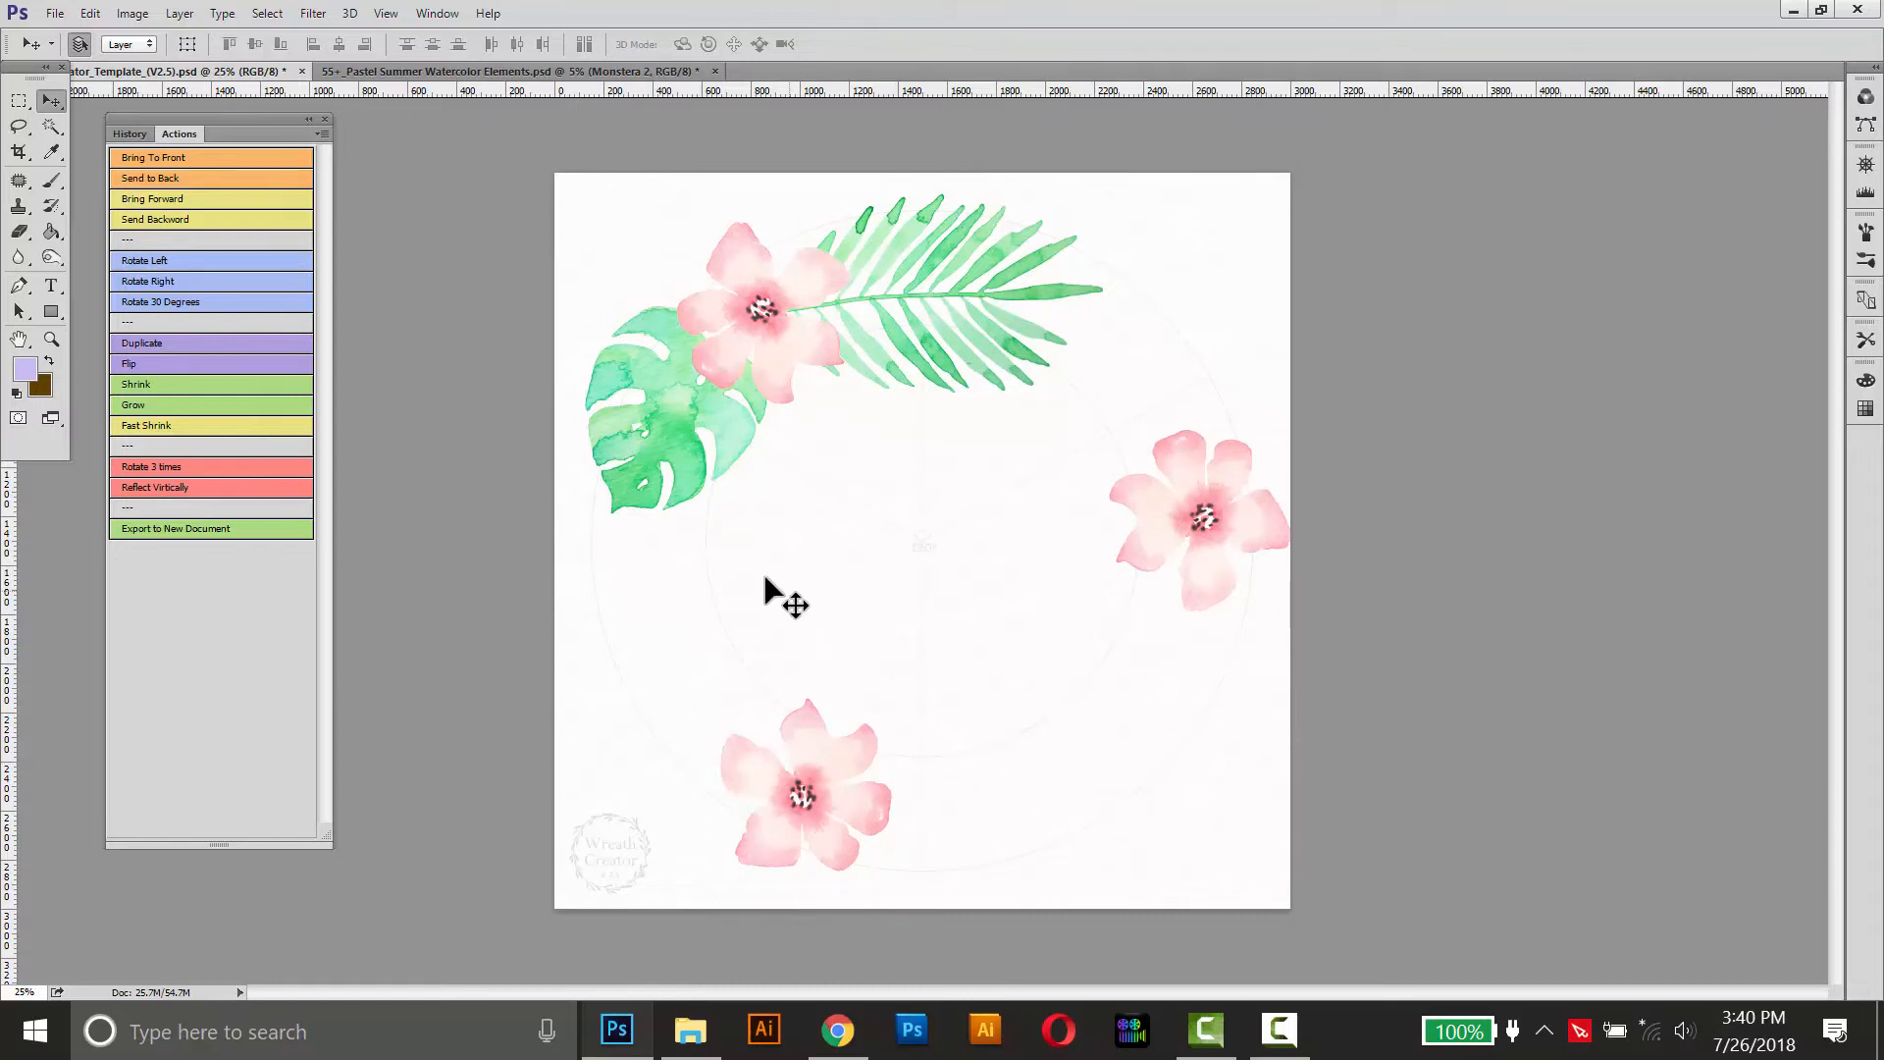
drag(680, 392, 682, 394)
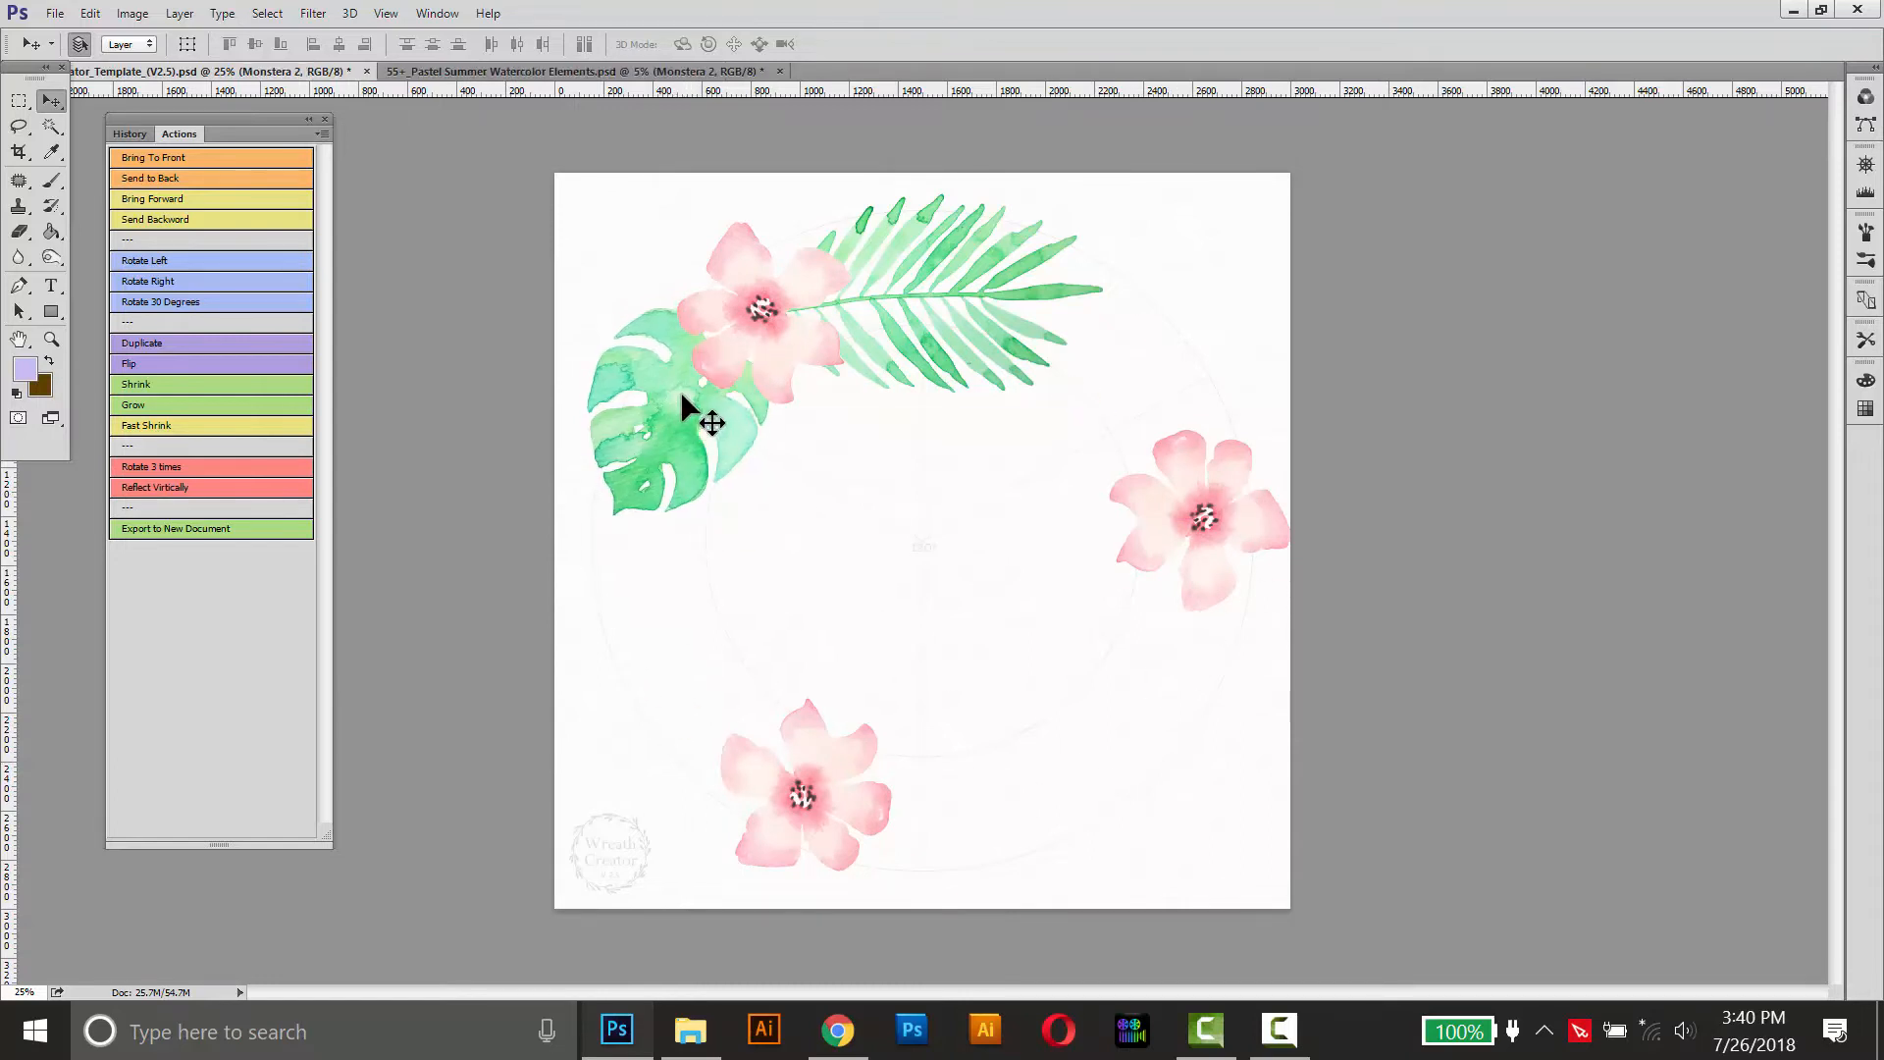
click(260, 475)
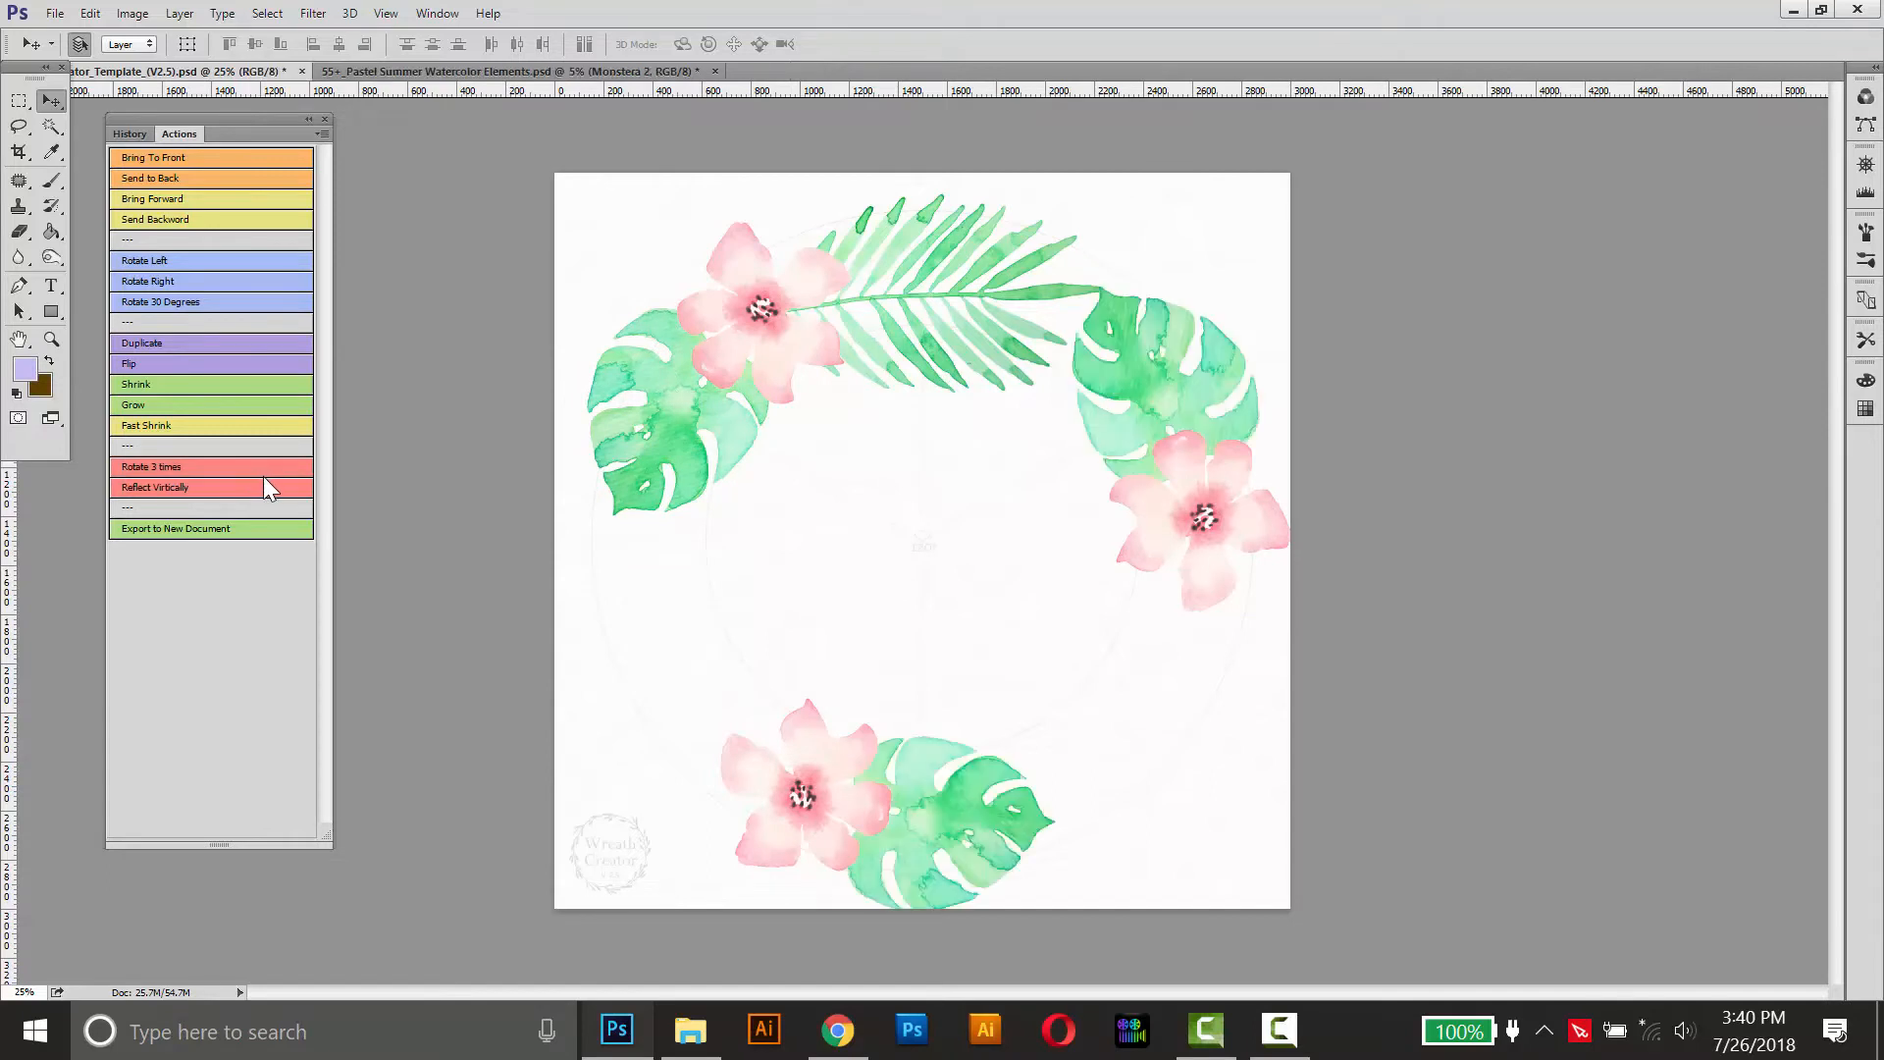
drag(937, 253, 942, 257)
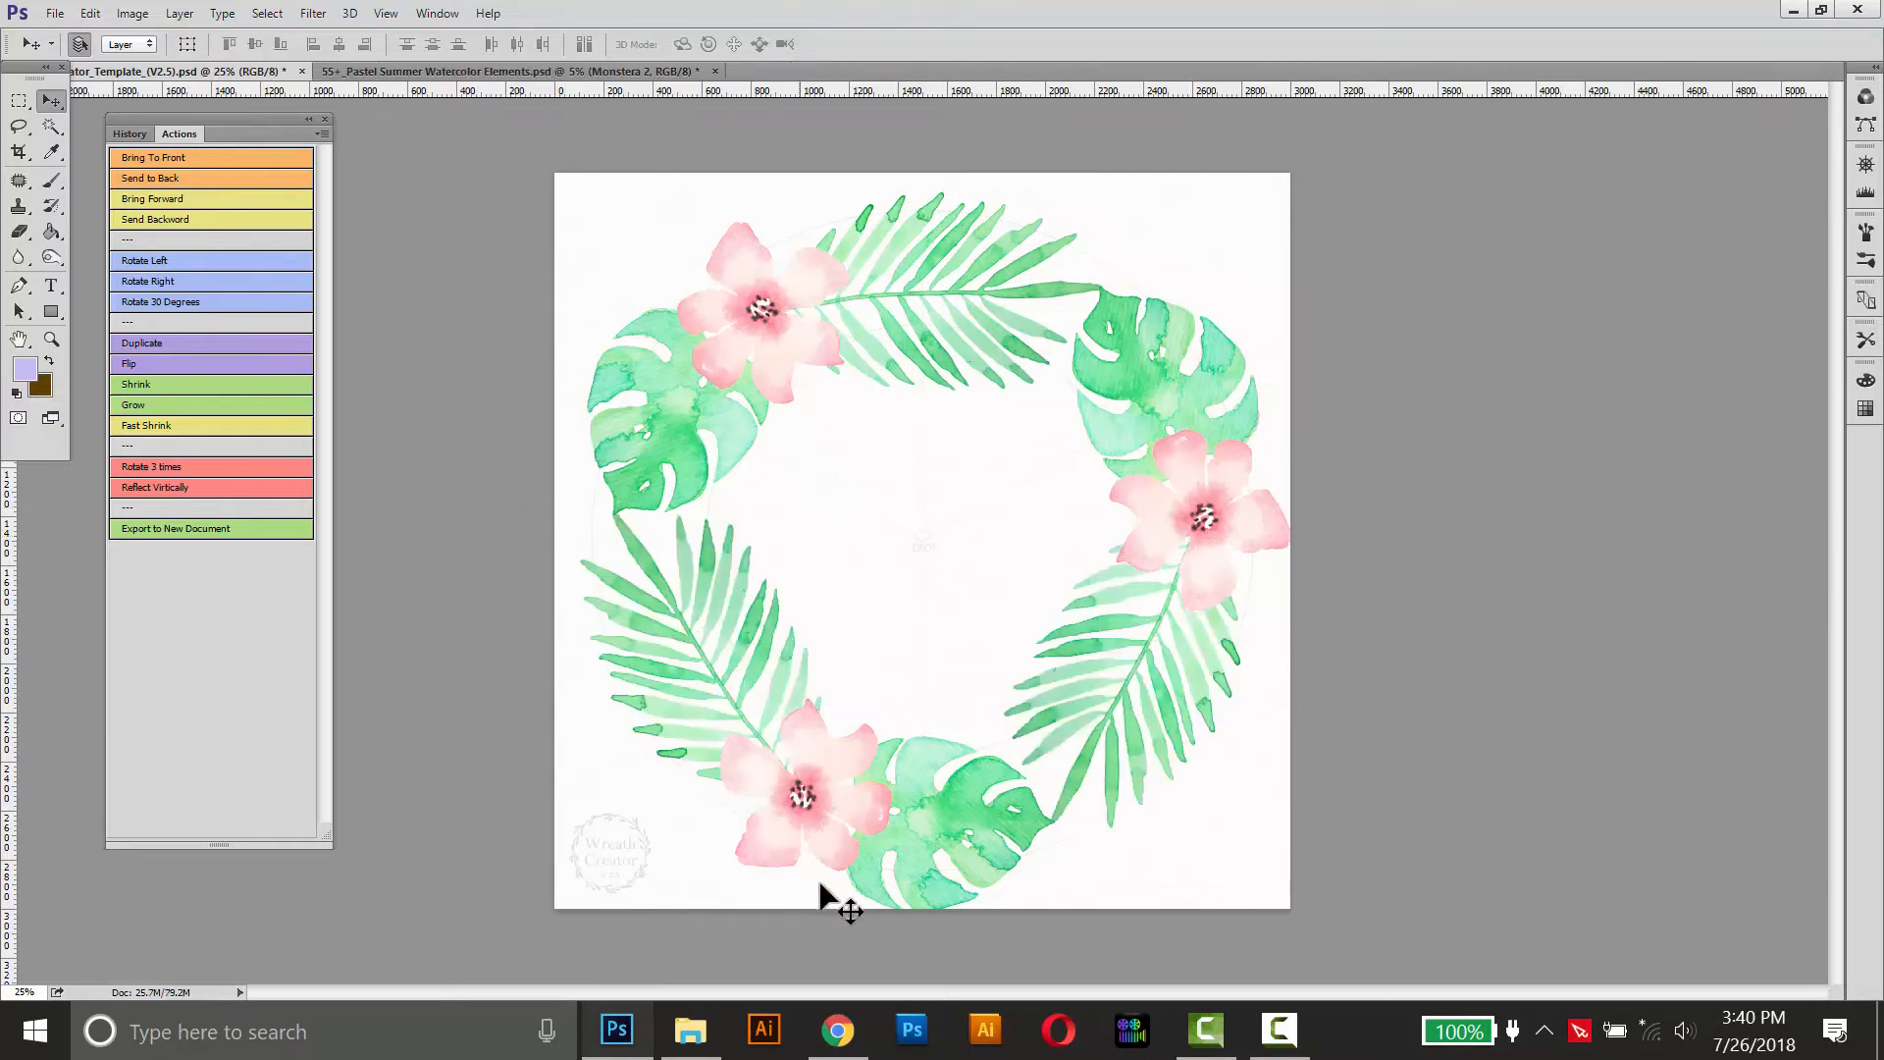
Step: Nudge the wreath's right flower and its bottom monstera leaf slightly inward
drag(913, 832, 911, 815)
drag(1195, 548, 1263, 547)
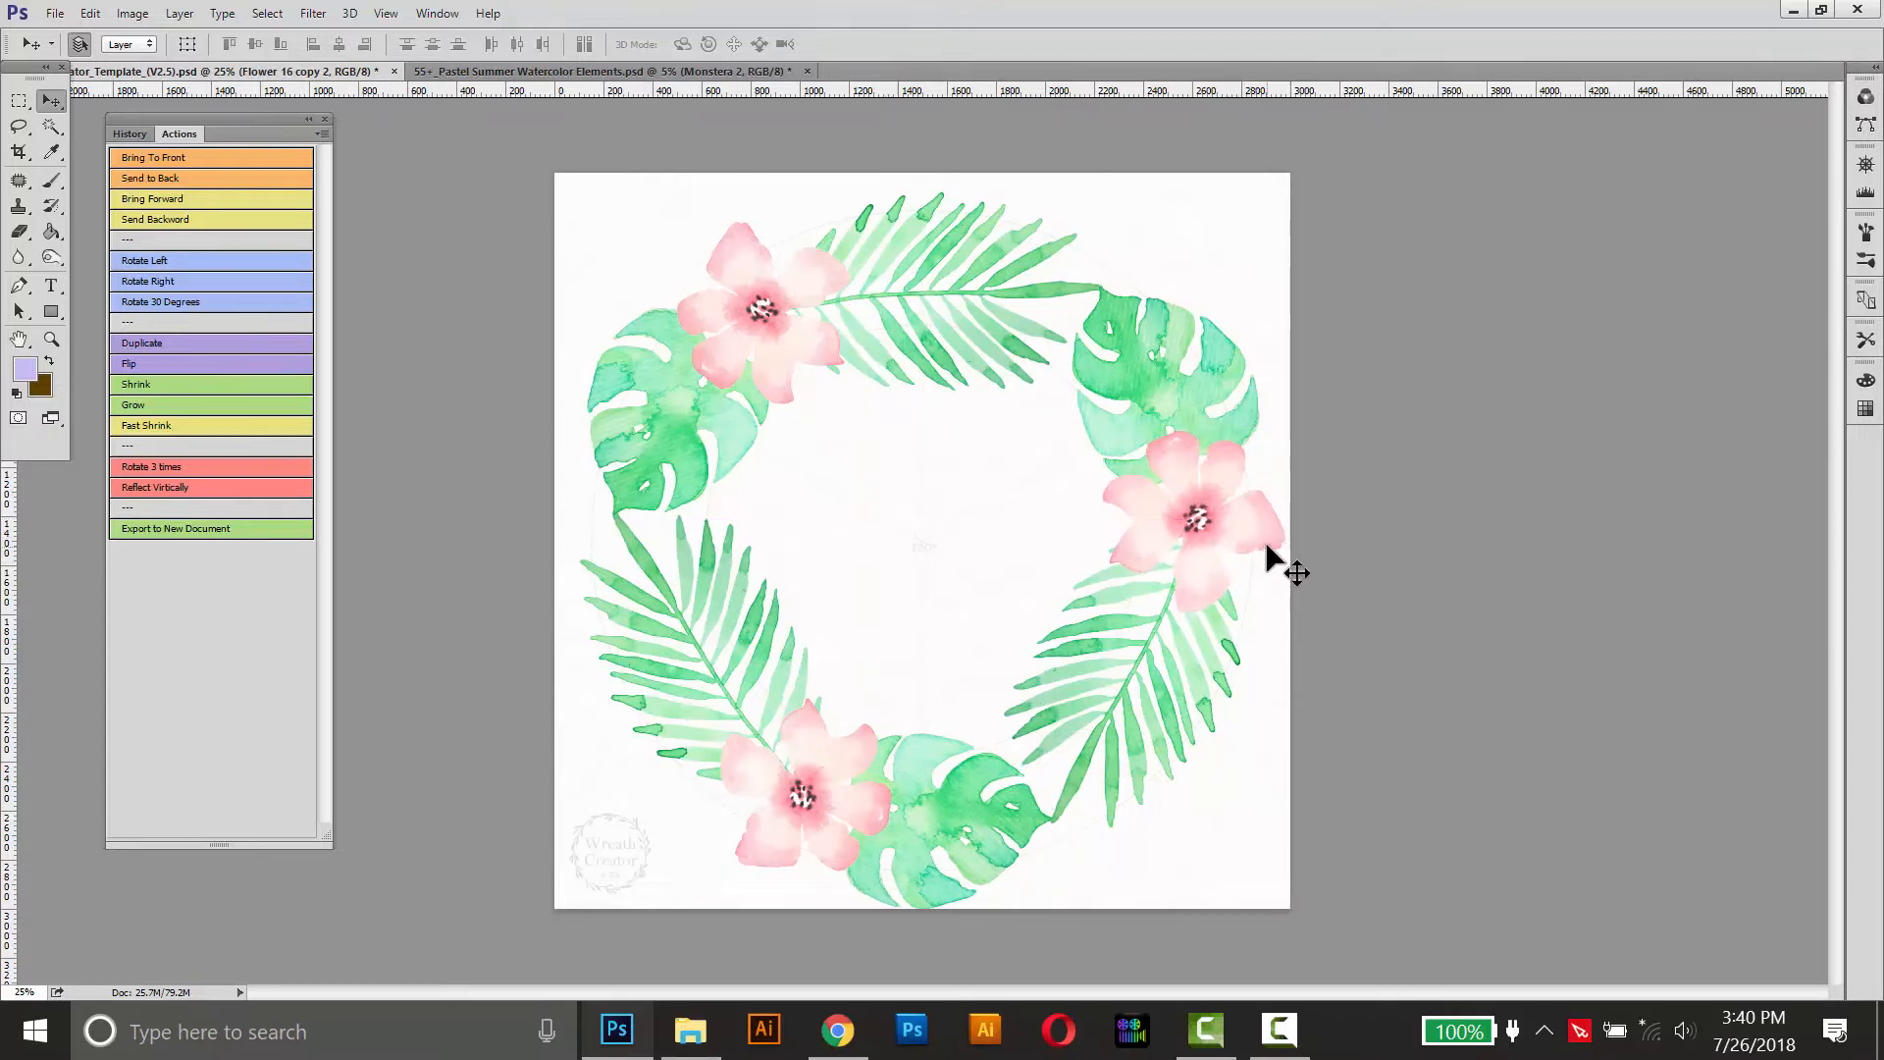
drag(937, 800, 952, 772)
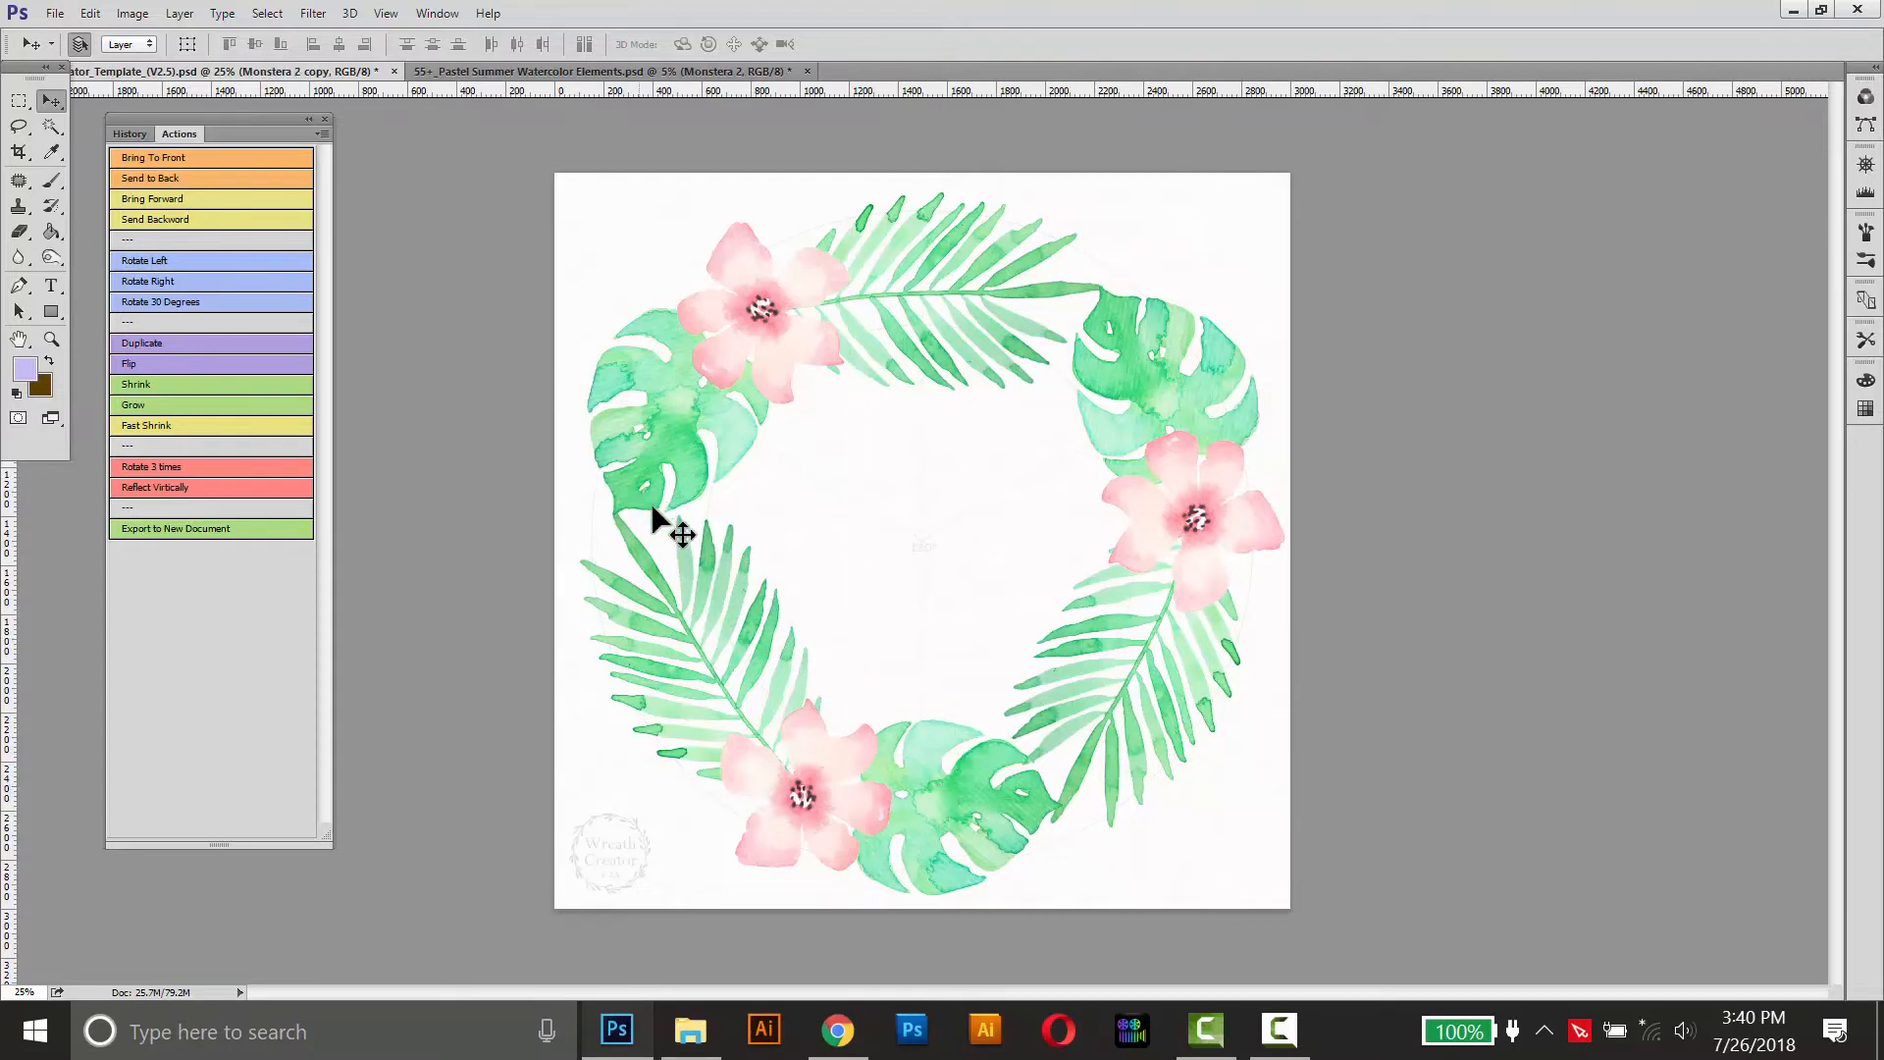
Step: Shift the left palm leaf outward, the left monstera leaf slightly down and the top palm leaf slightly up
drag(651, 568, 638, 542)
drag(674, 404, 679, 417)
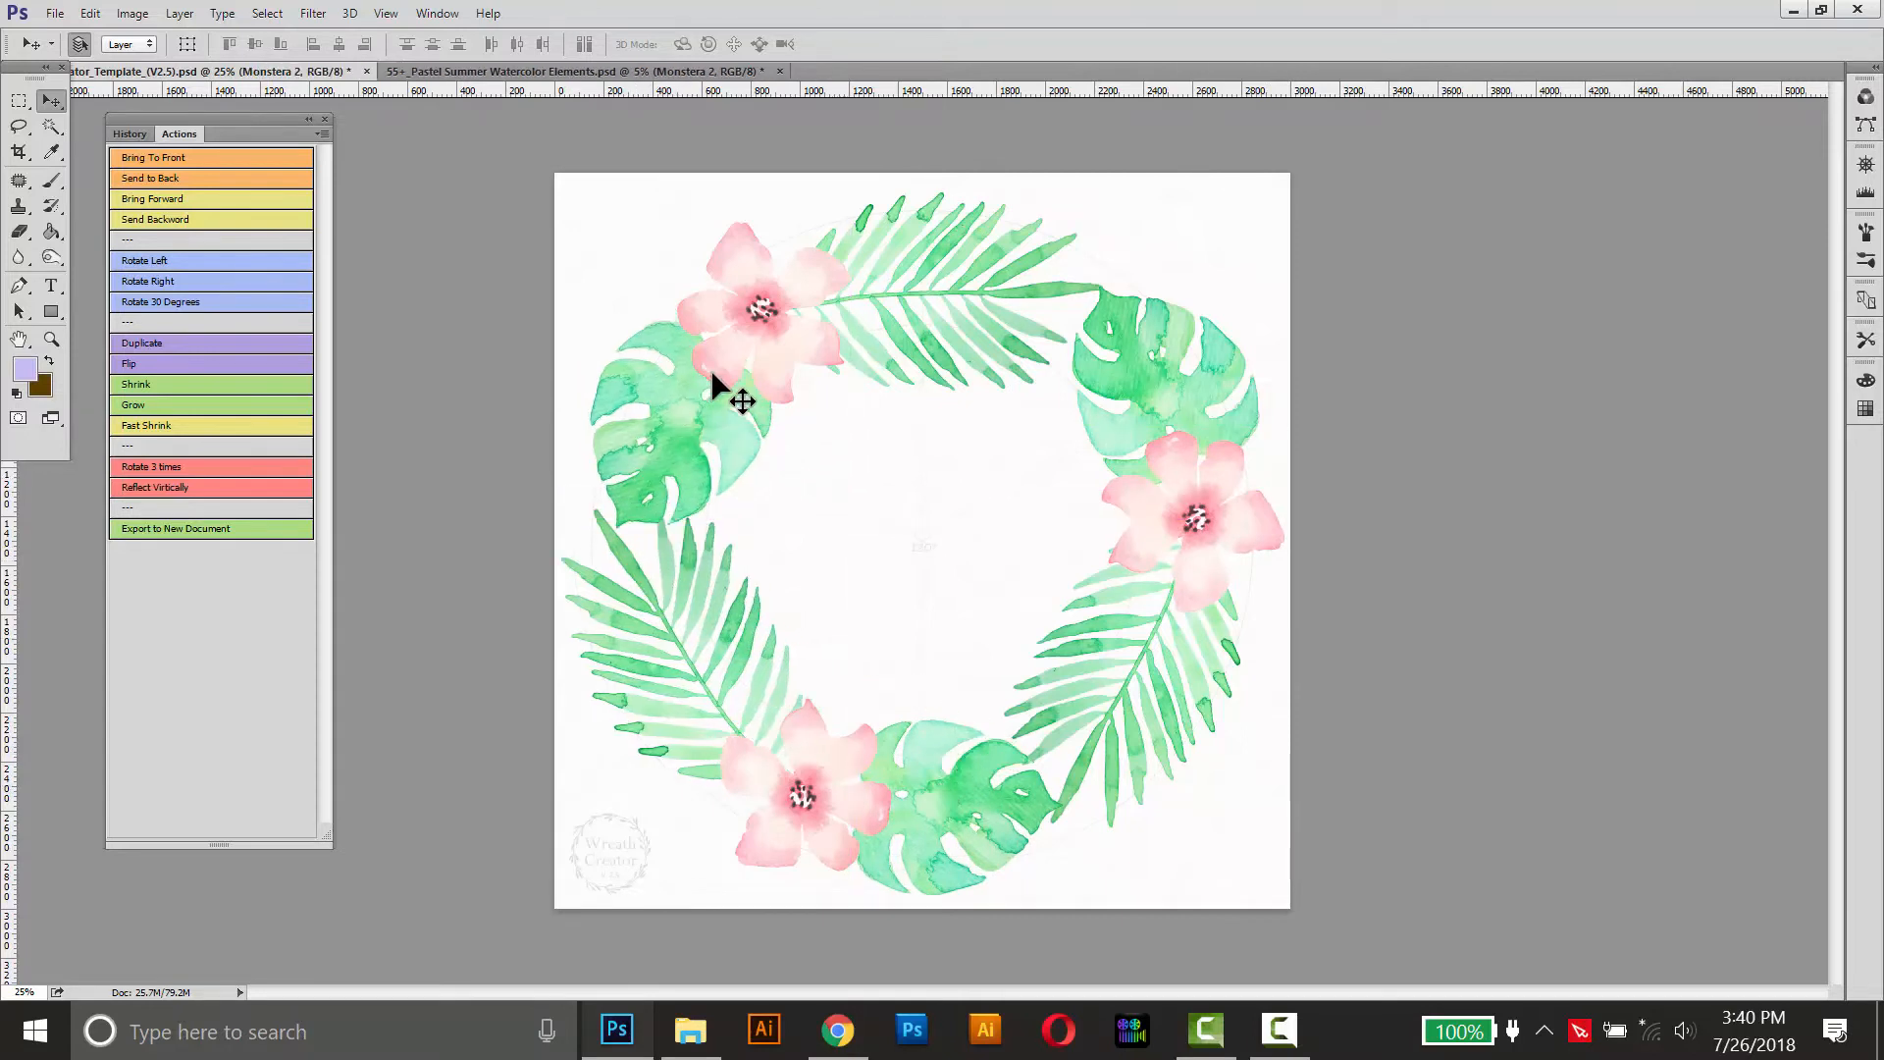
drag(630, 561, 631, 557)
drag(697, 456, 689, 454)
click(912, 222)
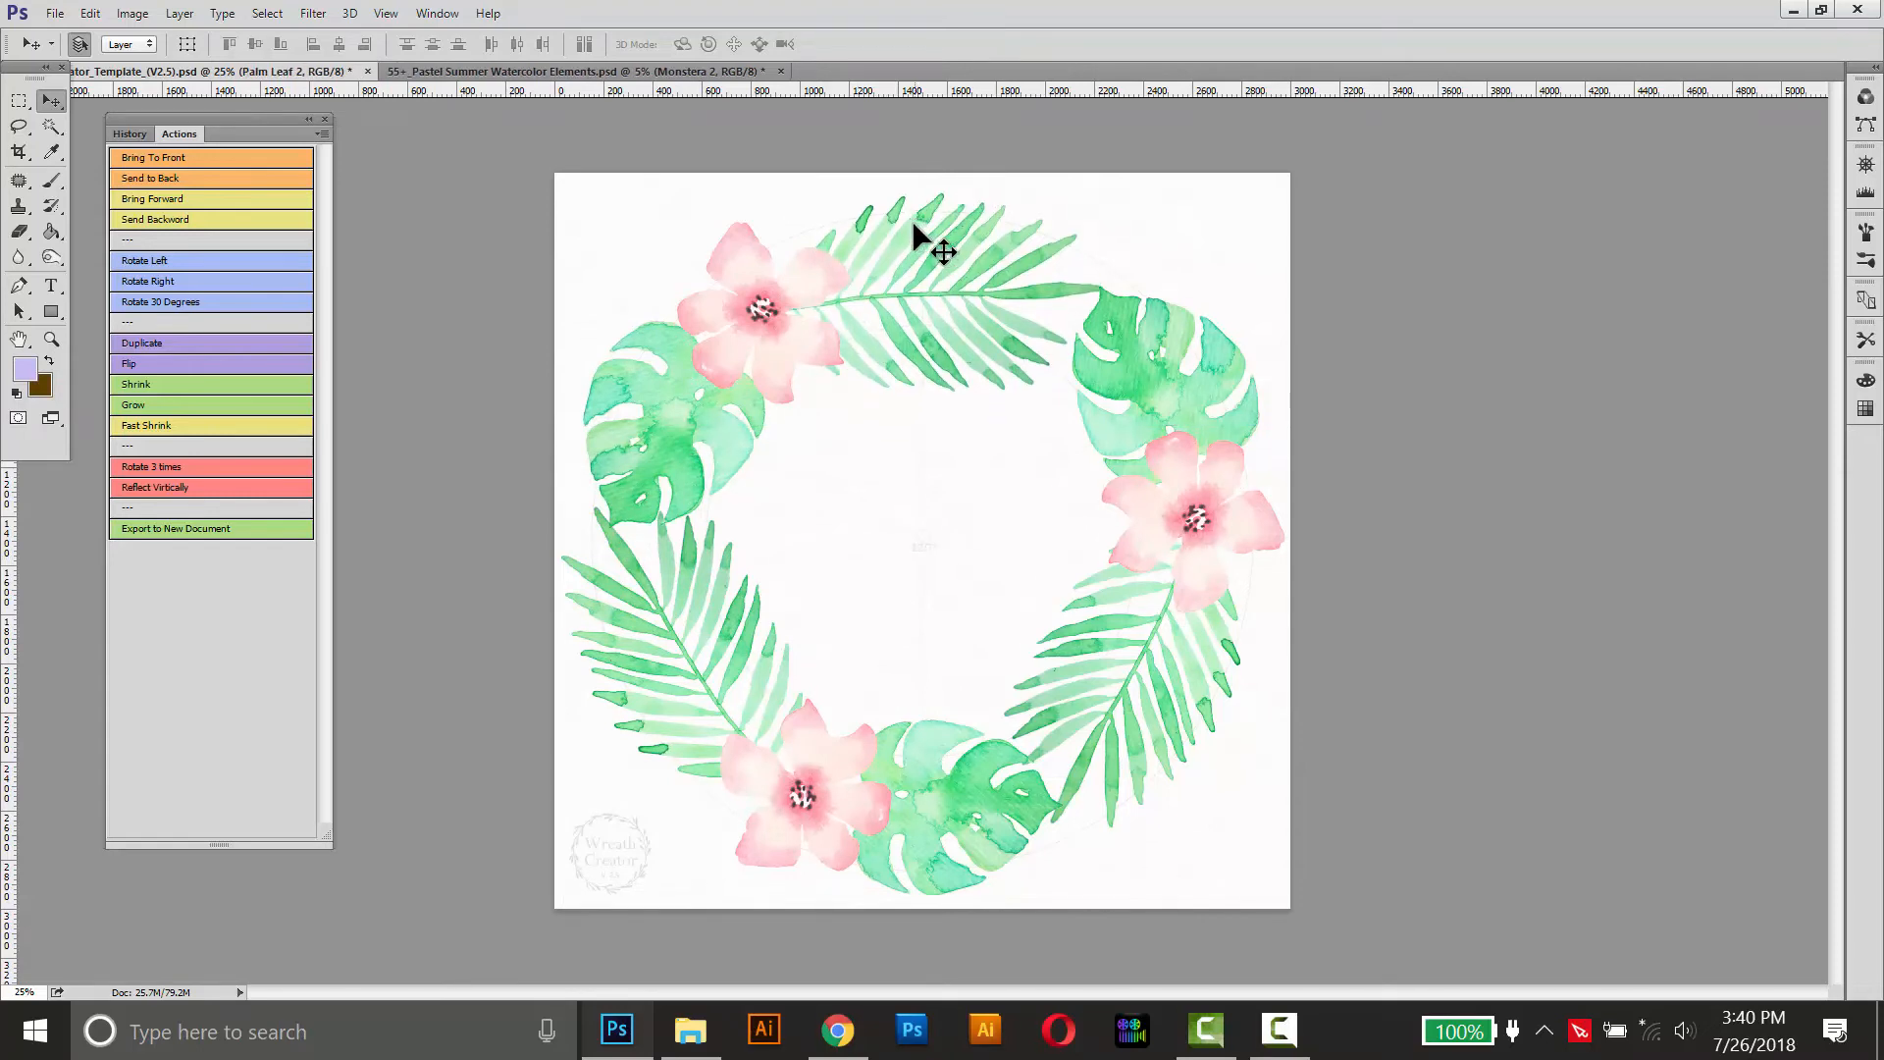
drag(912, 234, 921, 242)
click(1174, 261)
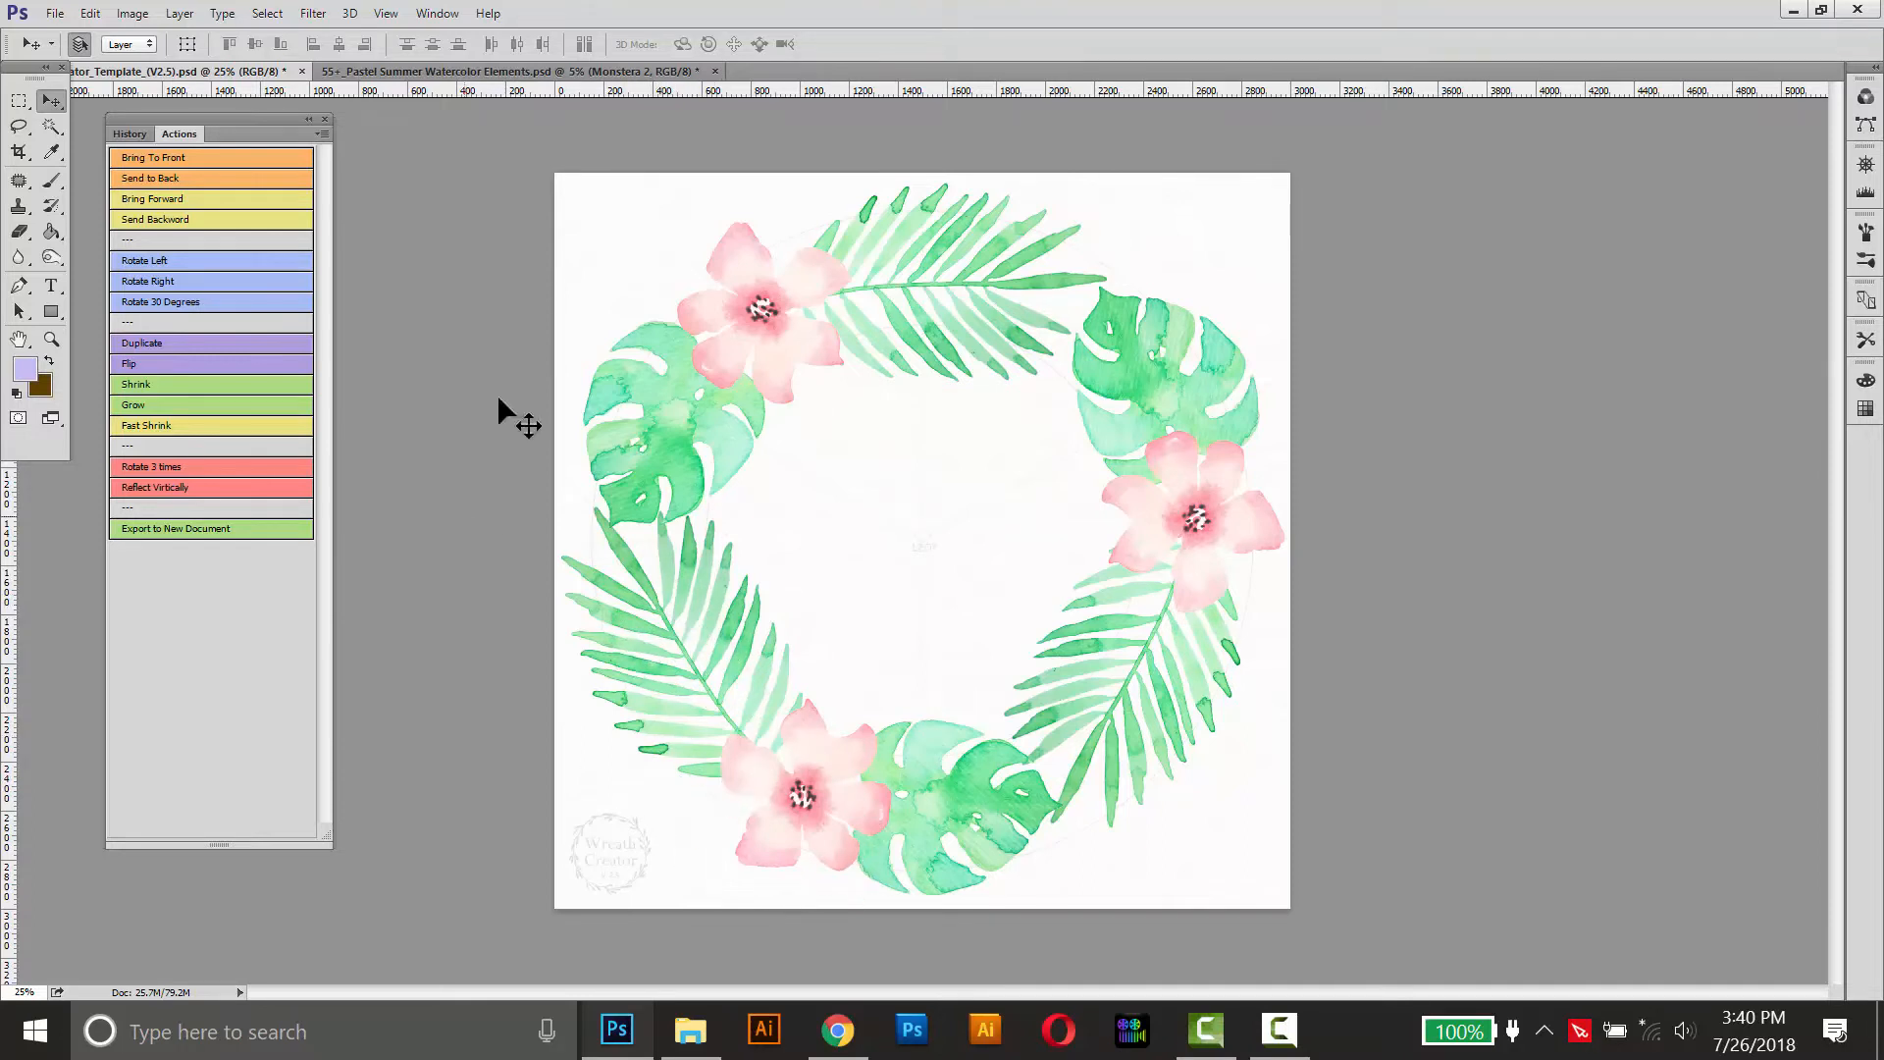
Step: Delete the palm leaves at the top and on the right side of the wreath
drag(909, 378, 931, 494)
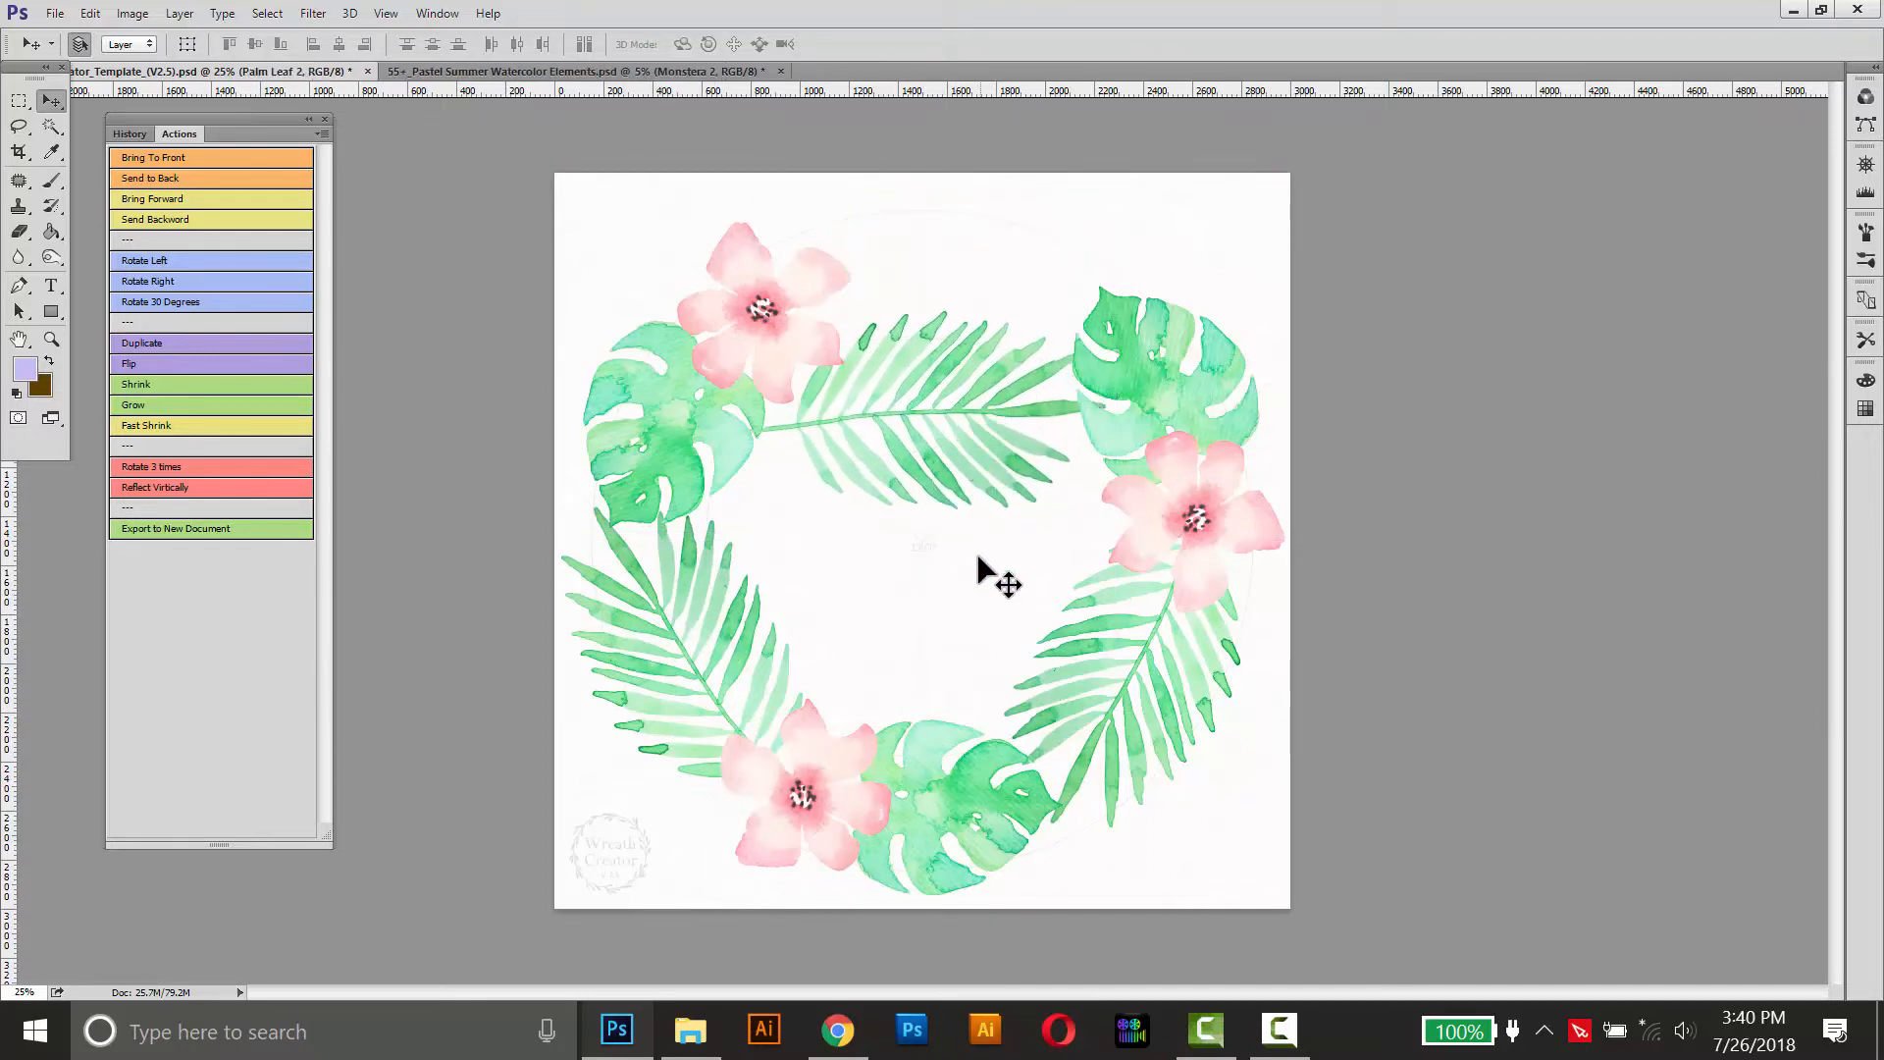
key(Delete)
drag(1090, 640, 993, 492)
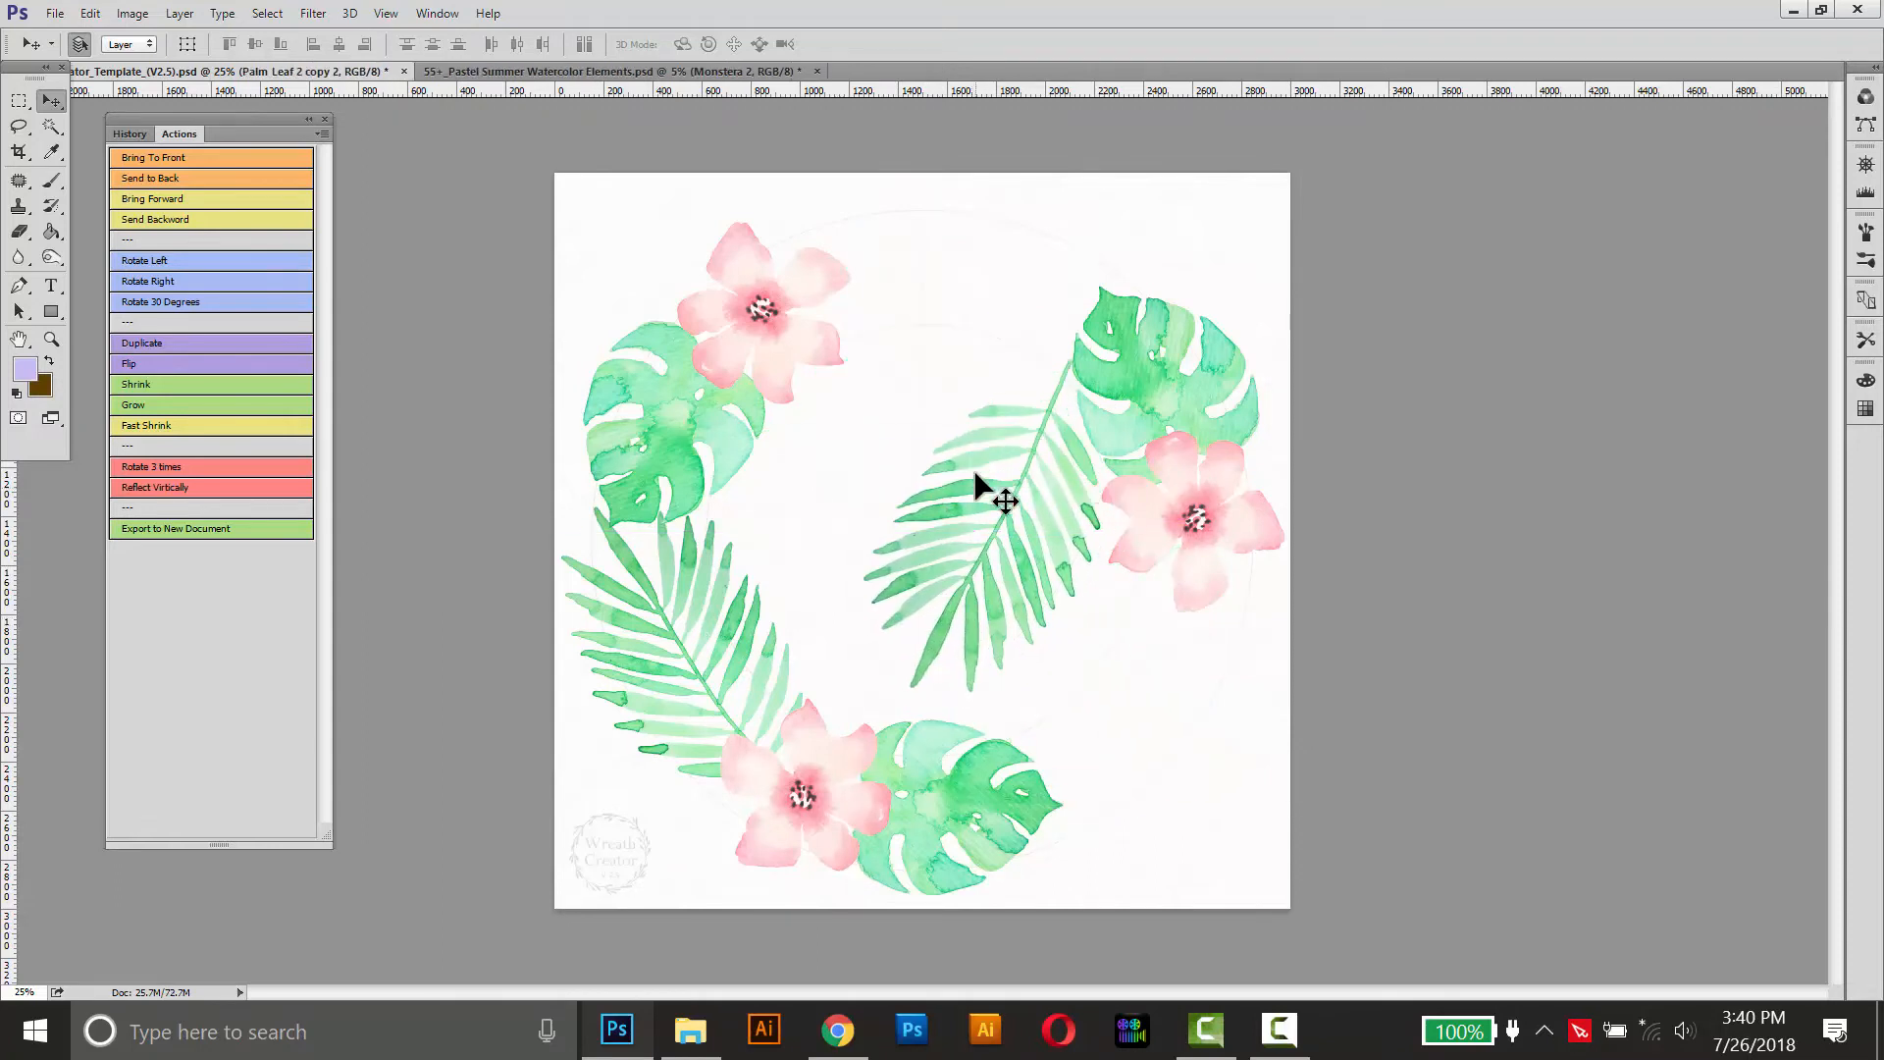
key(Delete)
Step: Rotate the remaining palm leaf slightly counterclockwise above the lower flower and repeat it around the wreath with Rotate 3 times
drag(631, 580, 658, 612)
key(ctrl+t)
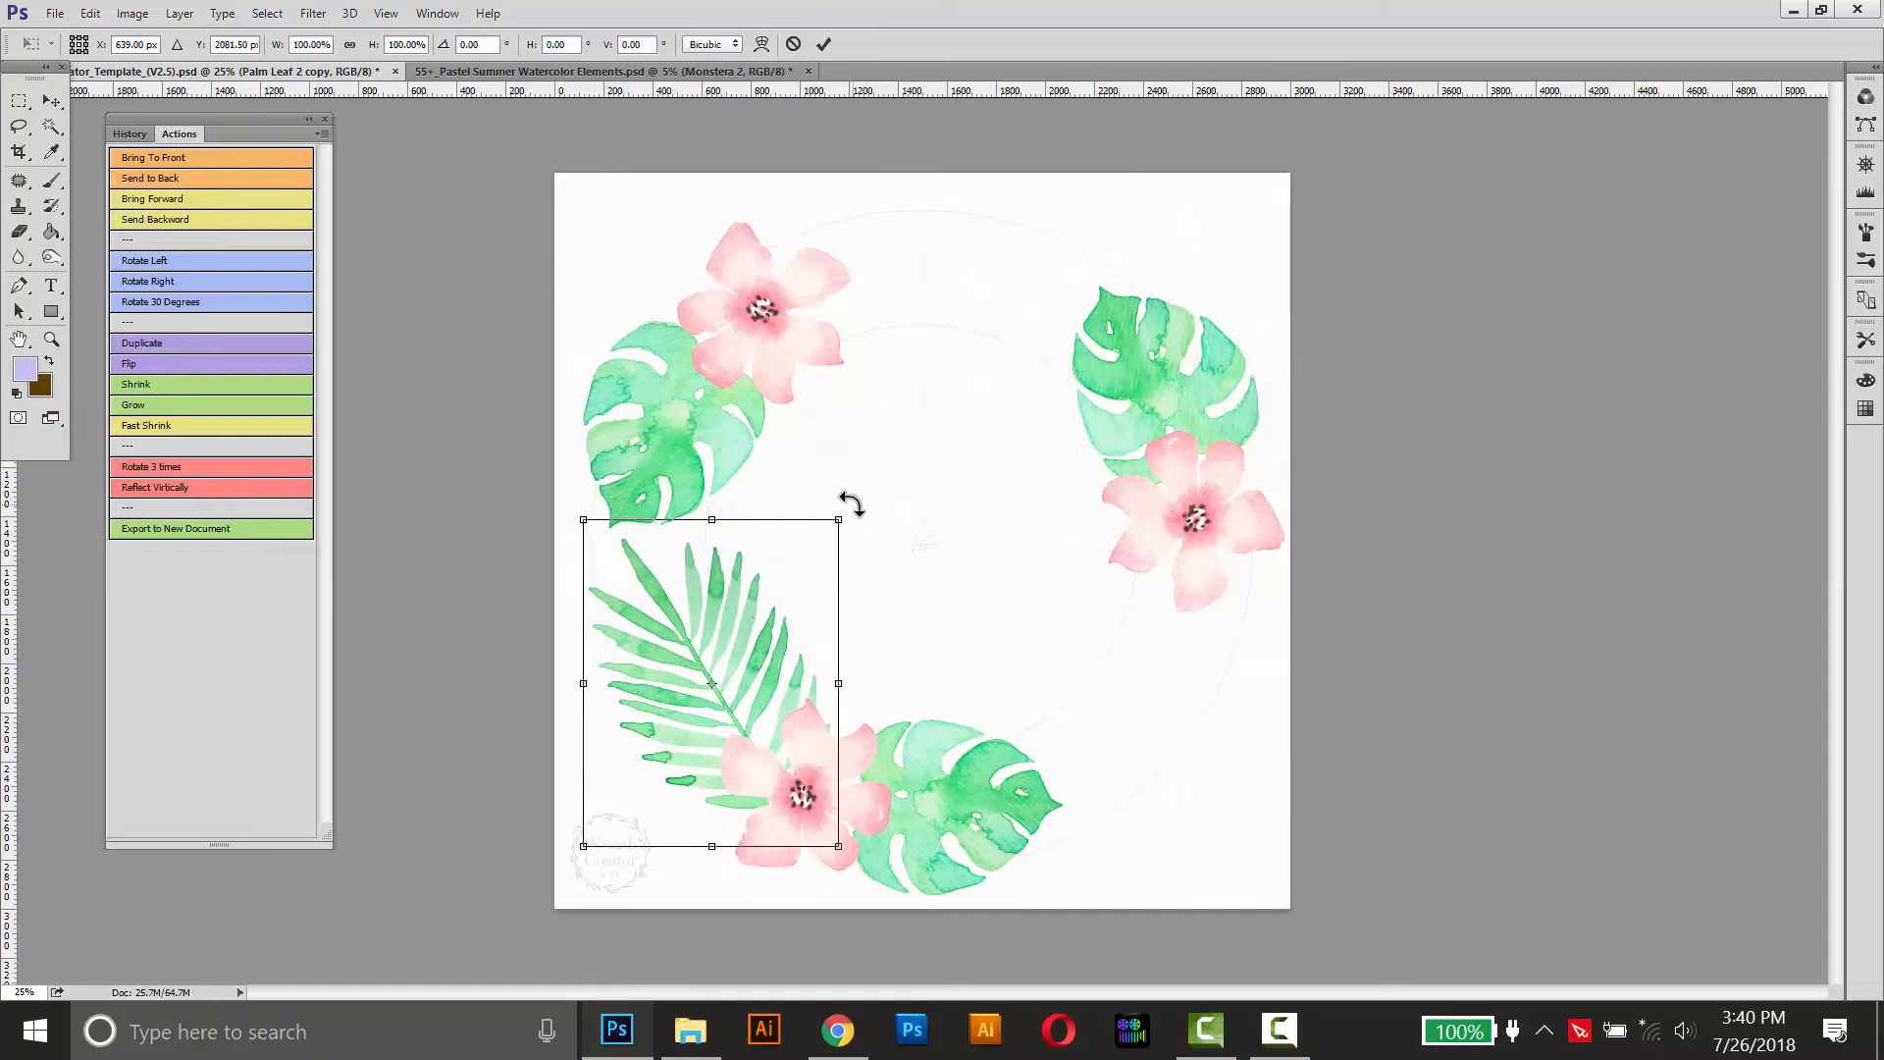
drag(840, 502, 781, 532)
drag(658, 622, 652, 623)
drag(681, 522, 682, 513)
key(Return)
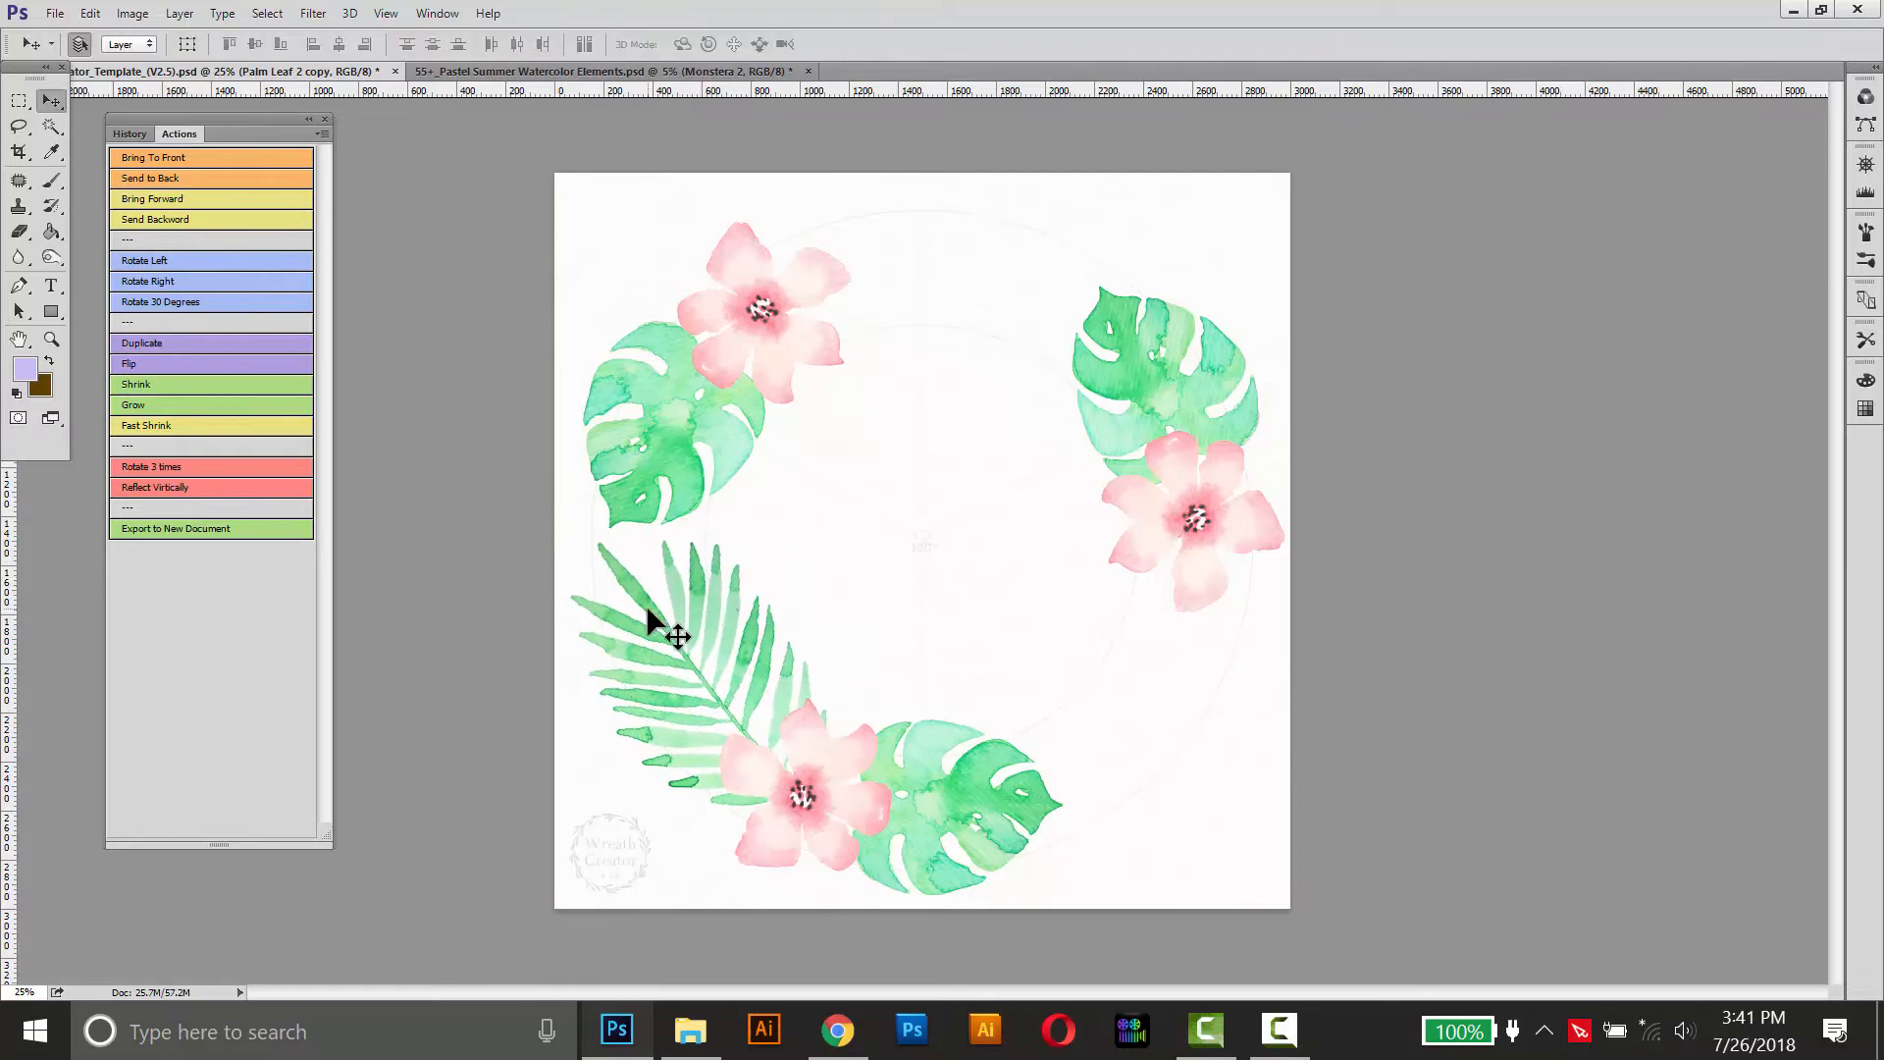
click(263, 466)
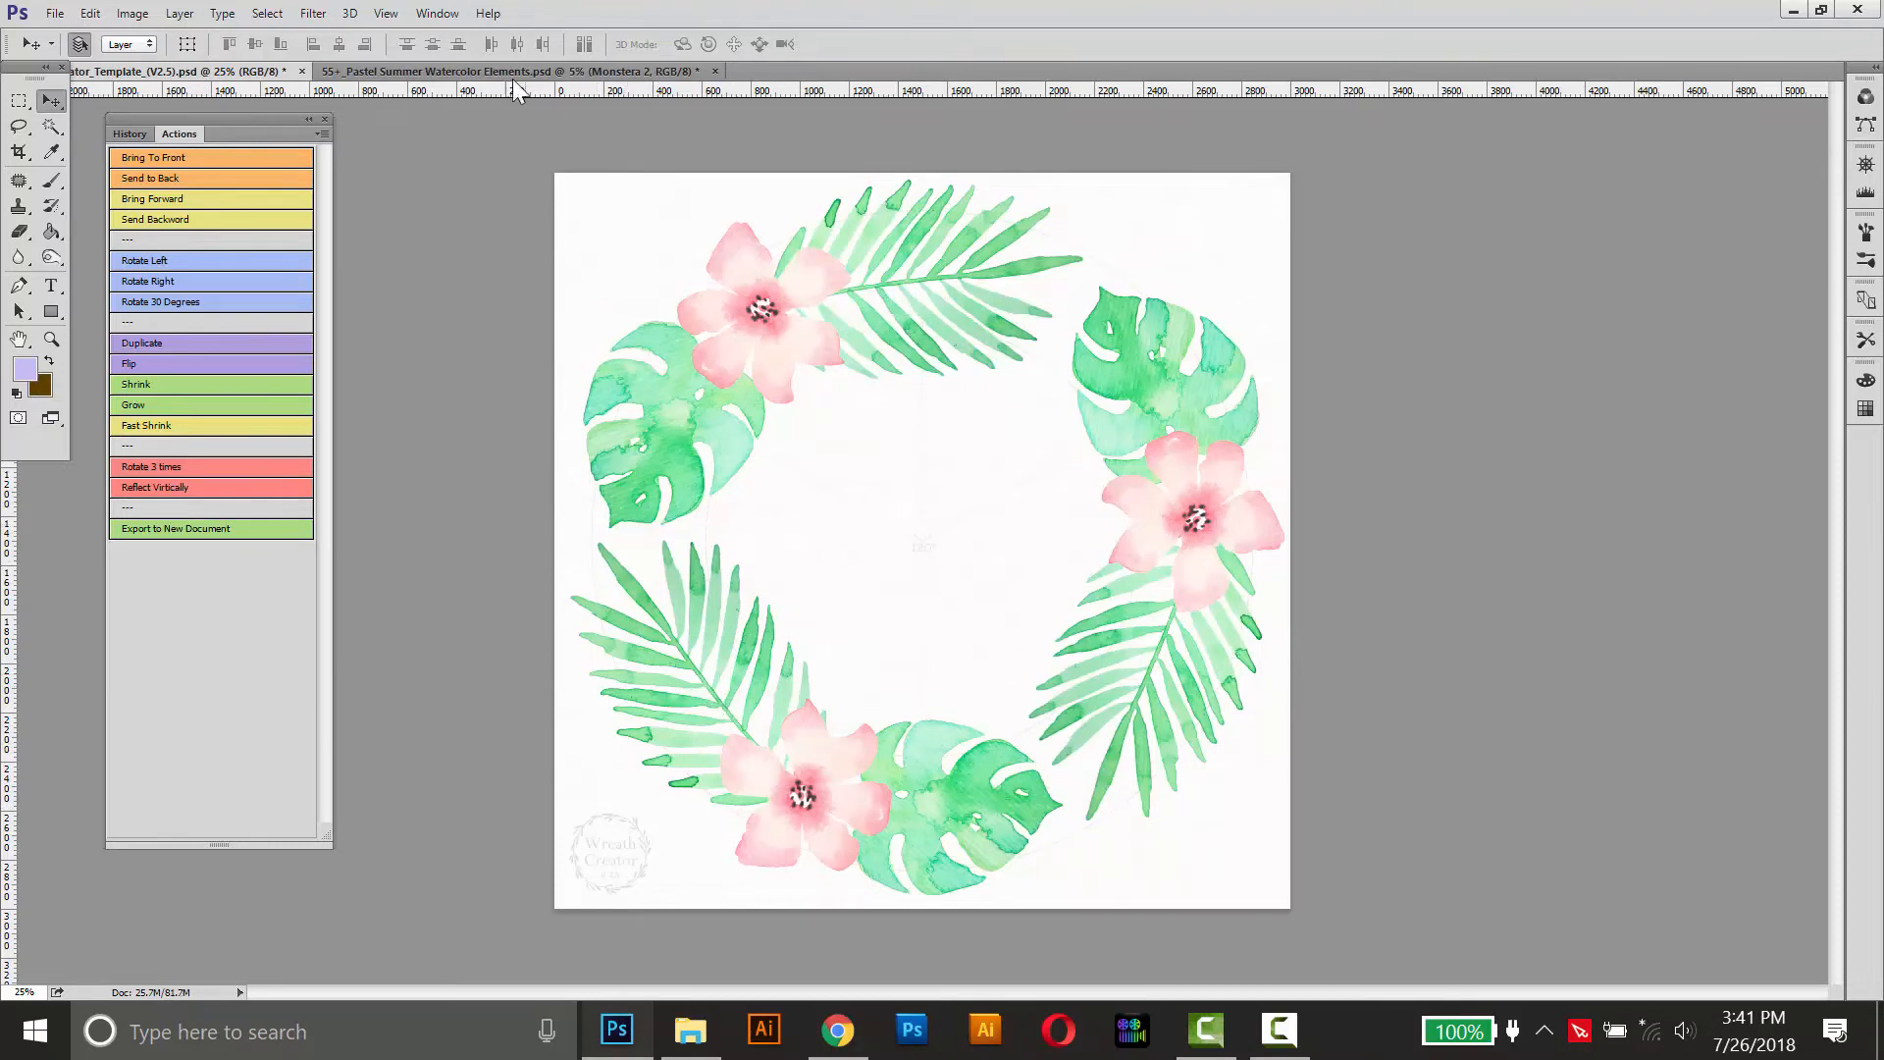
Step: Bring the watermelon slice from the summer elements document into the wreath template and reduce it with Fast Shrink
click(451, 73)
drag(1161, 514, 1087, 527)
drag(959, 622, 1016, 397)
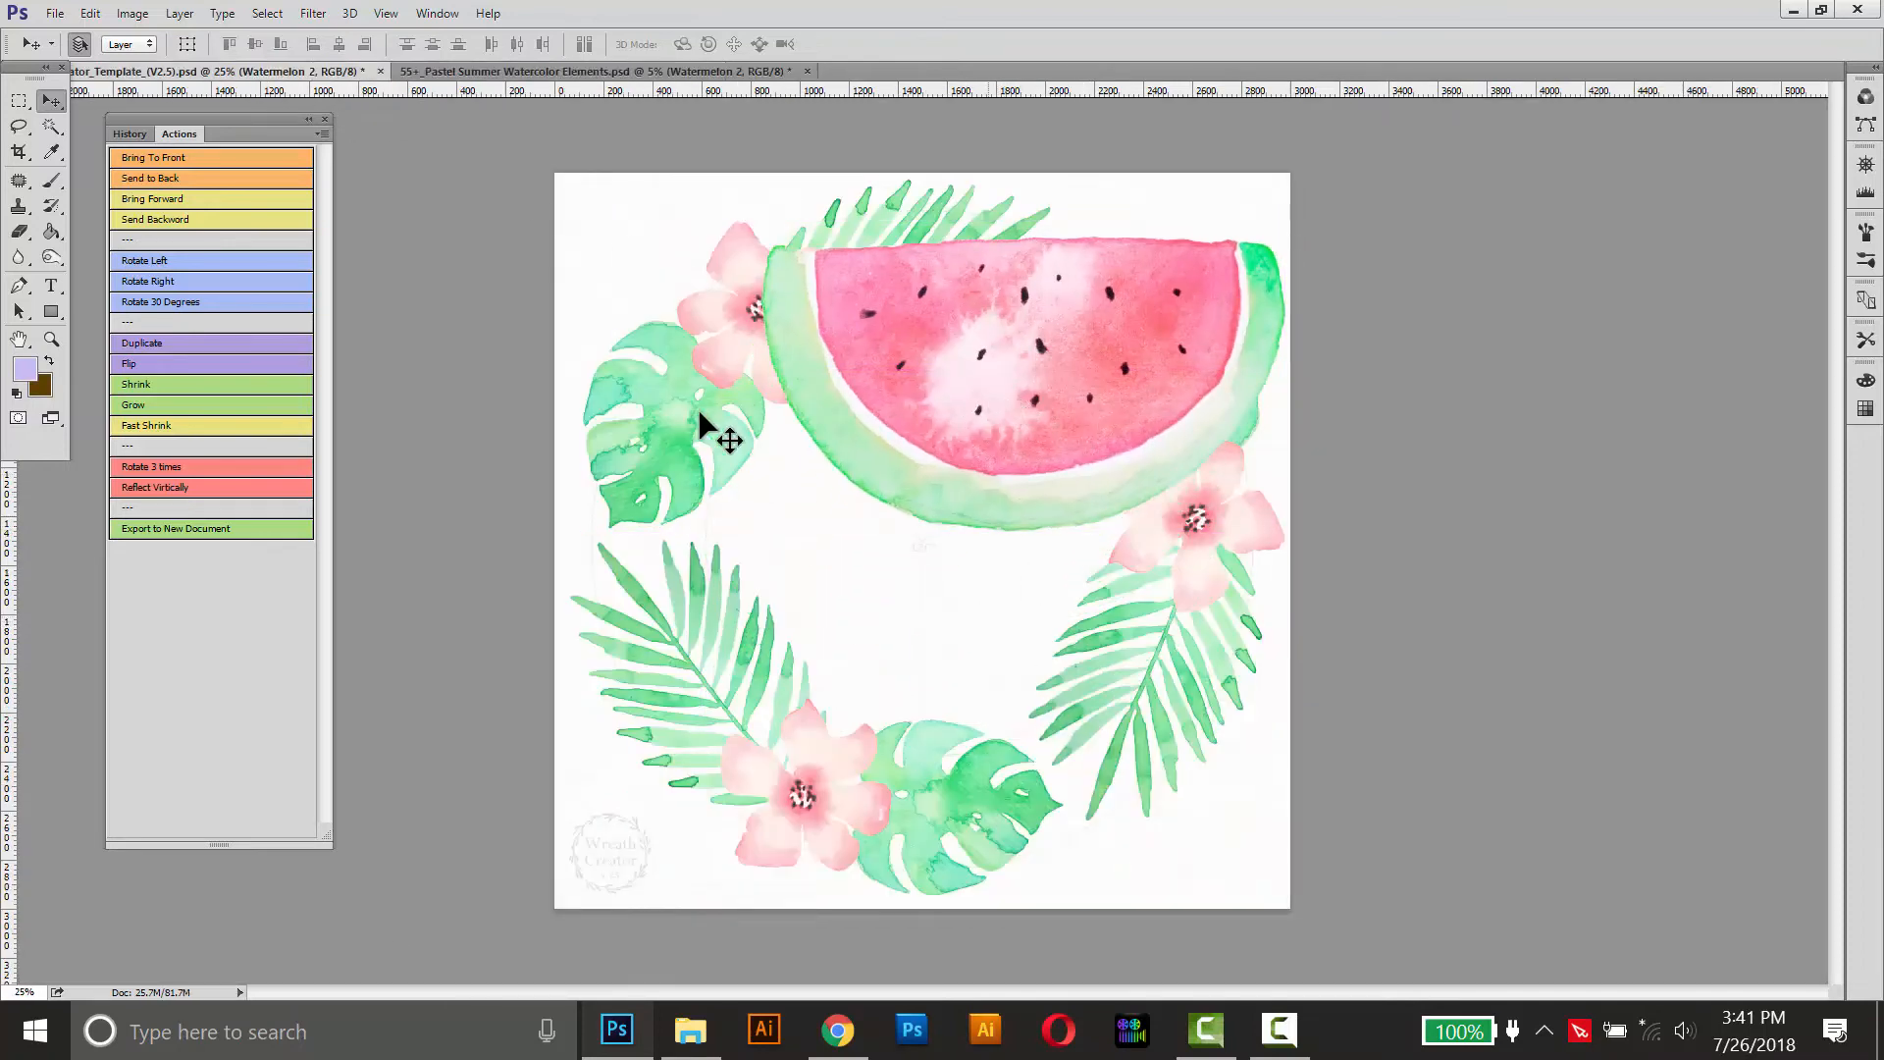
click(155, 432)
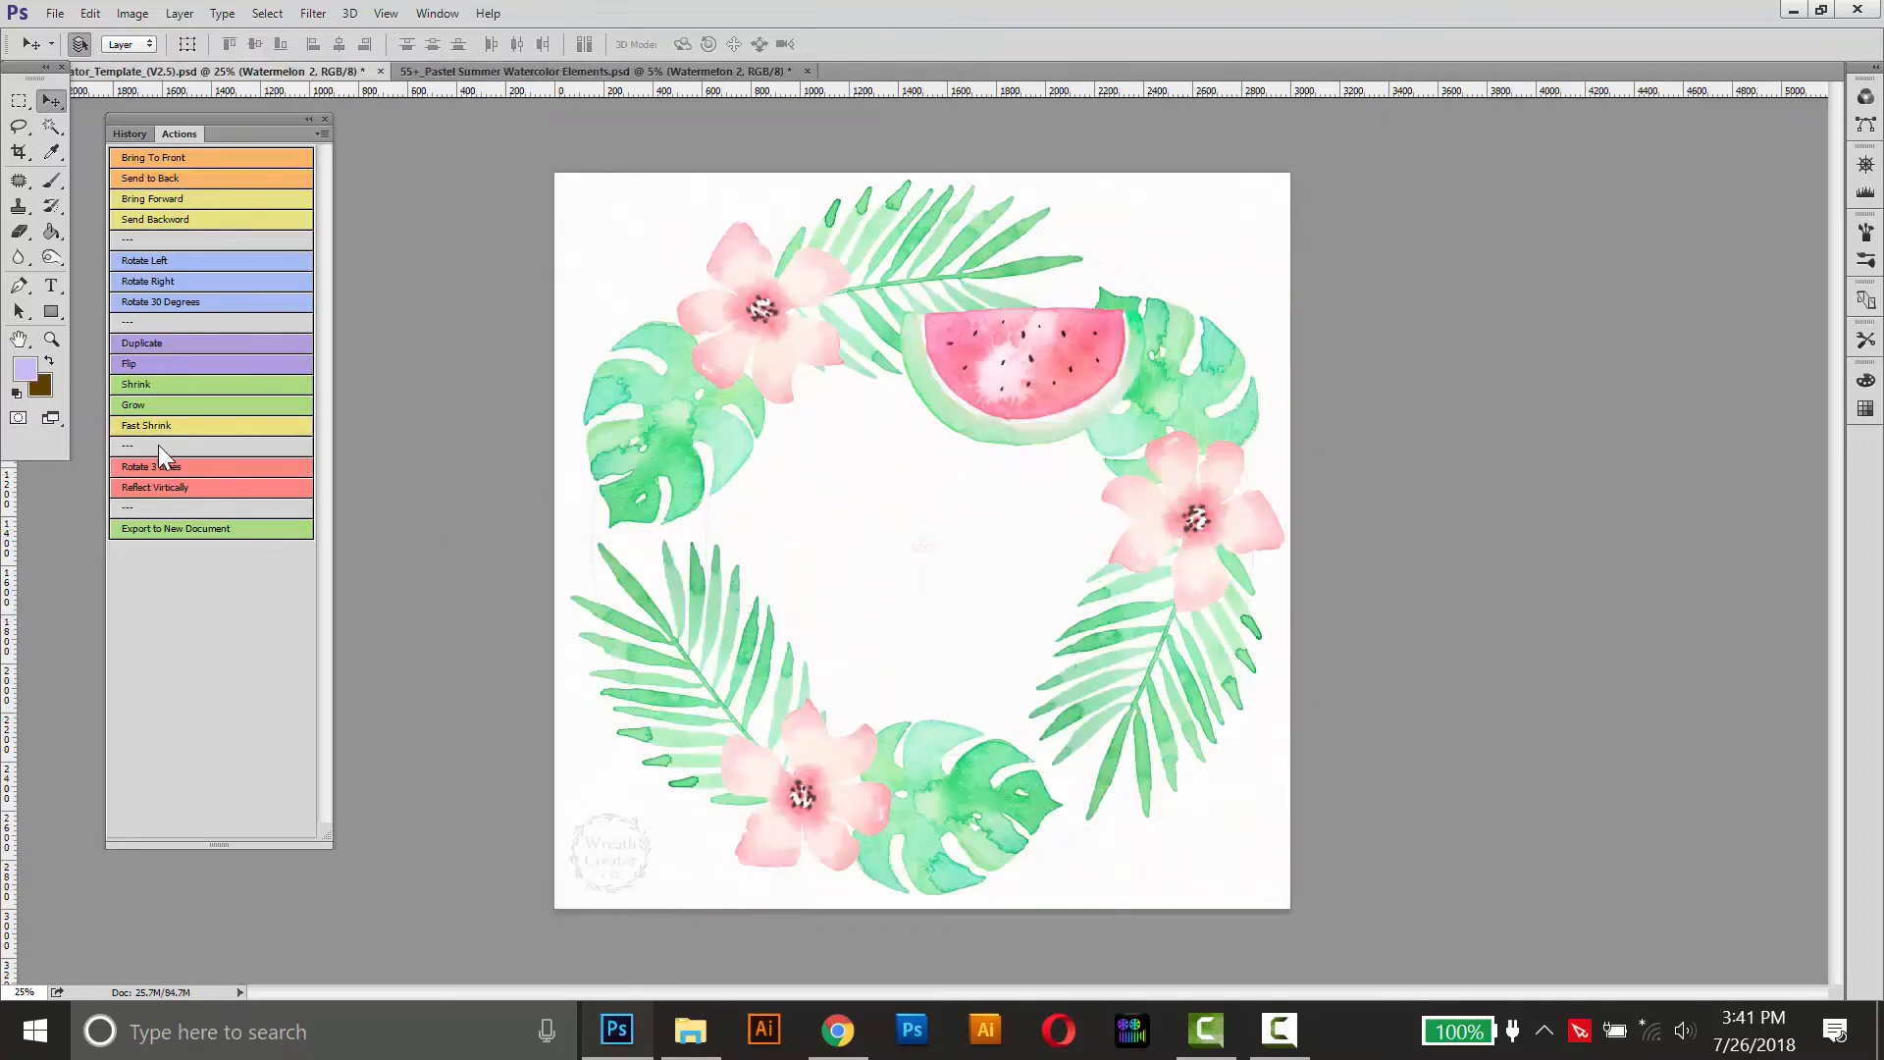
Step: Try the Shrink and Grow actions on the watermelon and move it over the gap between the top palm leaf and right monstera leaf
drag(1008, 326, 1016, 307)
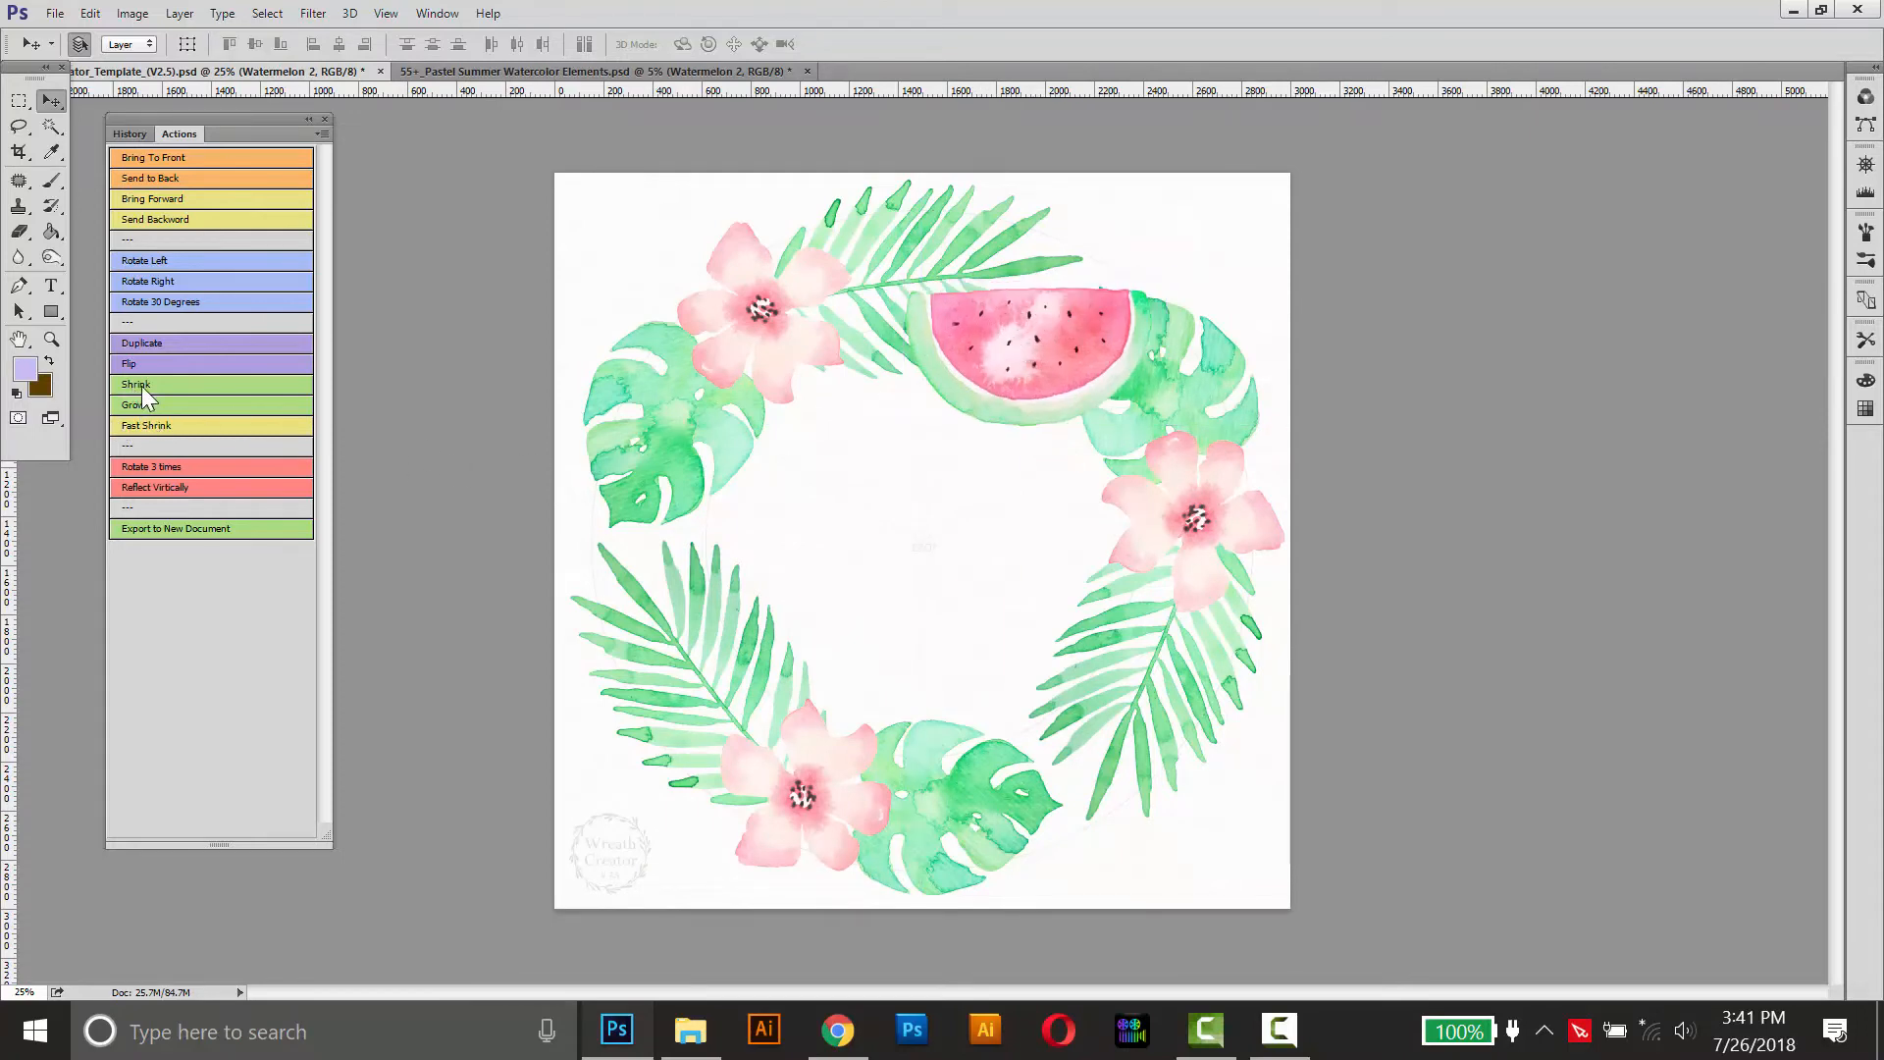
click(144, 385)
click(132, 405)
drag(1043, 370, 1021, 316)
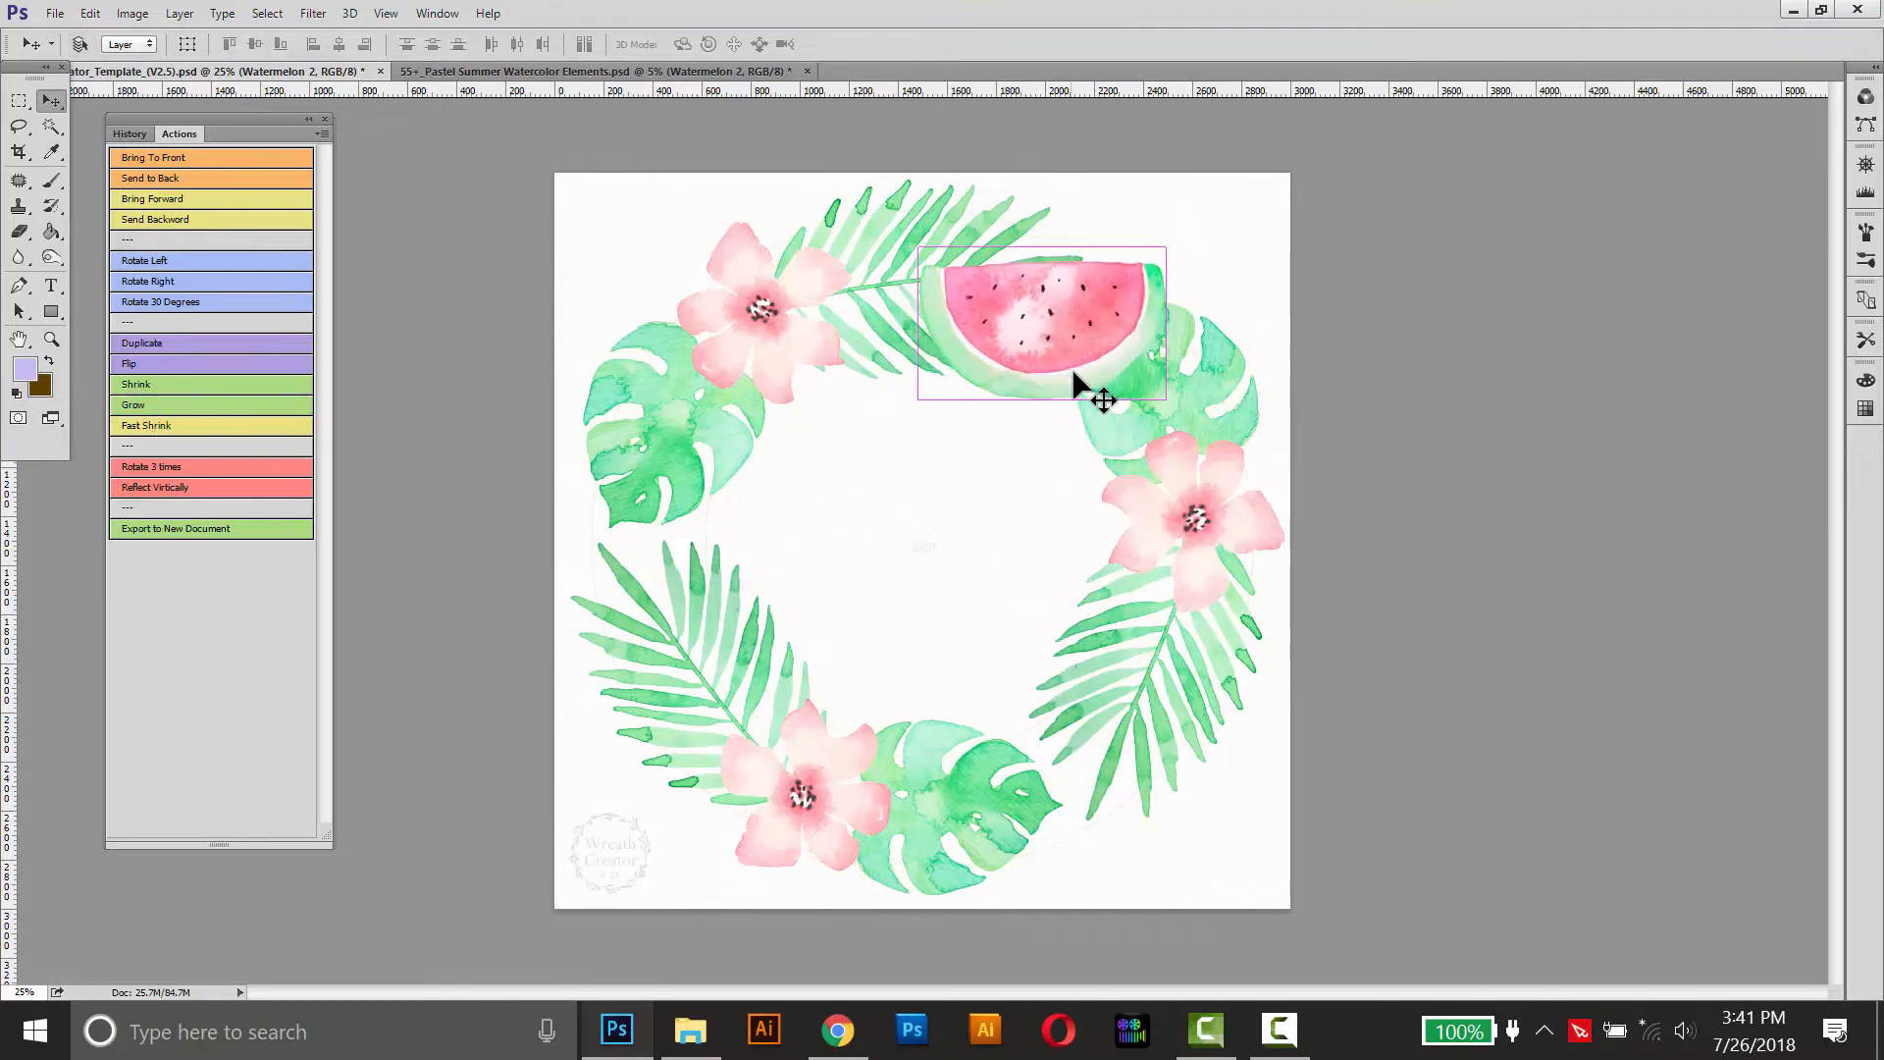
Step: Scale the watermelon down and tilt it counterclockwise with Free Transform, fitting it between the palm leaf's tip and the monstera leaf
key(ctrl+t)
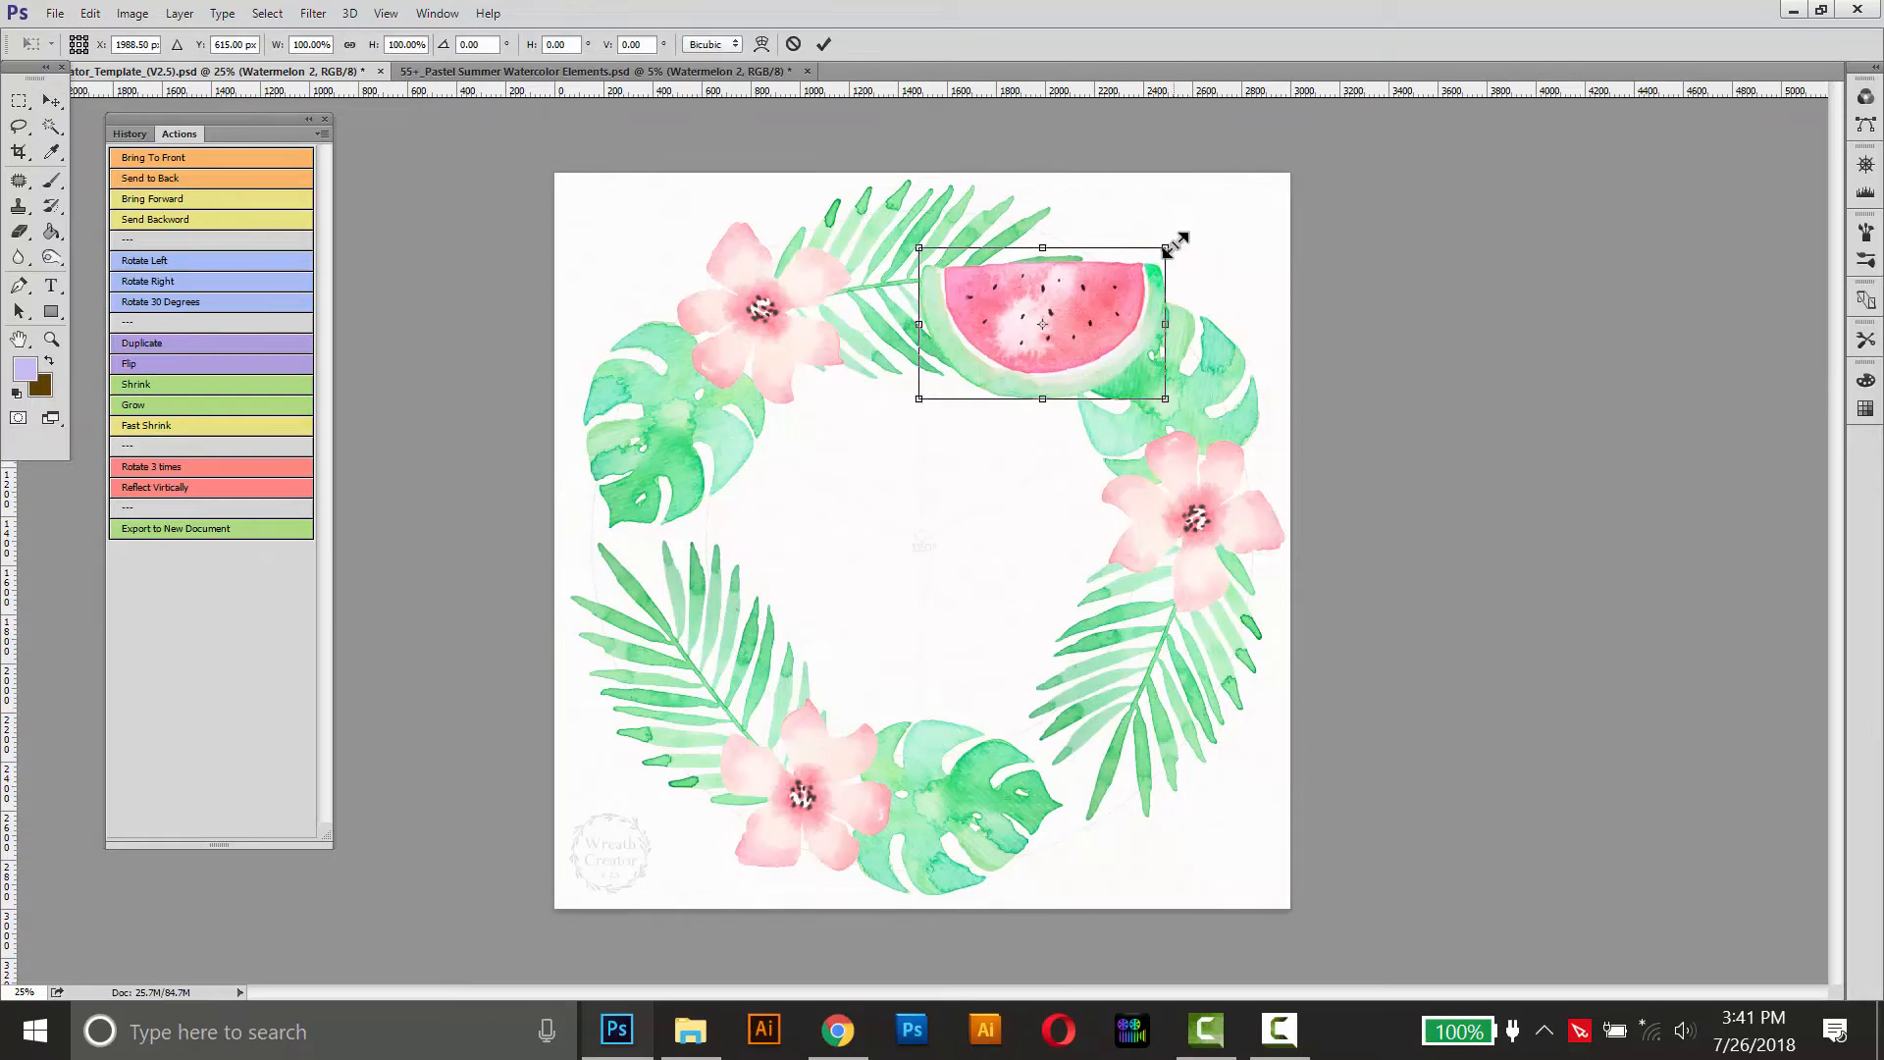
drag(1170, 246, 1107, 224)
drag(1048, 316, 1042, 298)
drag(1133, 250, 1129, 243)
key(Return)
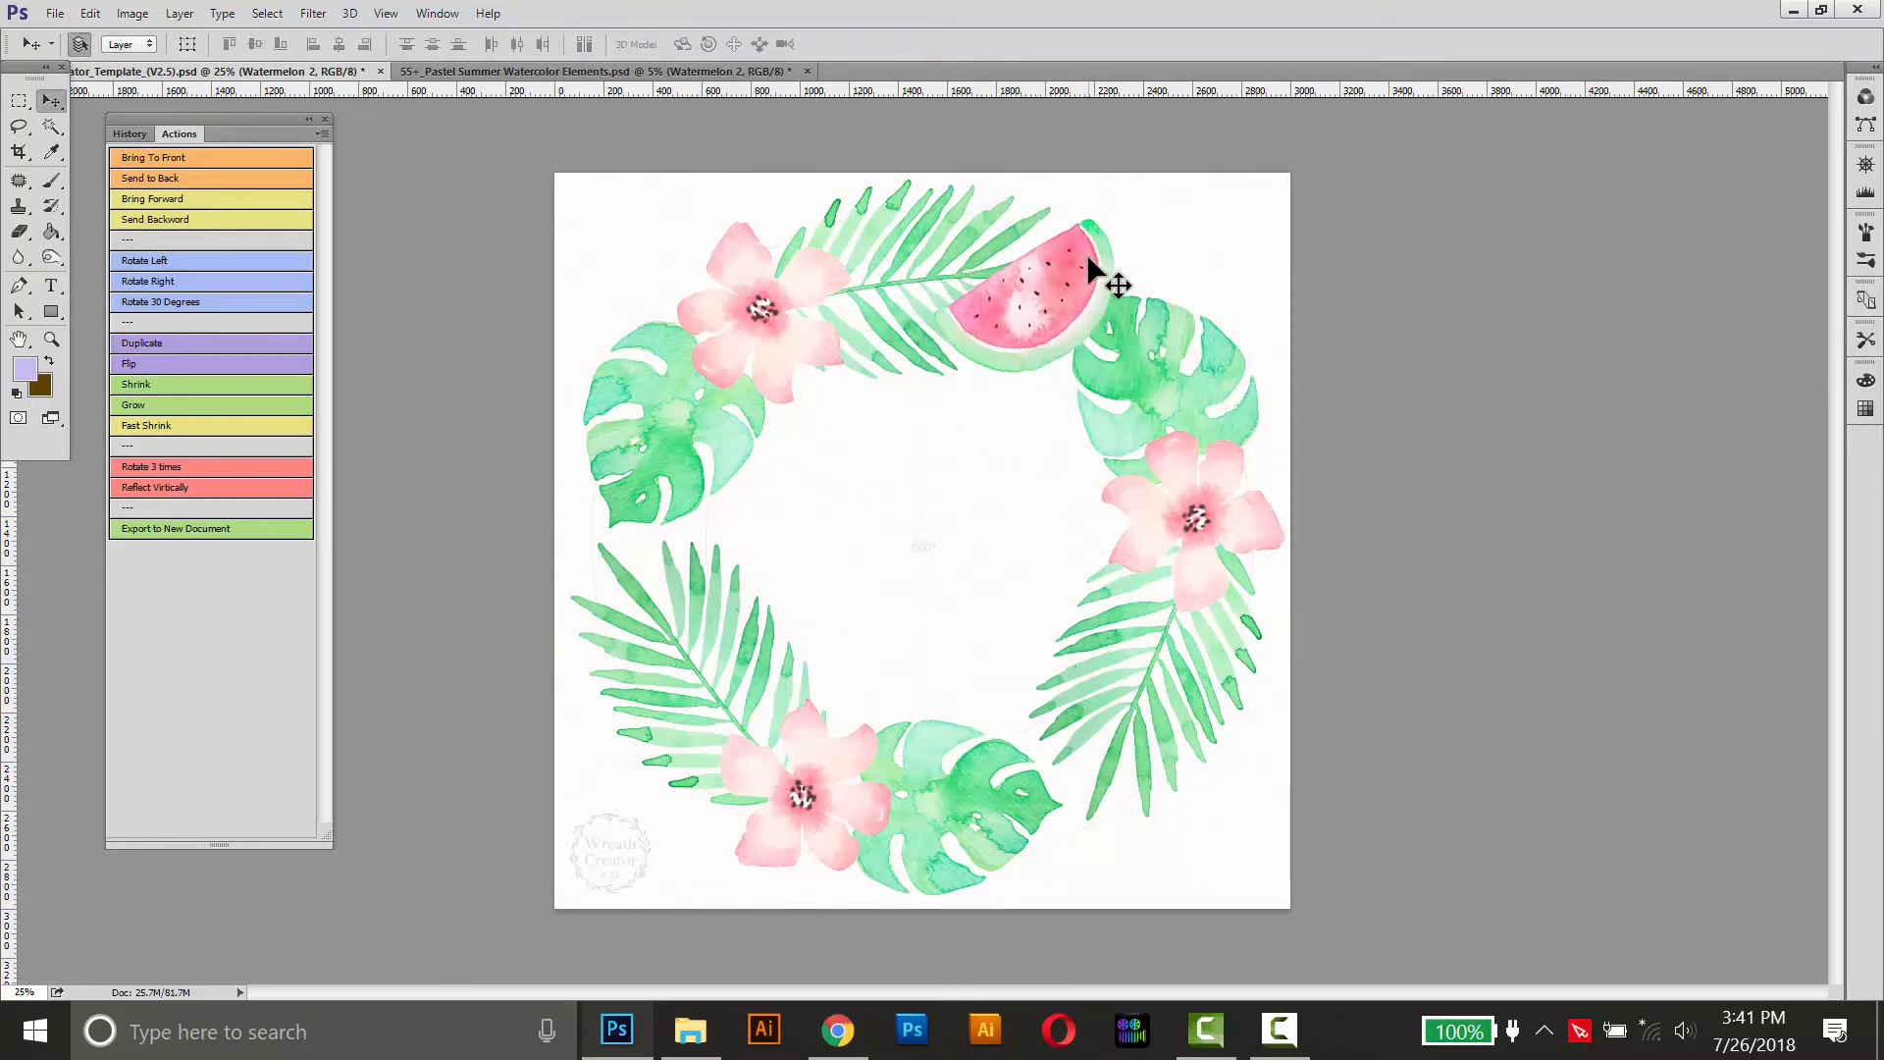
Step: Tuck the watermelon behind the monstera leaf with Send Backward and repeat it around the wreath with Rotate 3 times
click(162, 218)
click(169, 219)
drag(1036, 277, 1038, 290)
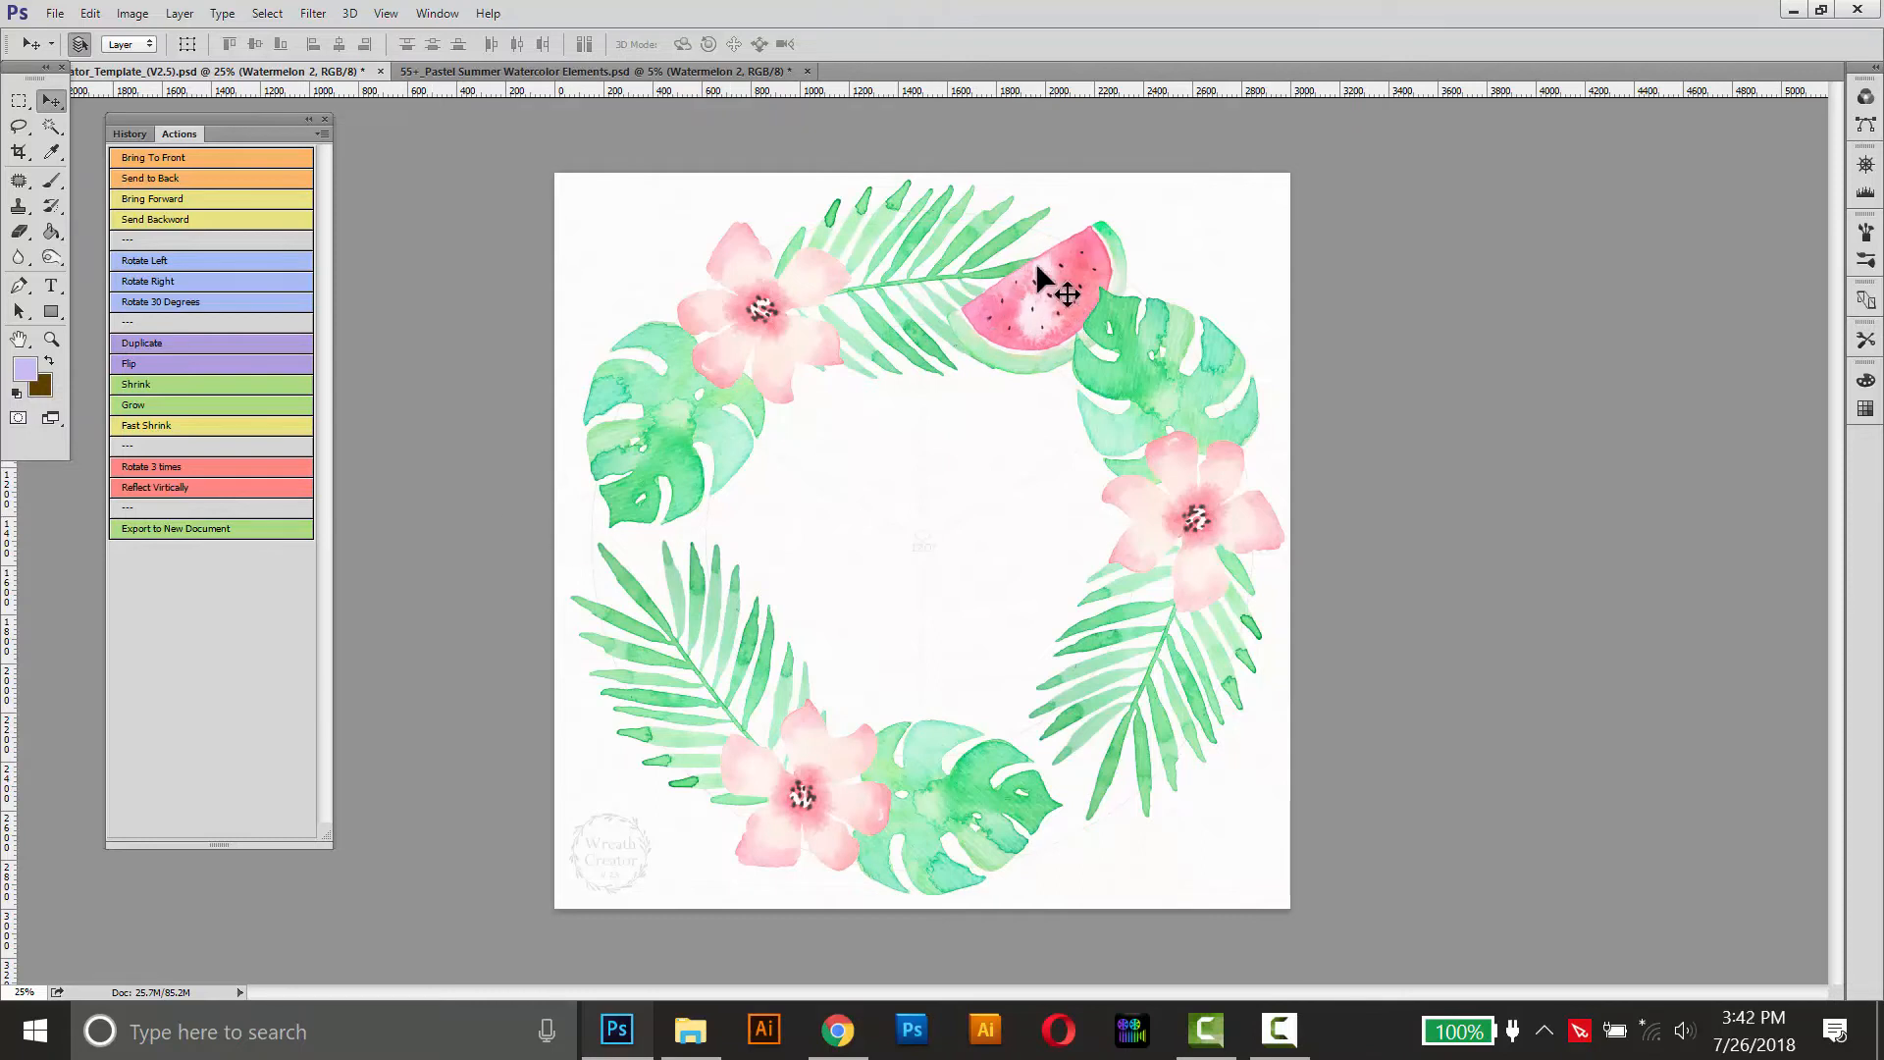
click(159, 467)
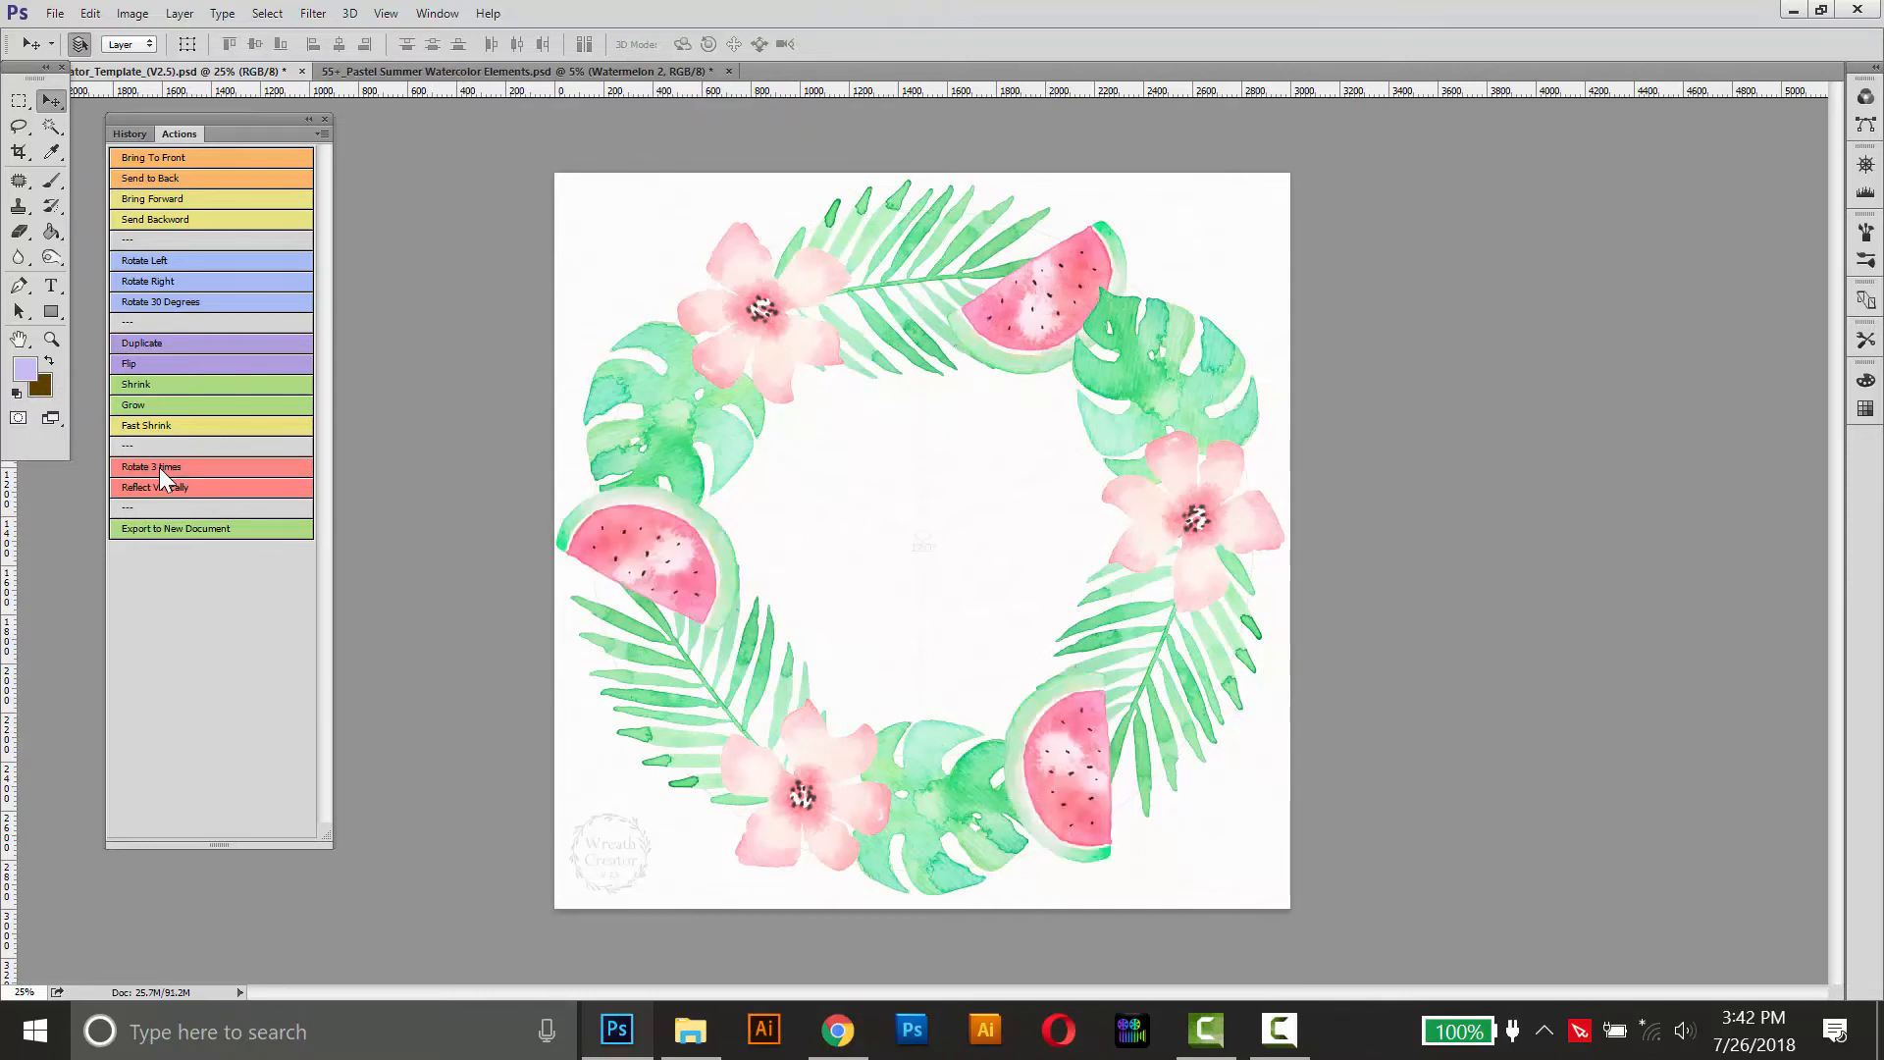
click(636, 535)
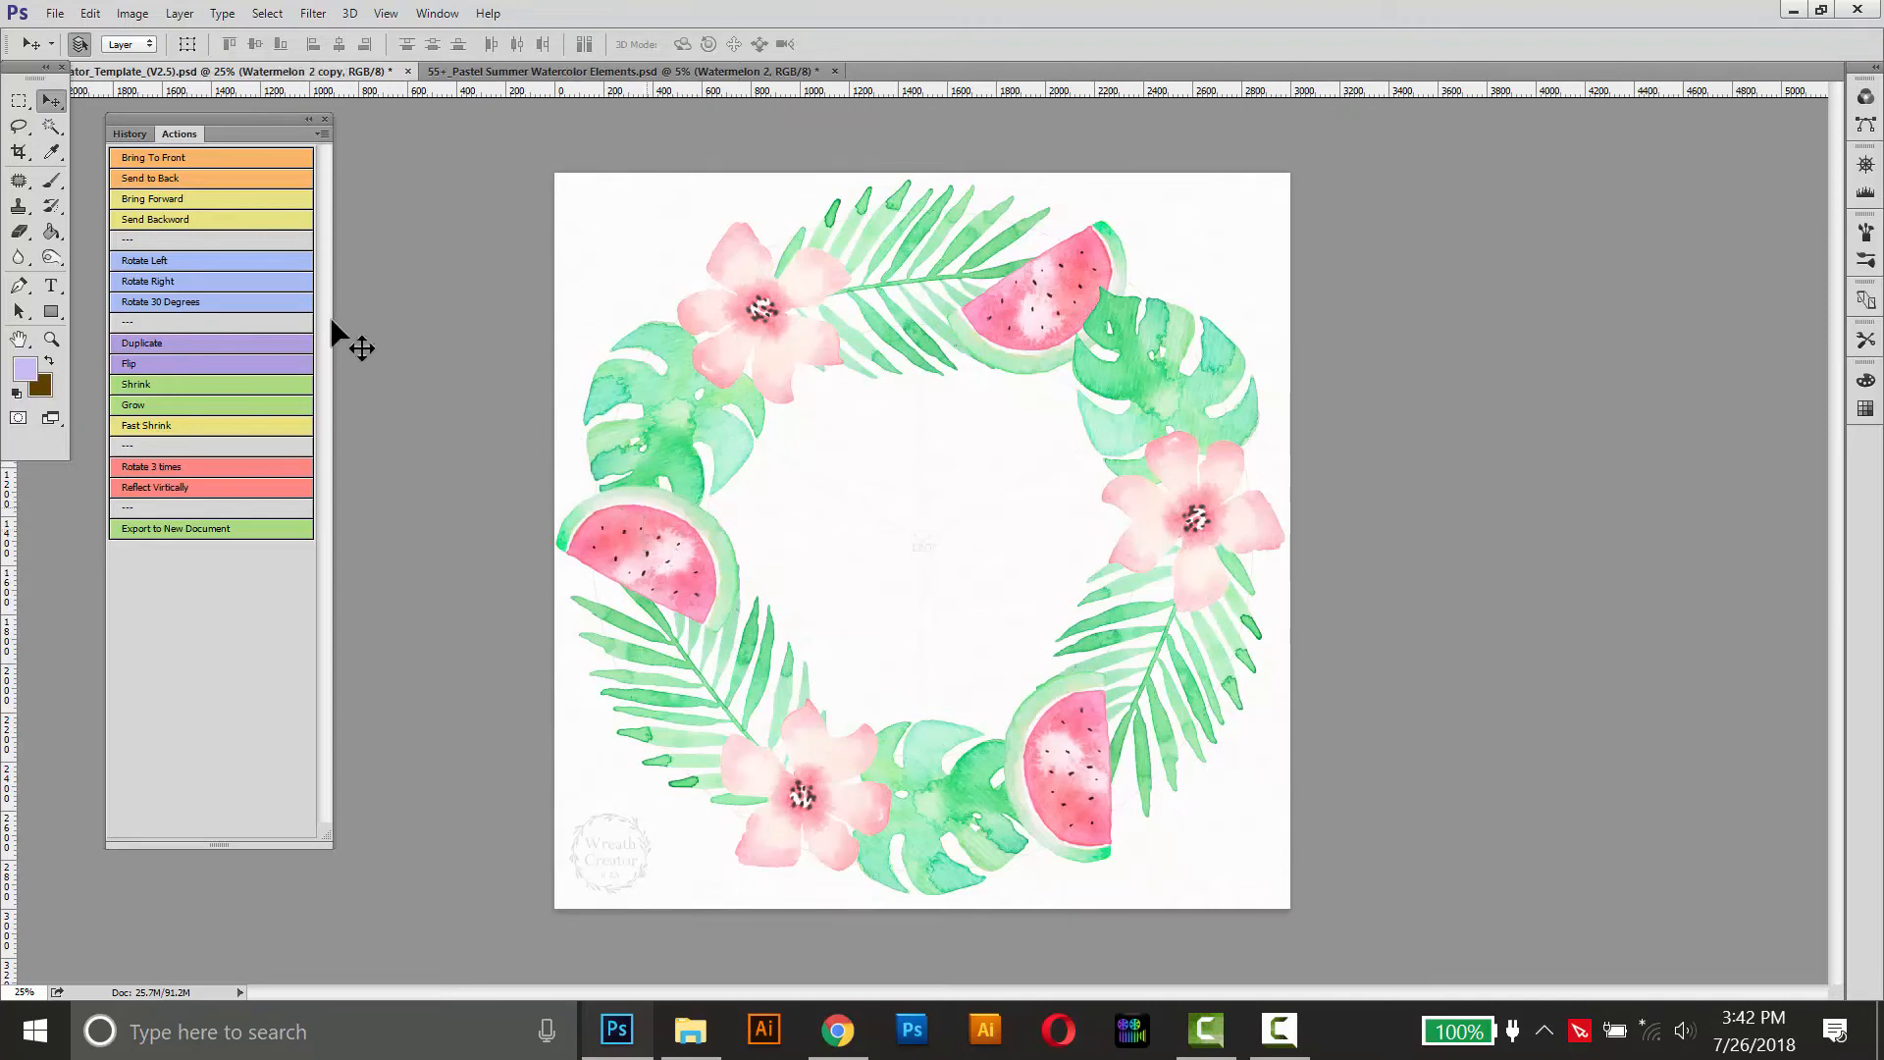
Step: Tuck the left and bottom watermelon slices behind their neighbouring monstera leaves with Send Backward
click(157, 220)
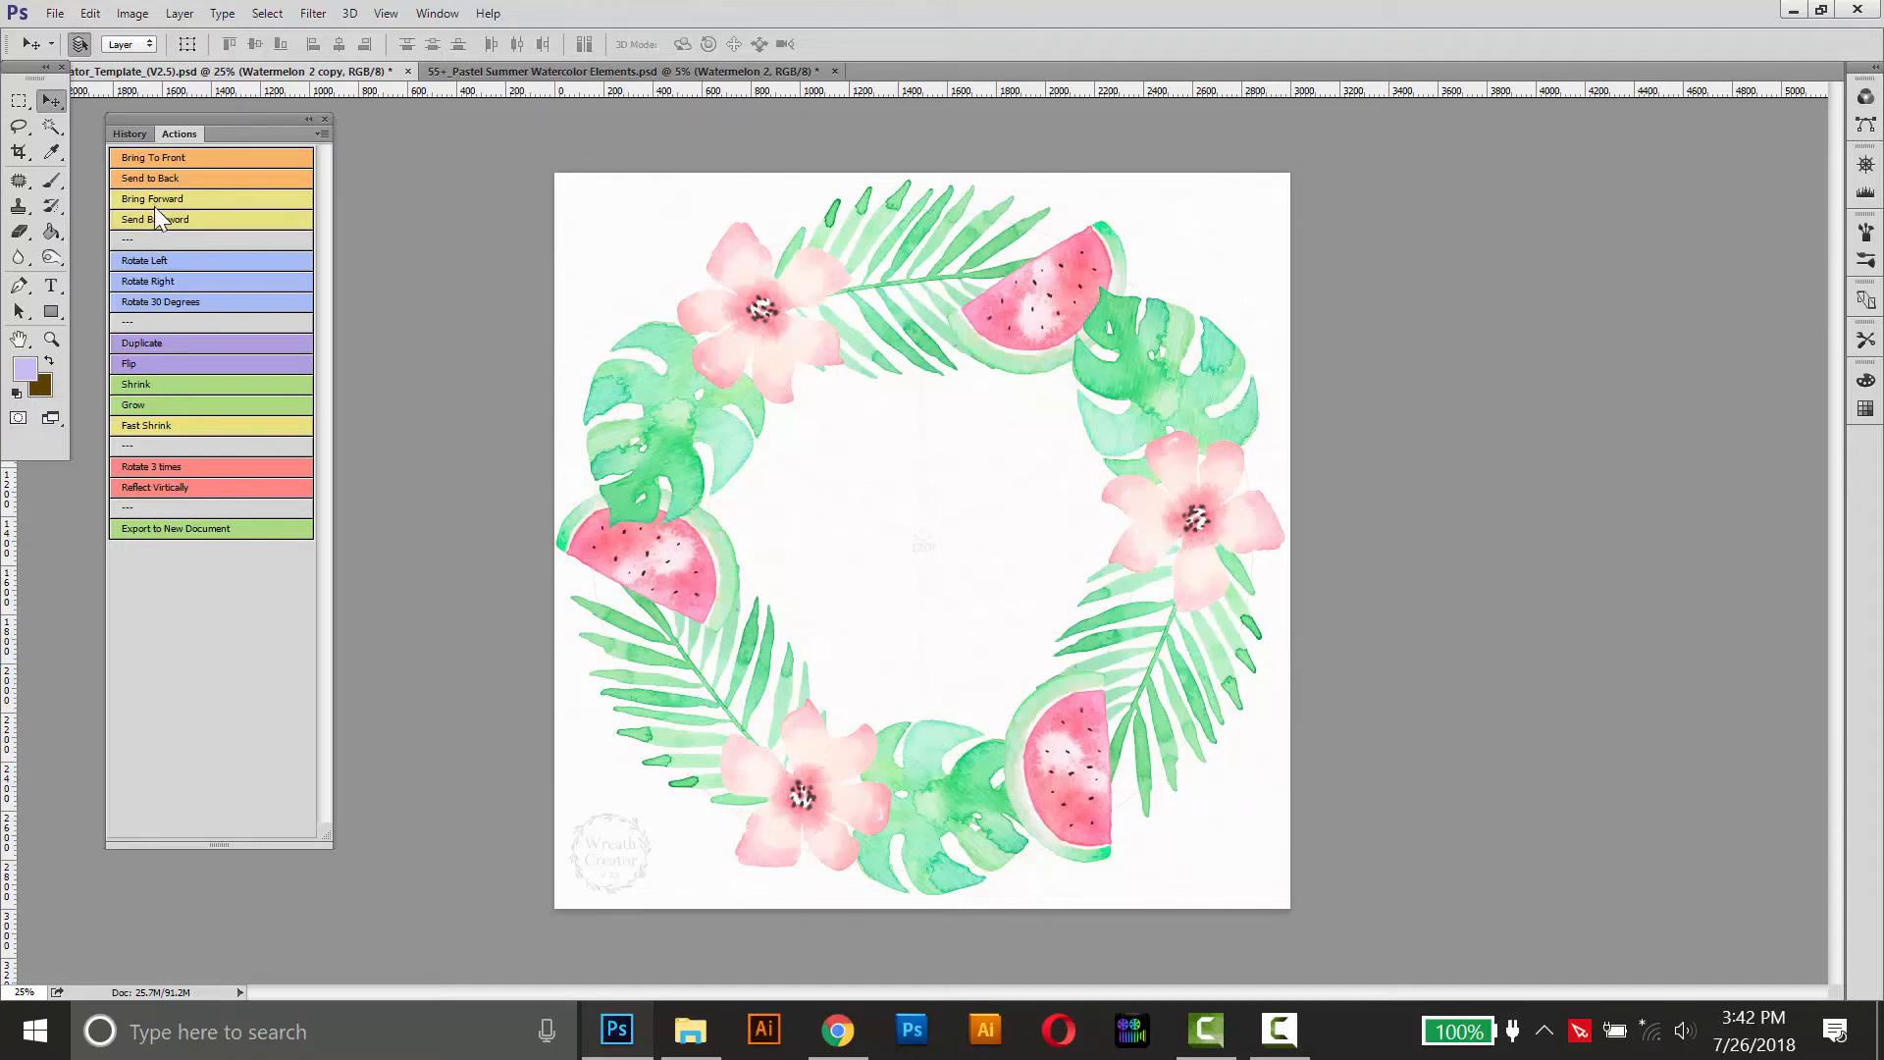
click(154, 220)
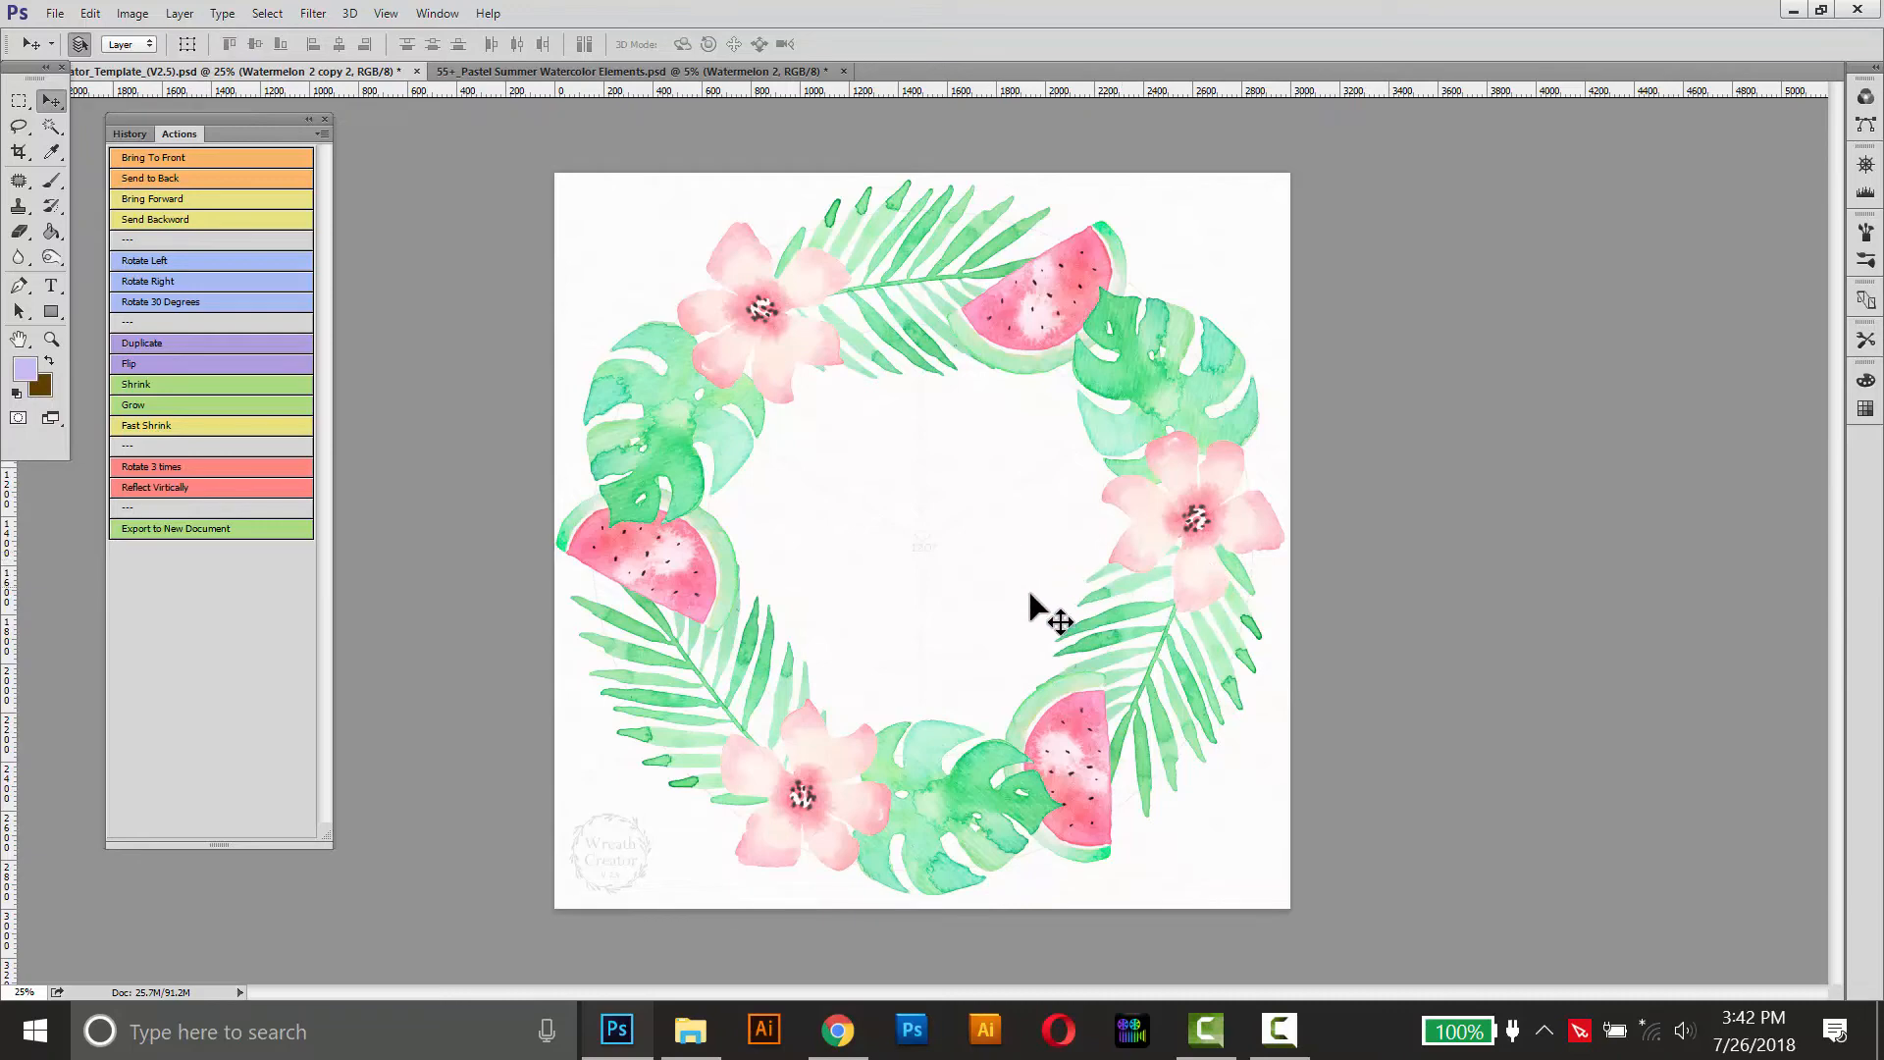
Step: Bring the flamingo from the summer elements document into the wreath template, reduce it with Fast Shrink and move it to the wreath's left side
click(516, 67)
drag(1092, 616, 932, 451)
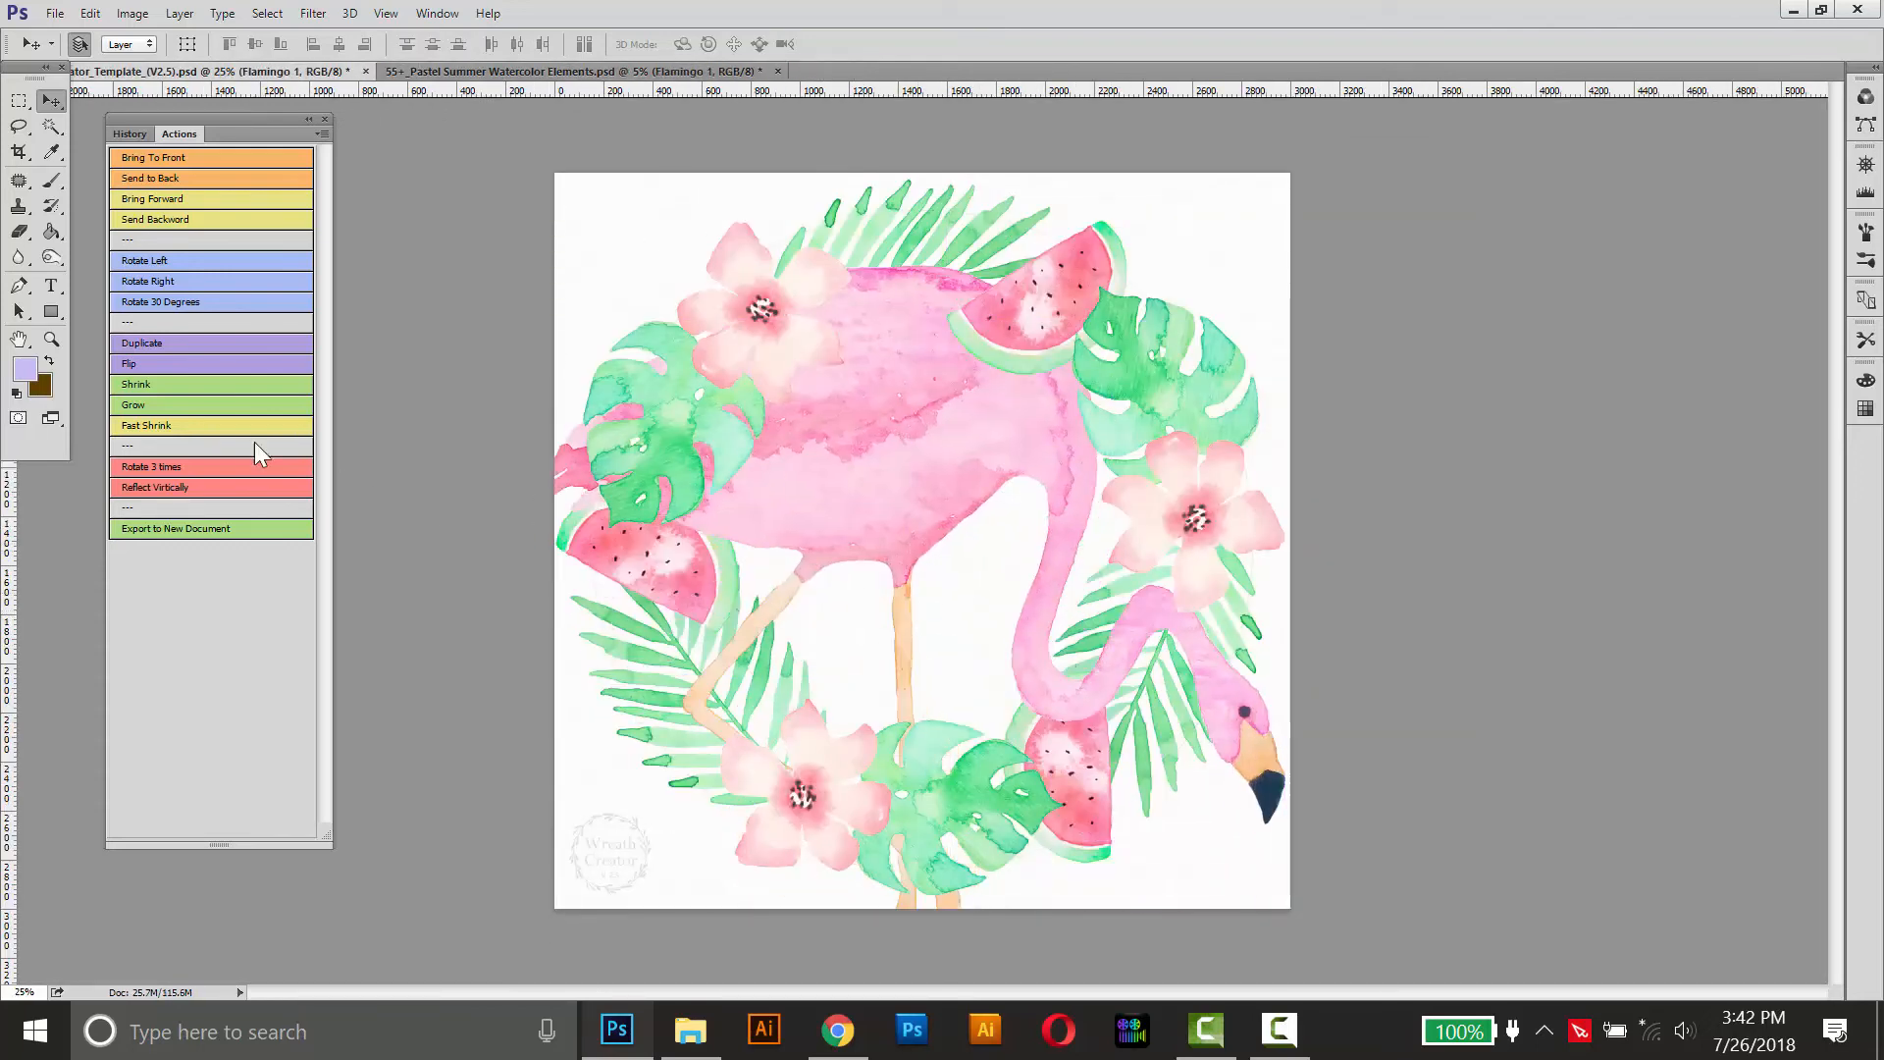
click(179, 424)
drag(917, 539, 736, 530)
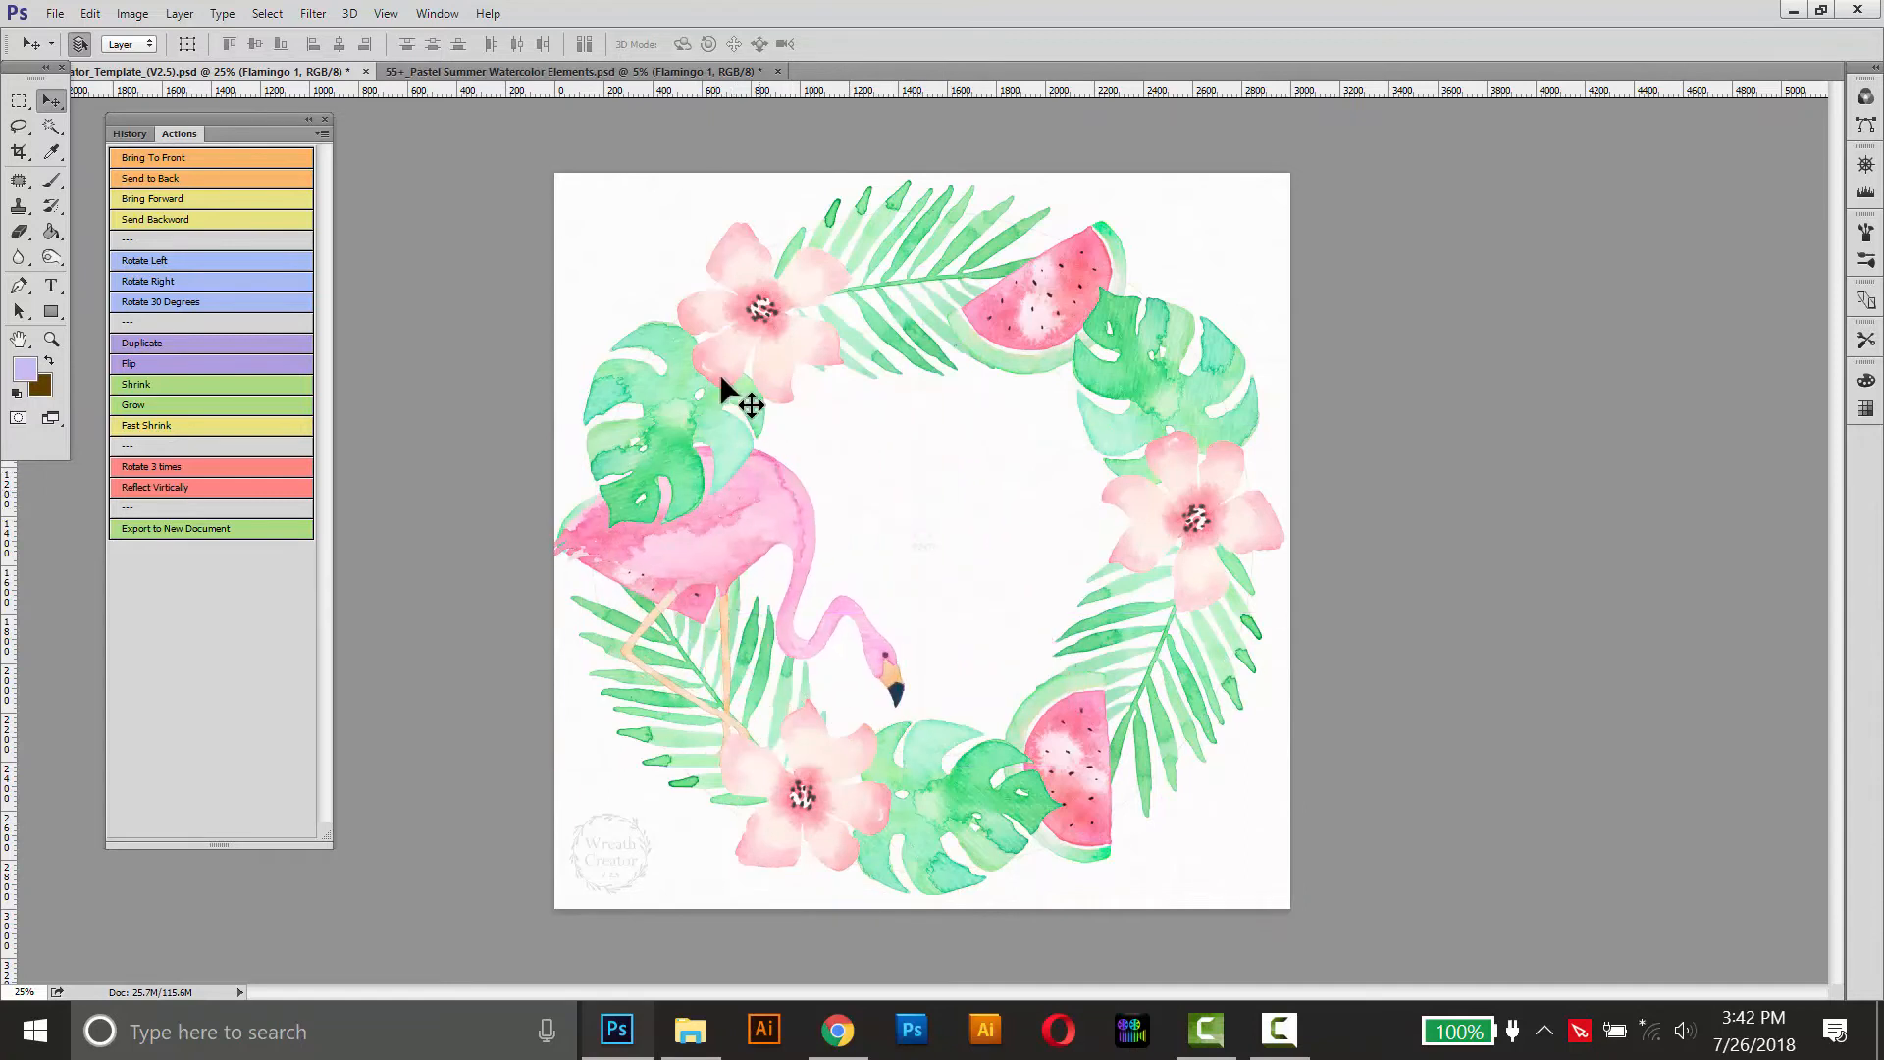
Step: Bring the flamingo to the front and scale it down with Free Transform, standing it over the left palm leaf
click(156, 158)
drag(779, 499, 809, 516)
key(ctrl+t)
drag(933, 462, 902, 498)
drag(759, 557, 727, 581)
key(Return)
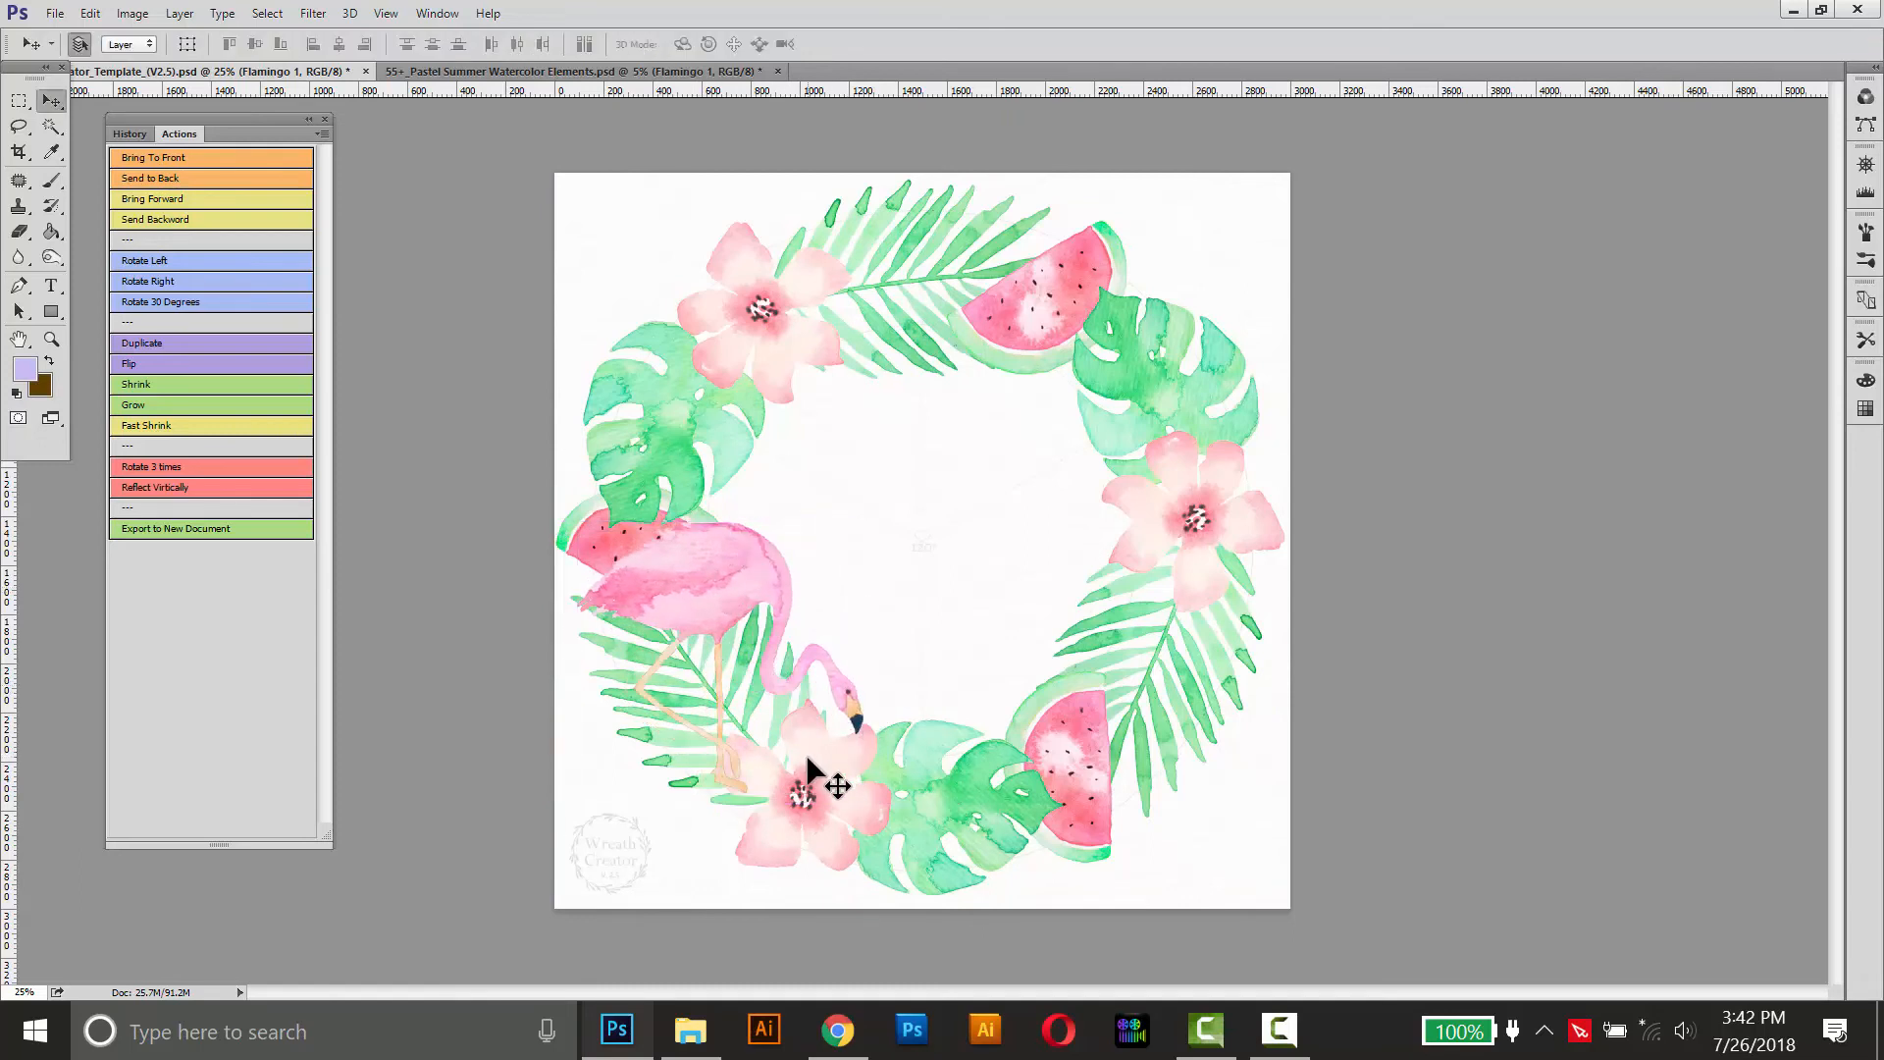
Step: Bring the bottom-left flower in front of the flamingo's feet and tilt the flamingo slightly counterclockwise
click(812, 778)
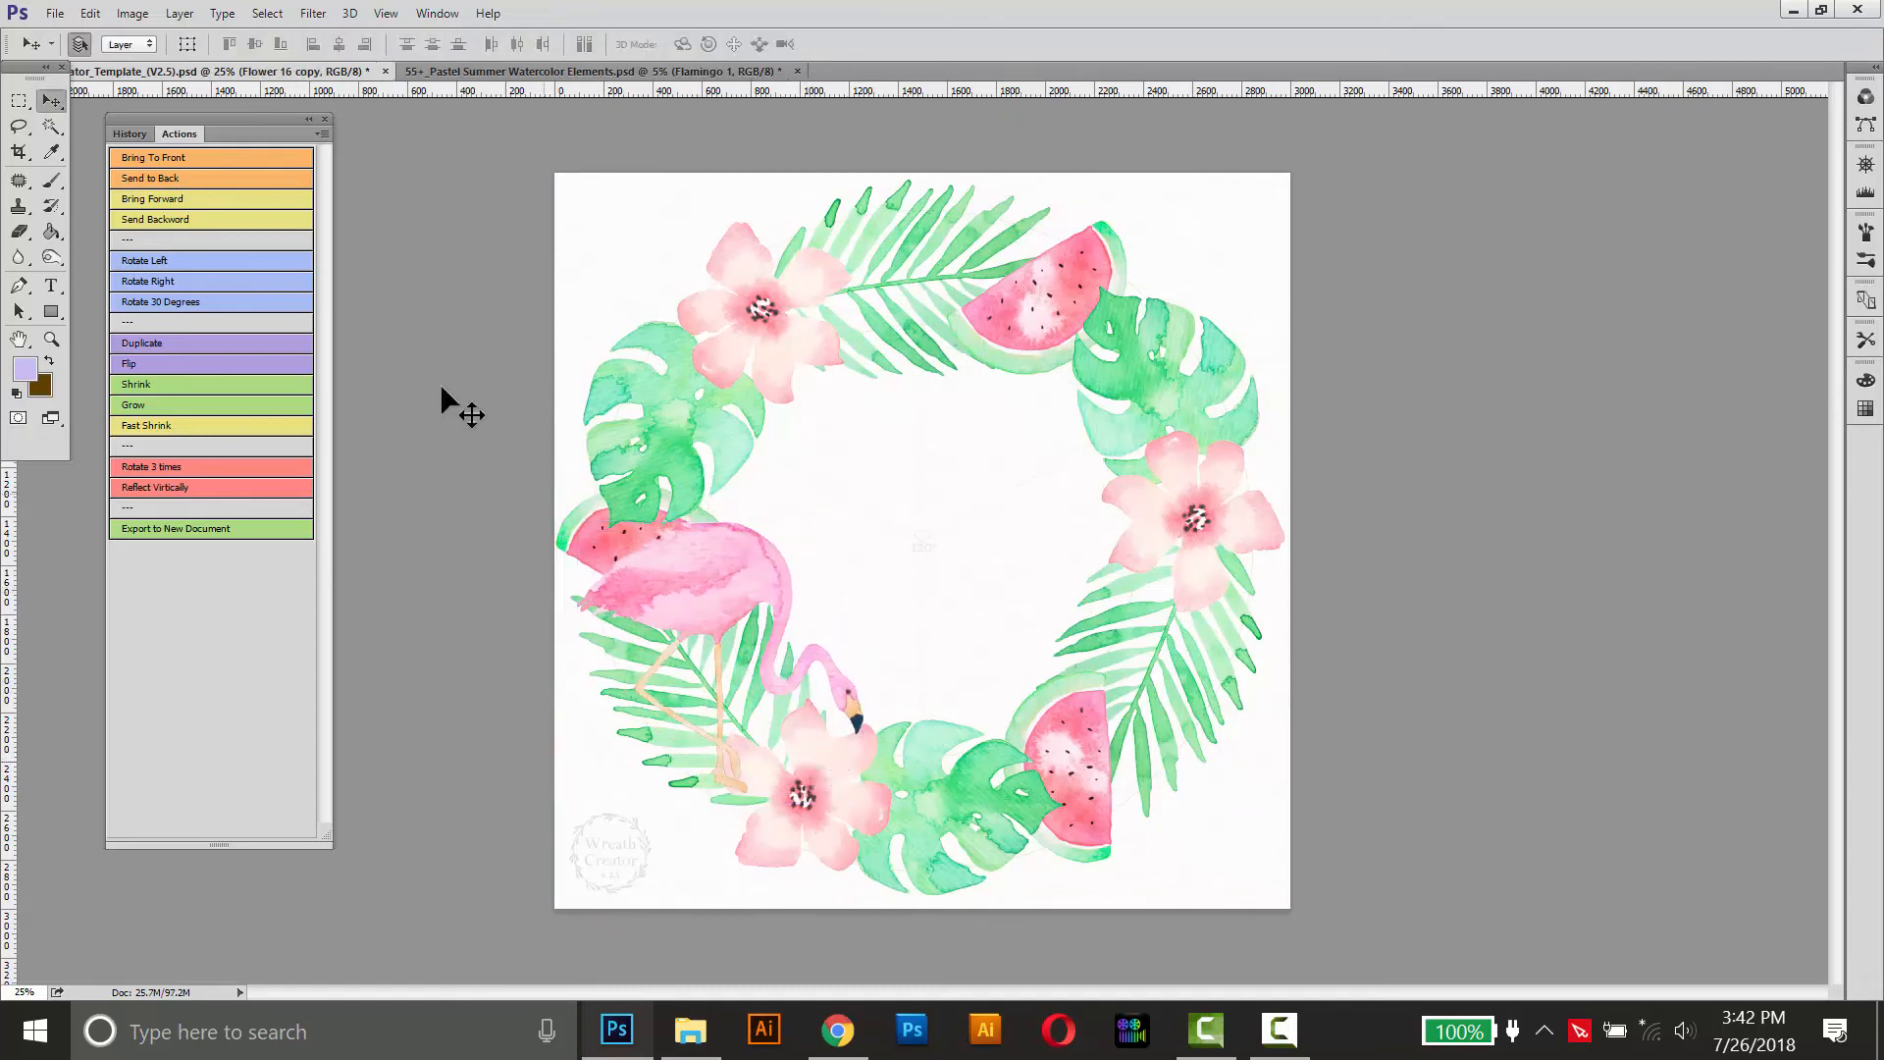
click(749, 577)
key(ctrl+t)
drag(922, 501, 882, 479)
key(Escape)
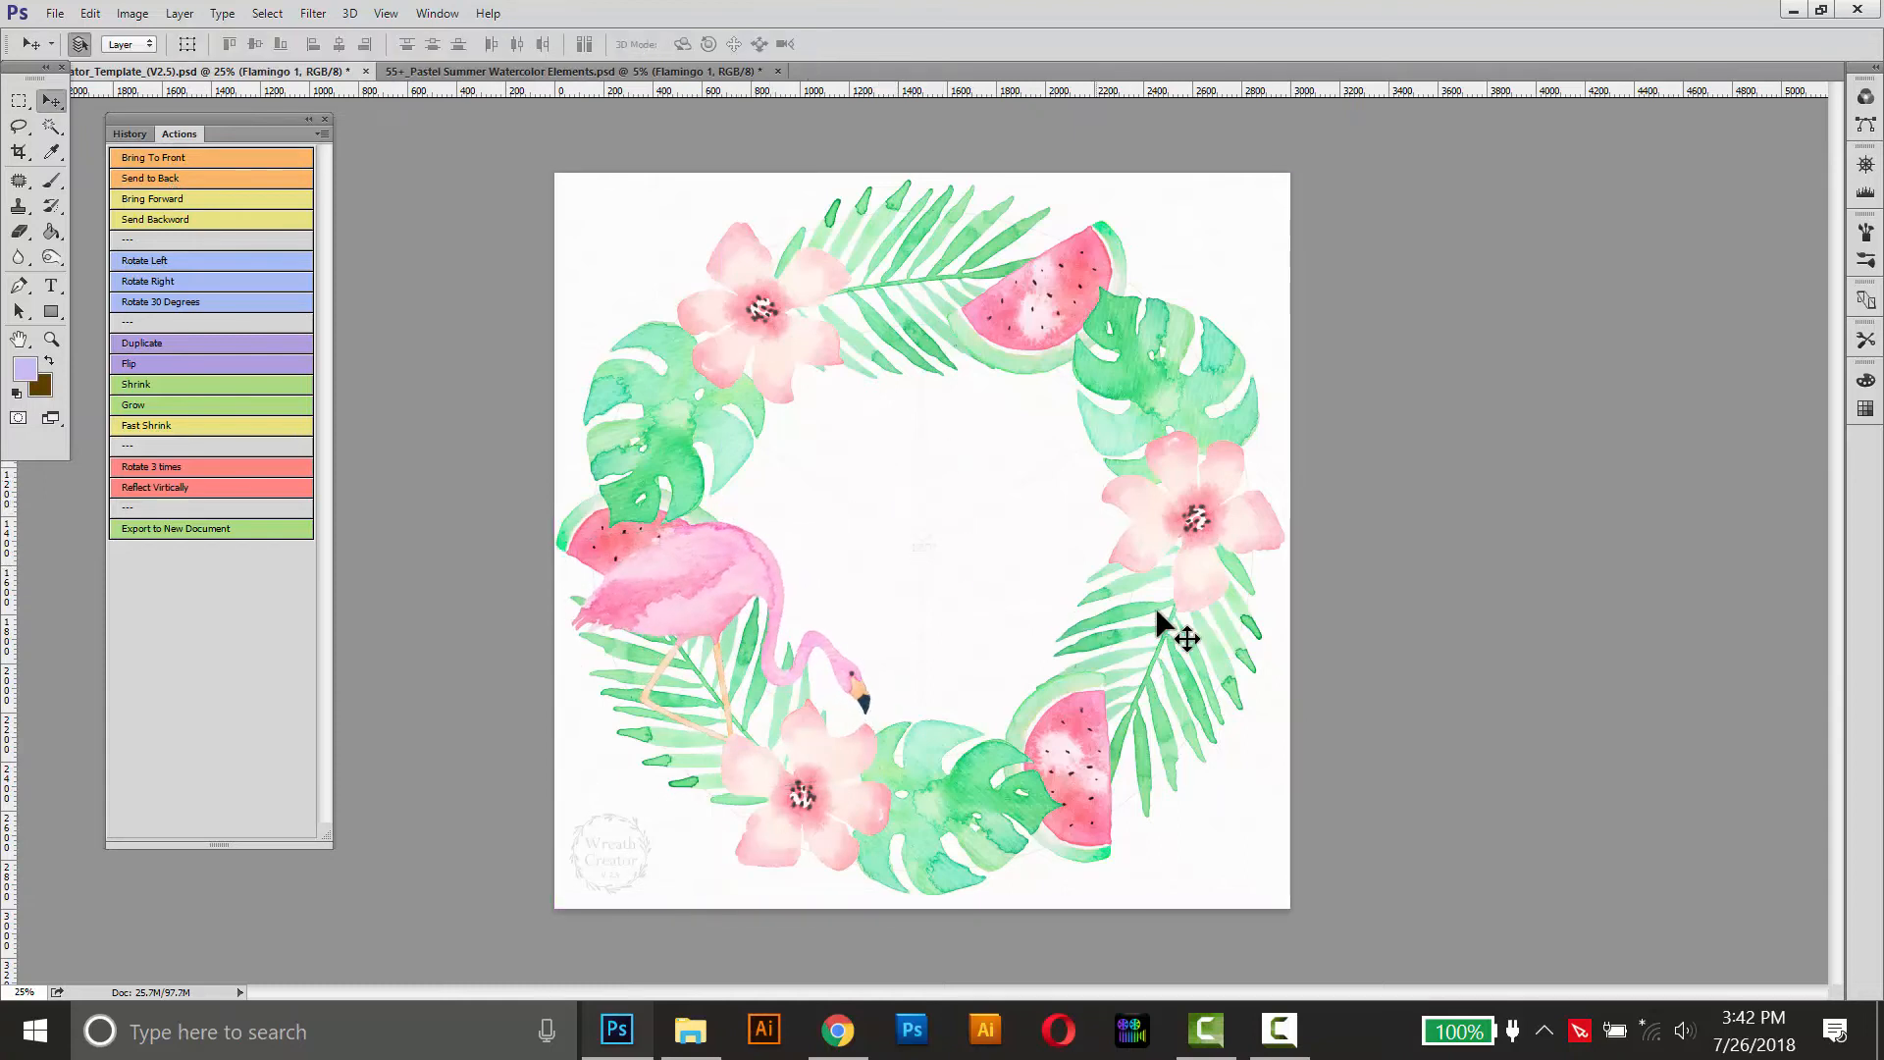
Step: Bring the coconut half from the summer elements document into the wreath template and reduce it with Fast Shrink over the right flower
click(633, 72)
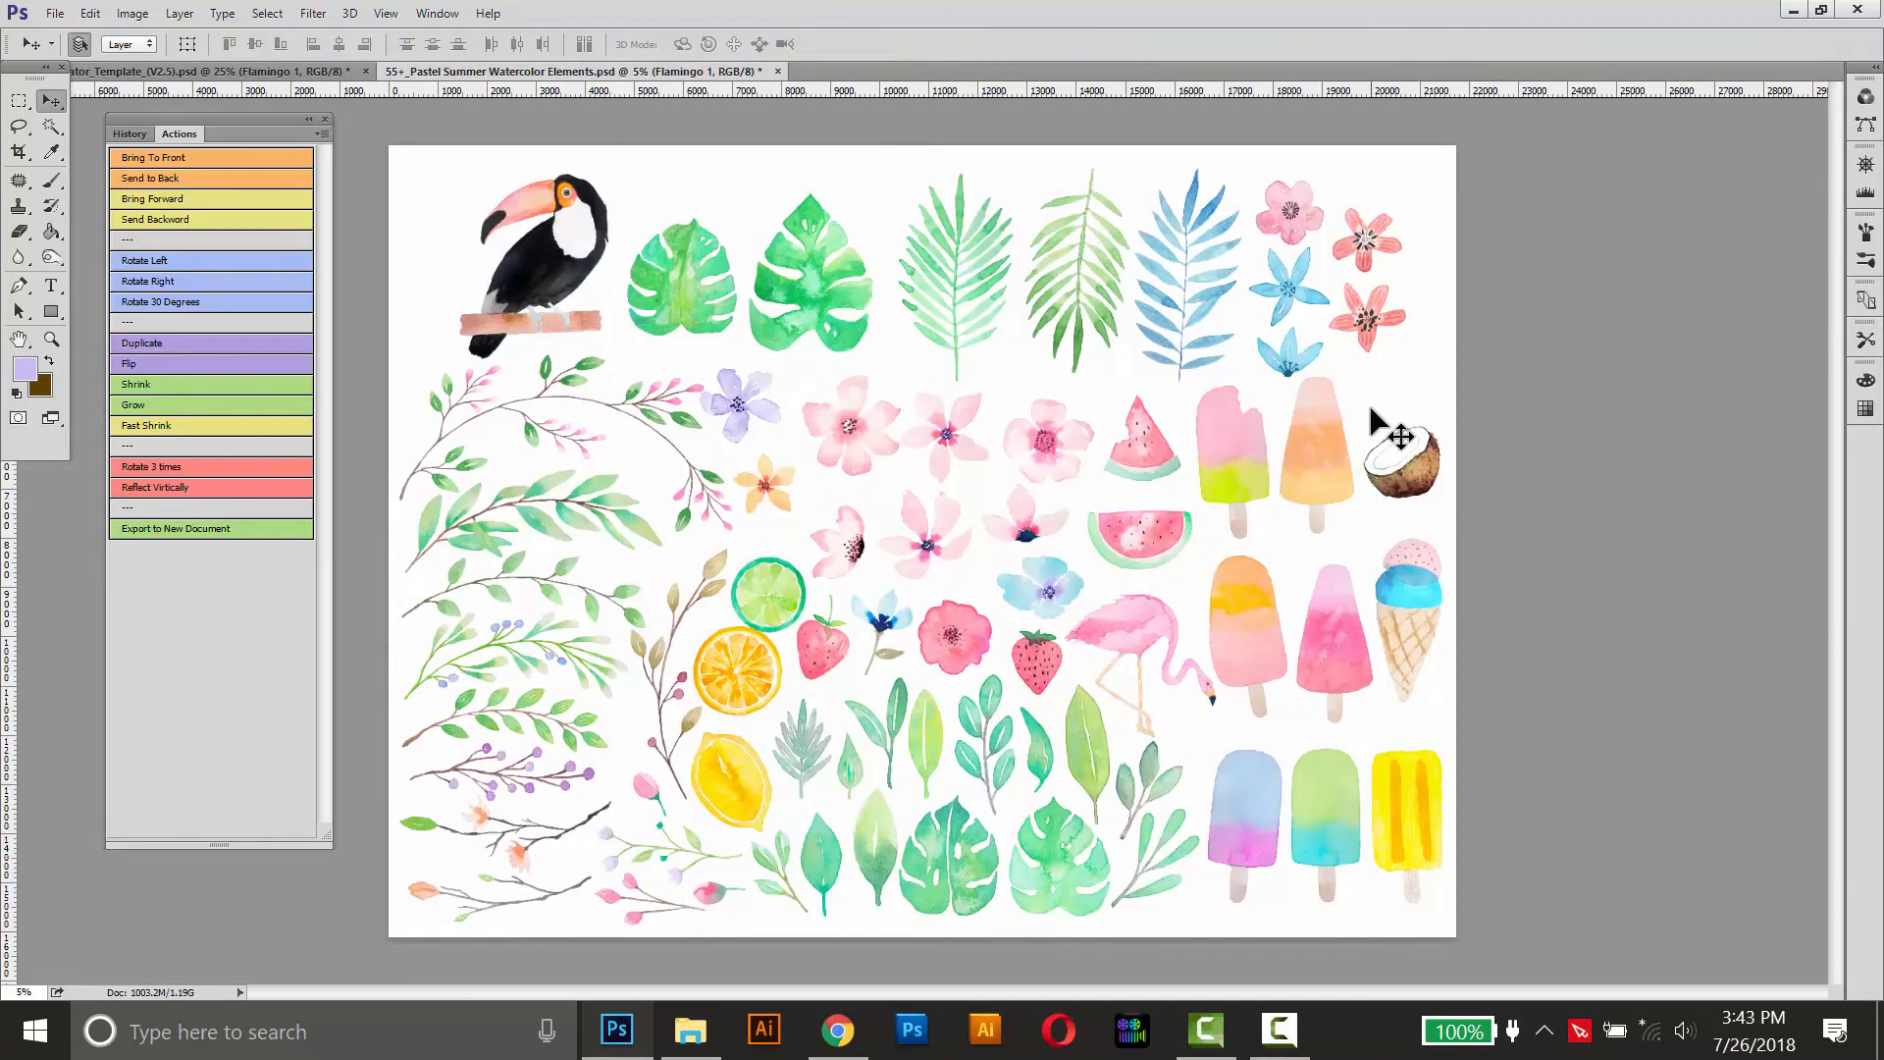
drag(1417, 467, 1038, 442)
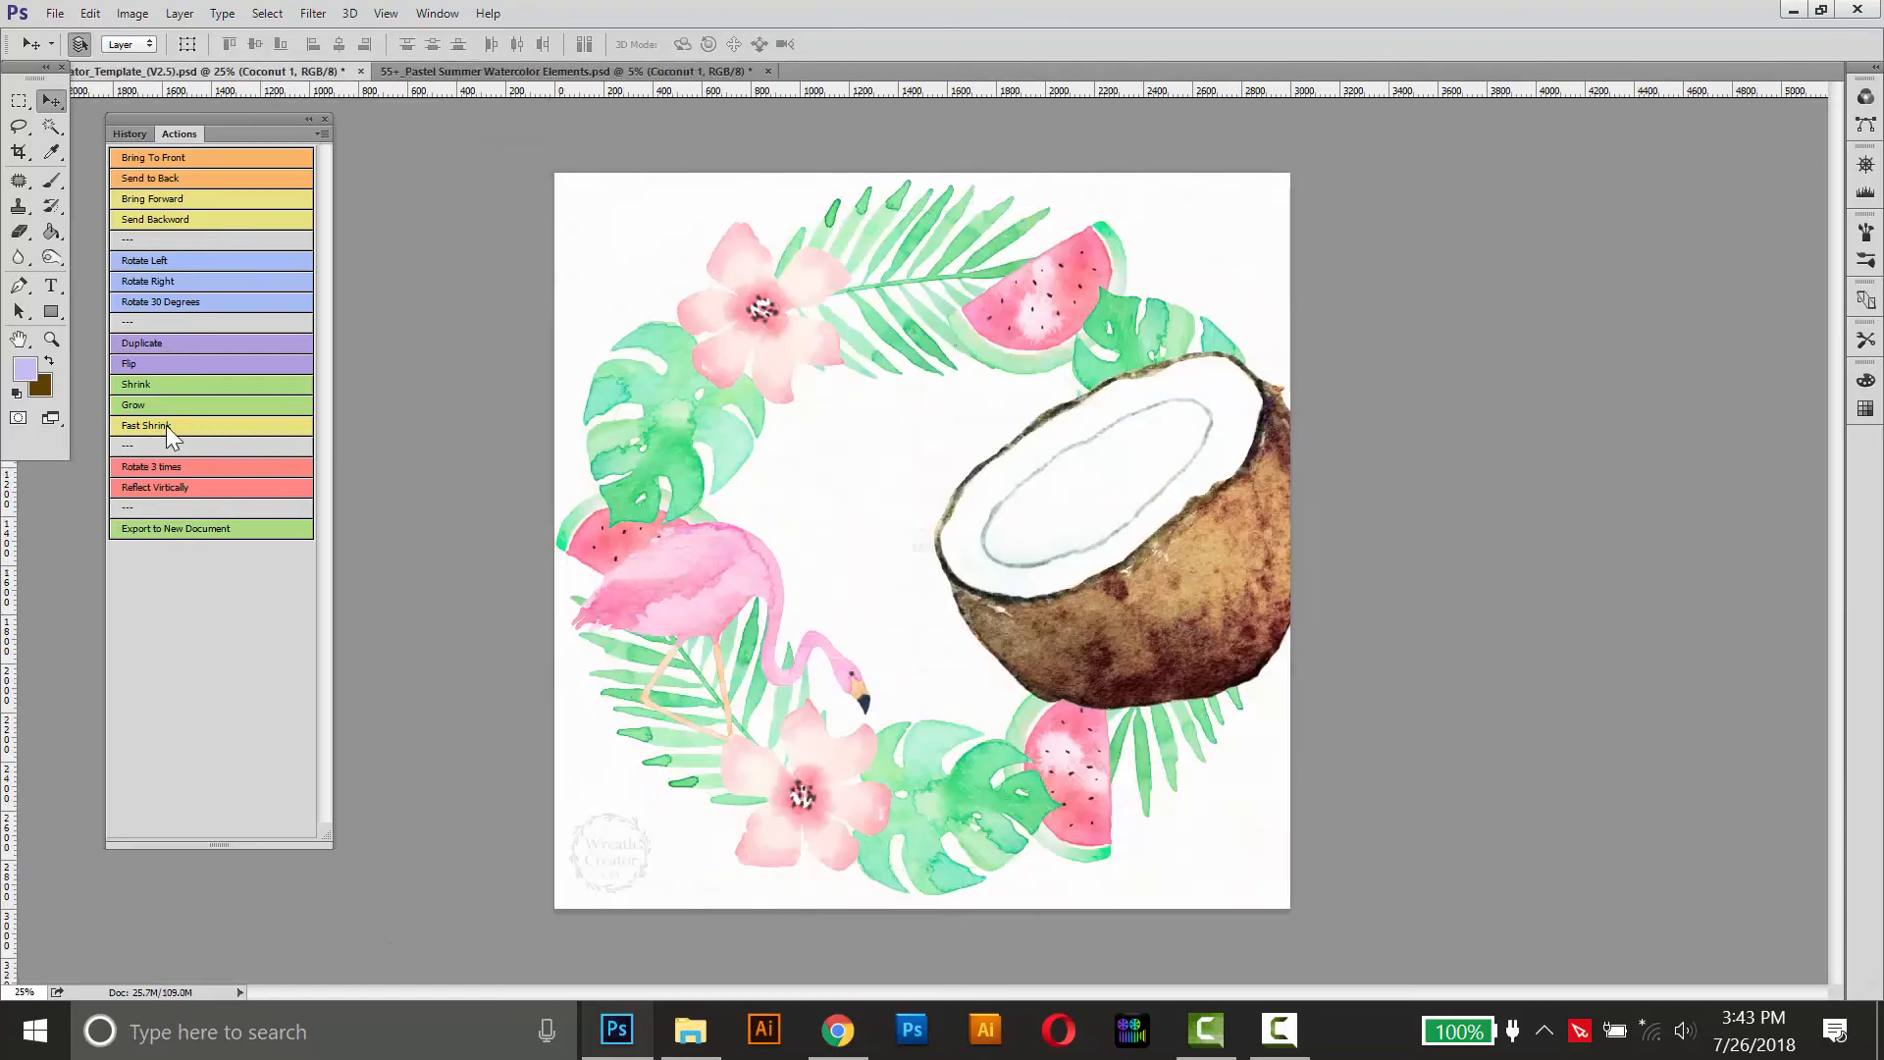
click(167, 426)
mouse_move(1205, 542)
mouse_down()
mouse_move(1168, 586)
mouse_move(1185, 570)
mouse_up()
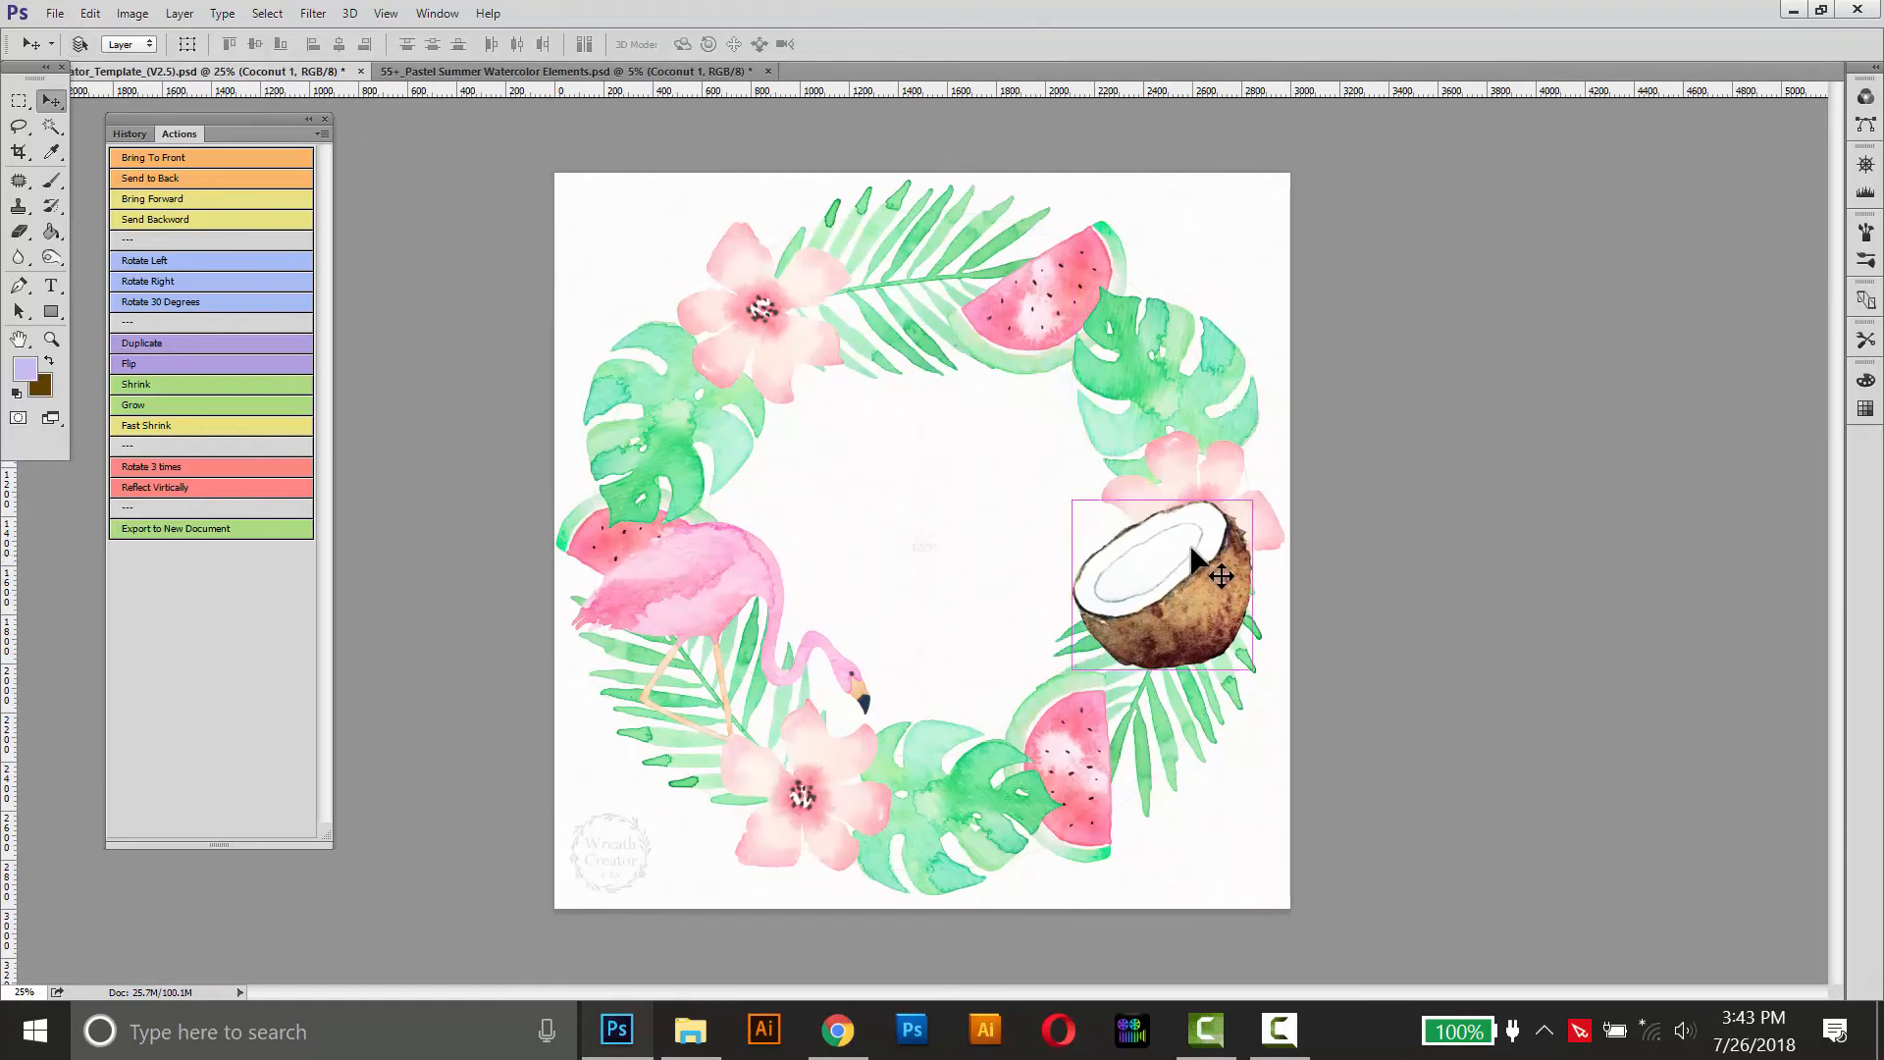
Step: Scale the coconut down to about 84% with Free Transform and position it on the wreath's right side
key(ctrl+t)
drag(1252, 500, 1238, 514)
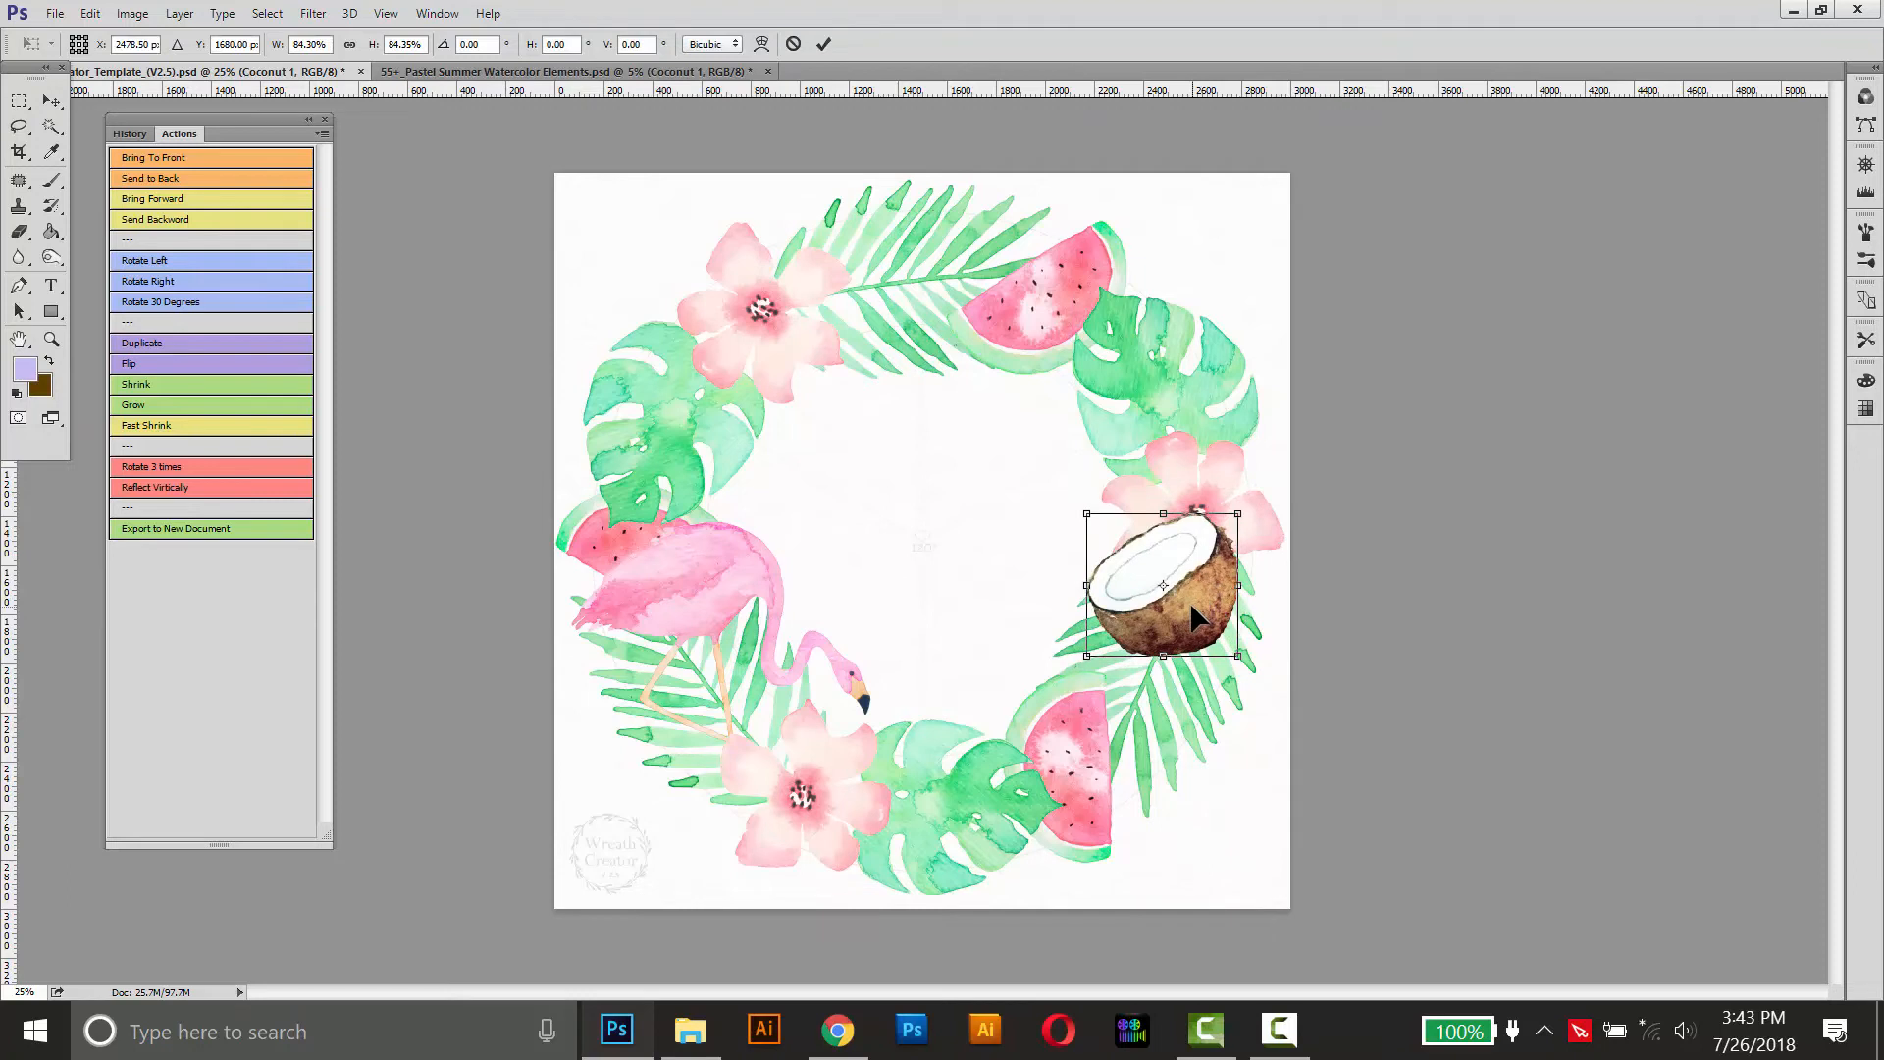
mouse_move(1185, 607)
mouse_down()
mouse_move(1191, 546)
mouse_move(1237, 540)
mouse_move(1270, 568)
mouse_move(1258, 610)
mouse_move(1212, 616)
mouse_up()
key(Return)
Step: Arrange the coconut below the right monstera leaf, with the right flower brought to the front over the coconut's lower edge
click(150, 162)
drag(1175, 471, 1261, 526)
click(1195, 629)
key(ctrl+t)
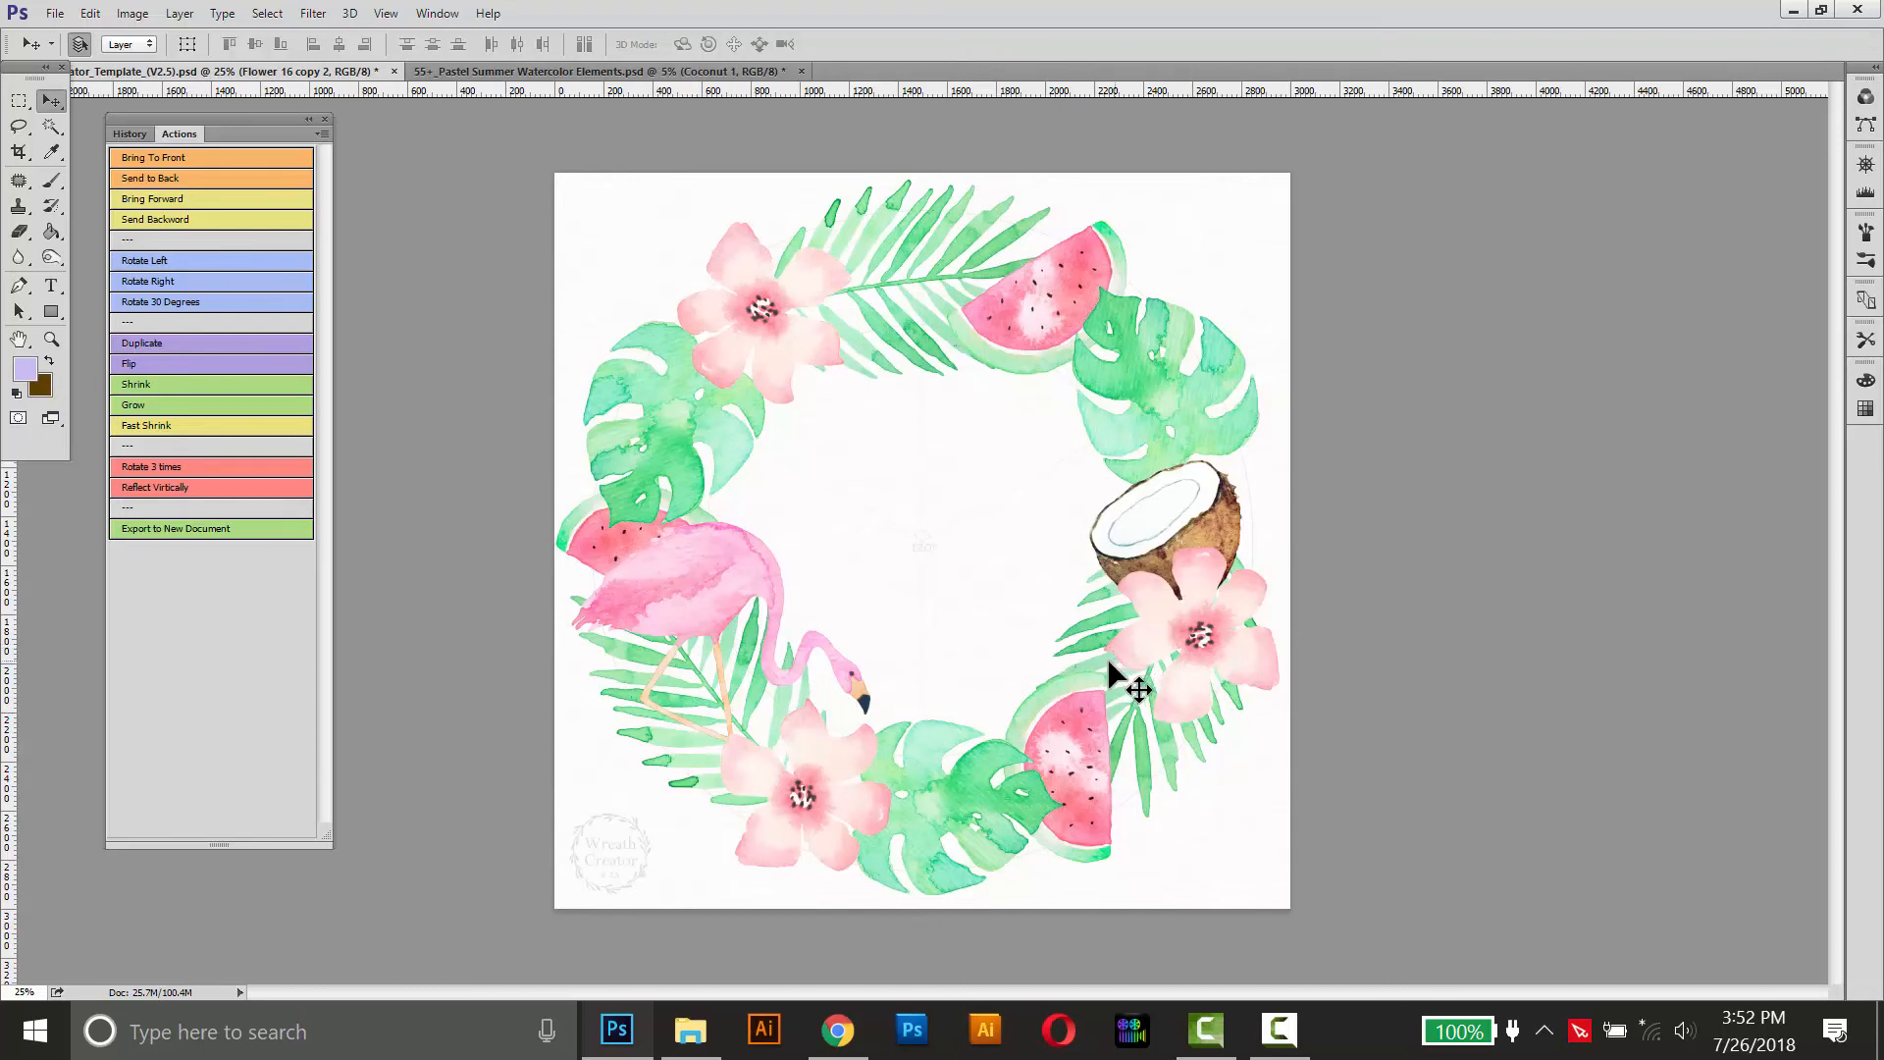
Step: Export the finished wreath with Export to New Document and compare the new document with the template
click(186, 533)
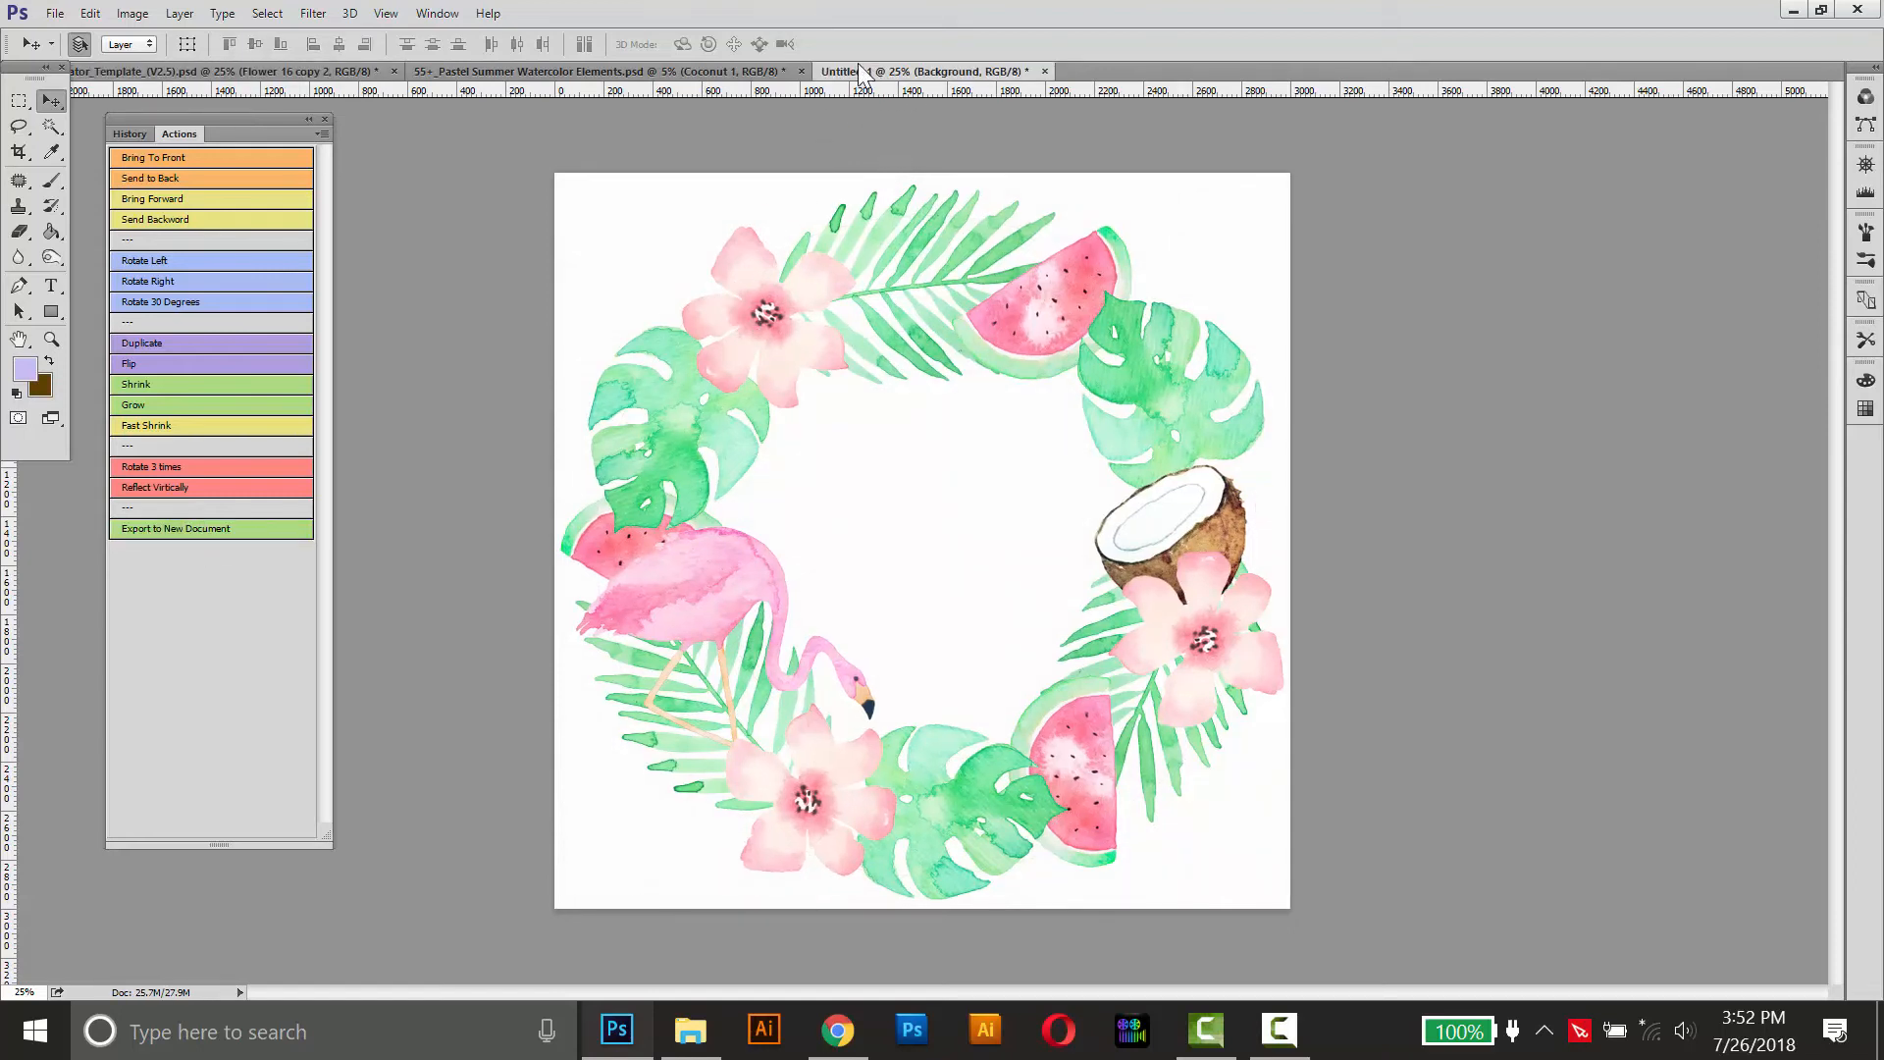
click(256, 74)
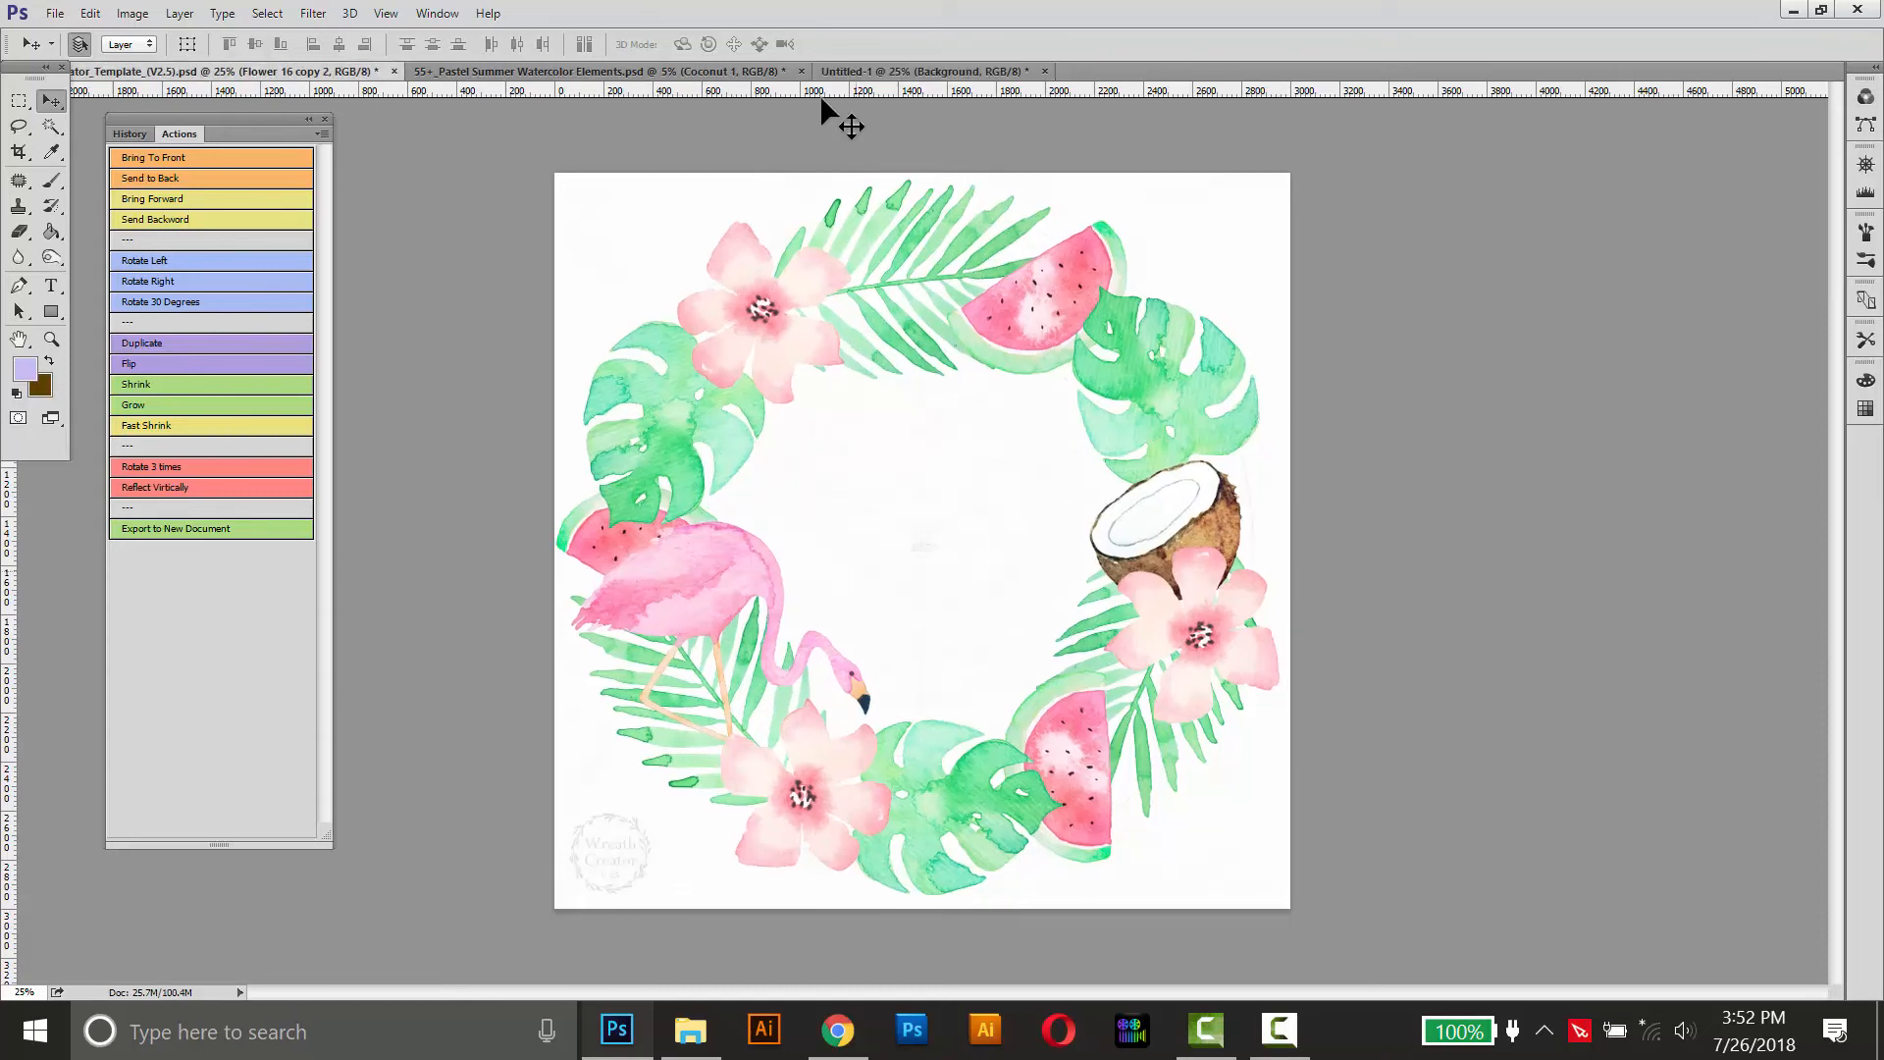
click(918, 73)
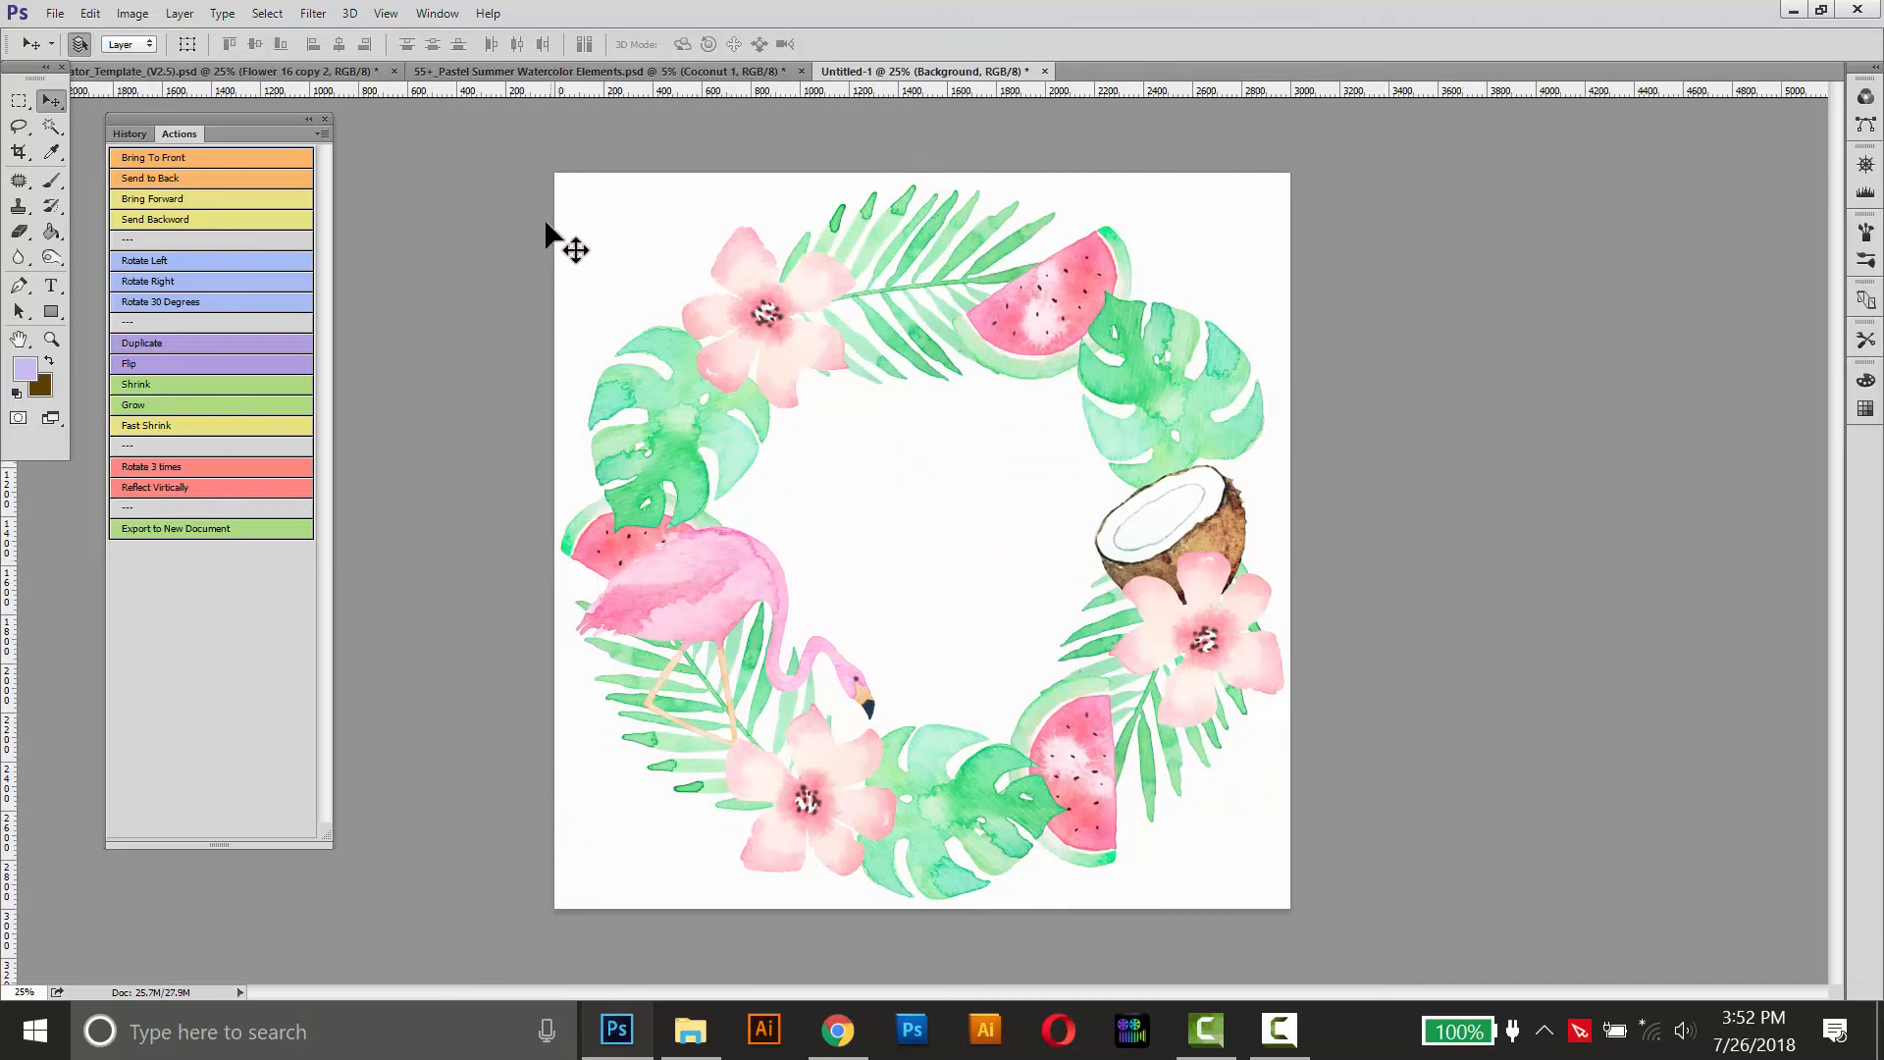
Step: Show the layer list and hide the exported document's Background layer to leave the wreath on transparency
click(437, 13)
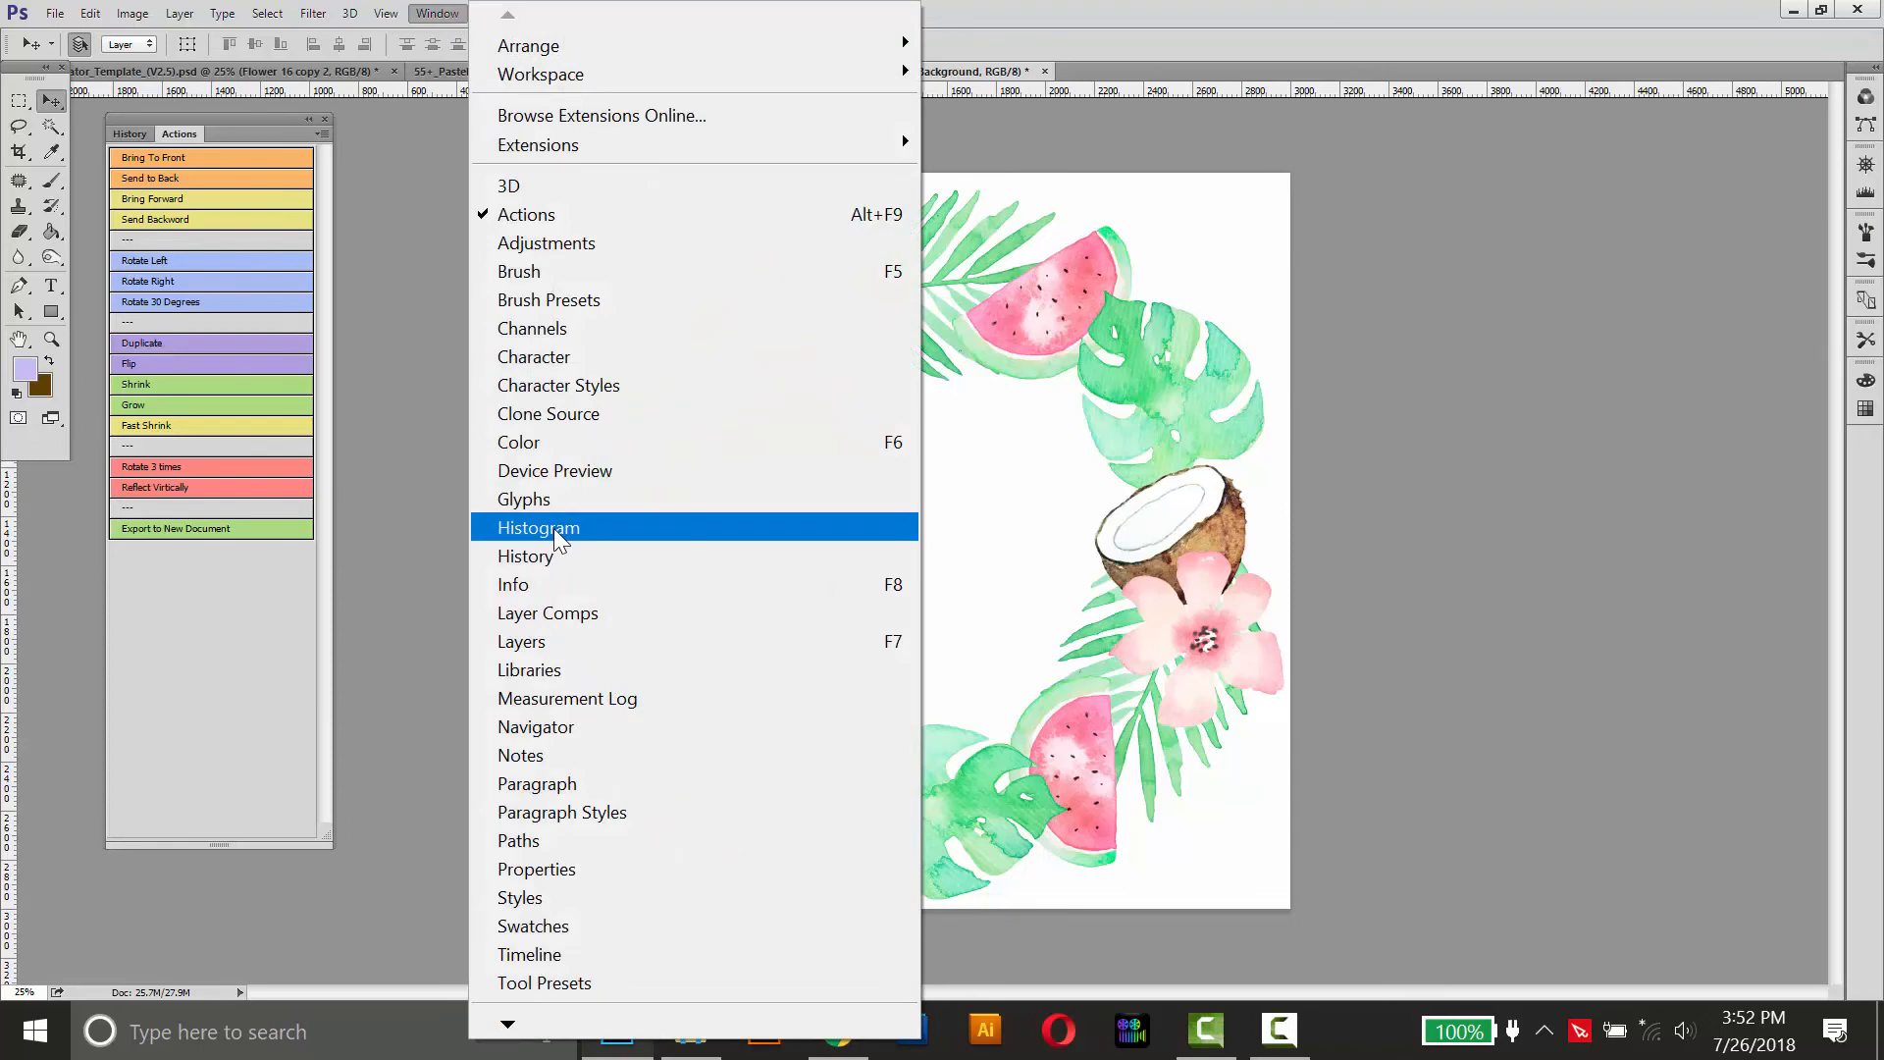
click(539, 641)
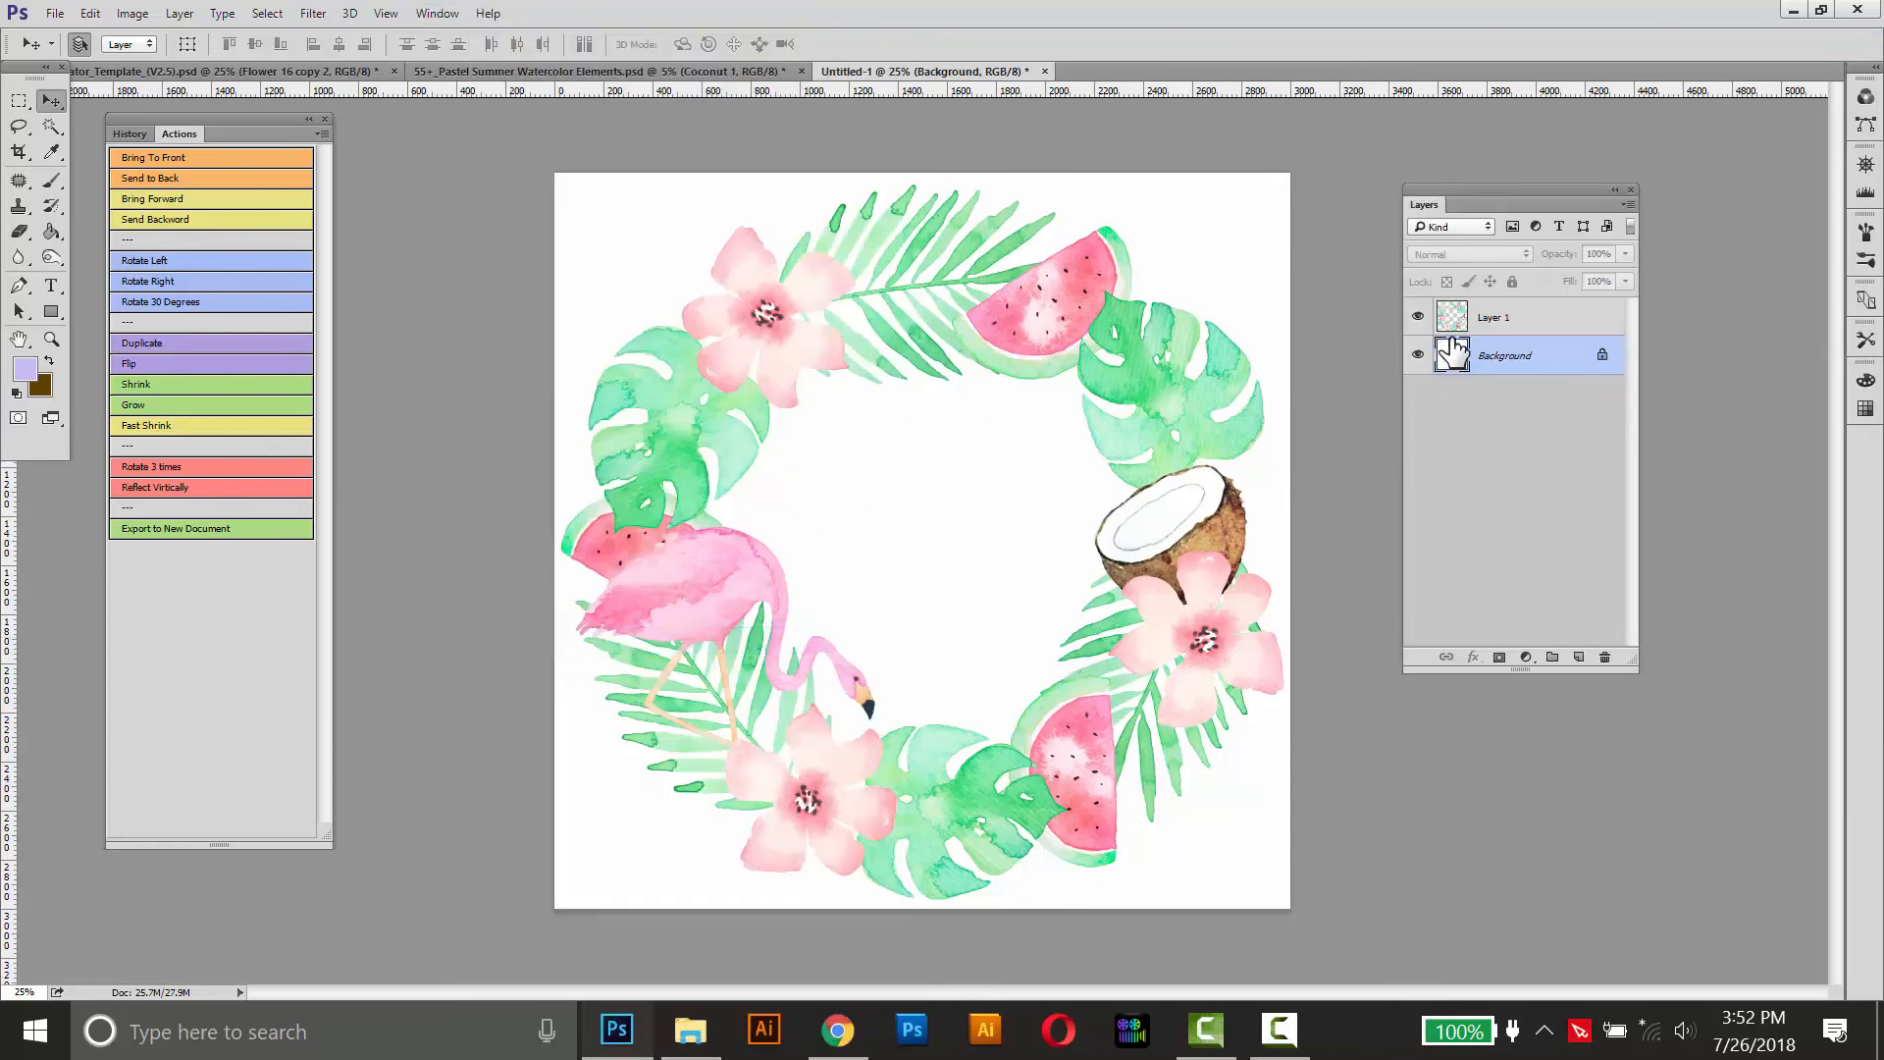
click(1418, 355)
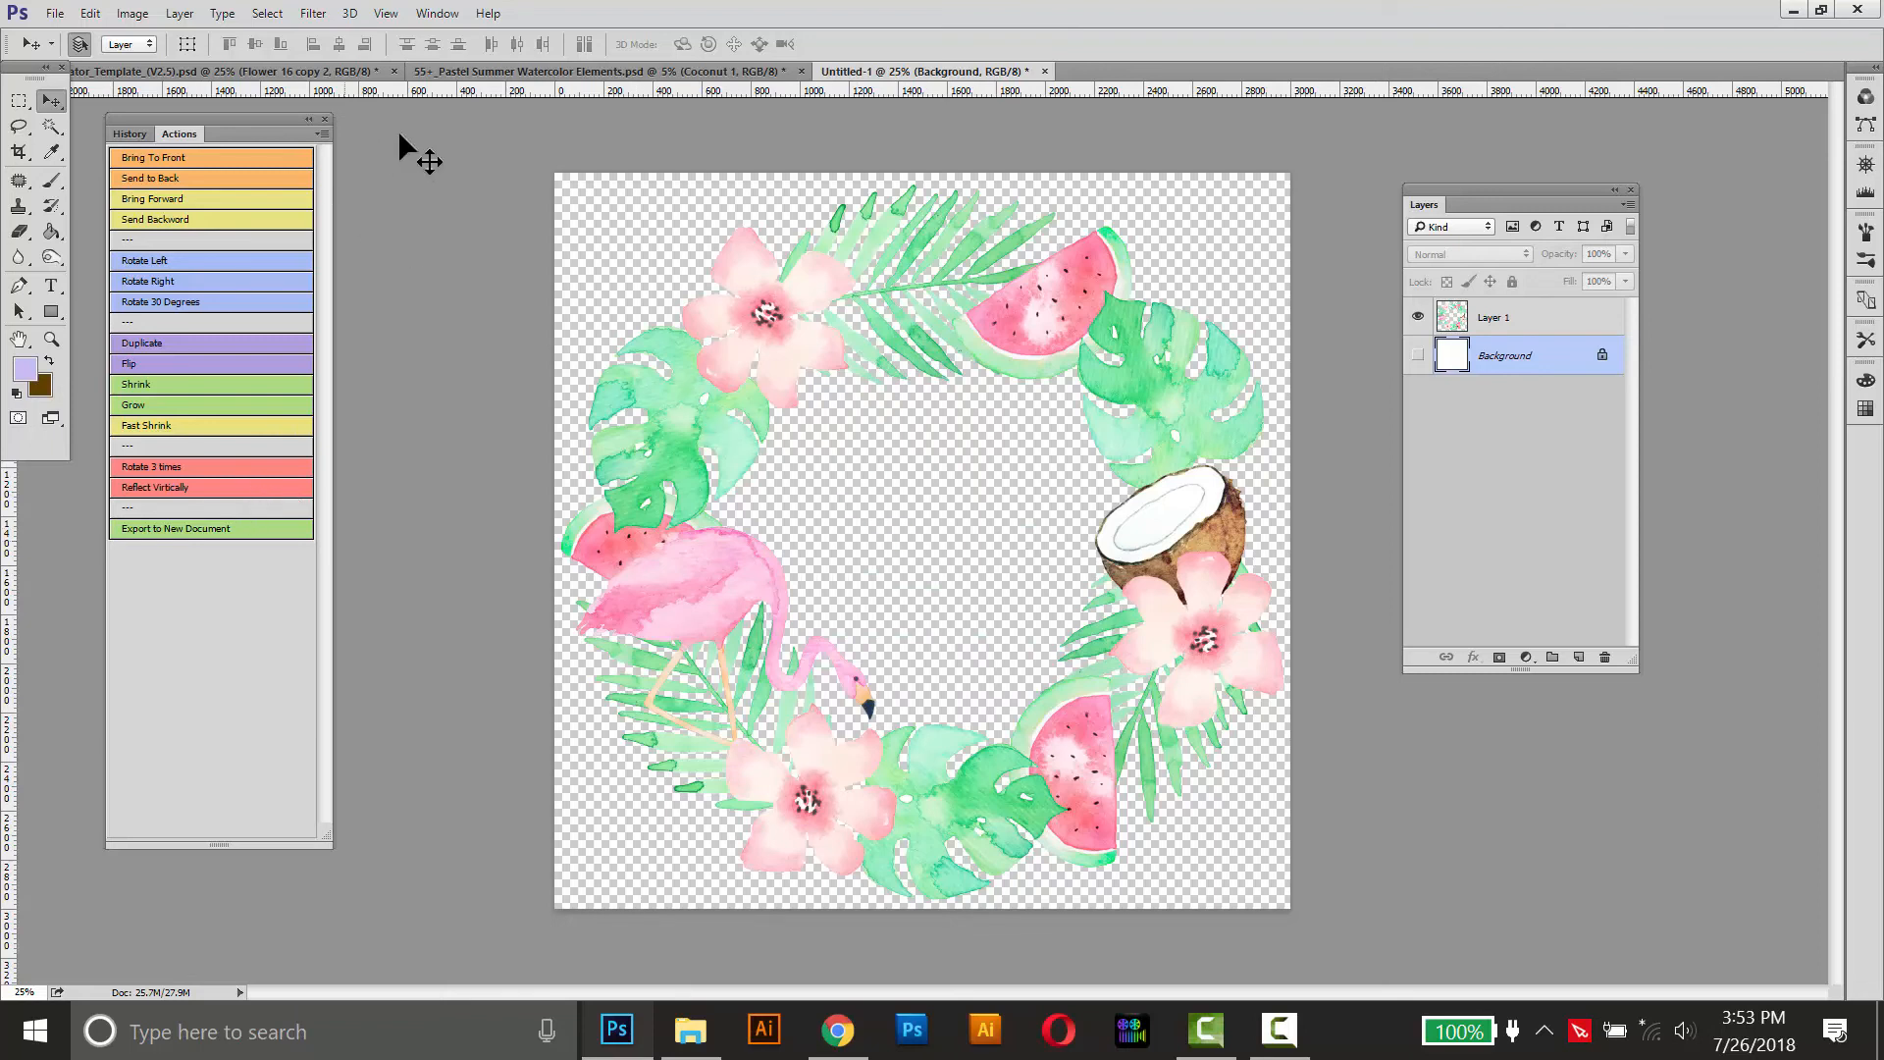
Step: Return to the wreath template and delete the right monstera, coconut, right flower, top and right palm leaves, and top and bottom-right watermelons
click(322, 74)
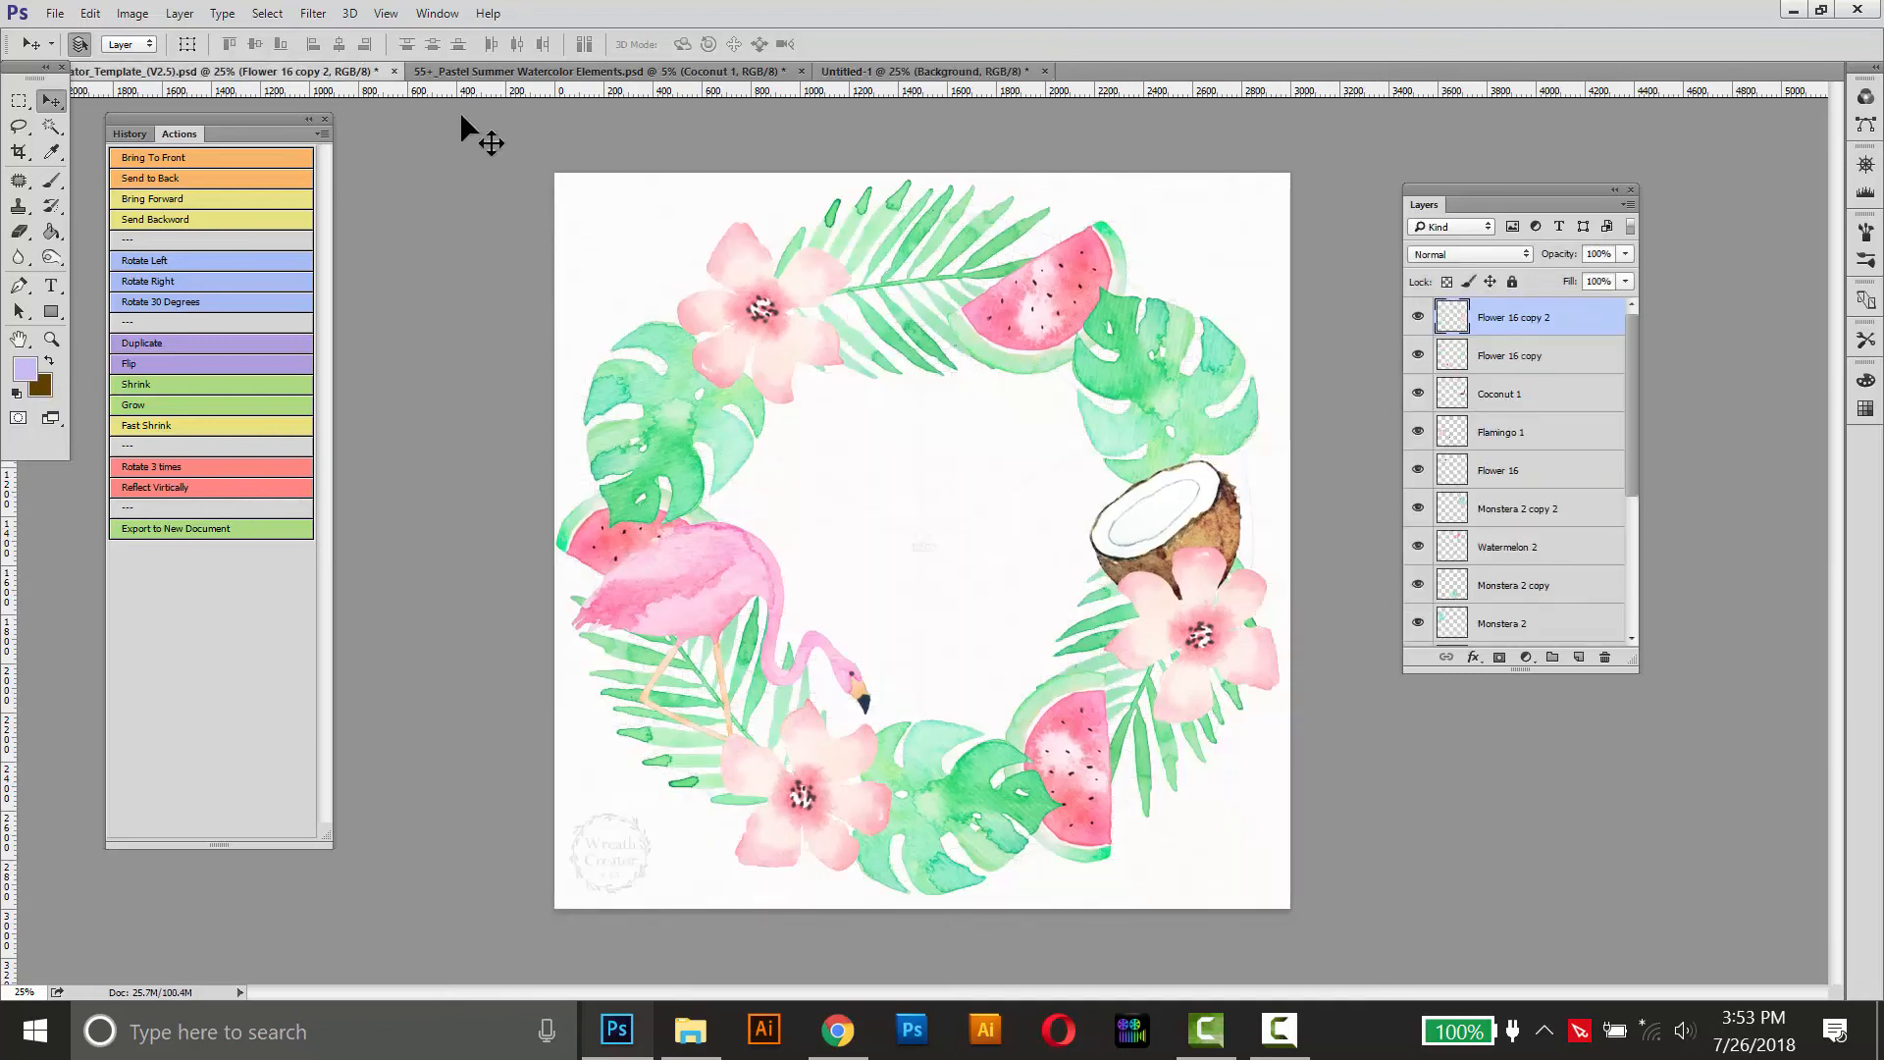
mouse_move(1139, 404)
mouse_down()
mouse_move(1157, 386)
mouse_move(1141, 406)
mouse_up()
key(Delete)
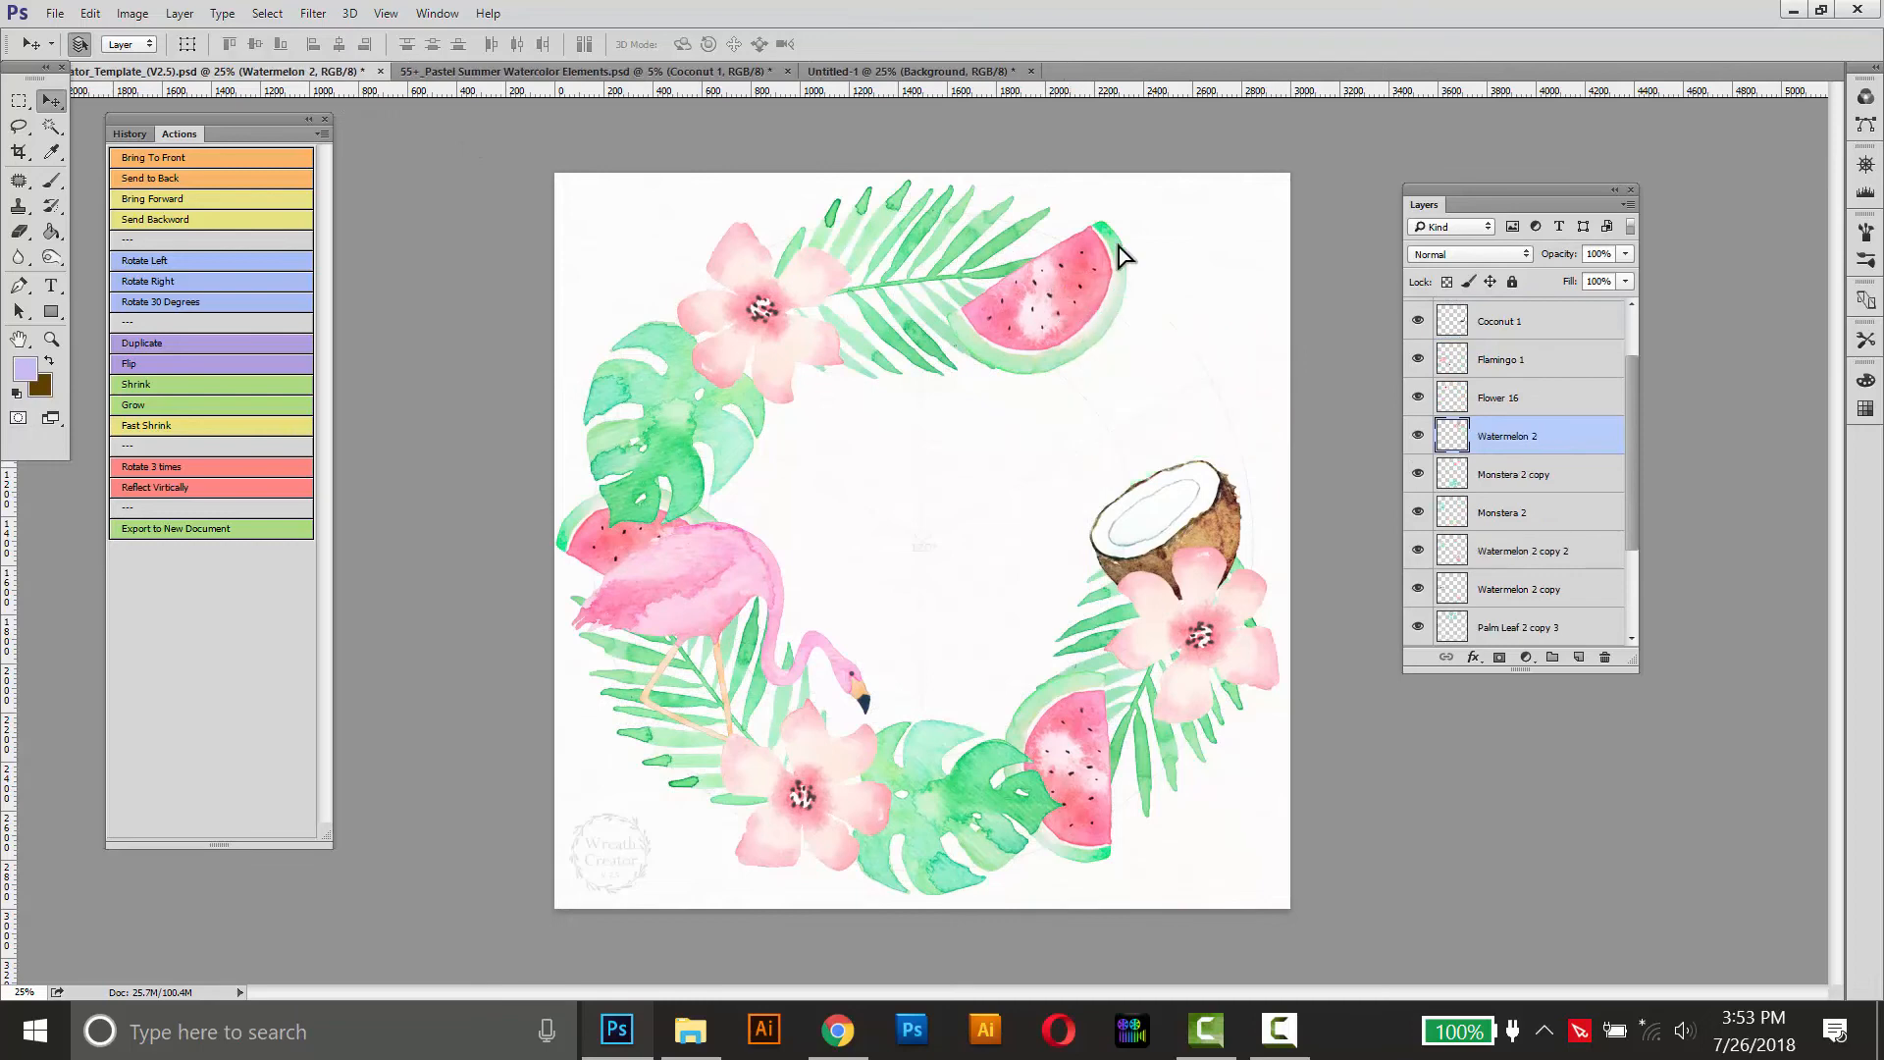
drag(1100, 257, 1166, 208)
key(Delete)
drag(937, 278, 1001, 244)
key(Delete)
drag(1163, 530, 1177, 423)
key(Delete)
drag(1053, 742, 1128, 613)
key(Delete)
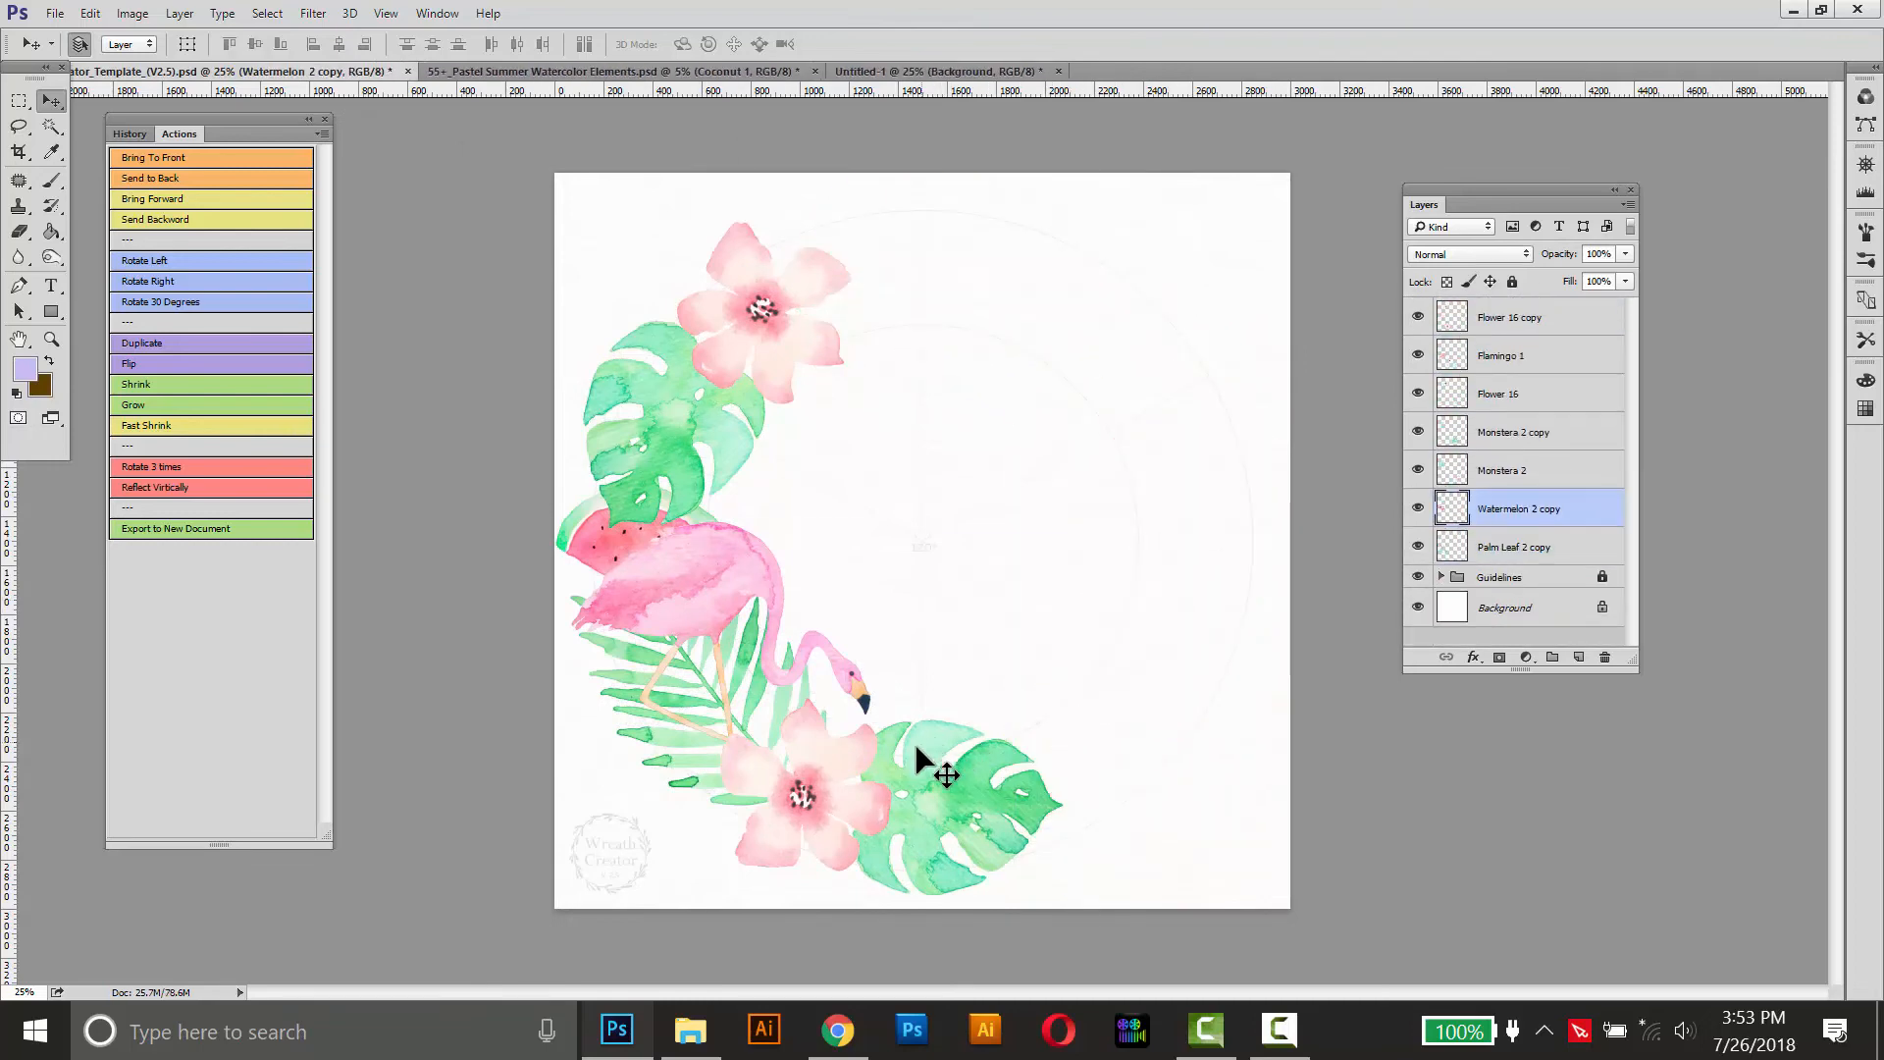
Step: Delete the bottom monstera, both remaining flowers, the flamingo and the left watermelon, keeping one monstera leaf and one palm leaf
drag(919, 751, 1054, 691)
key(Delete)
drag(828, 778, 957, 733)
key(Delete)
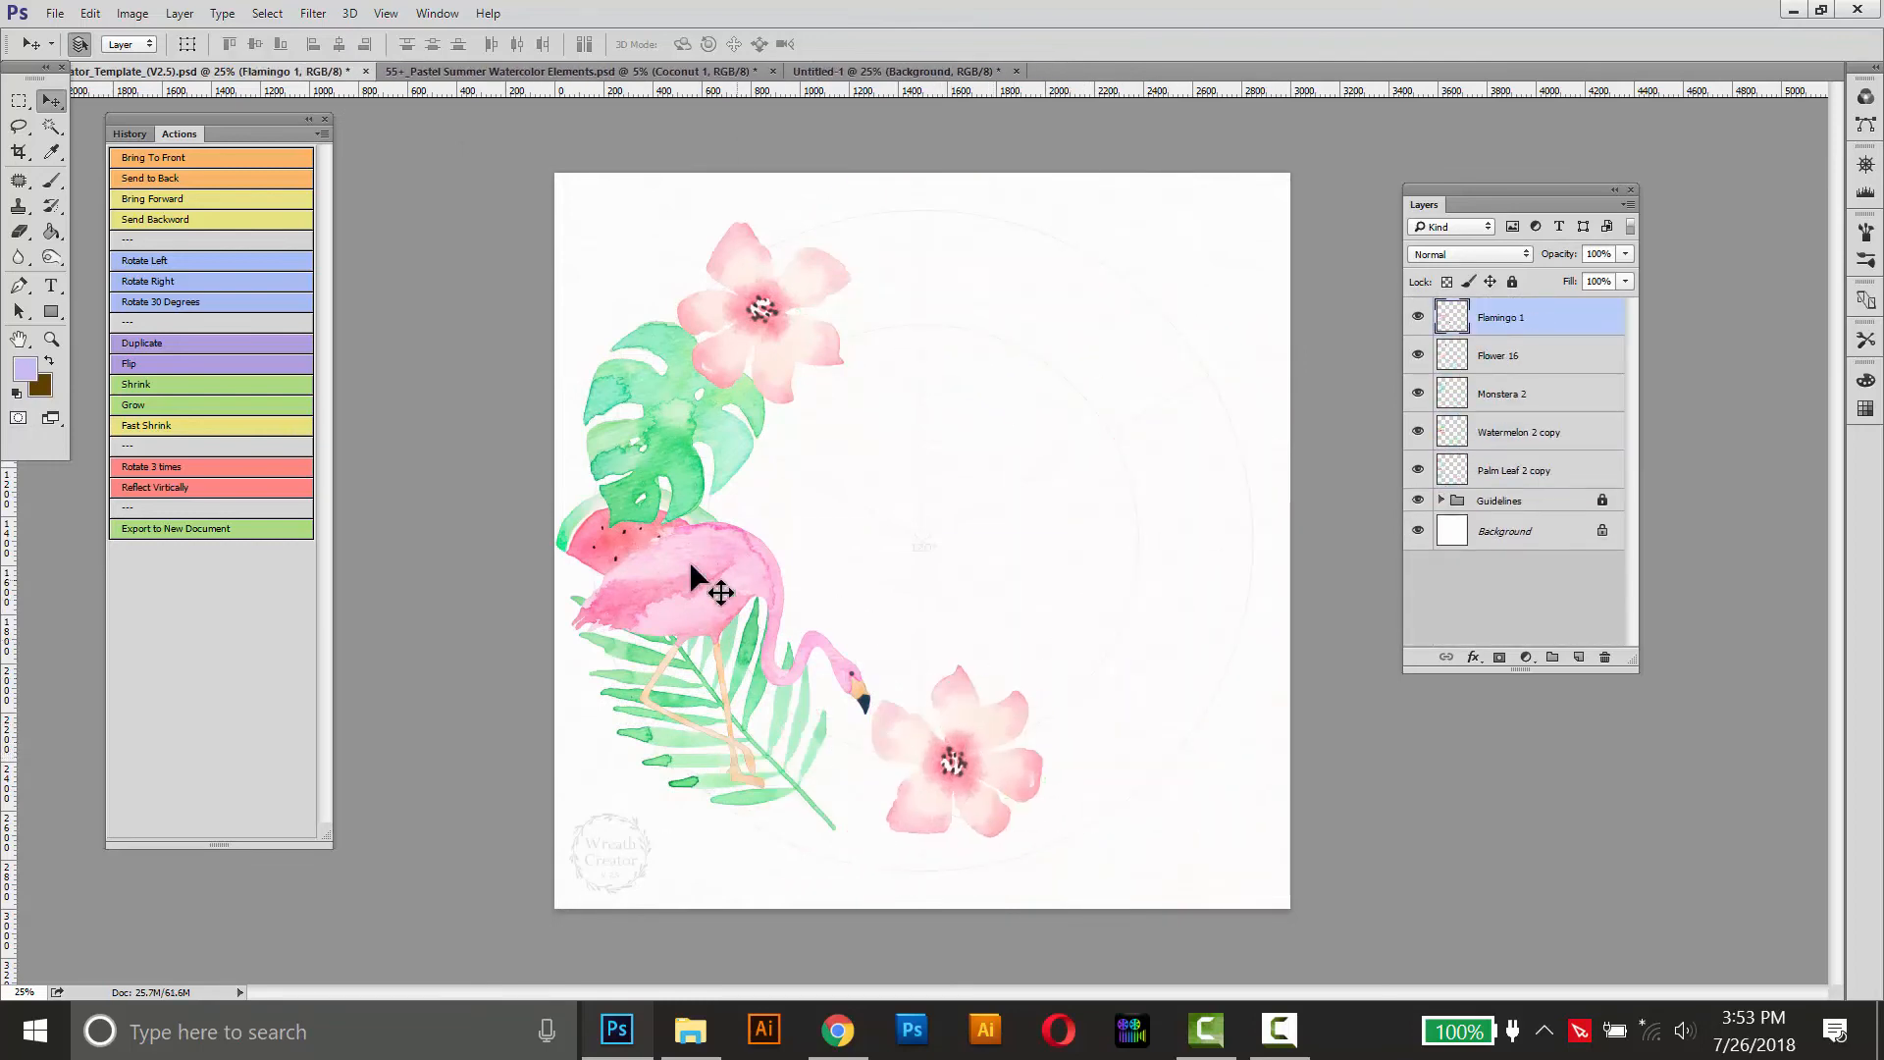
drag(807, 547, 1040, 466)
key(Delete)
drag(758, 306, 893, 241)
key(Delete)
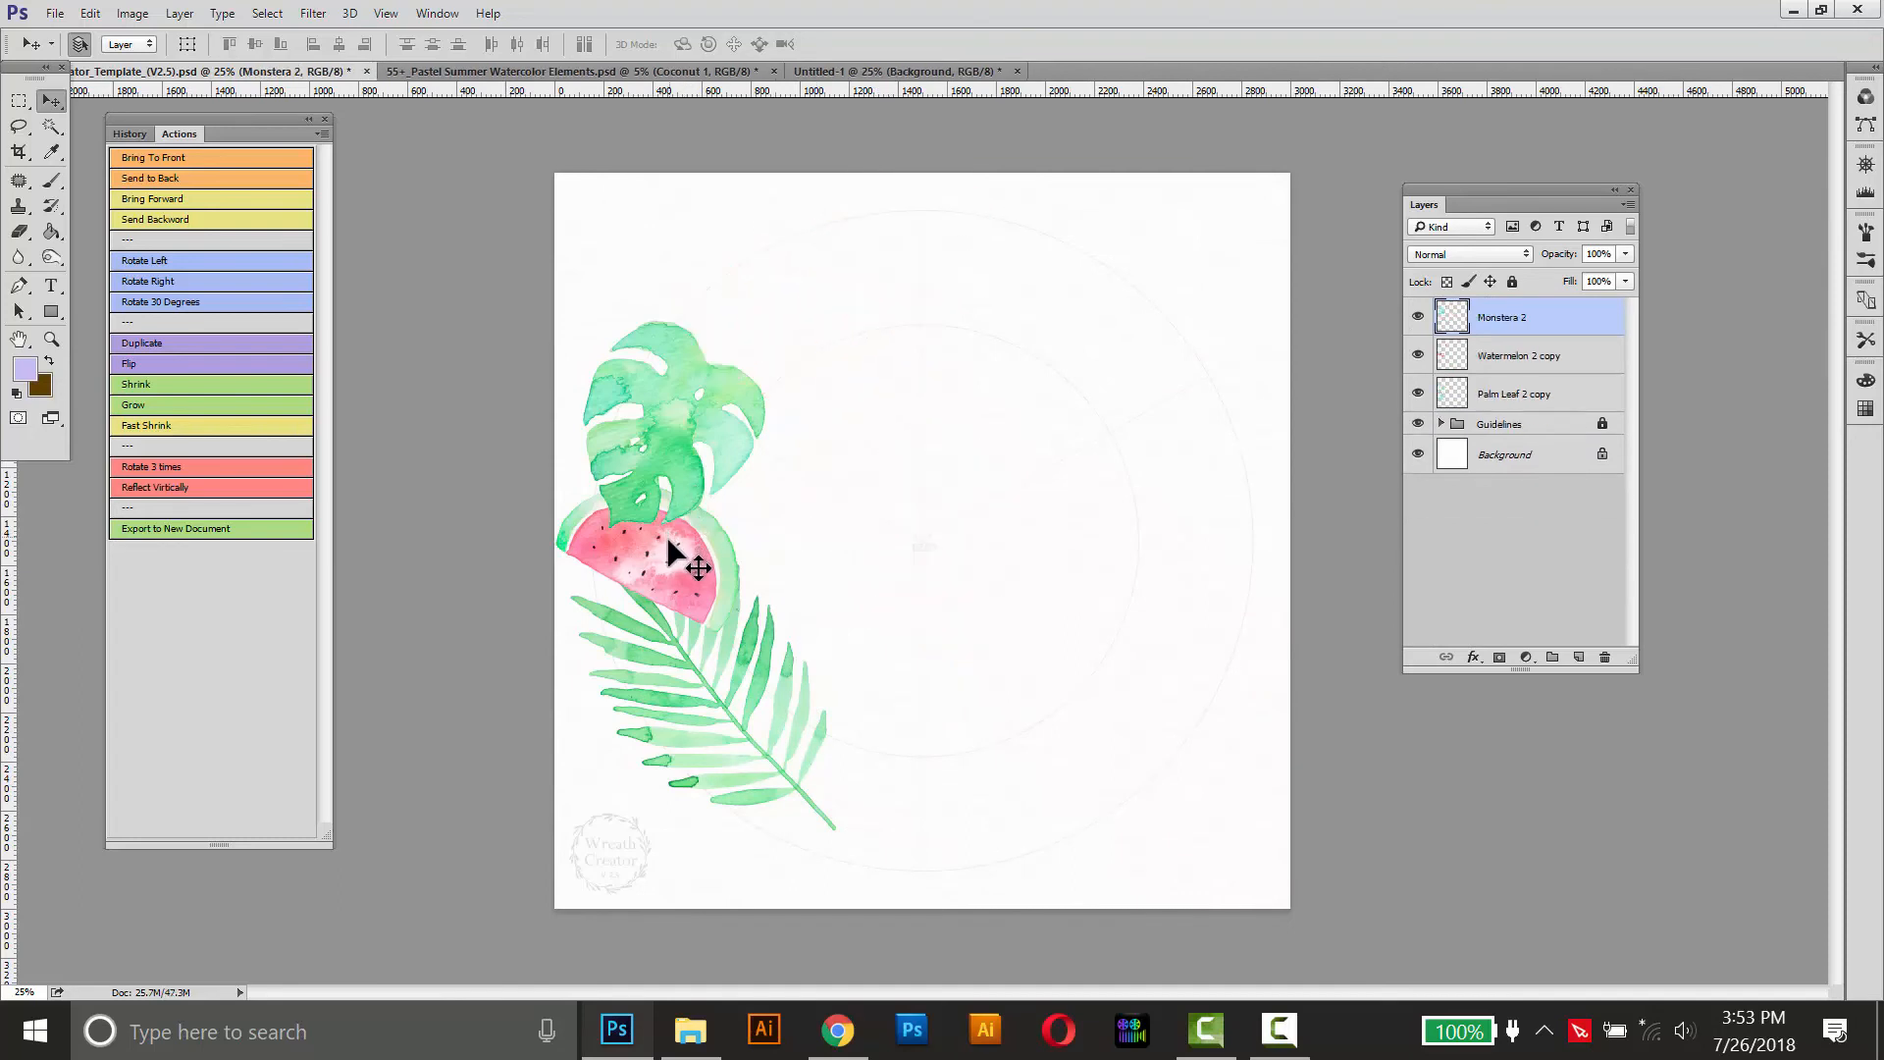
drag(673, 546, 1018, 513)
key(Delete)
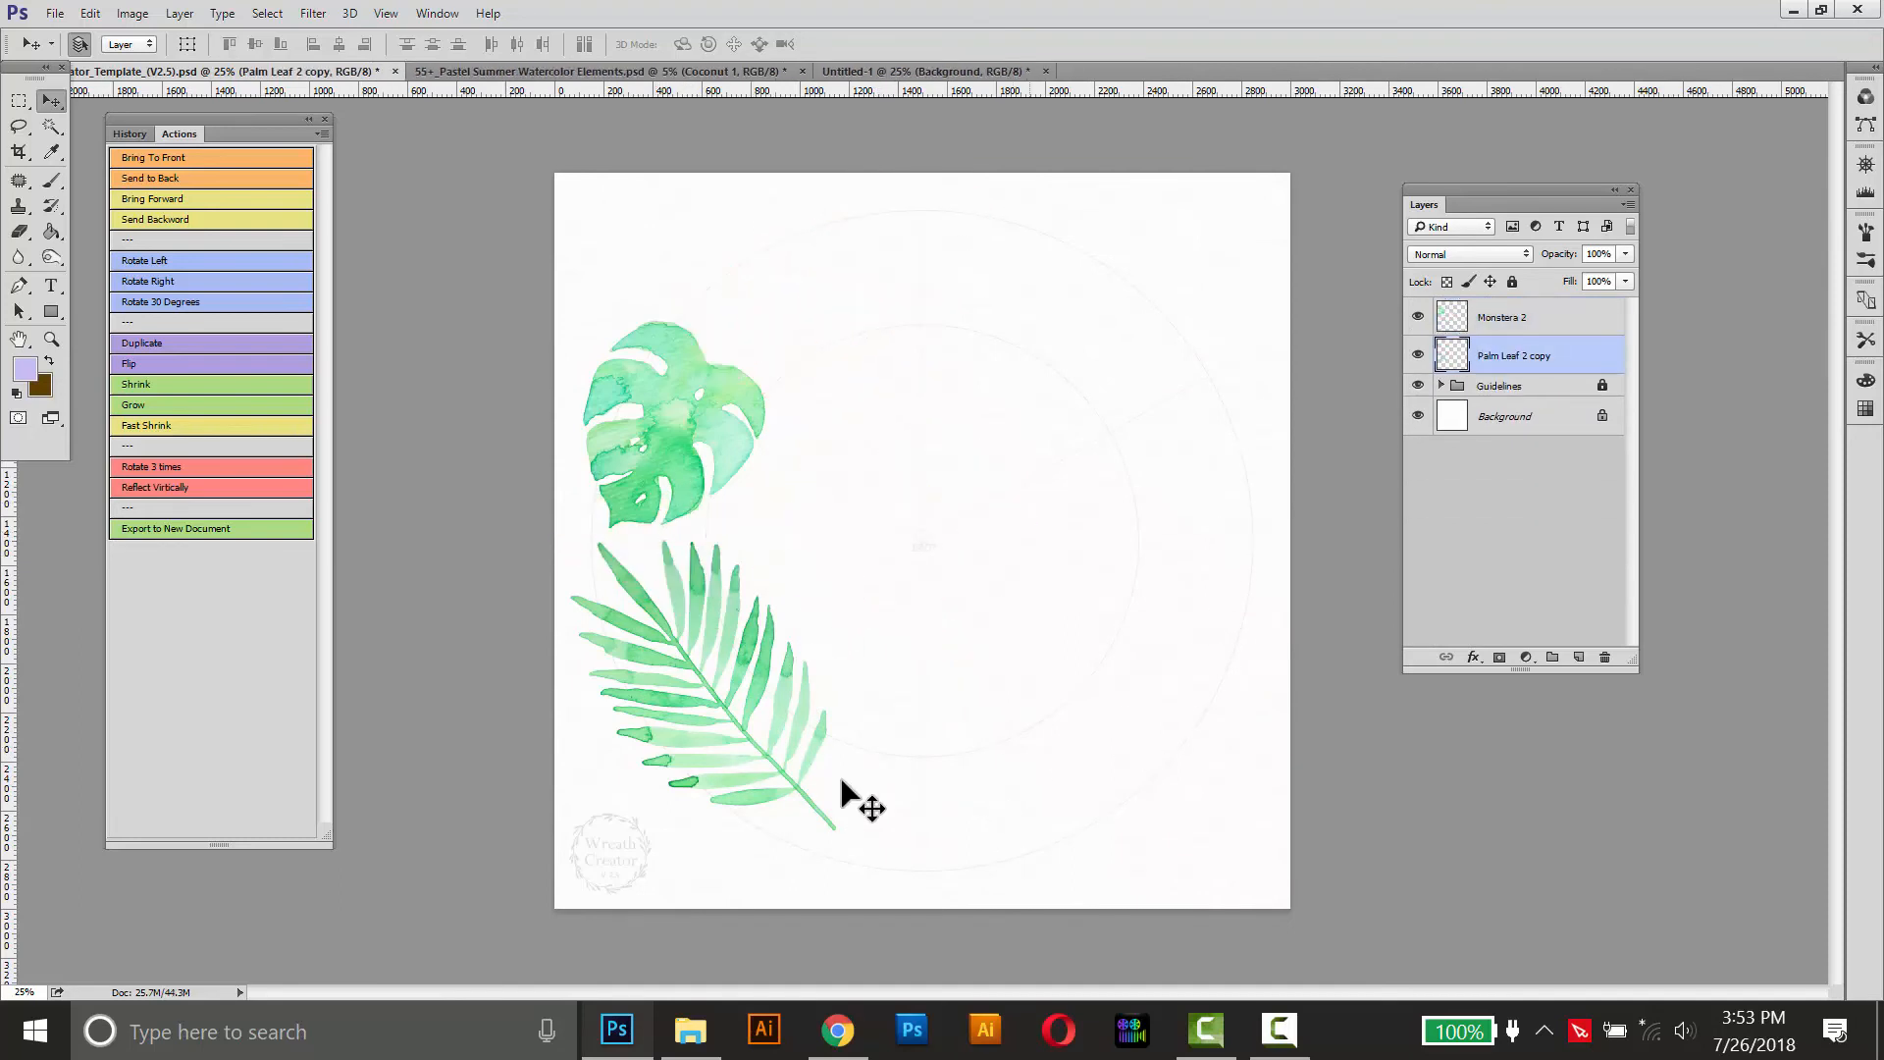
Step: Move the monstera leaf aside and rotate the palm leaf slightly clockwise along the left side of the circular guideline
drag(749, 475, 1142, 521)
drag(748, 656, 742, 654)
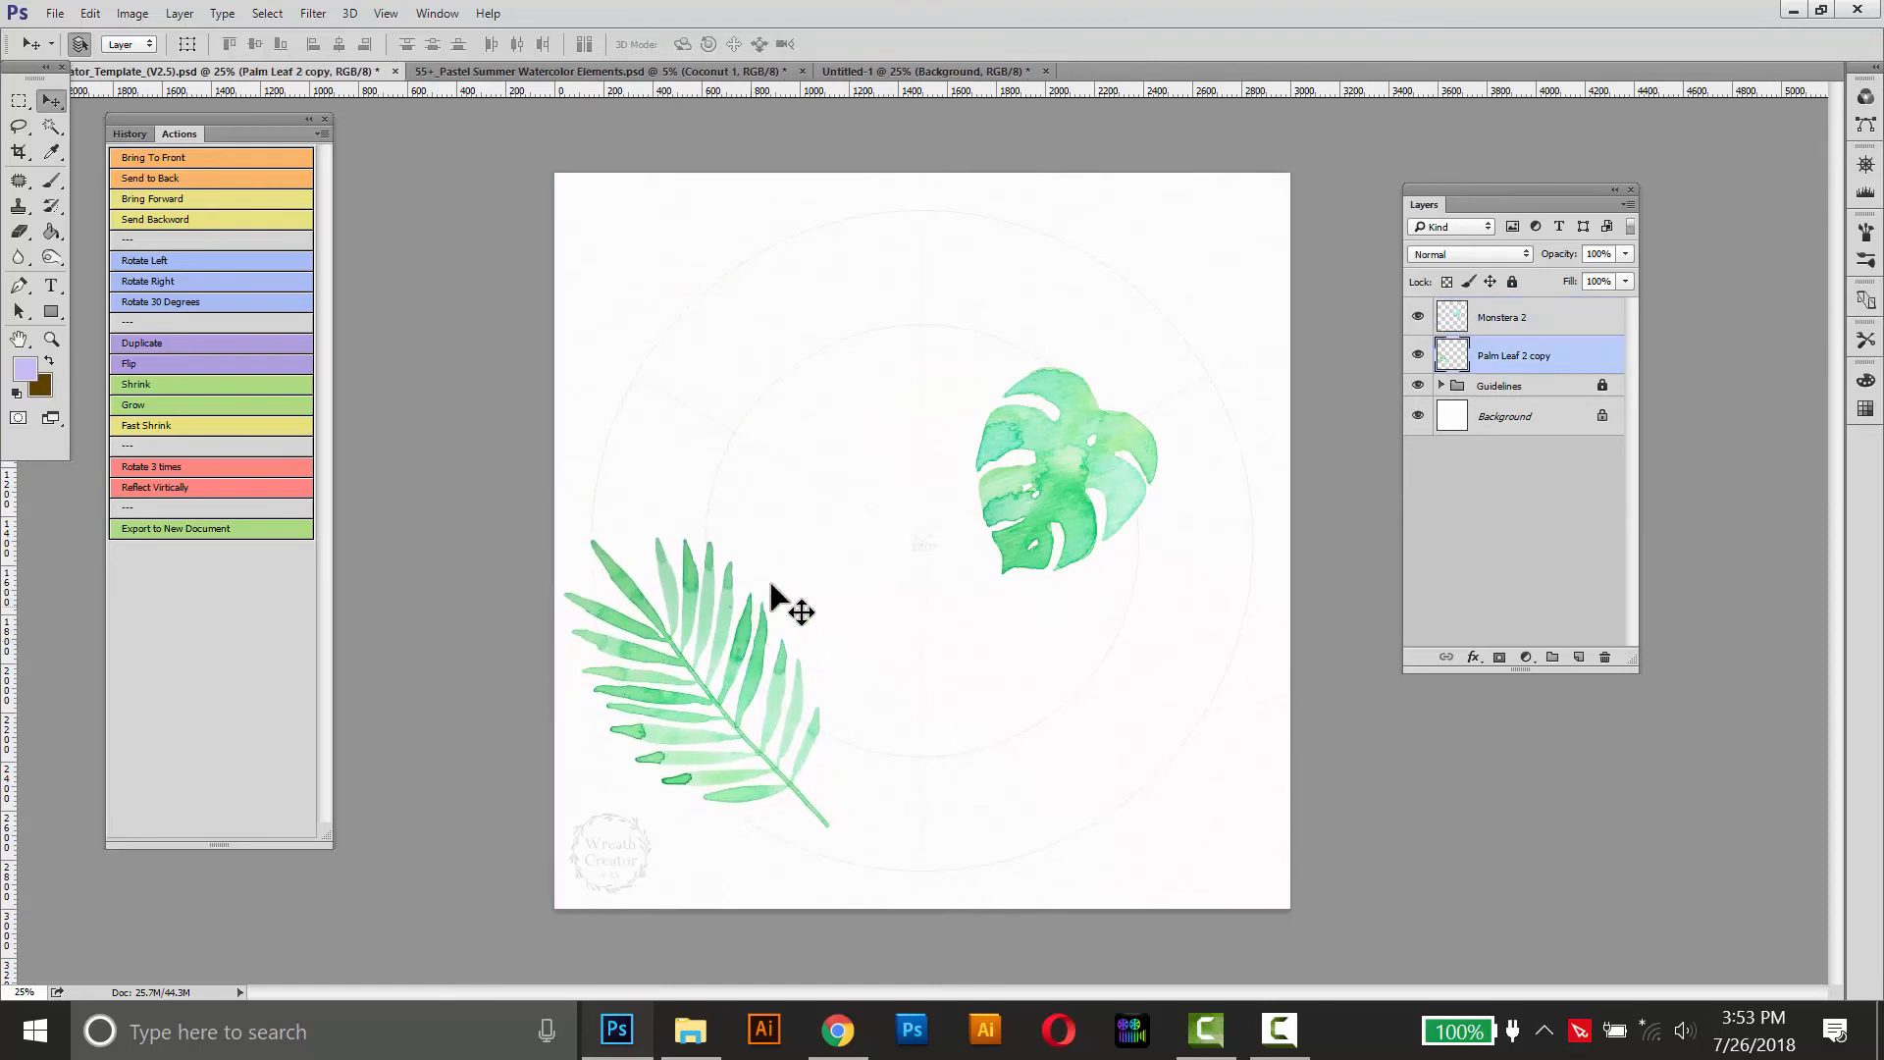
key(ctrl+t)
drag(702, 499, 774, 461)
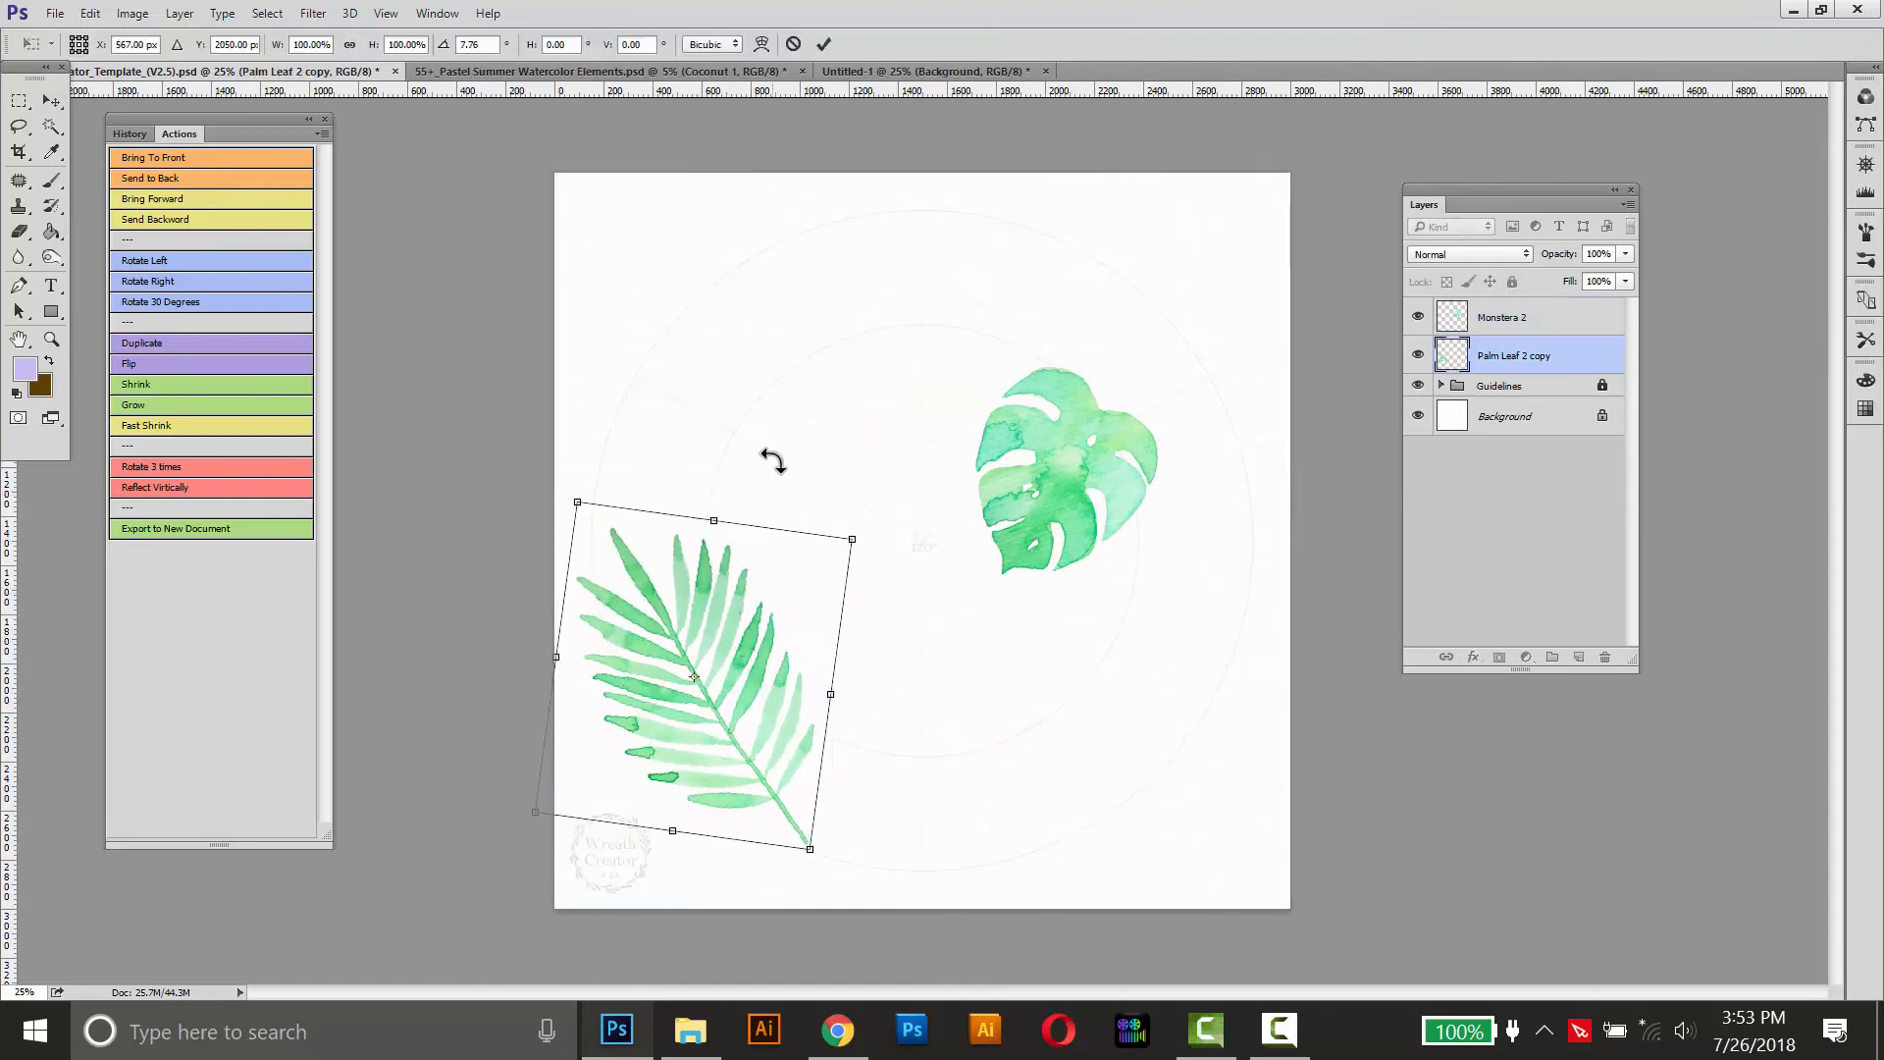
key(Return)
Step: Place the monstera leaf over the base of the palm leaf and rotate it about 64 degrees clockwise
drag(1073, 484, 853, 761)
key(ctrl+t)
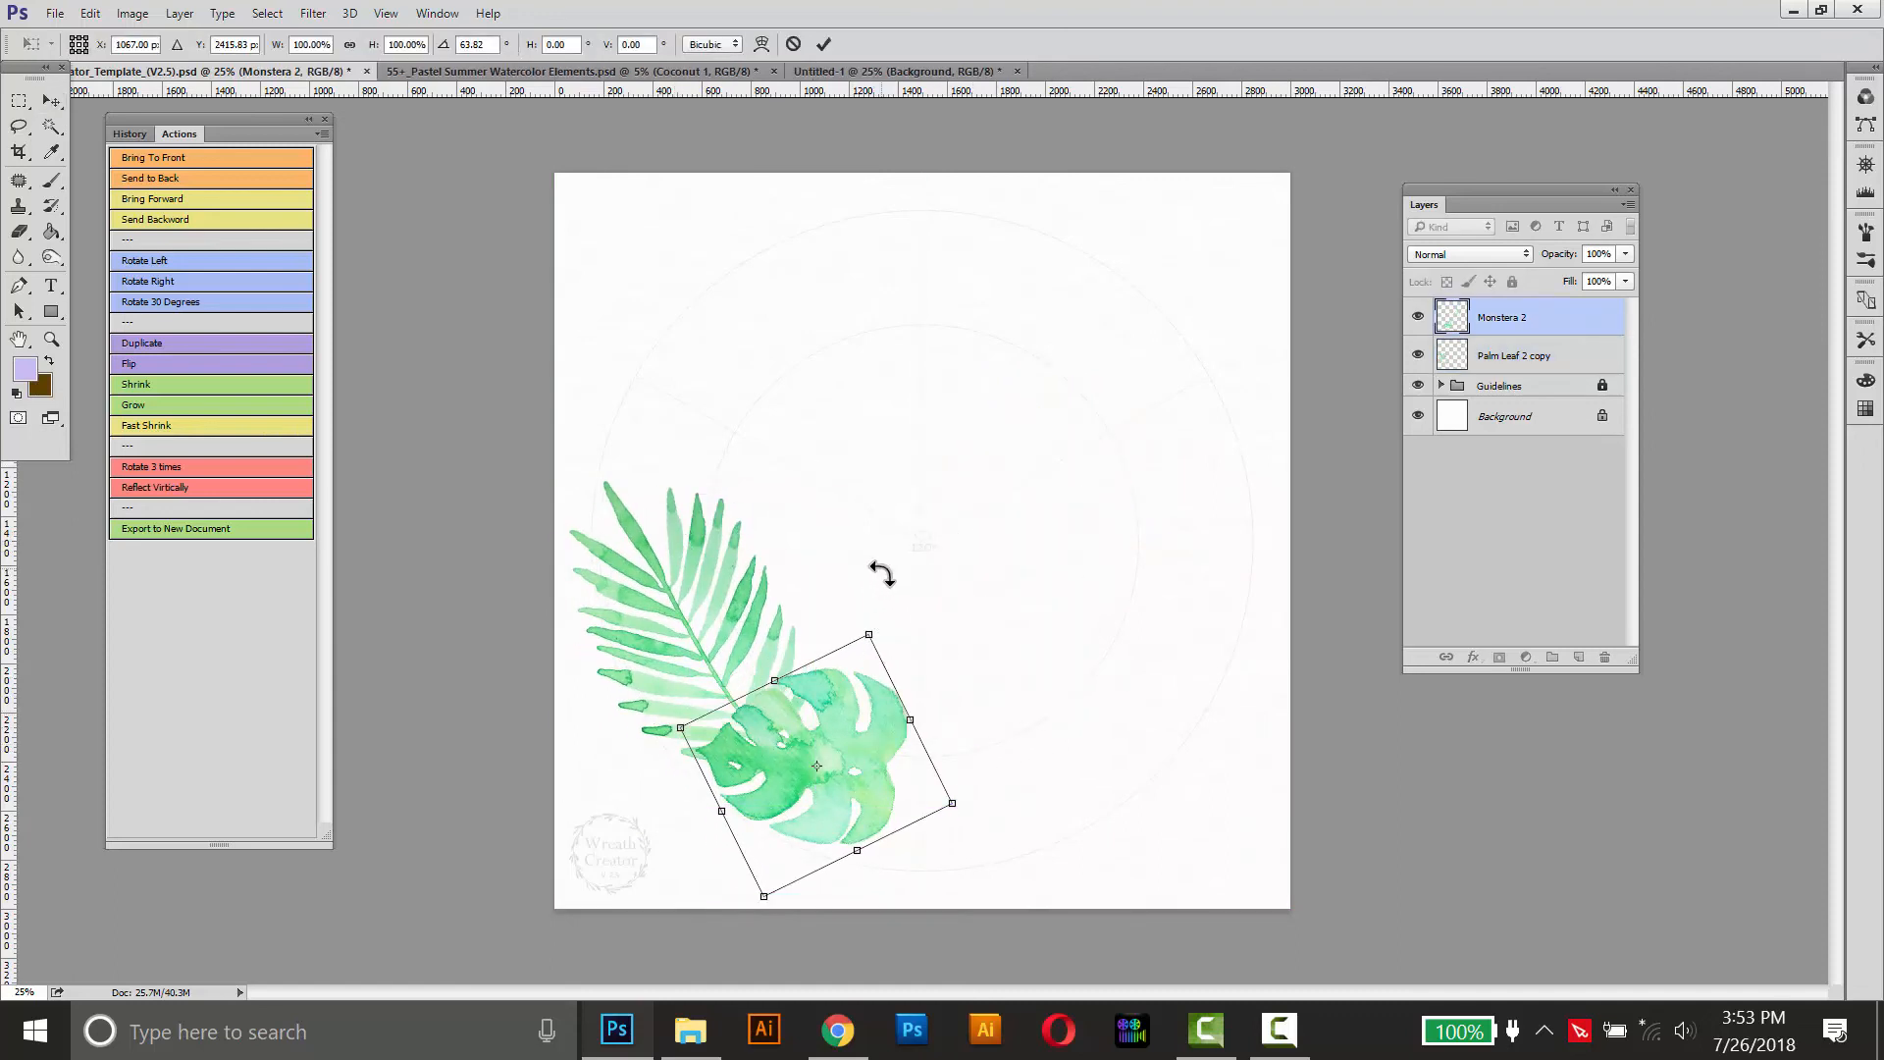
key(Return)
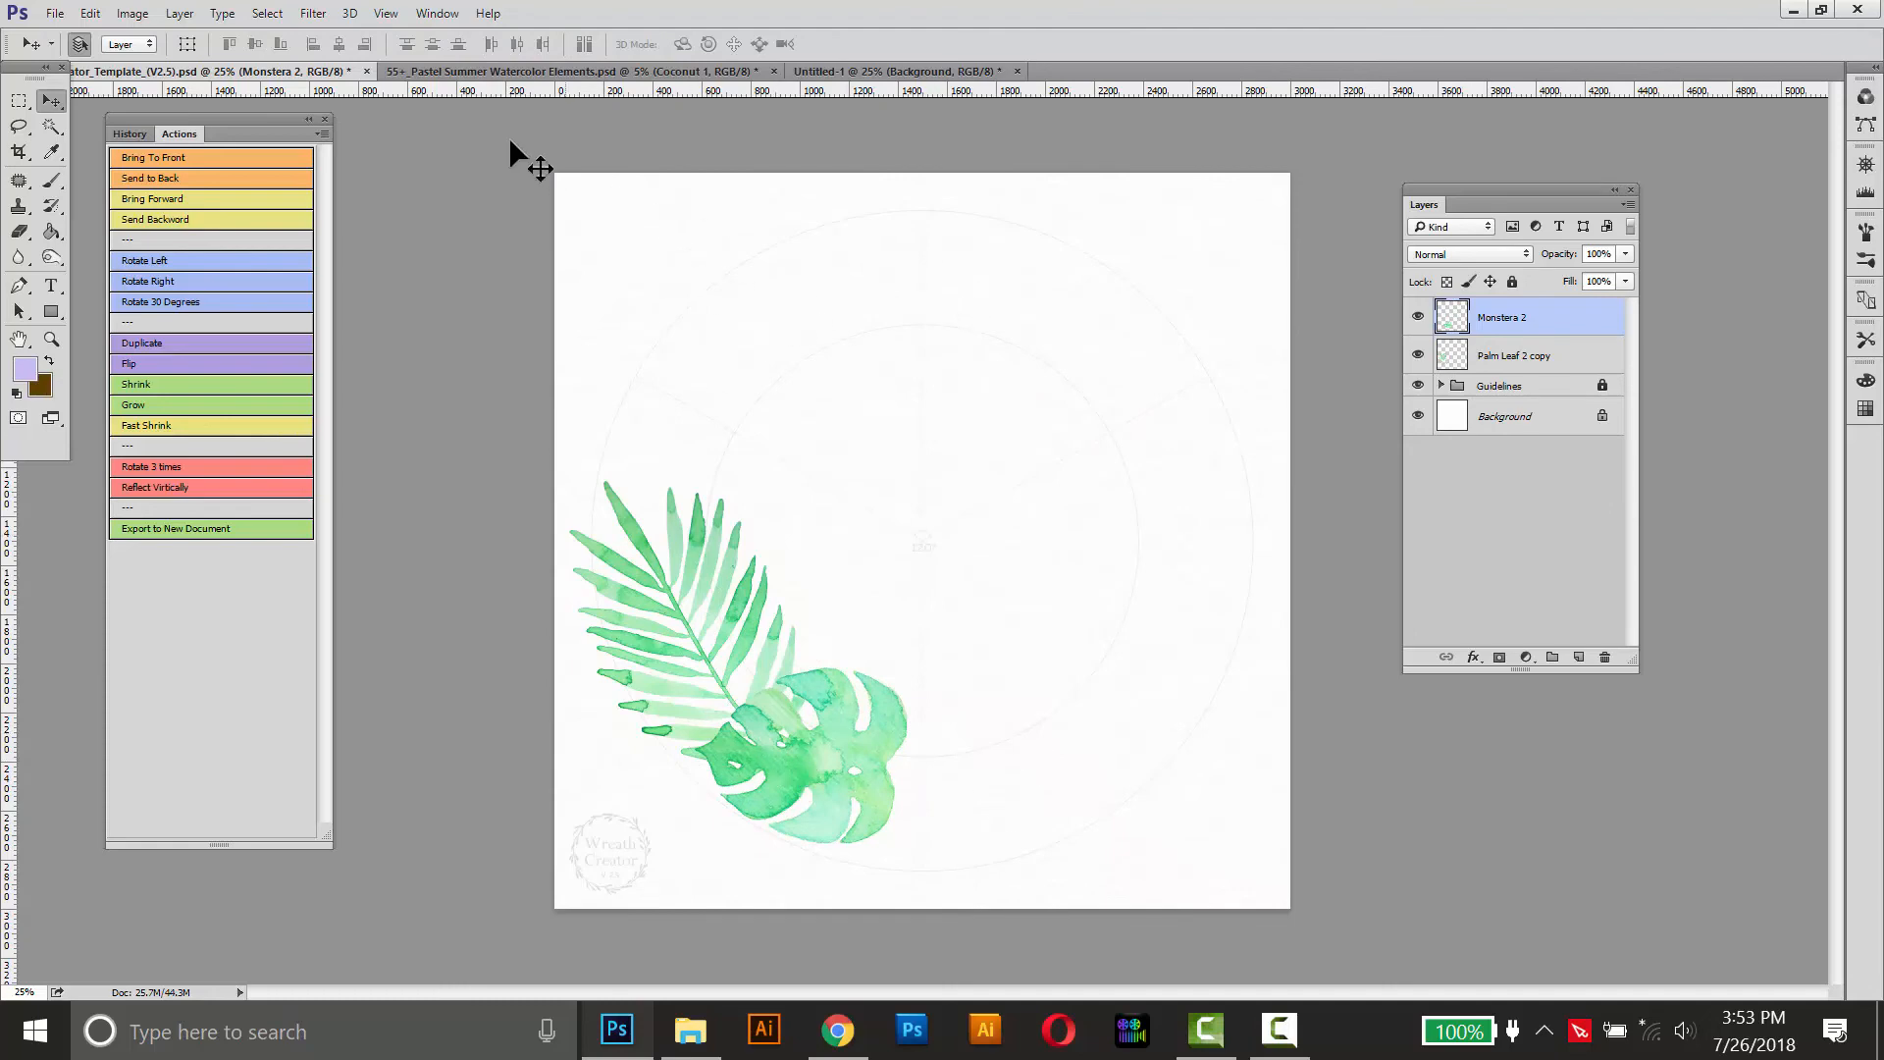
Step: Bring the green branch with purple berries from the summer elements document into the template and reduce it with Fast Shrink
click(490, 72)
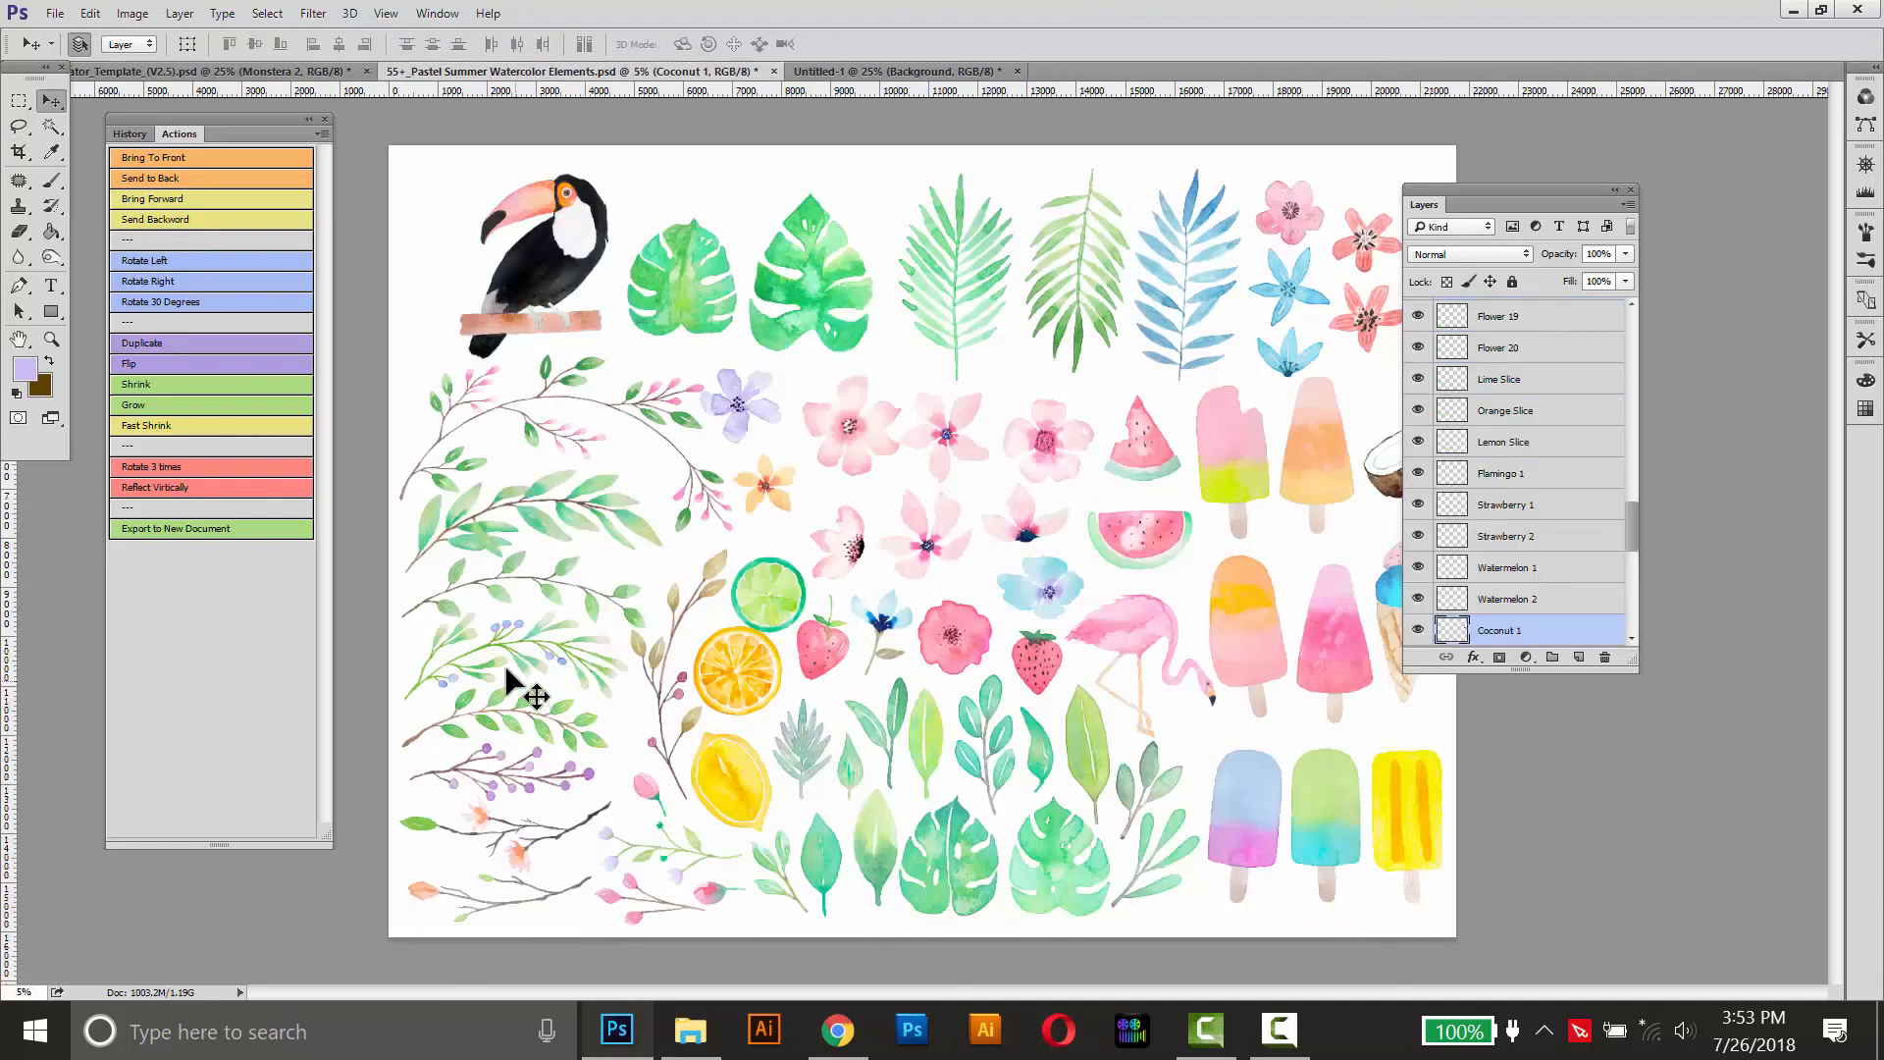
drag(538, 628, 981, 484)
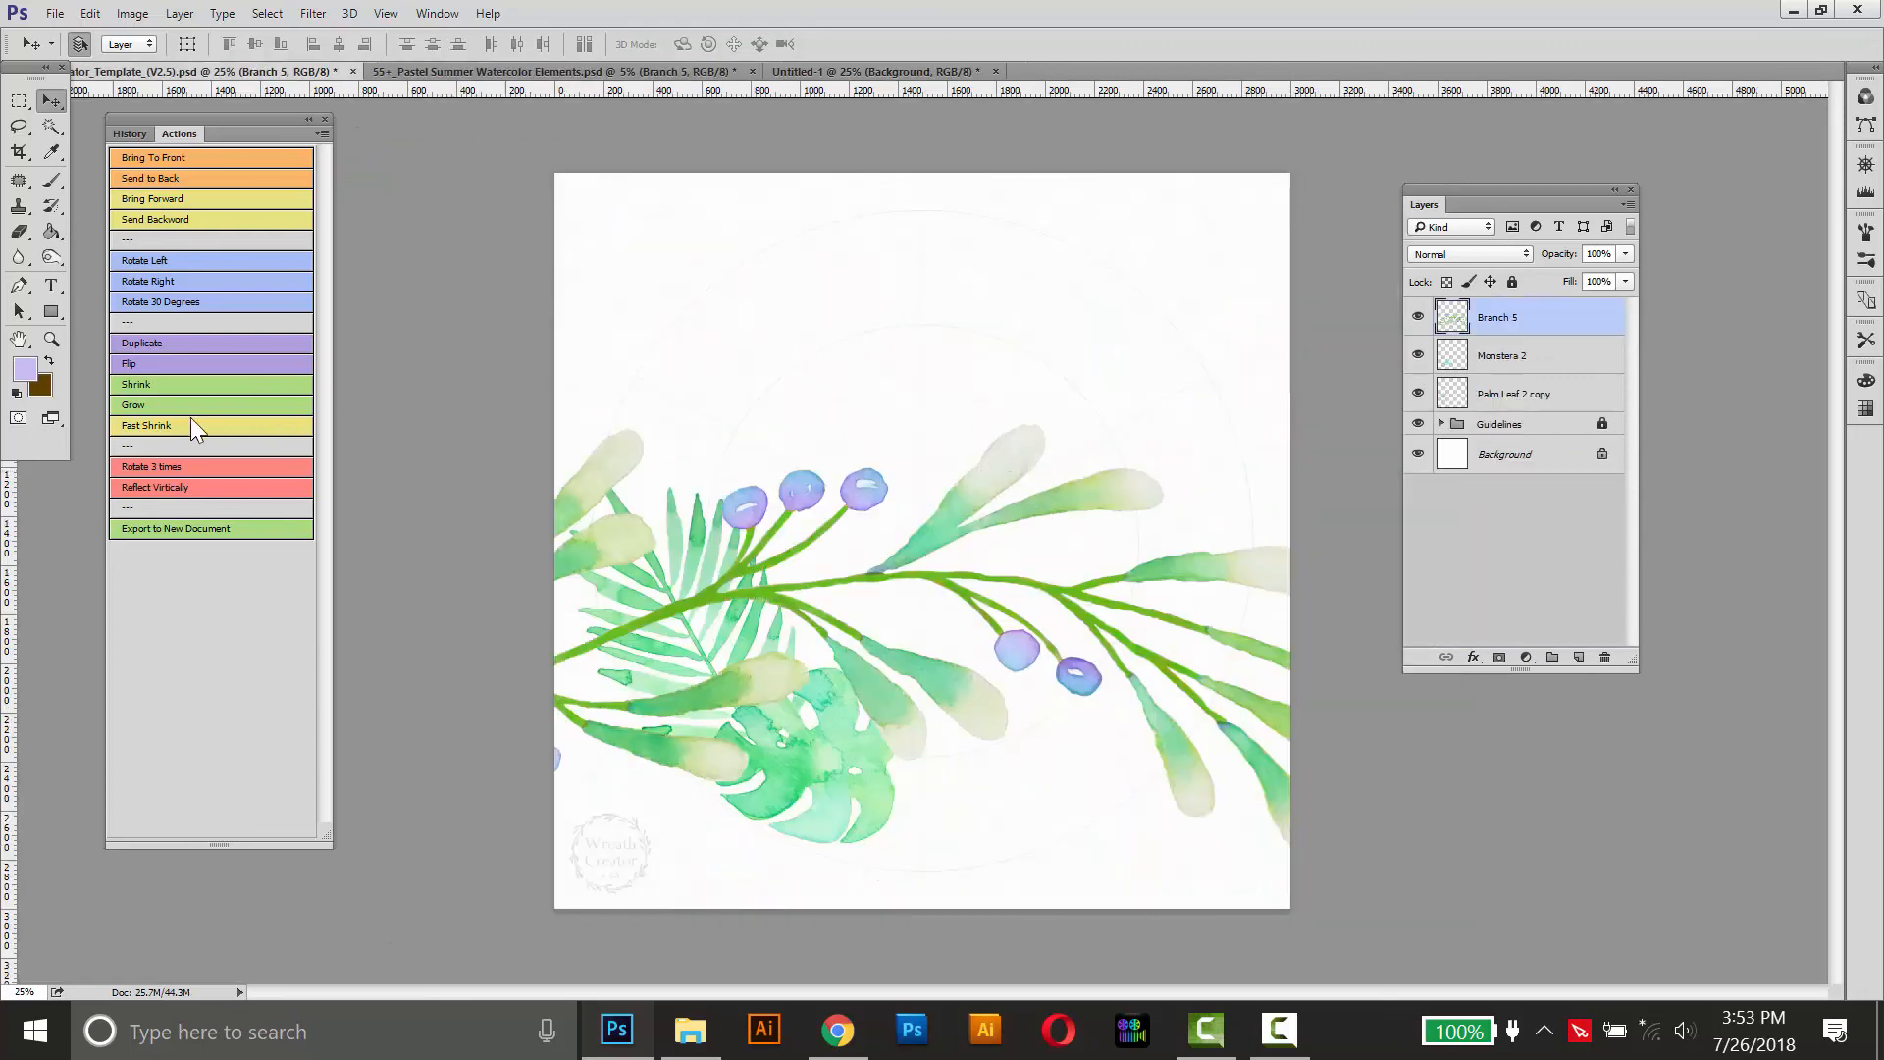
click(235, 424)
Step: Rotate the berry branch upright with Free Transform and fit it along the left guideline, extending above the palm leaf
key(ctrl+t)
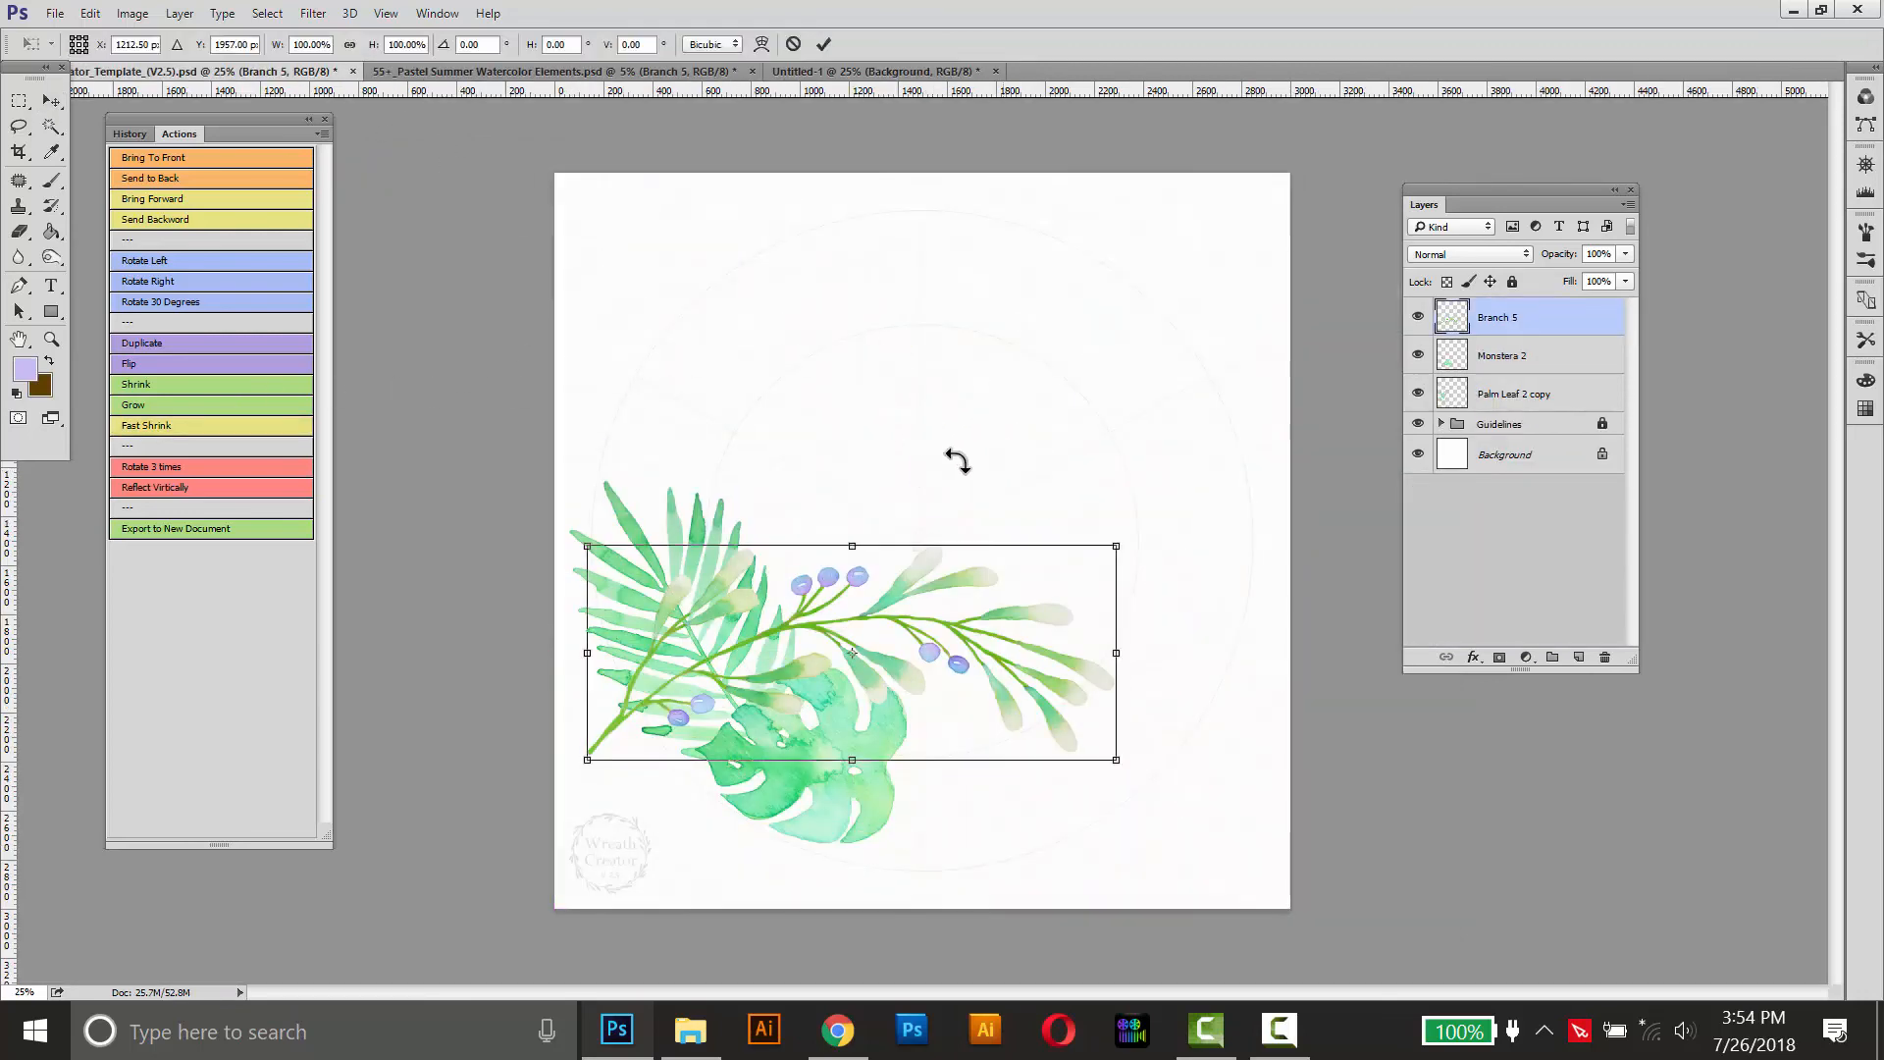
drag(959, 462, 647, 571)
drag(827, 428, 674, 327)
mouse_move(767, 274)
mouse_down()
mouse_move(740, 316)
mouse_move(786, 284)
mouse_up()
key(Return)
Step: Send the berry branch to the back and mirror it onto the wreath's right side with the vertical reflect action
click(278, 179)
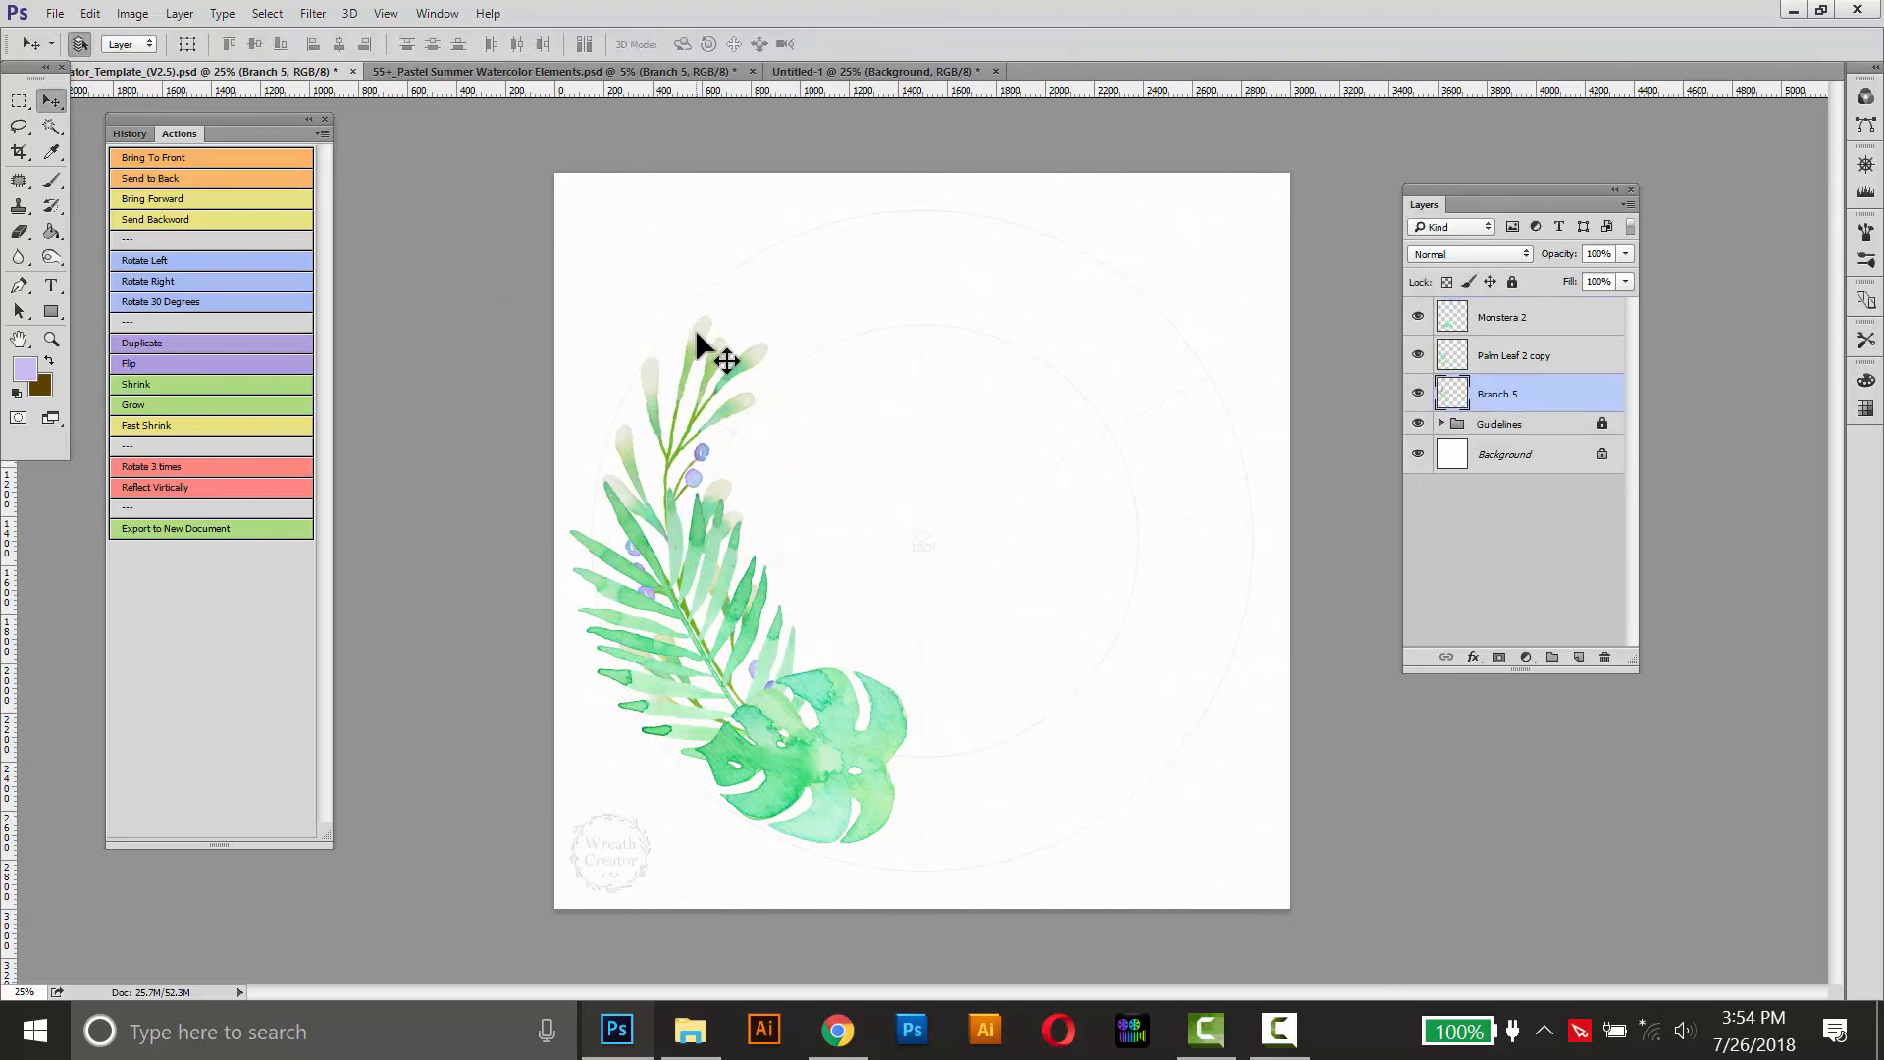
click(174, 488)
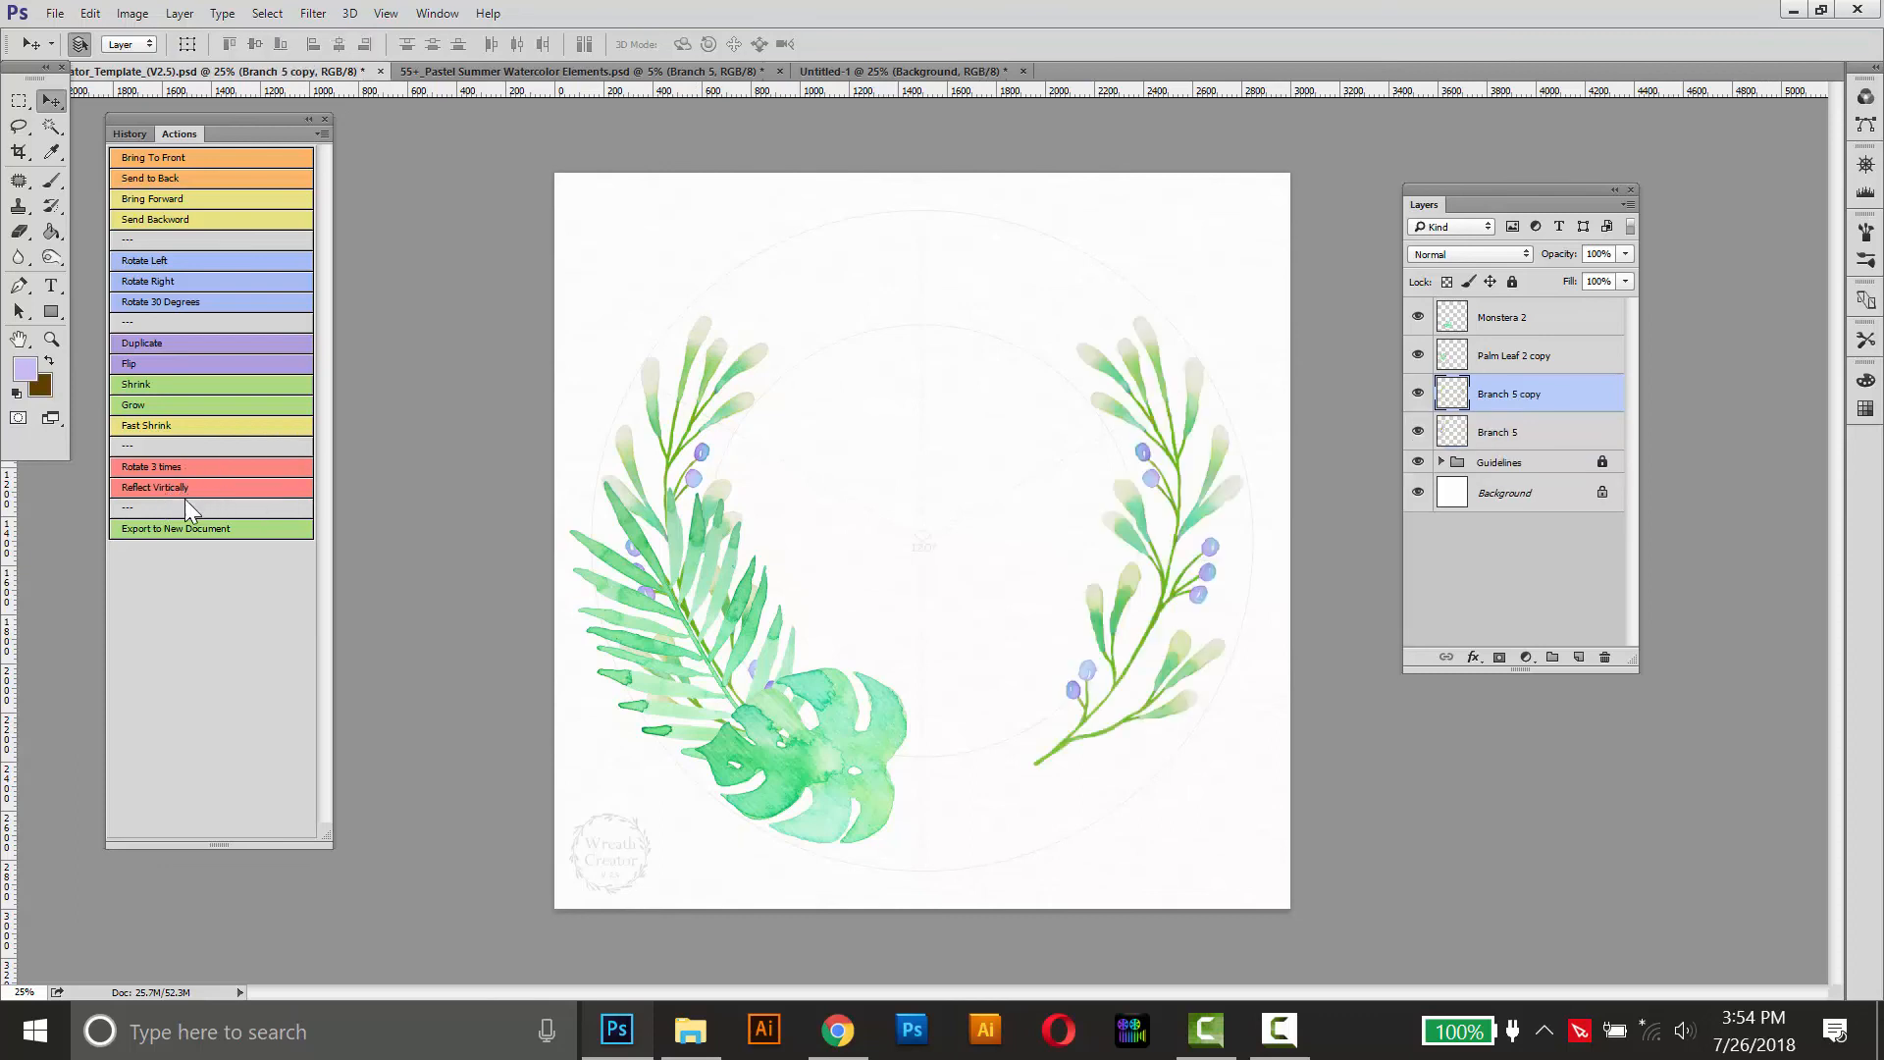
Step: Repeat the palm leaf around the wreath with the Rotate 3 times action
click(656, 530)
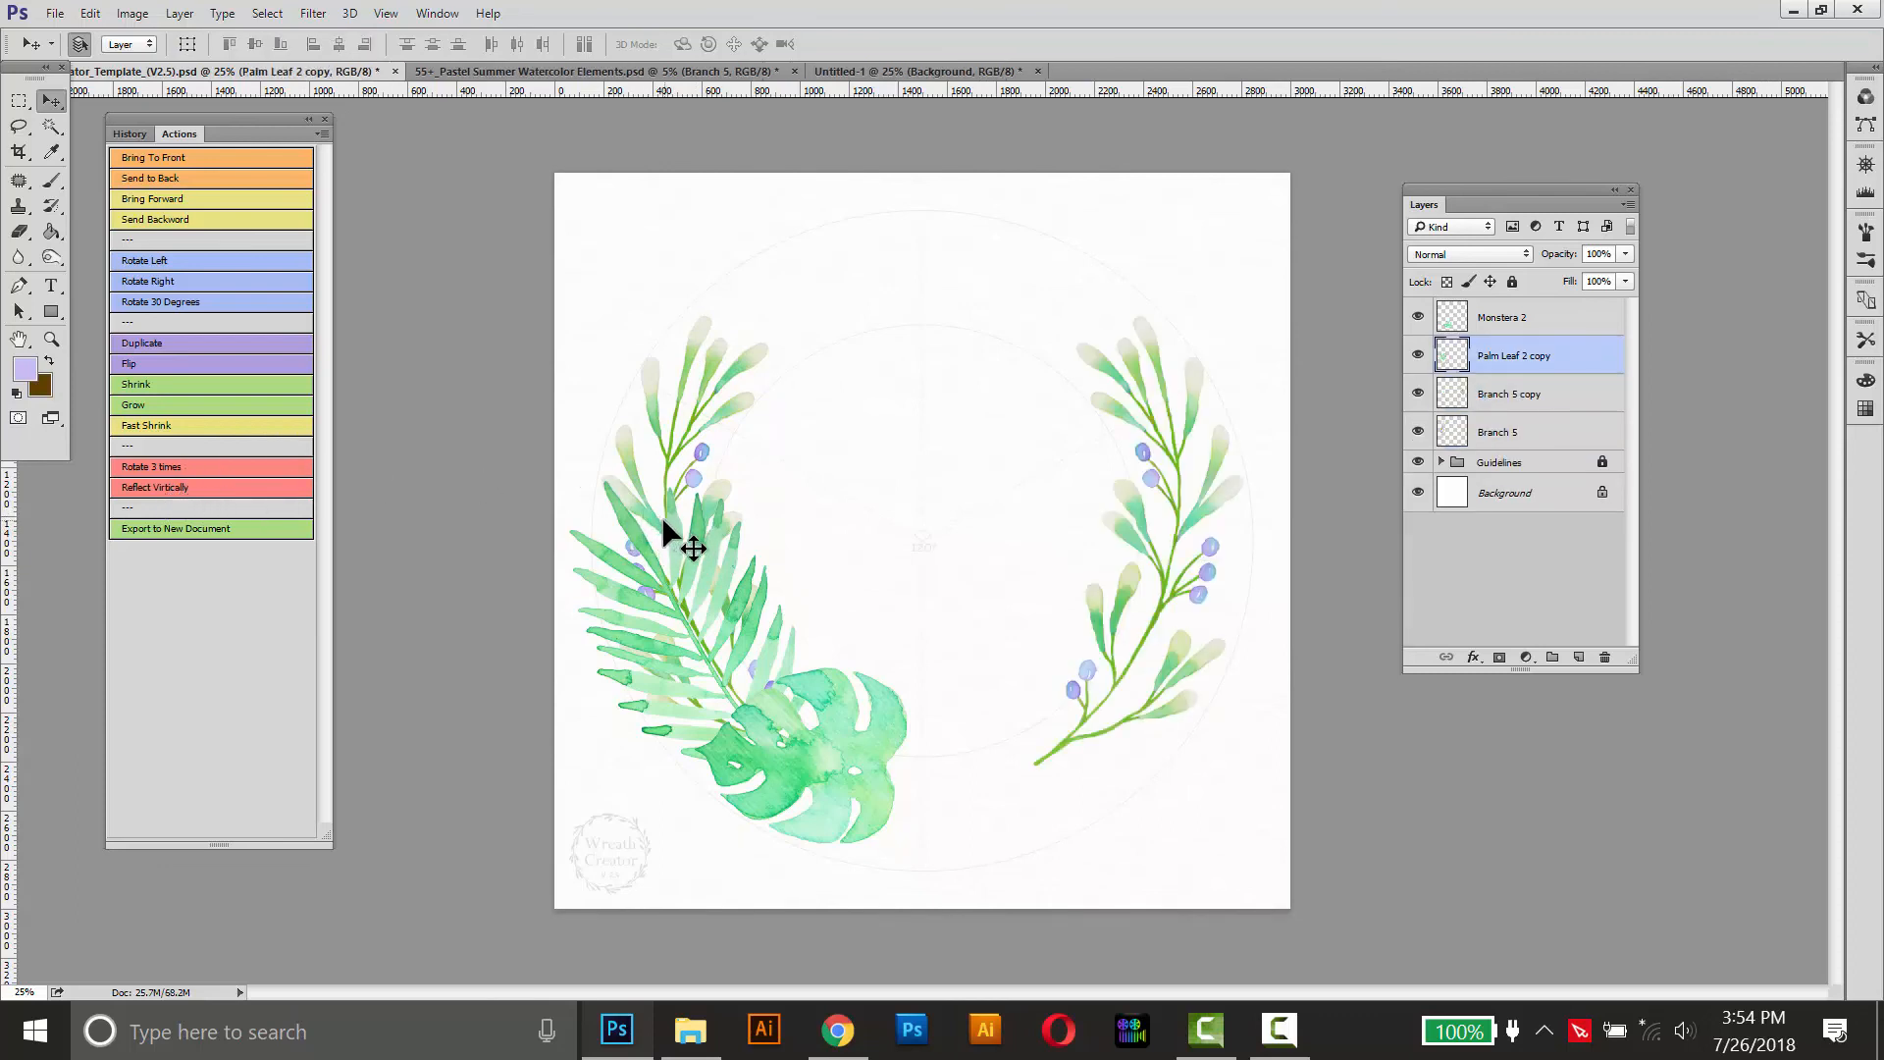
click(192, 467)
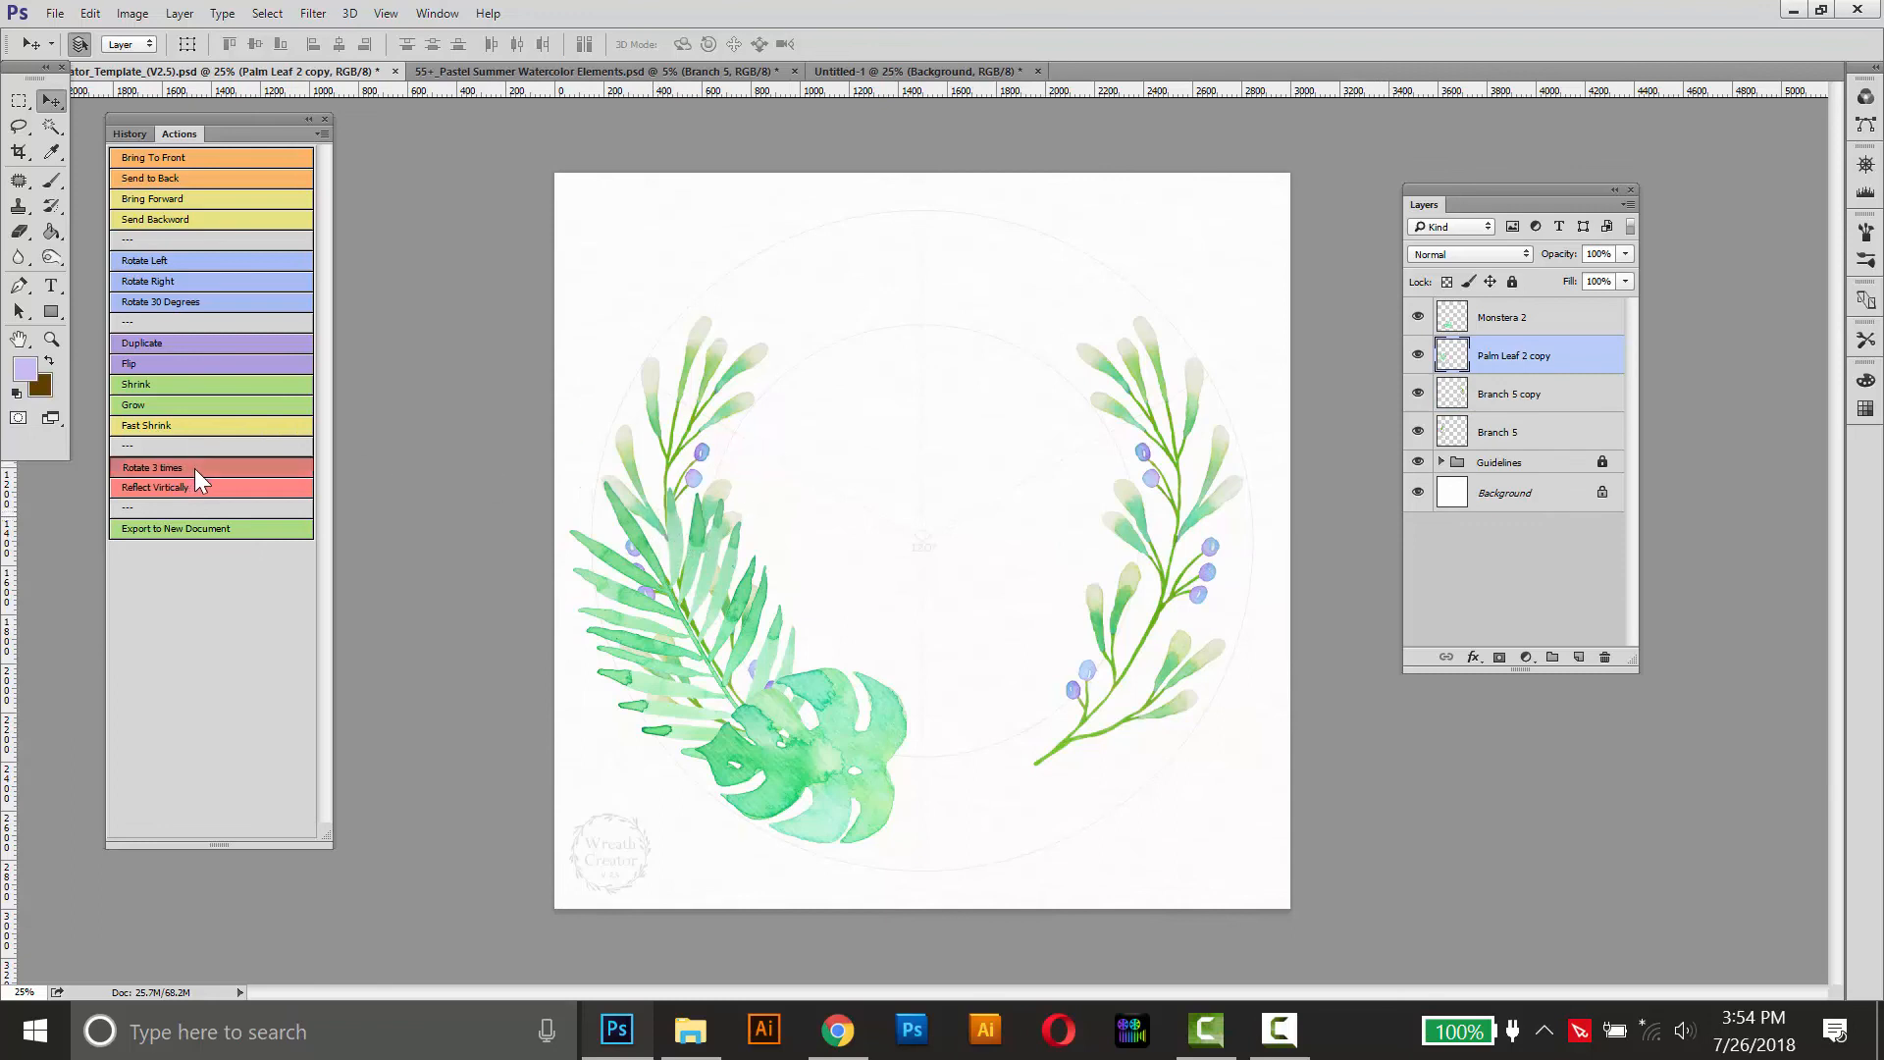
Step: Mirror the monstera leaf onto the wreath's right side with the vertical reflect action
click(801, 746)
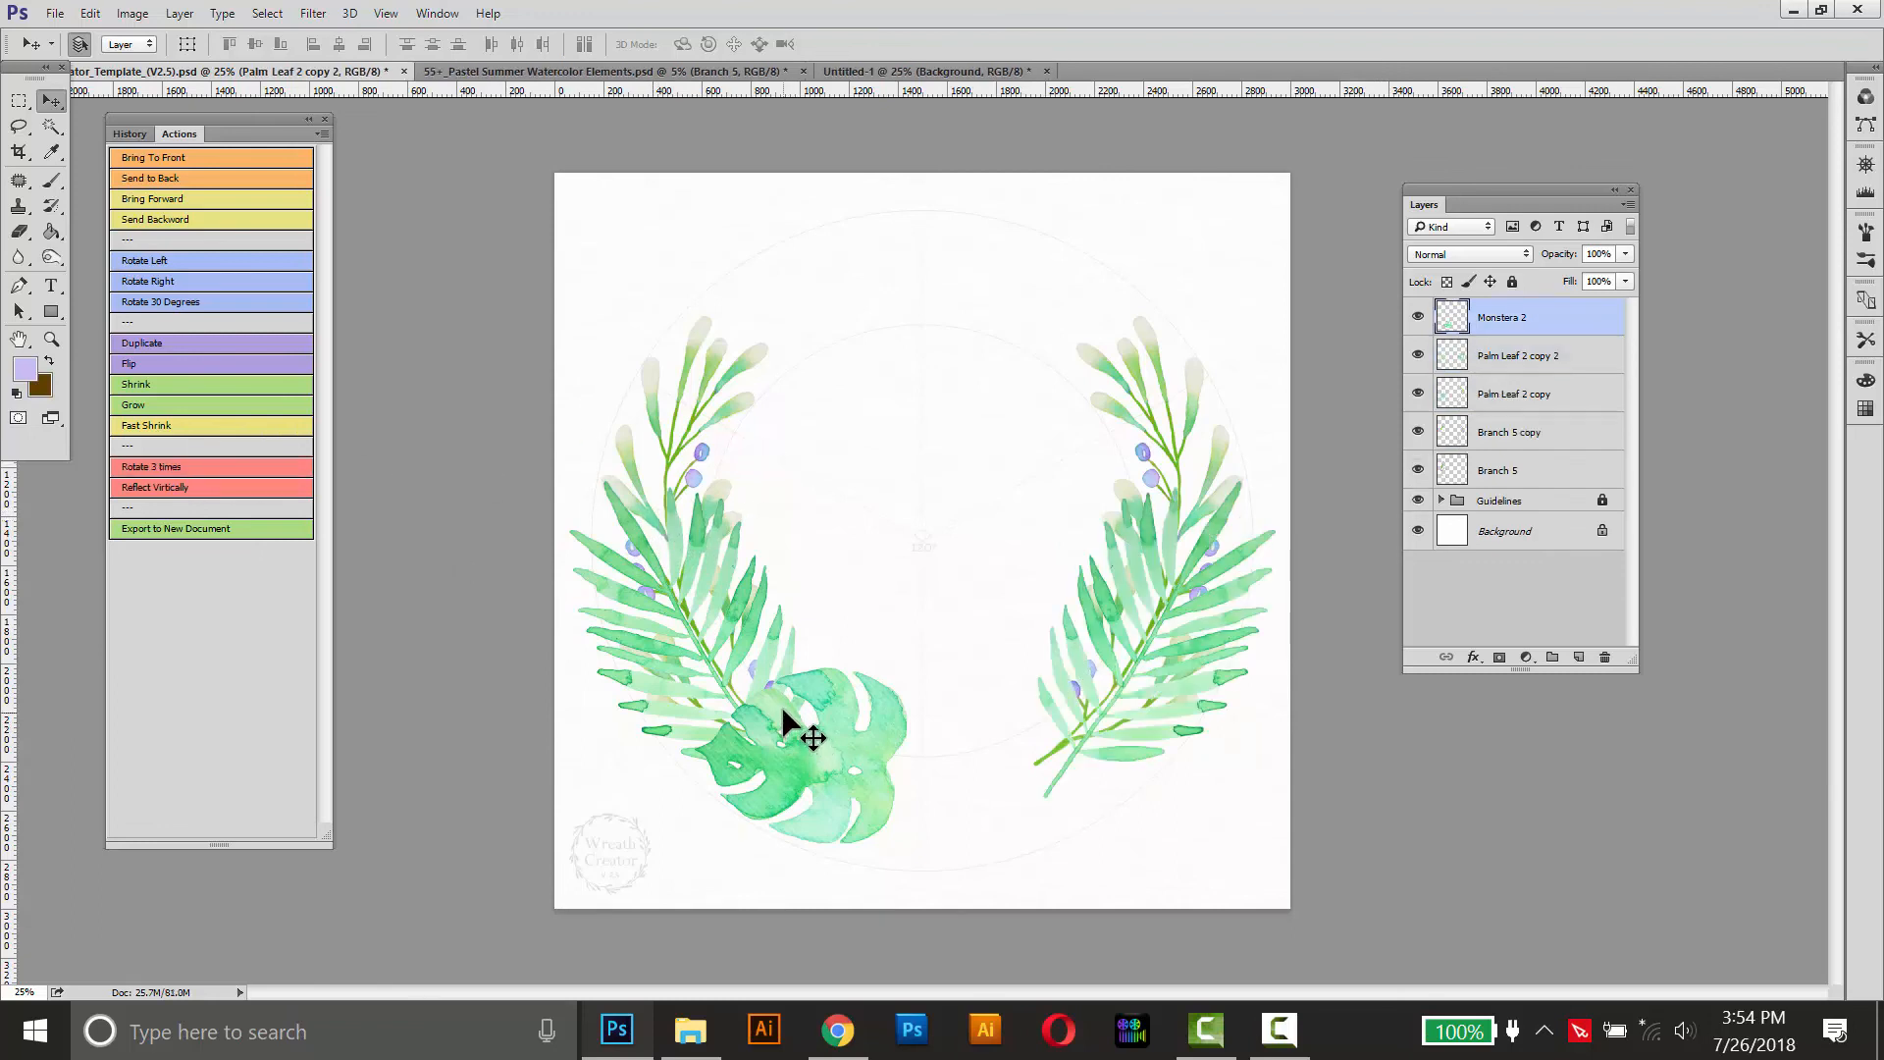
click(171, 487)
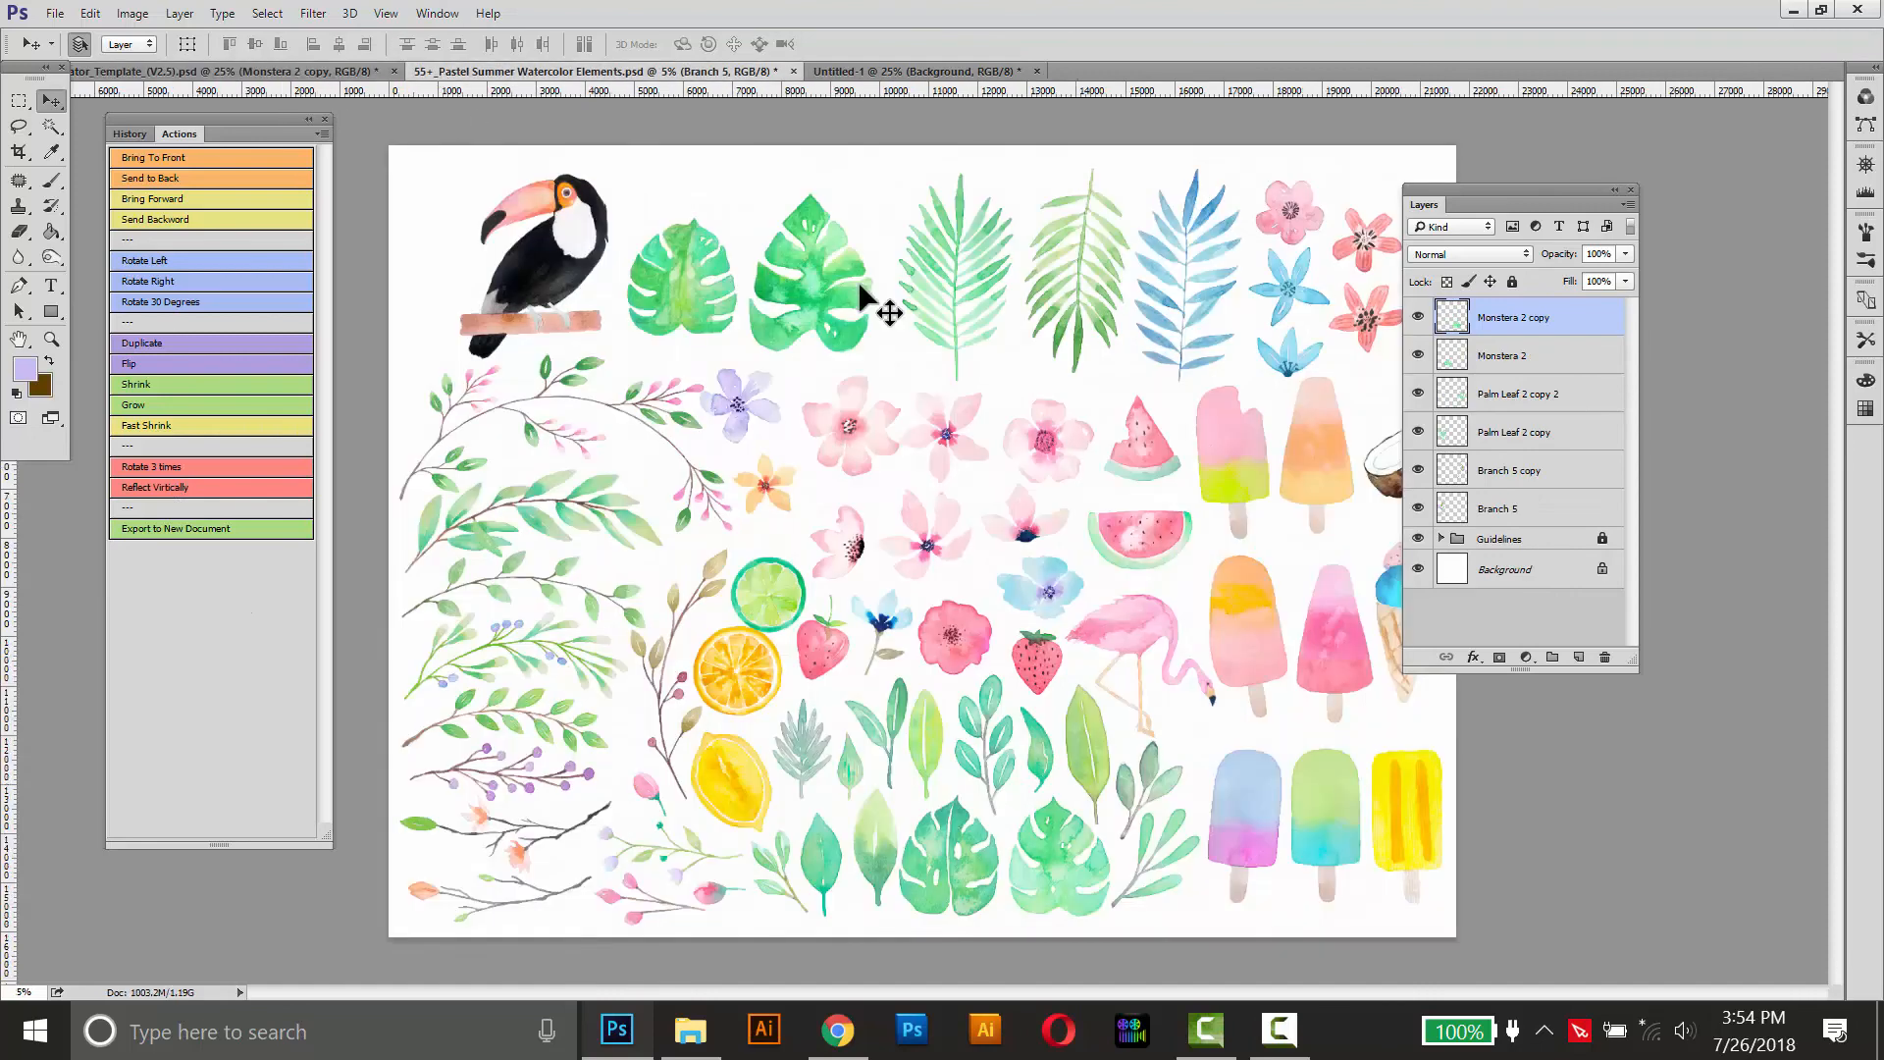
Step: Bring the large pink flower from the summer elements document into the wreath template and reduce it with Fast Shrink
click(440, 71)
drag(912, 432, 917, 644)
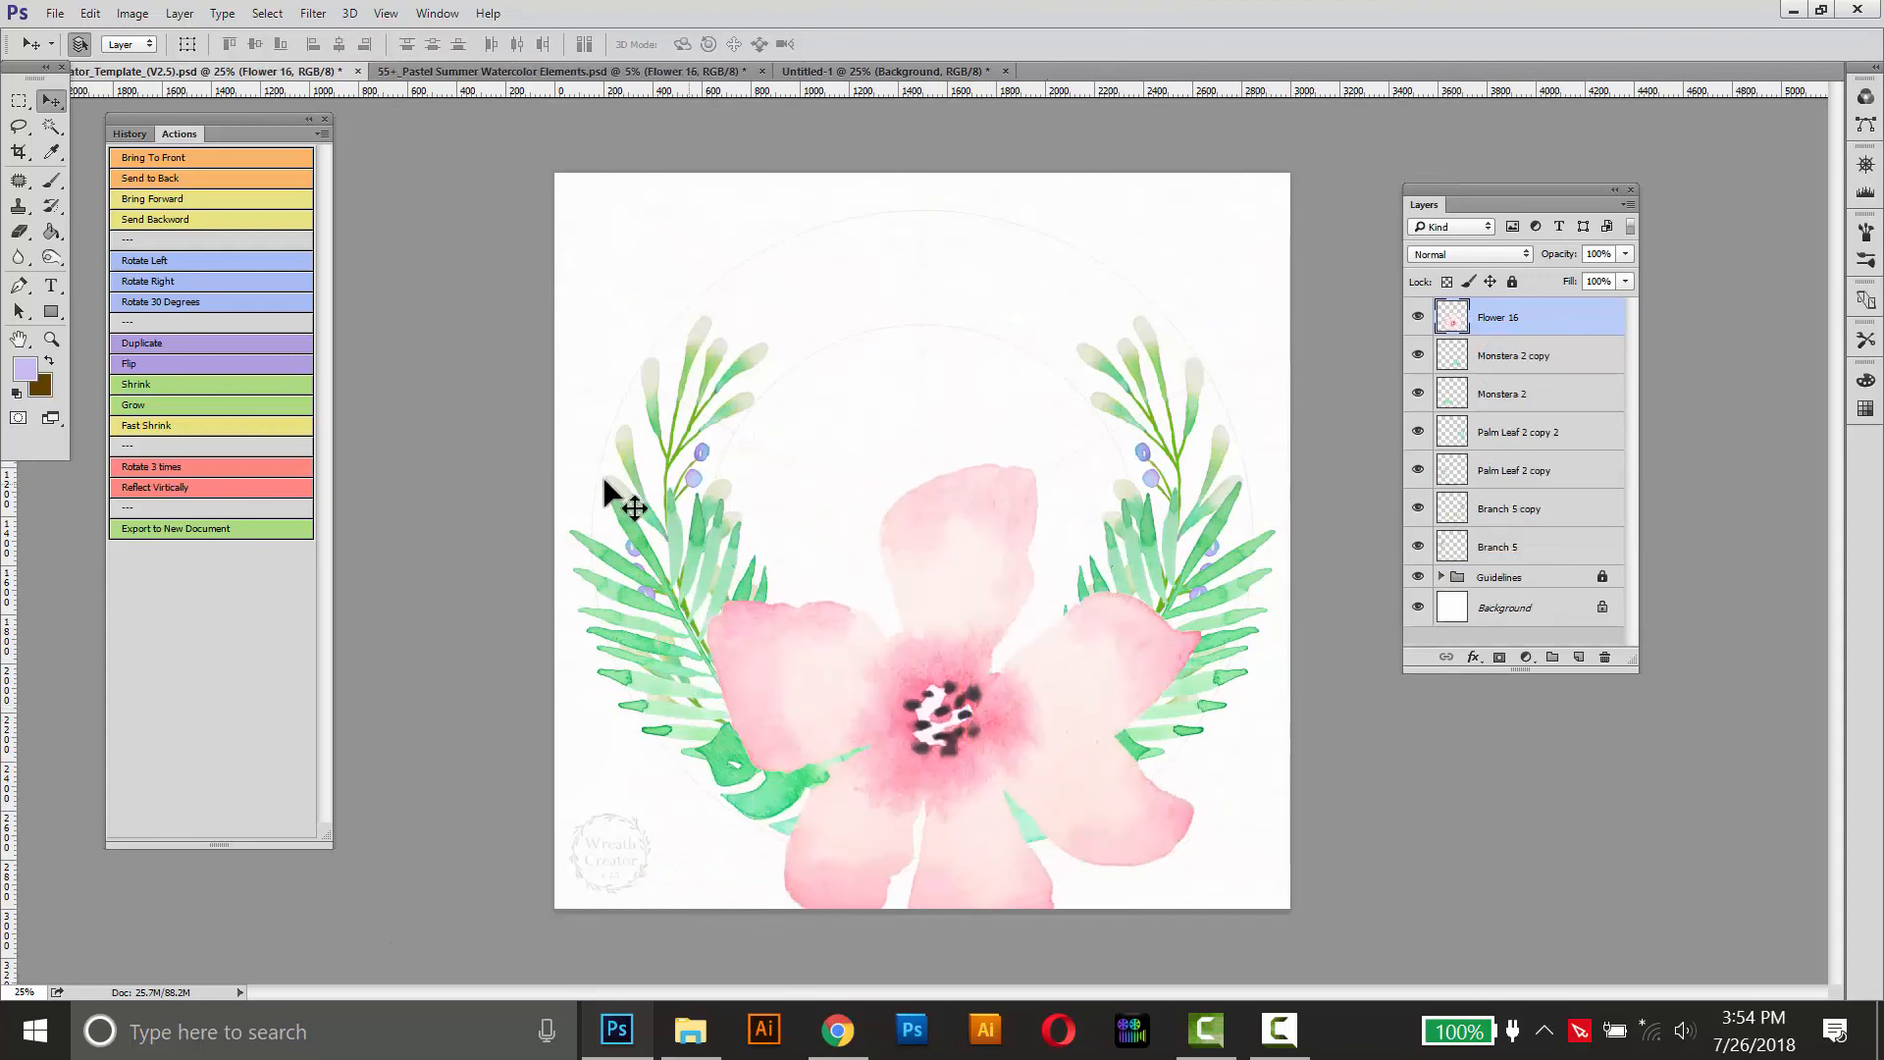
click(134, 432)
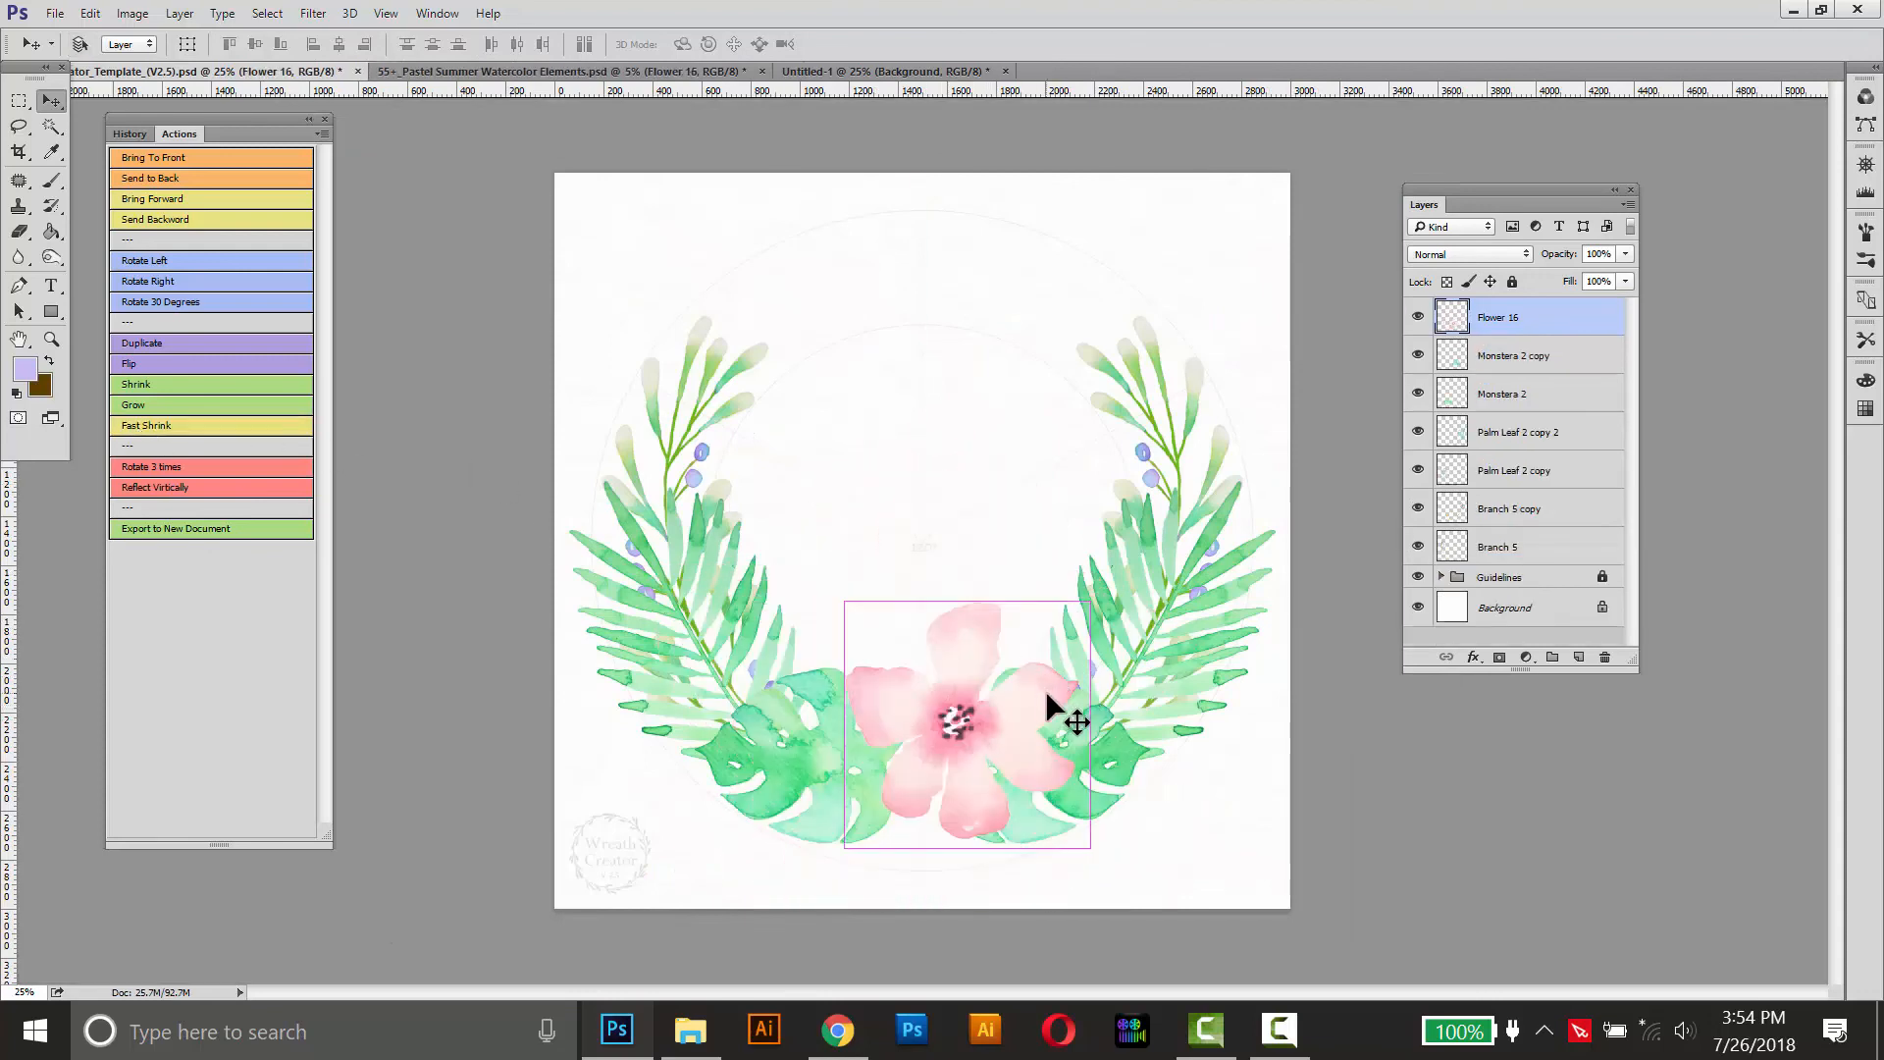
Step: Scale the pink flower down slightly with Free Transform and center it between the two monstera leaves at the wreath's base
drag(967, 709, 956, 720)
key(ctrl+t)
drag(1079, 616, 1069, 627)
drag(972, 734, 962, 758)
key(Return)
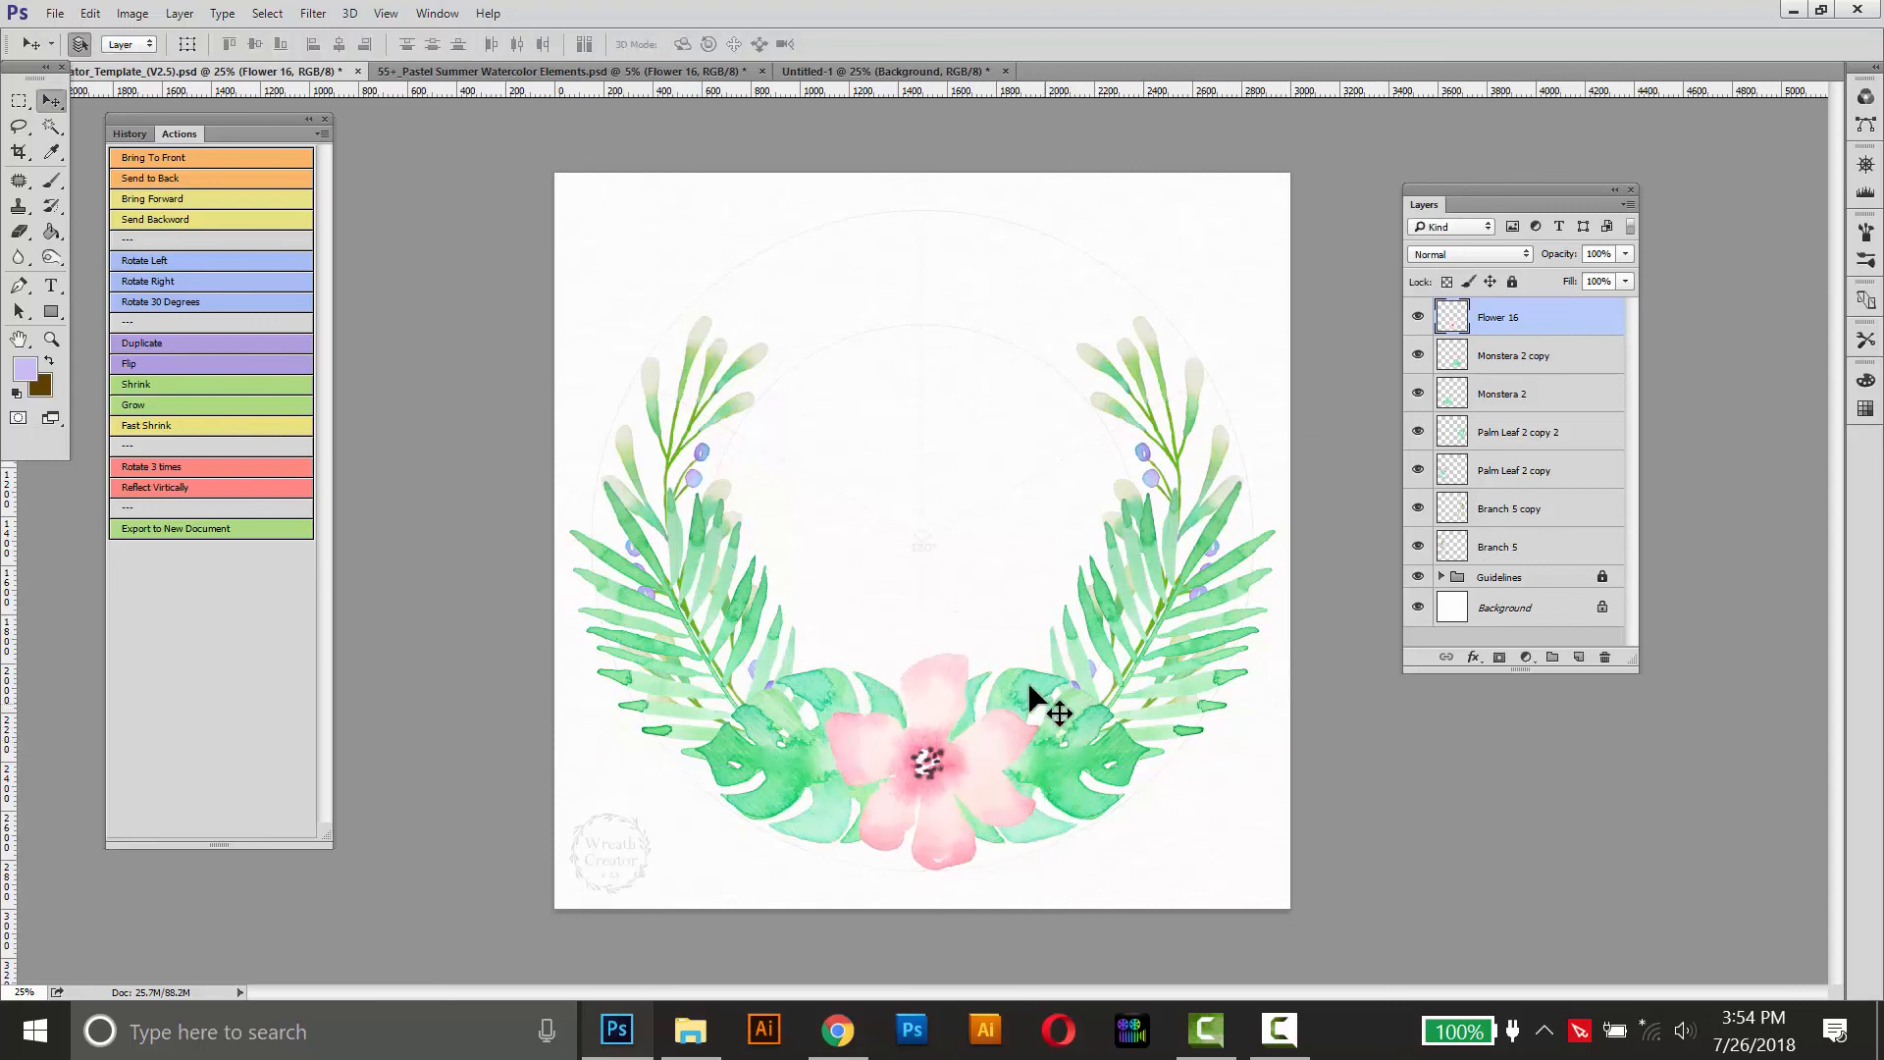
Step: Export the mirrored leaf-and-flower wreath with the Export to New Document action
click(161, 537)
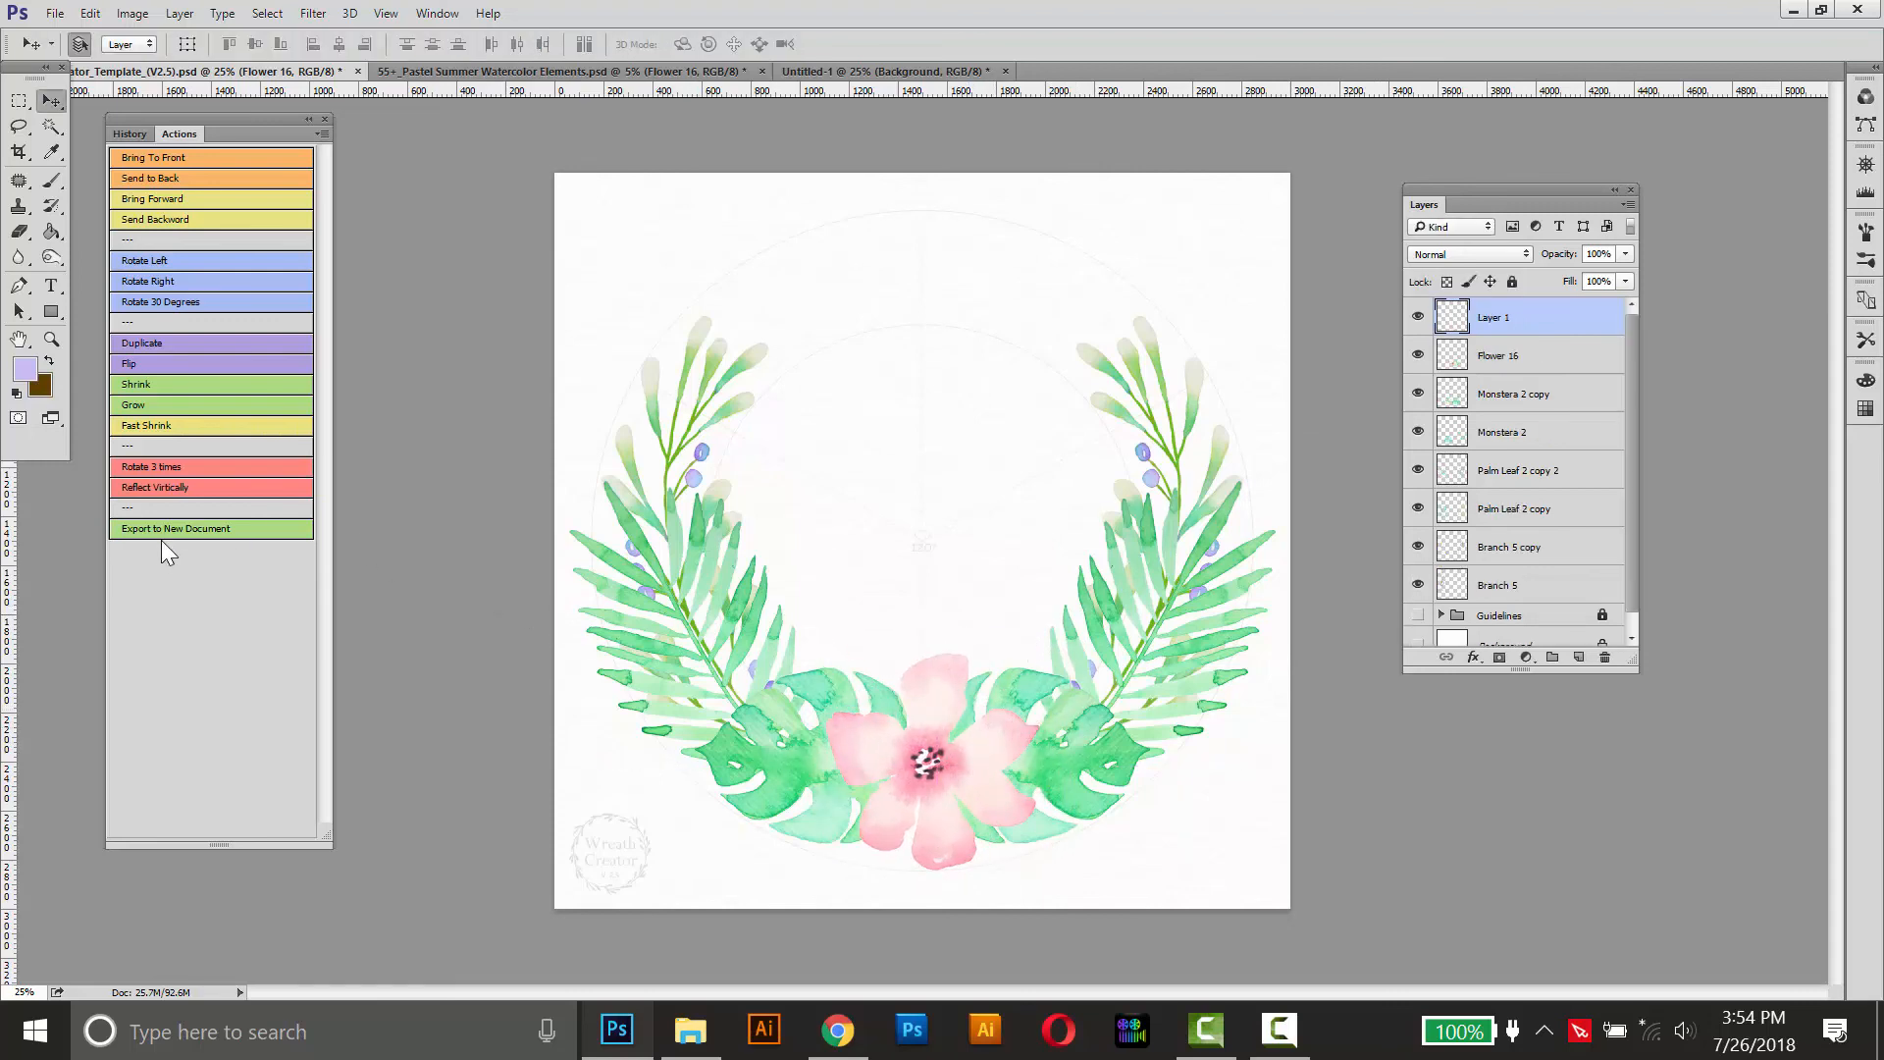